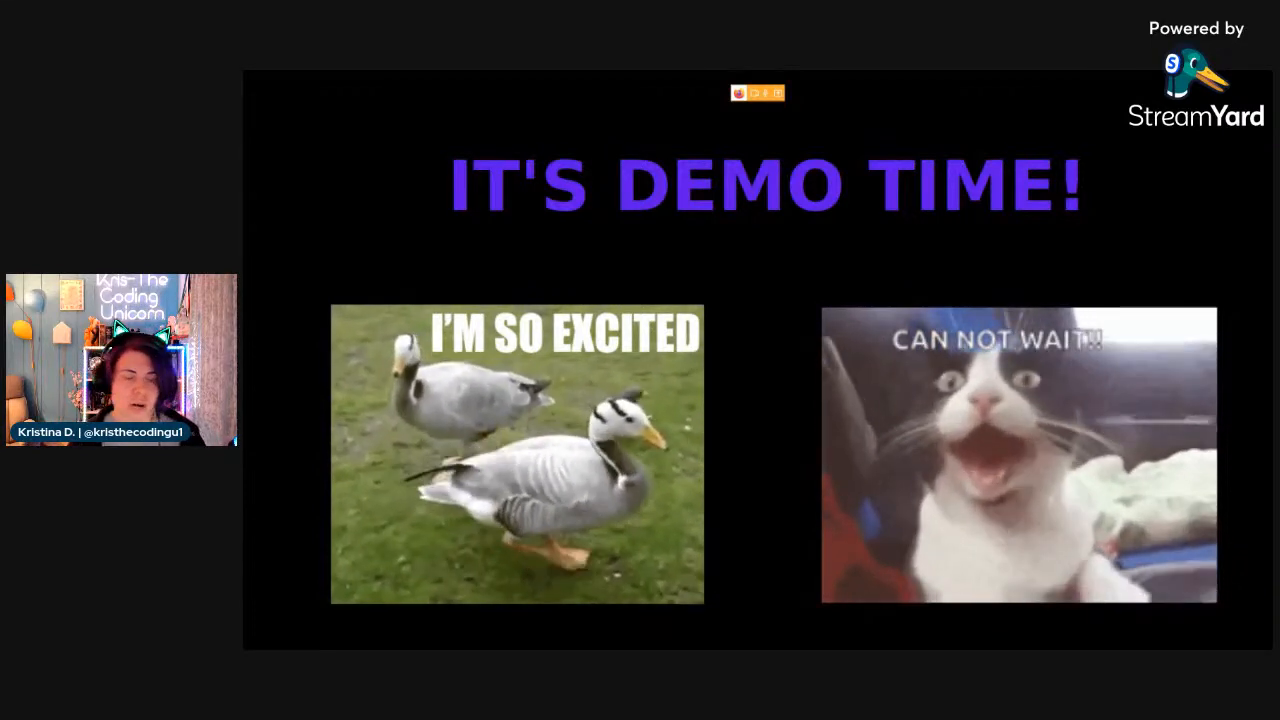
End the slide show and switch to the Azure DevOps project in Firefox.
key("alt+Tab")
key("Escape")
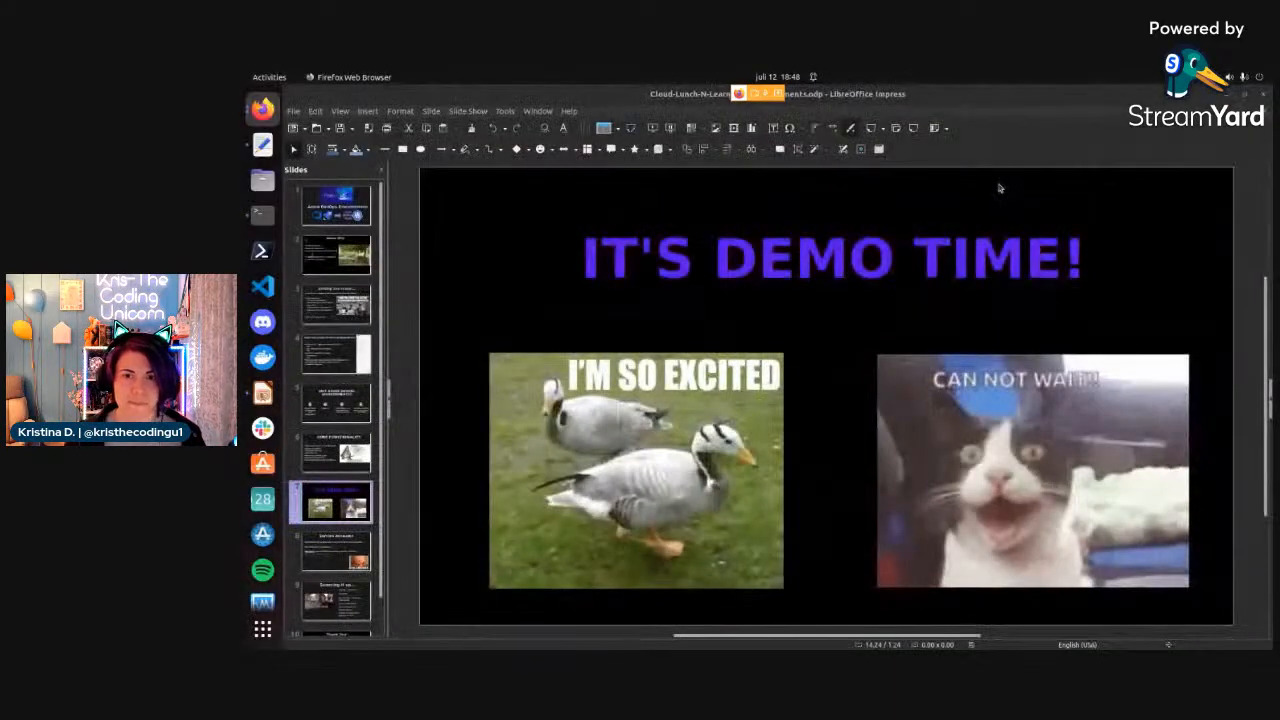
left_click(1228, 96)
left_click(1228, 96)
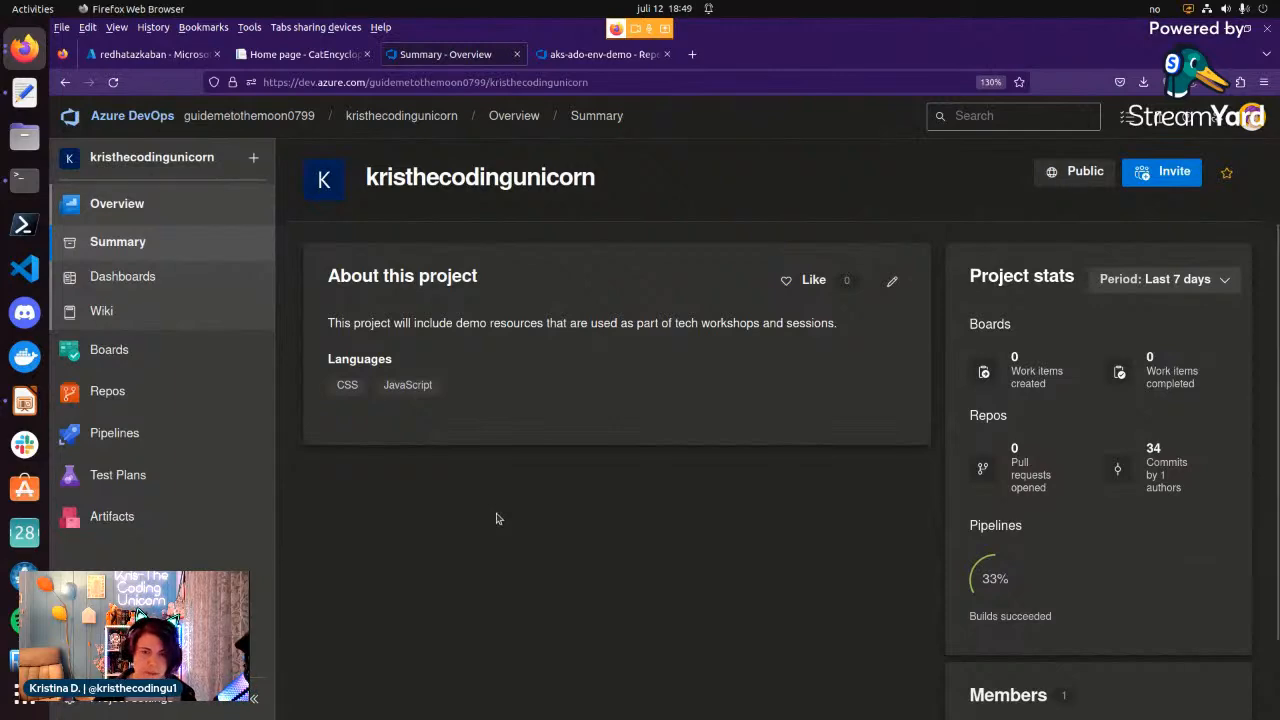
Open the list of pipeline environments in the kristhecodingunicorn project.
key("ctrl+plus")
key("ctrl+minus")
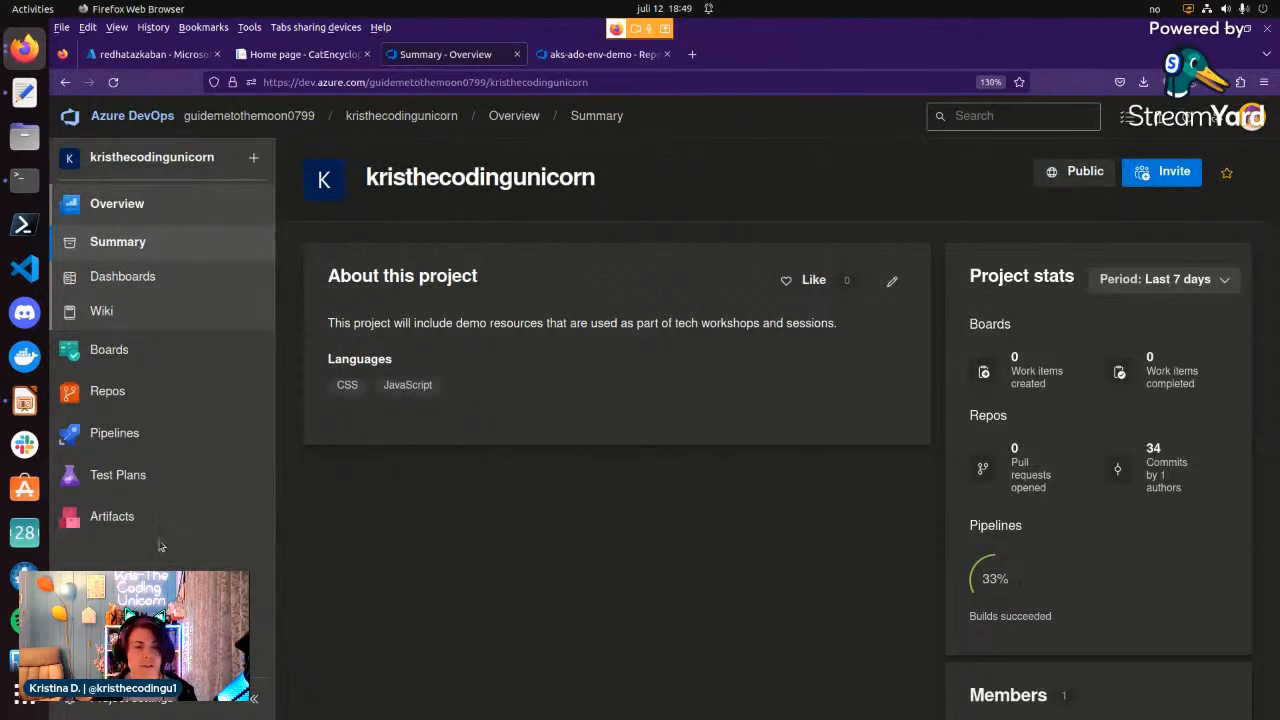
left_click(122, 437)
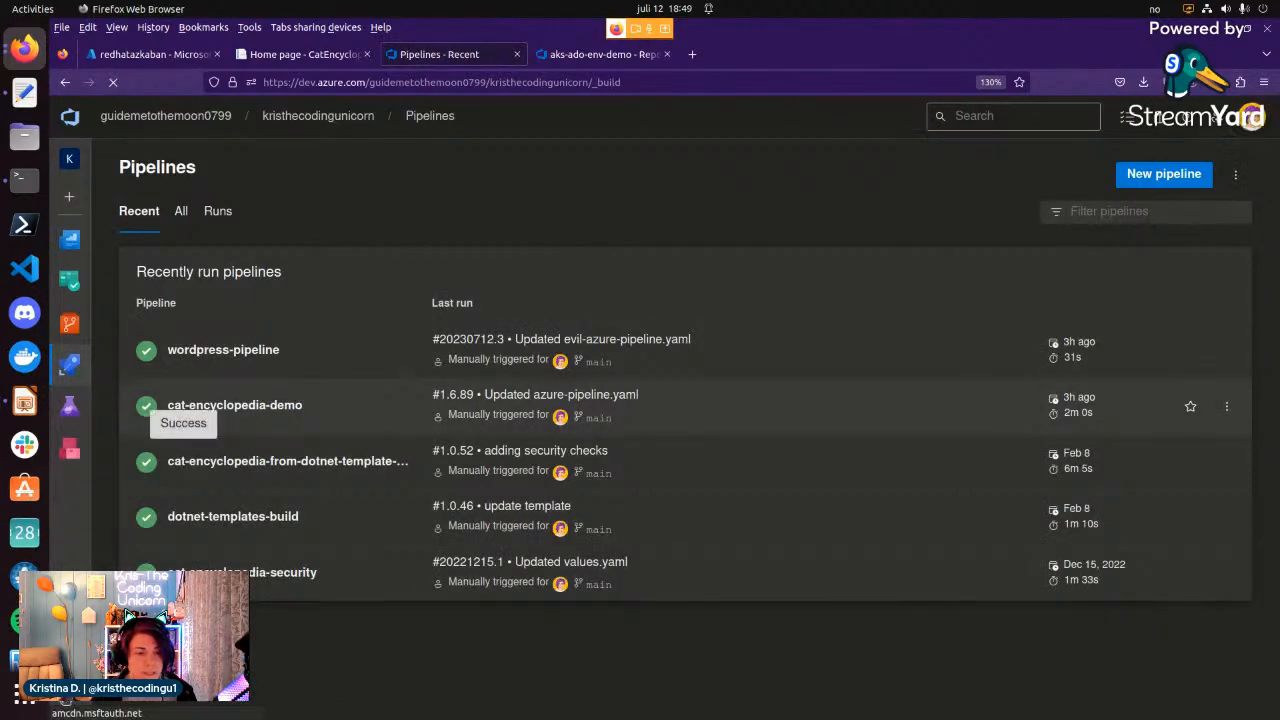
left_click(108, 400)
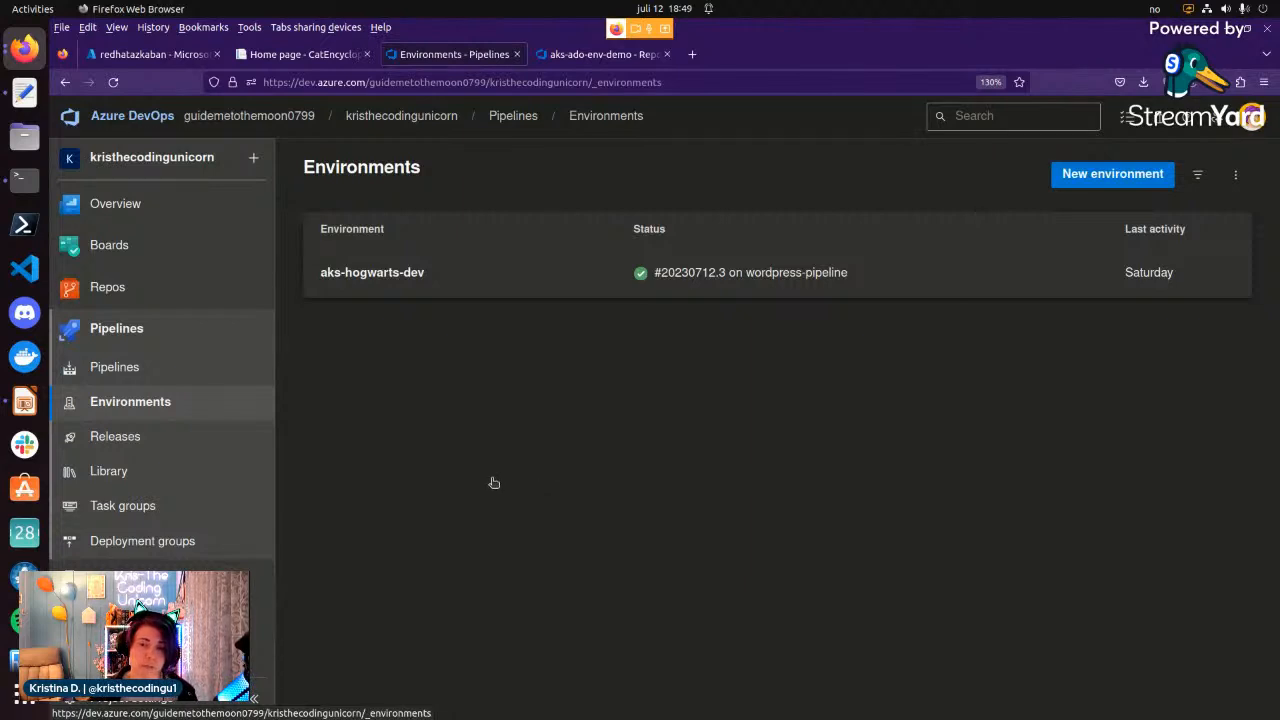
Start a new environment named aks-azkaban-dev with a Kubernetes resource and continue to the resource settings.
left_click(1098, 181)
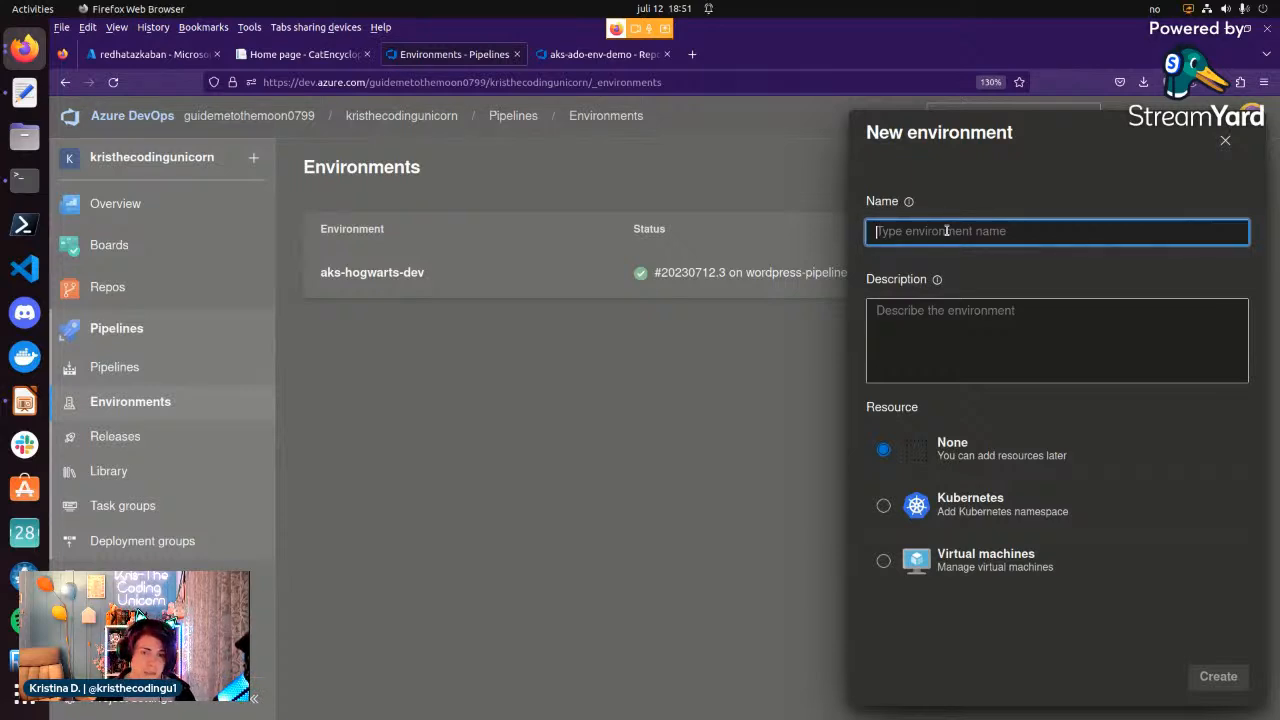
type("aks-")
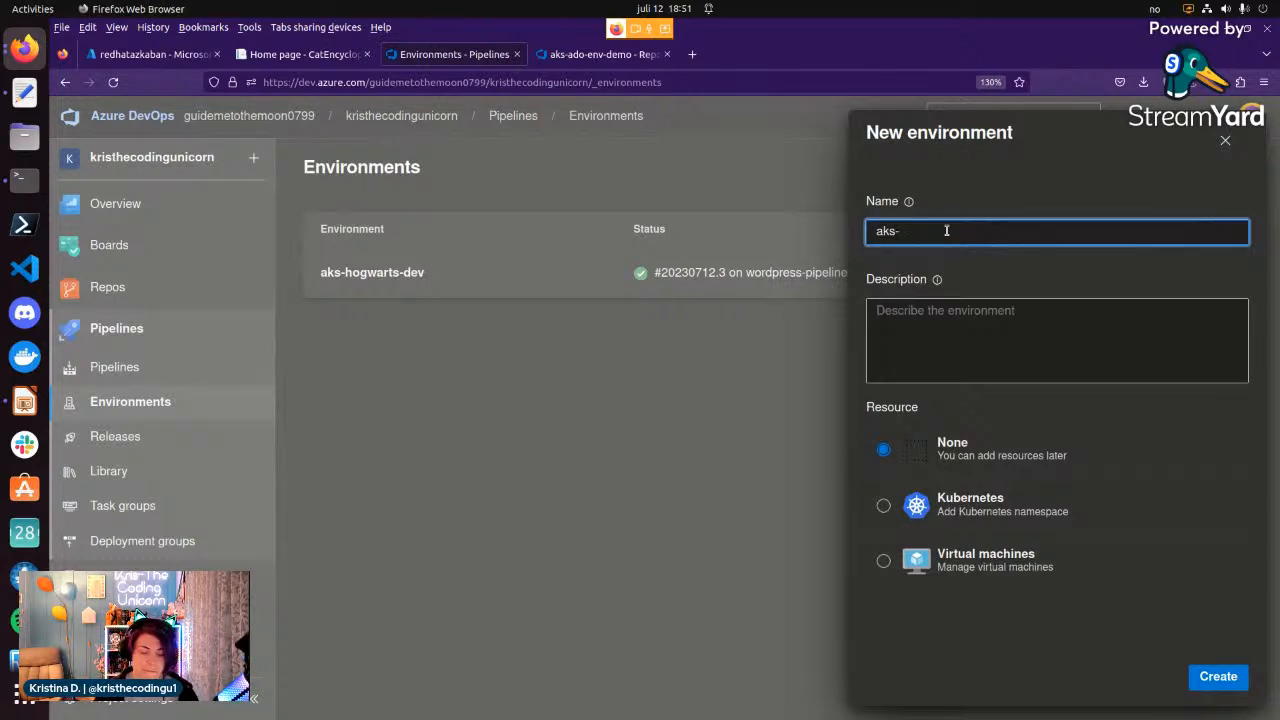
type("azkab")
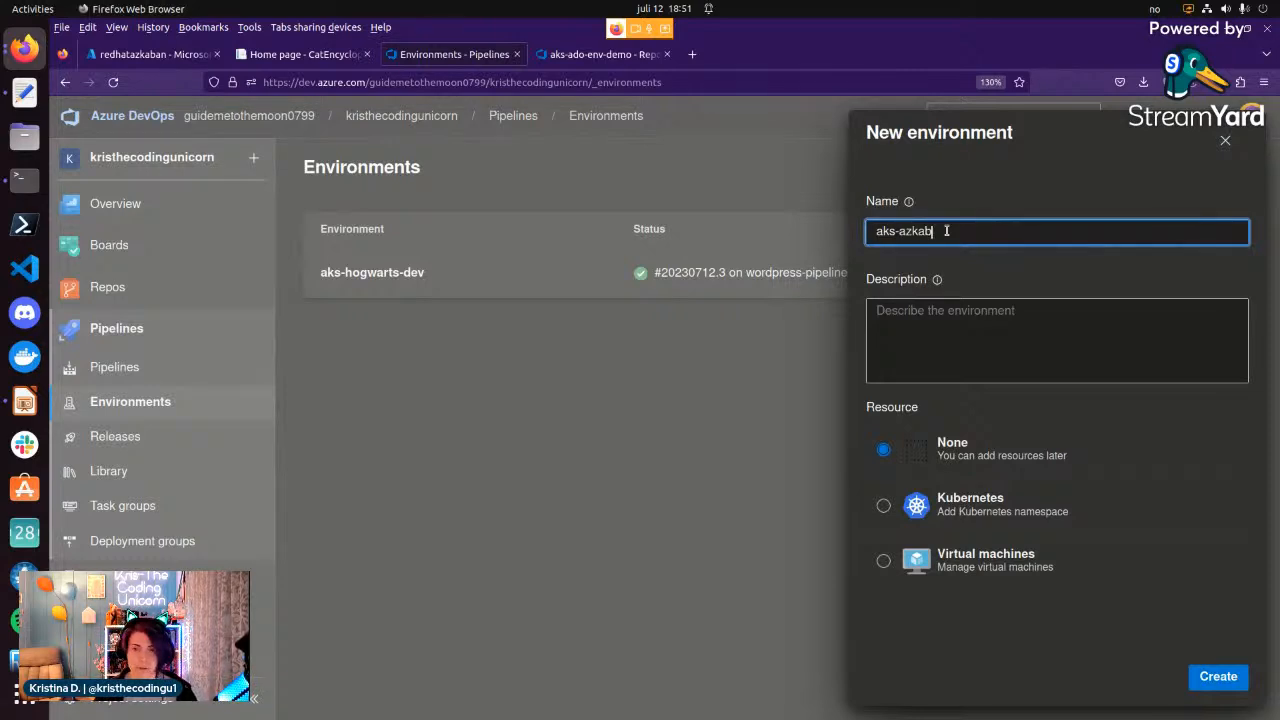
type("an")
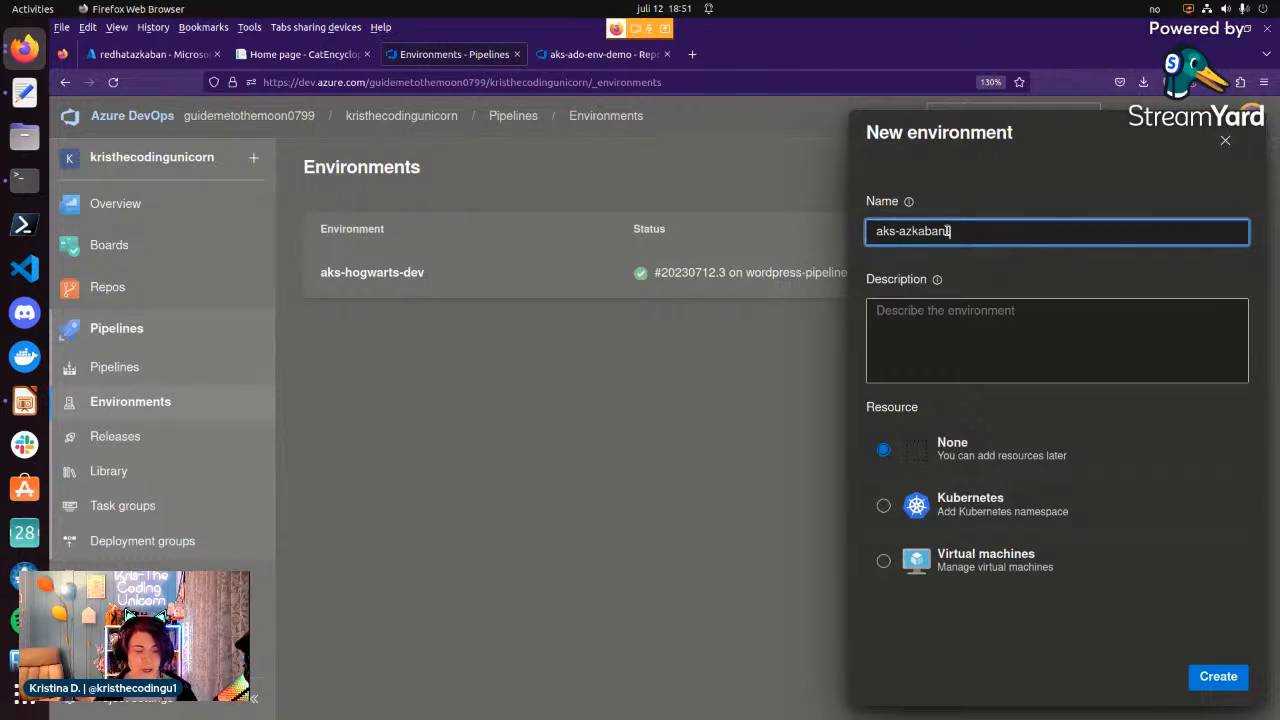
type("-dev")
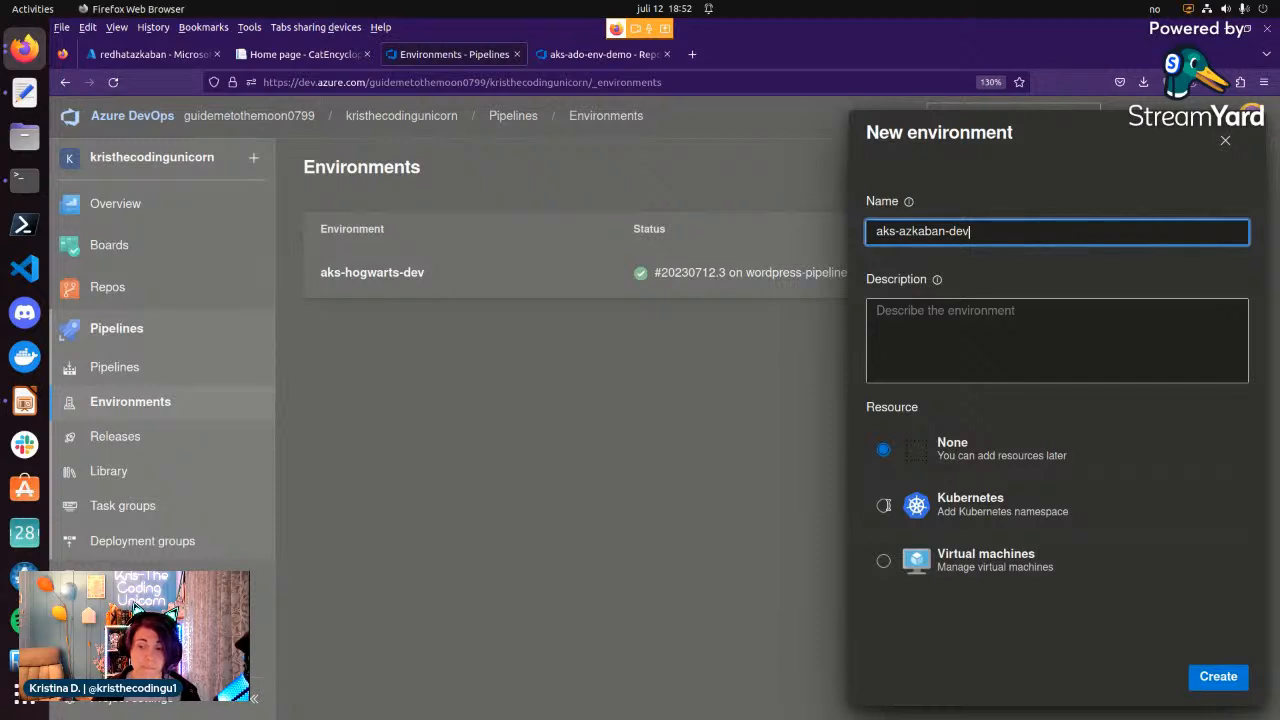
left_click(884, 505)
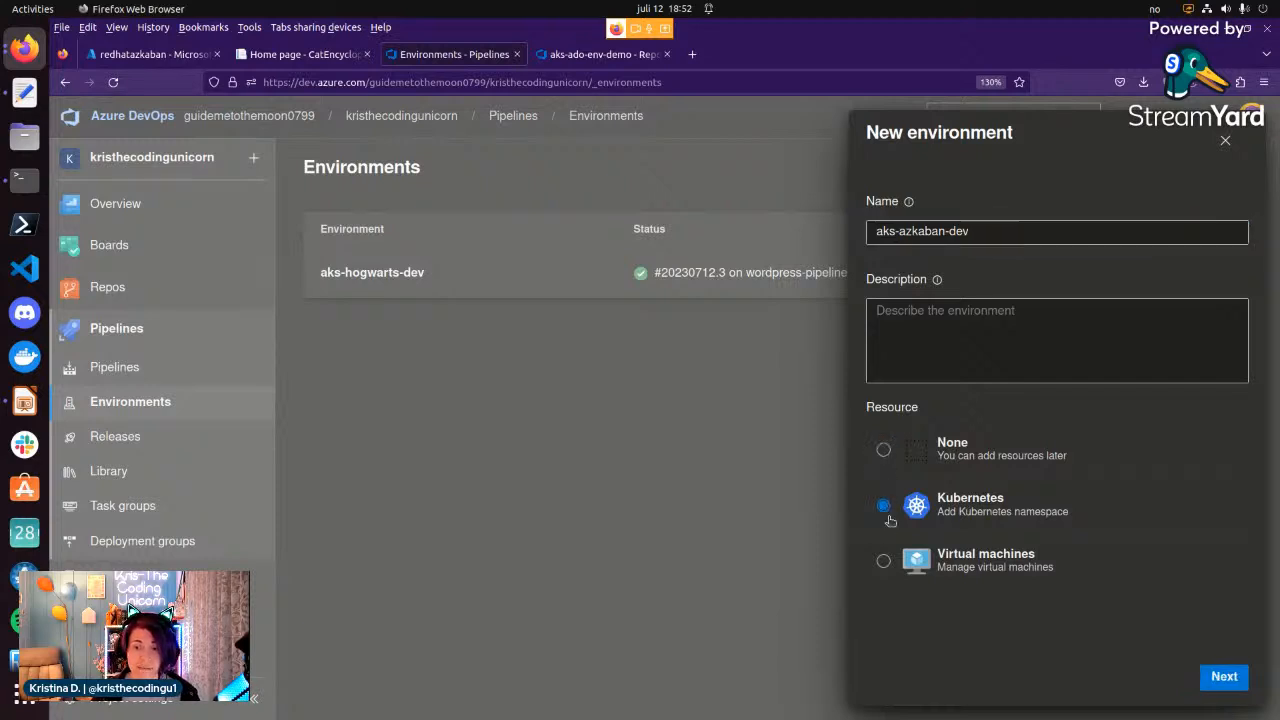
left_click(1217, 680)
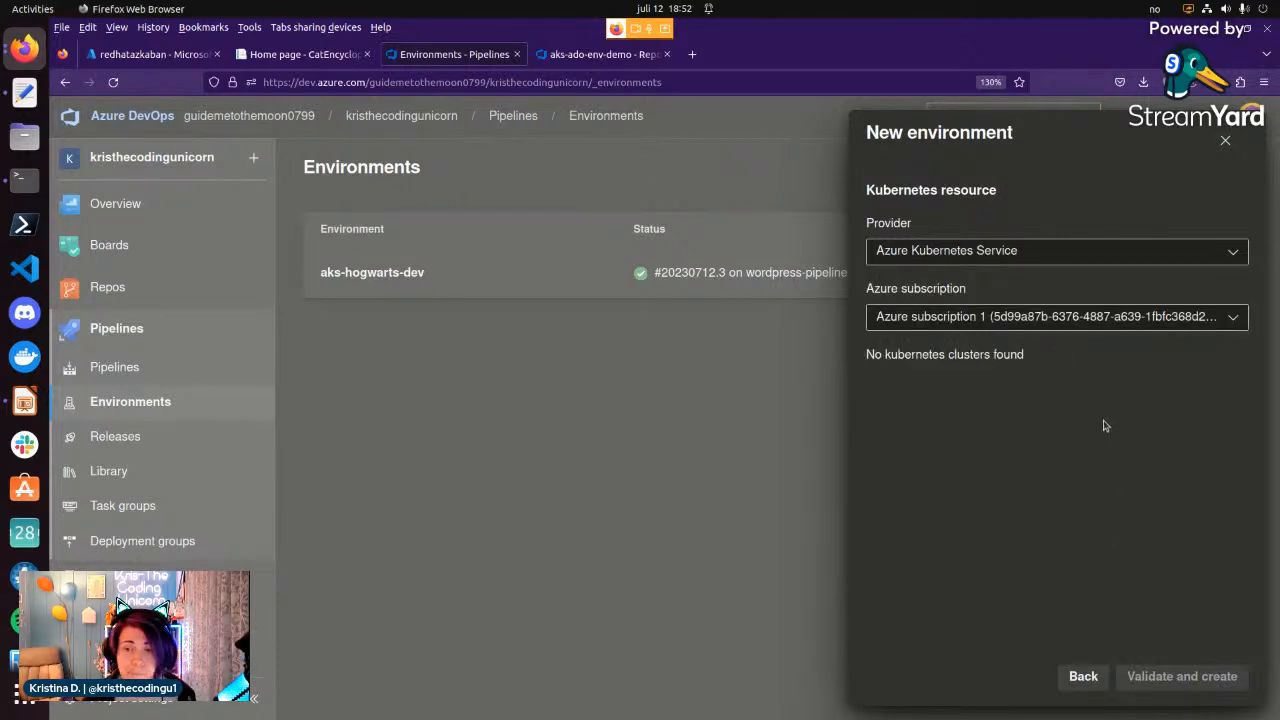
Configure the resource with Azure Kubernetes Service, the Microsoft Azure Sponsorship subscription, the aks-hogwarts cluster and a new, unnamed namespace.
left_click(980, 258)
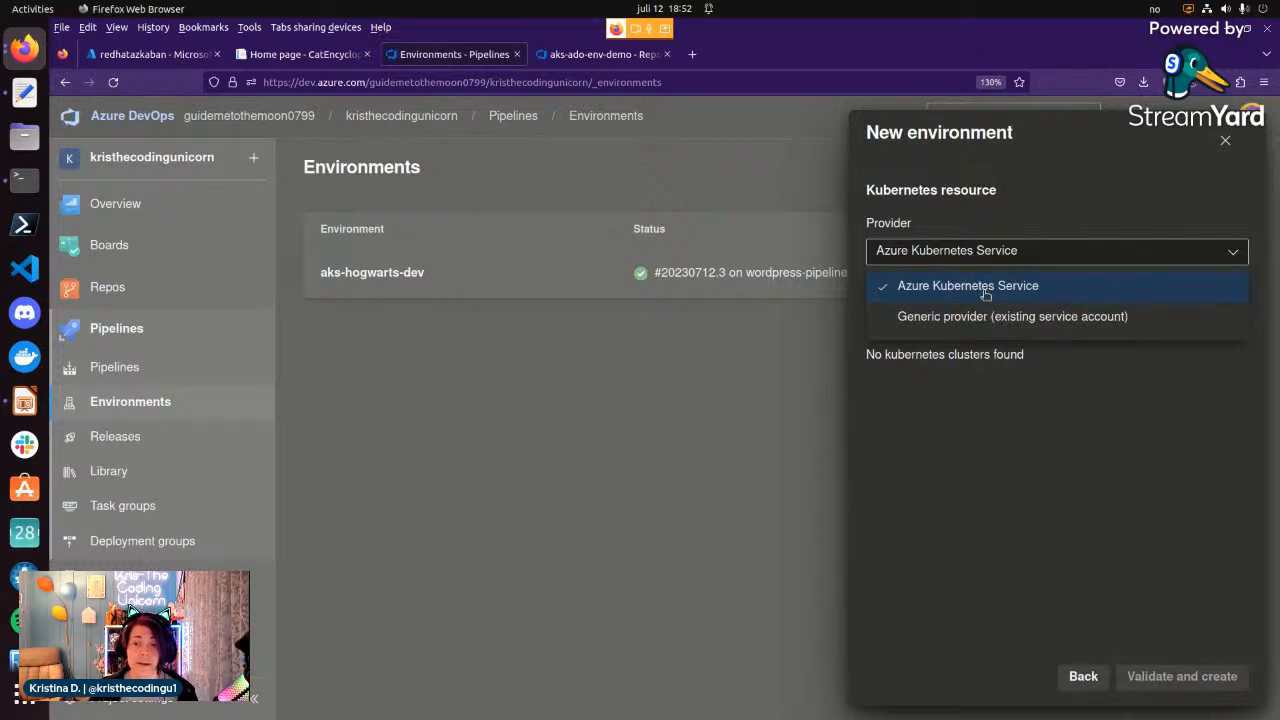
left_click(980, 289)
left_click(970, 325)
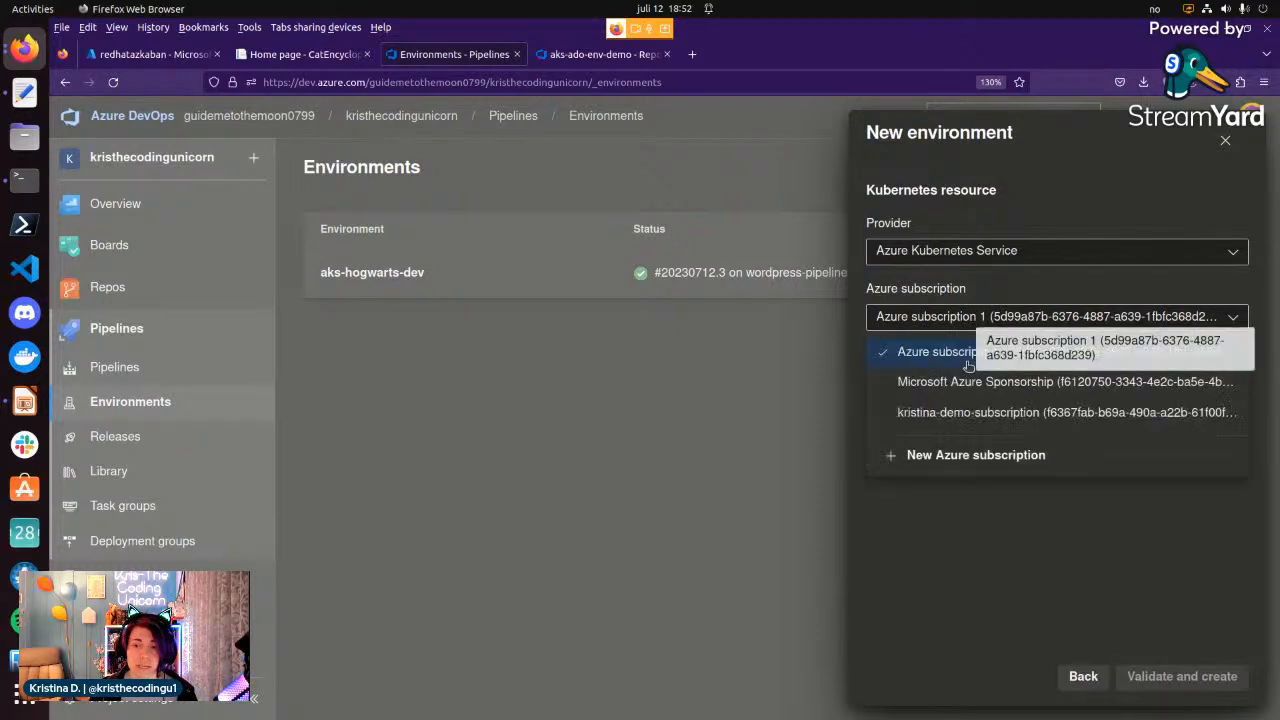
left_click(972, 380)
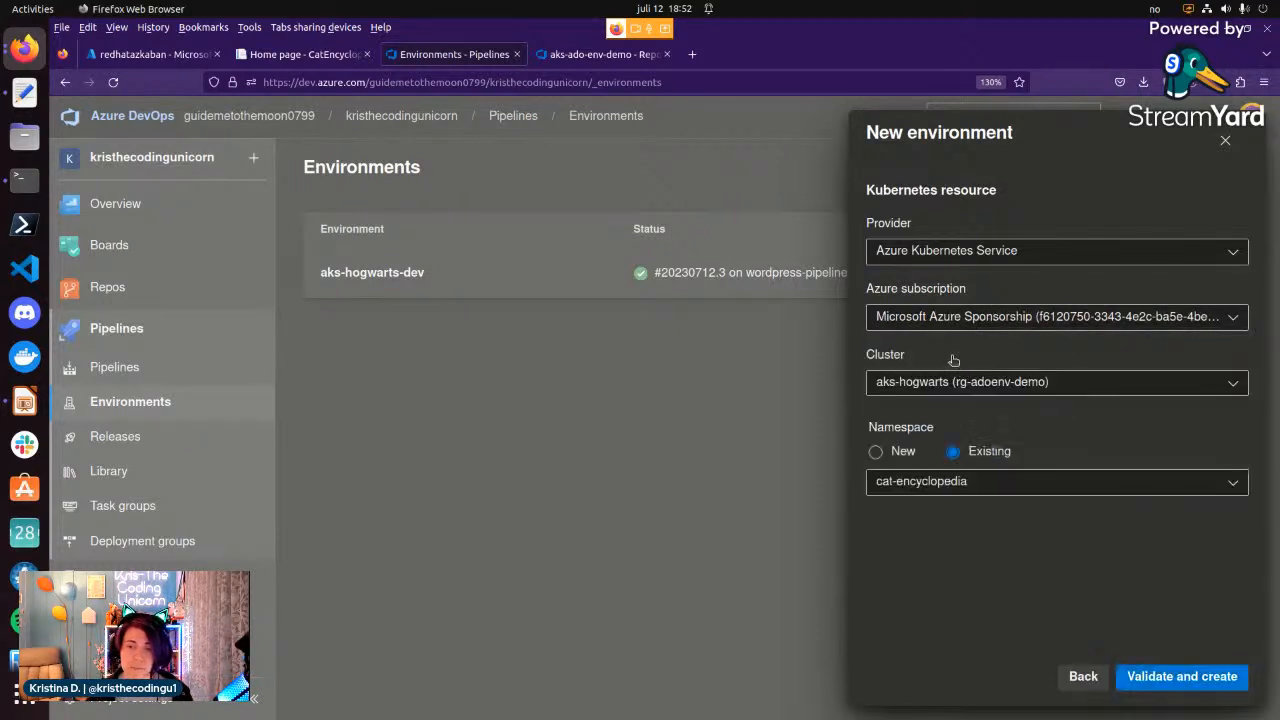
left_click(978, 388)
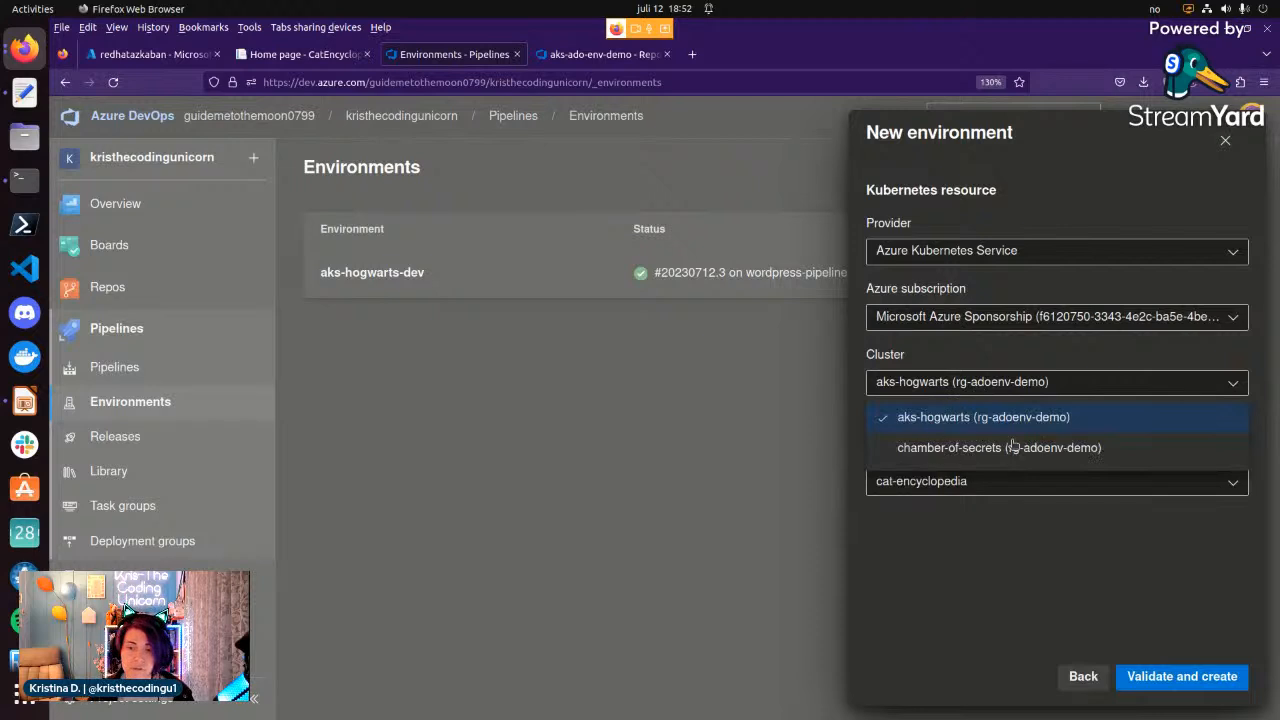
left_click(985, 381)
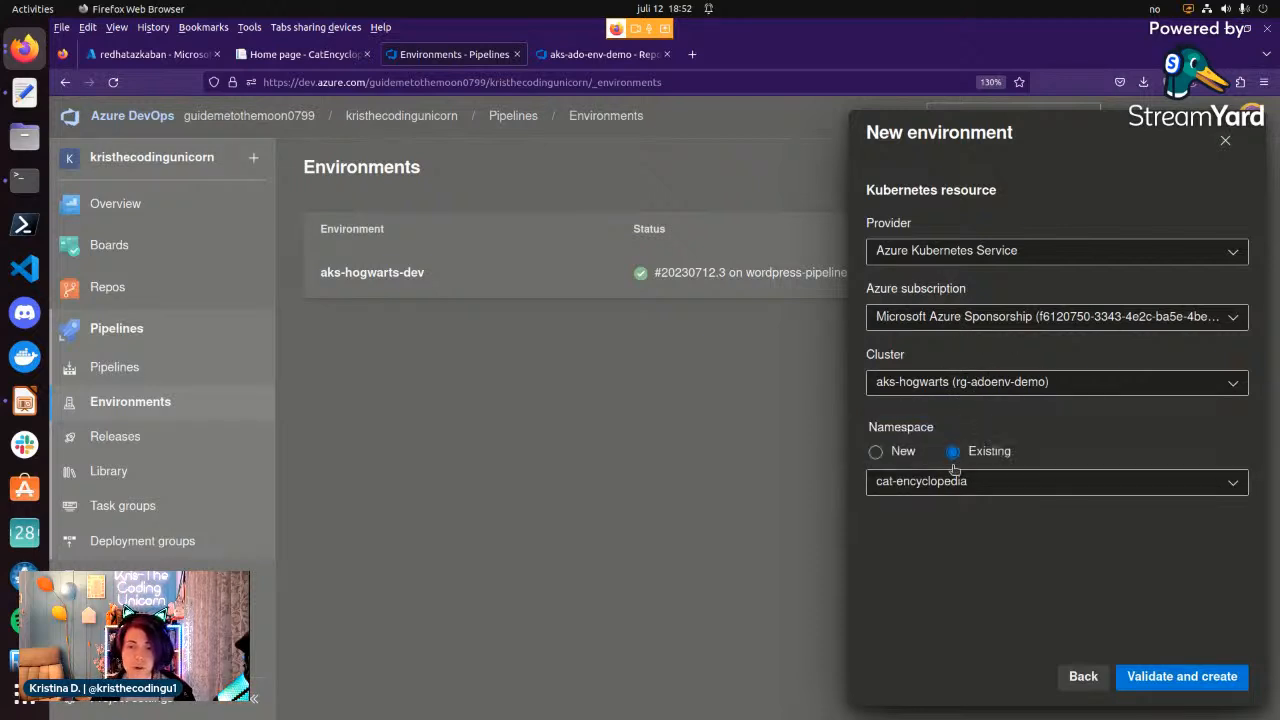
left_click(875, 453)
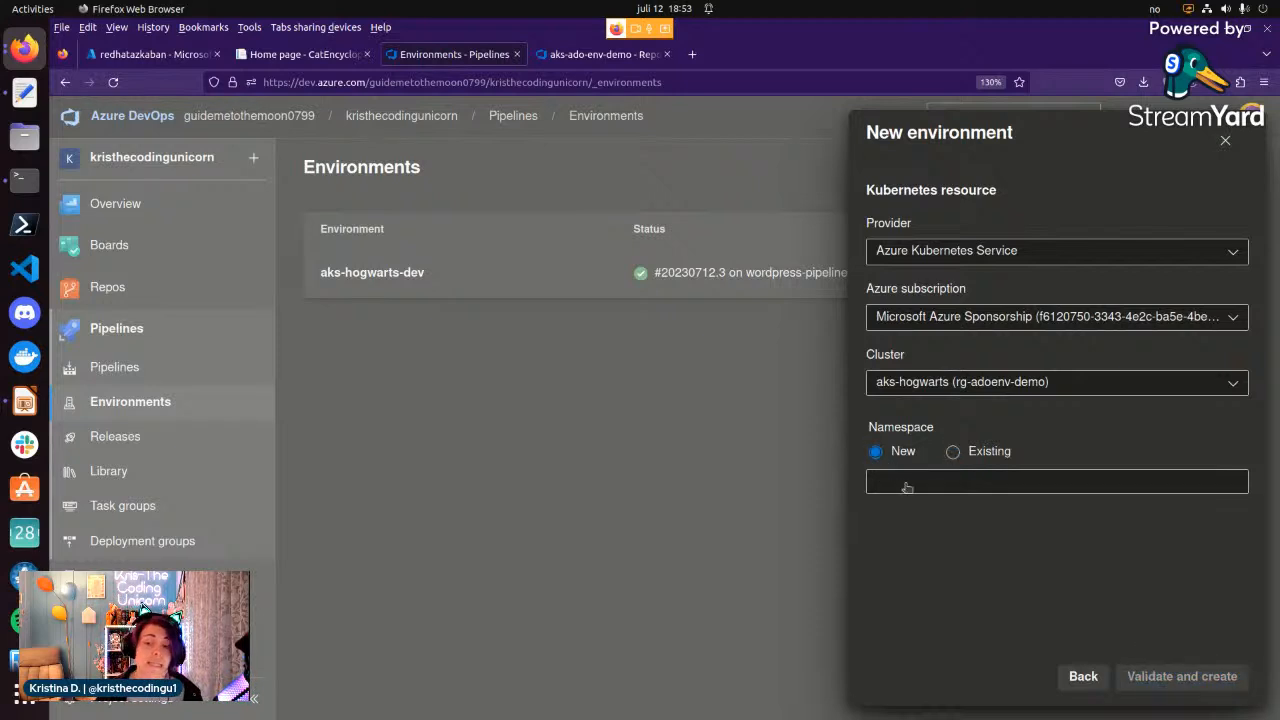
left_click(905, 484)
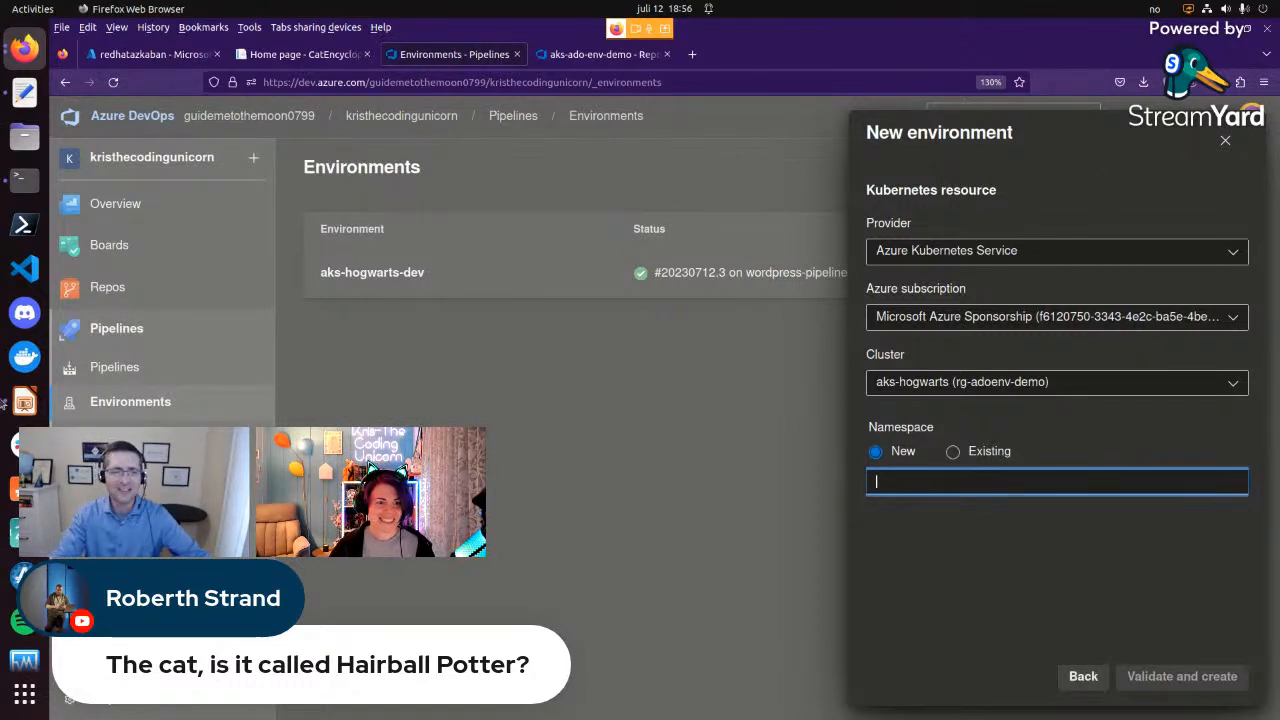
left_click(19, 57)
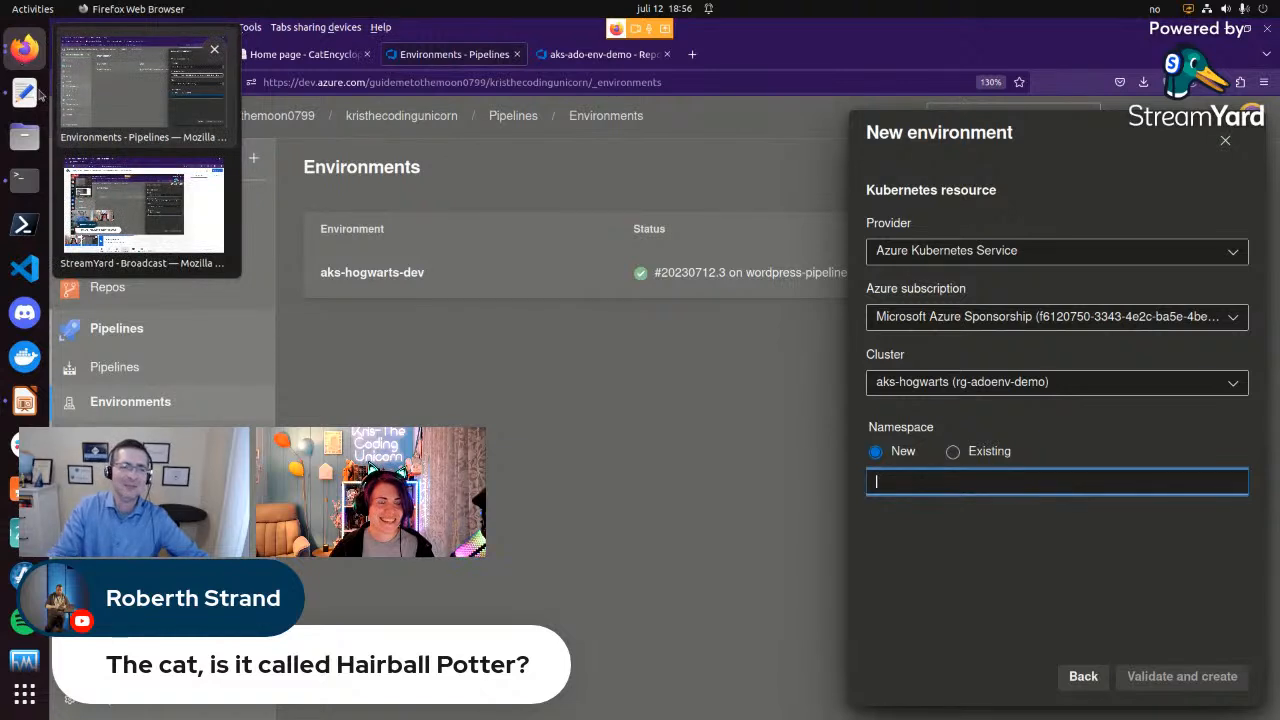
left_click(121, 197)
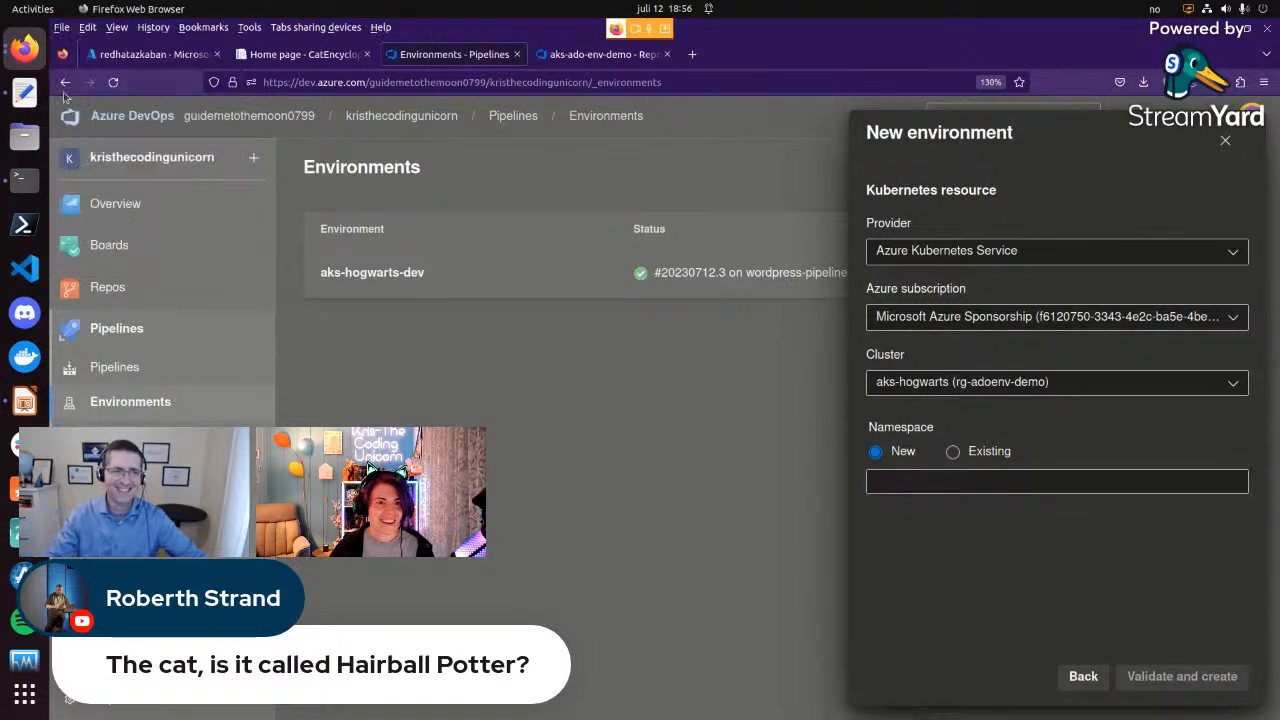
left_click(25, 57)
left_click(115, 88)
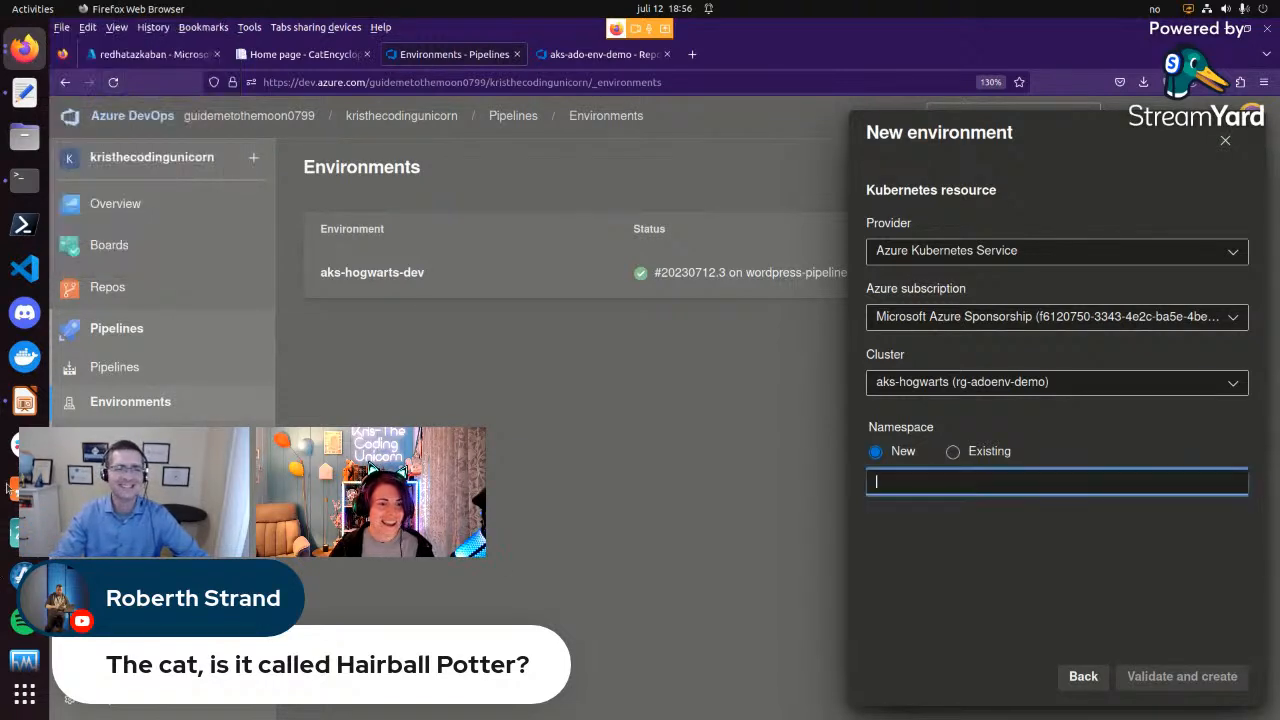
Show the Core Functionality slide in LibreOffice Impress, reselect the demo slide and return to Azure DevOps in Firefox.
left_click(25, 401)
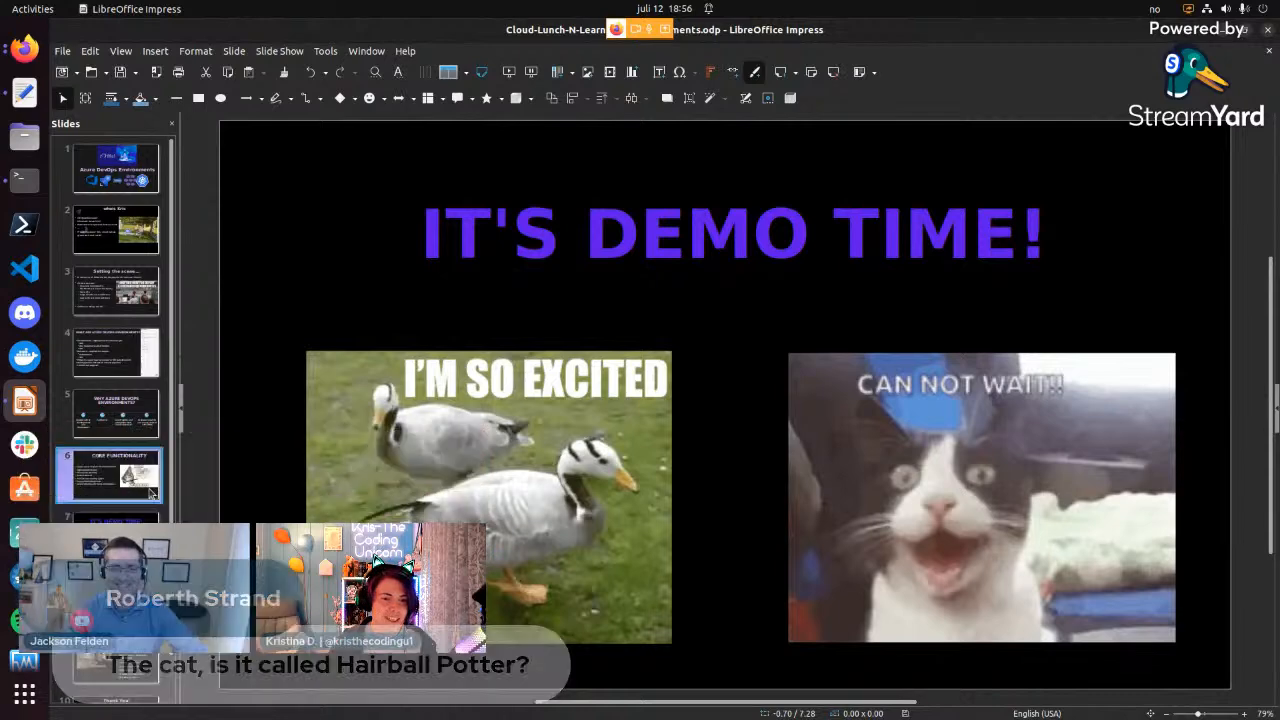
key("Page_Up")
left_click(858, 447)
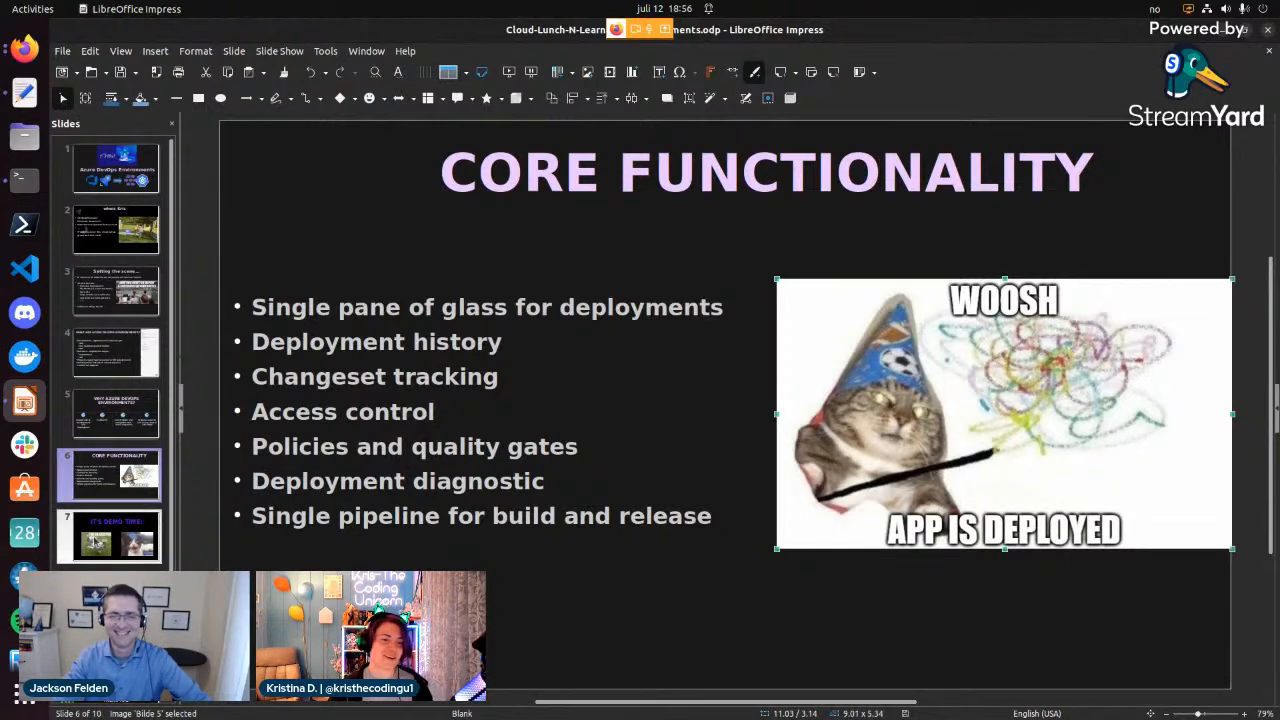
left_click(98, 538)
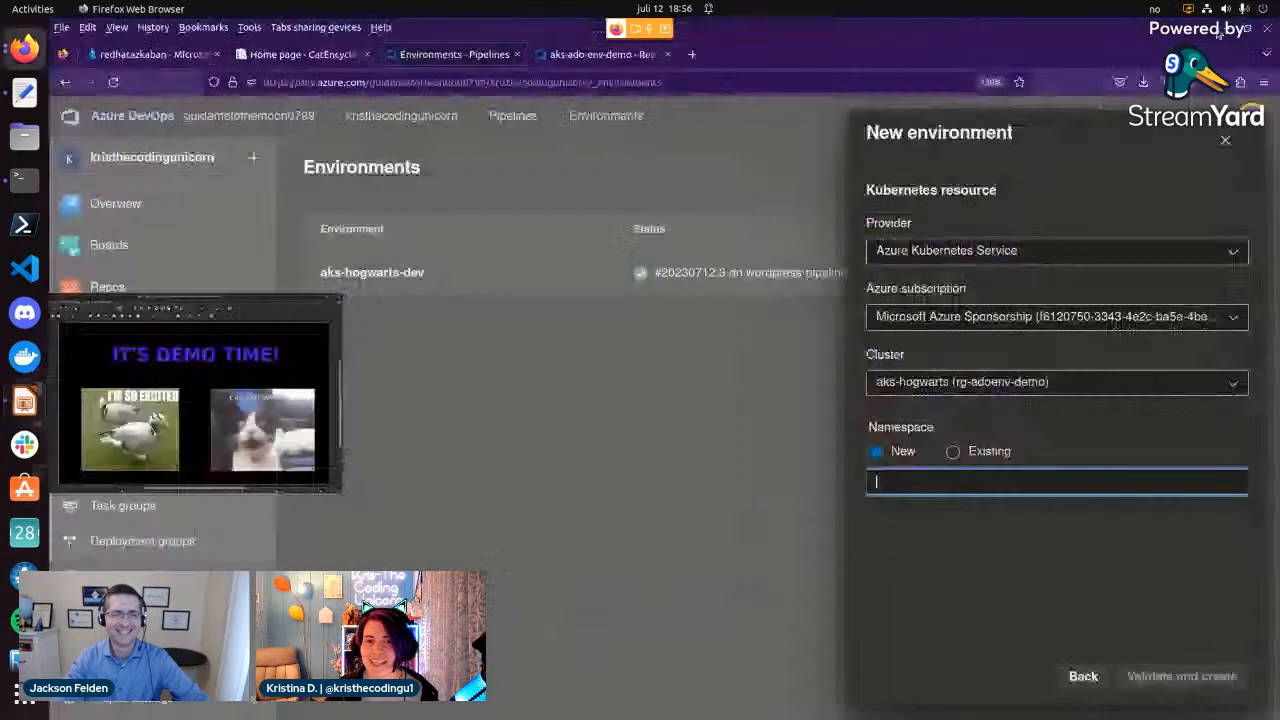
key("alt+Tab")
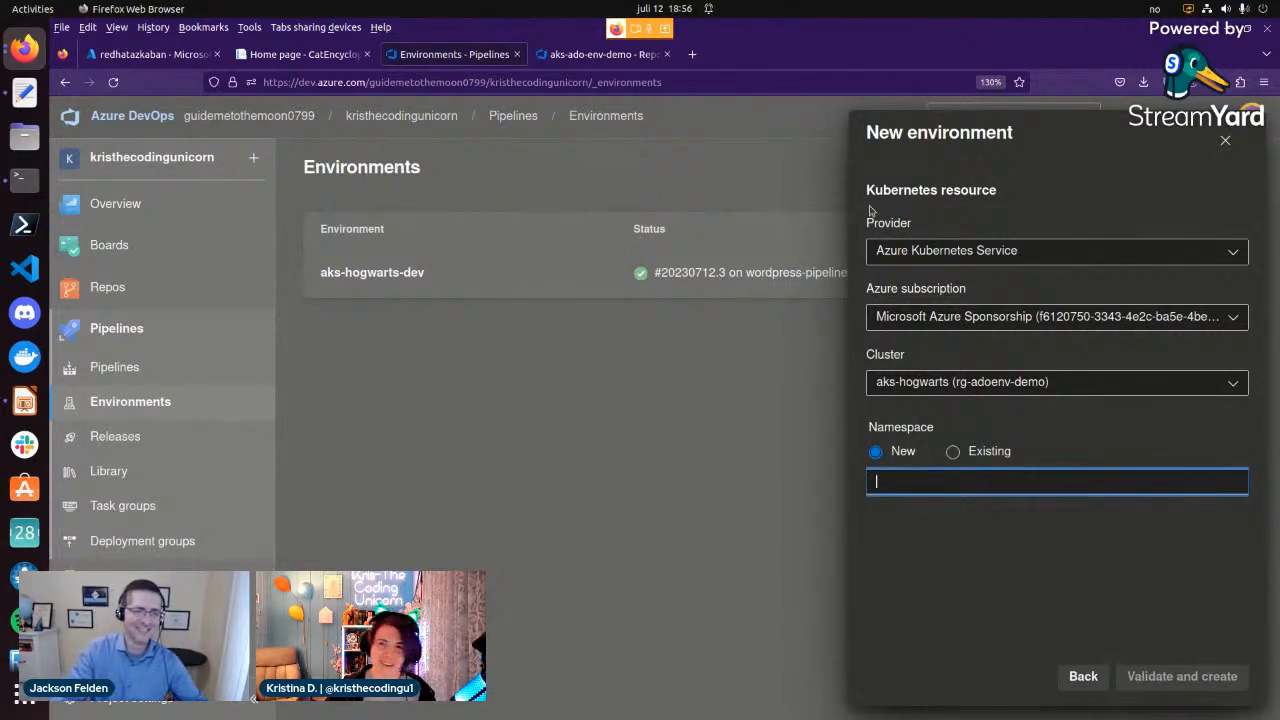
Discard the new environment and view the resources of the aks-hogwarts-dev environment.
left_click(1228, 139)
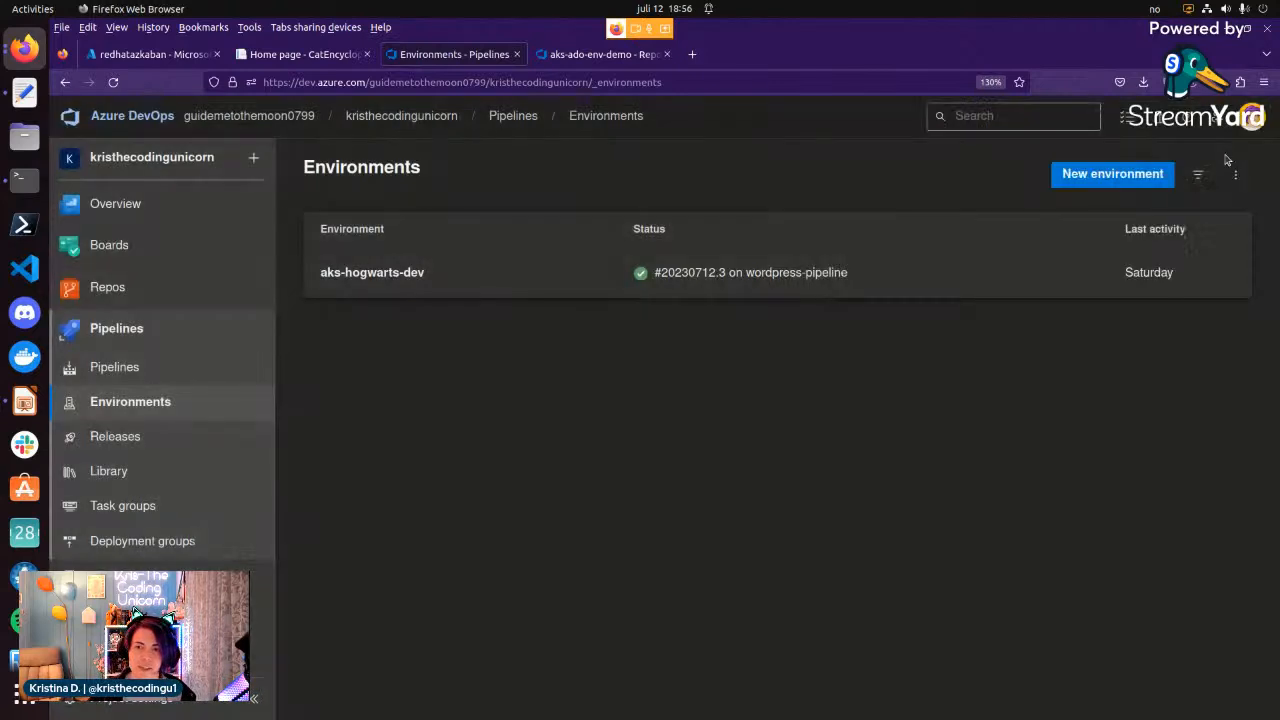
left_click(380, 273)
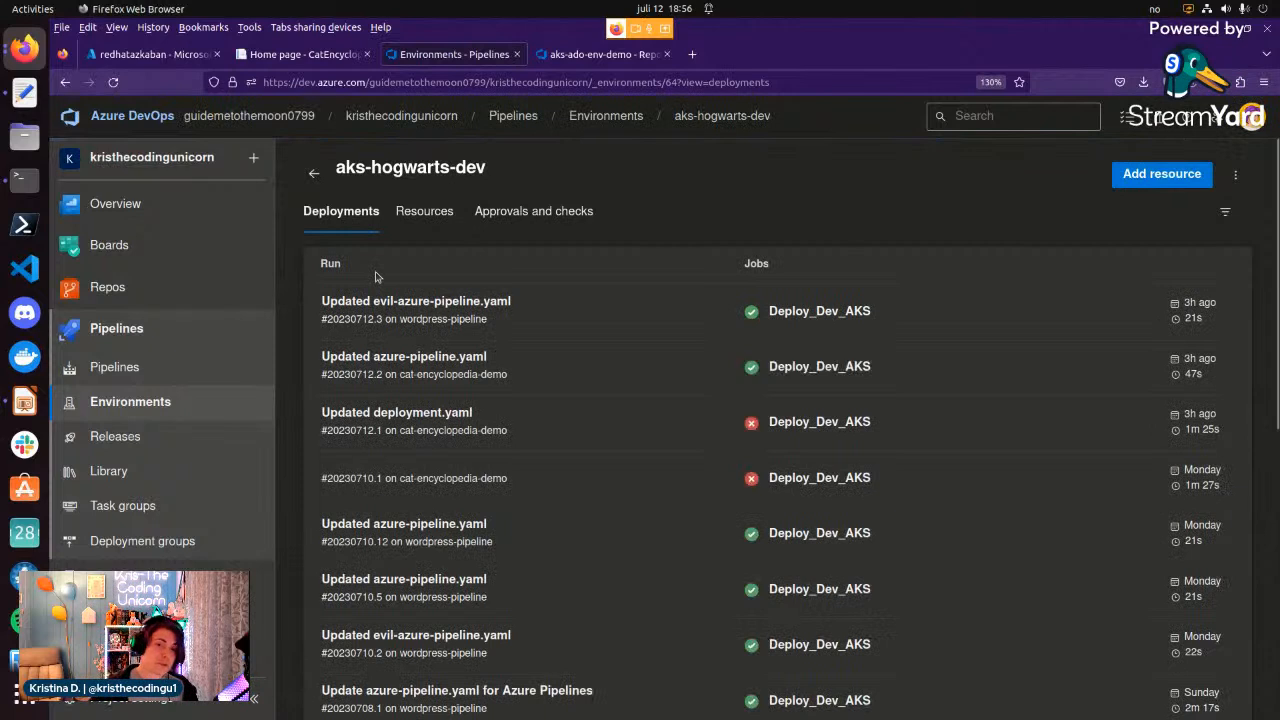
left_click(426, 214)
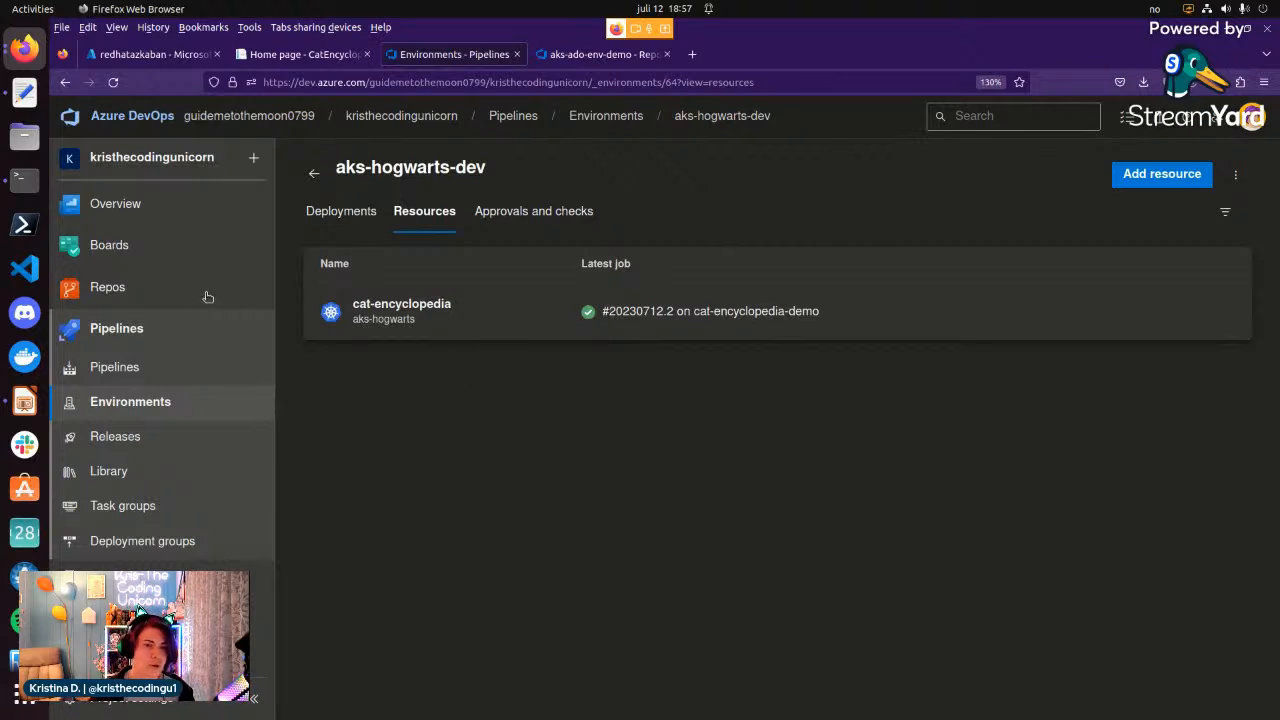
Open azure-pipeline.yaml in the aks-ado-env-demo repository and enlarge the code text.
left_click(577, 58)
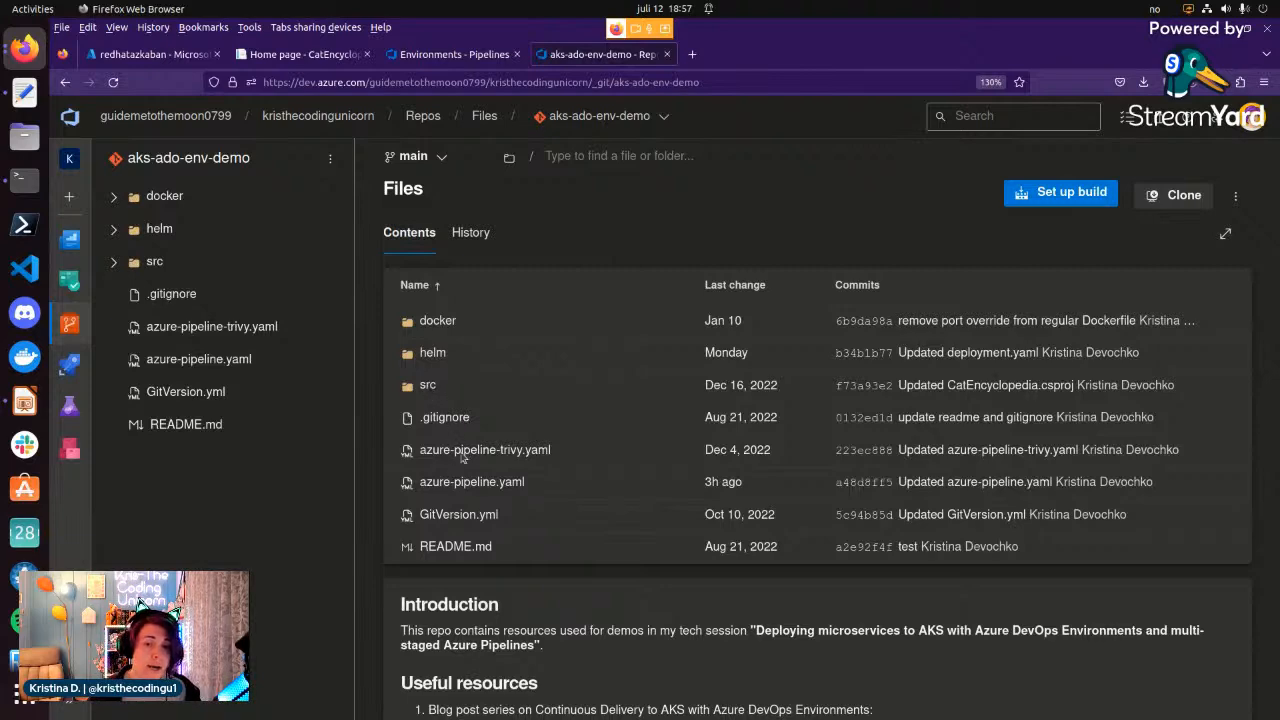
left_click(465, 484)
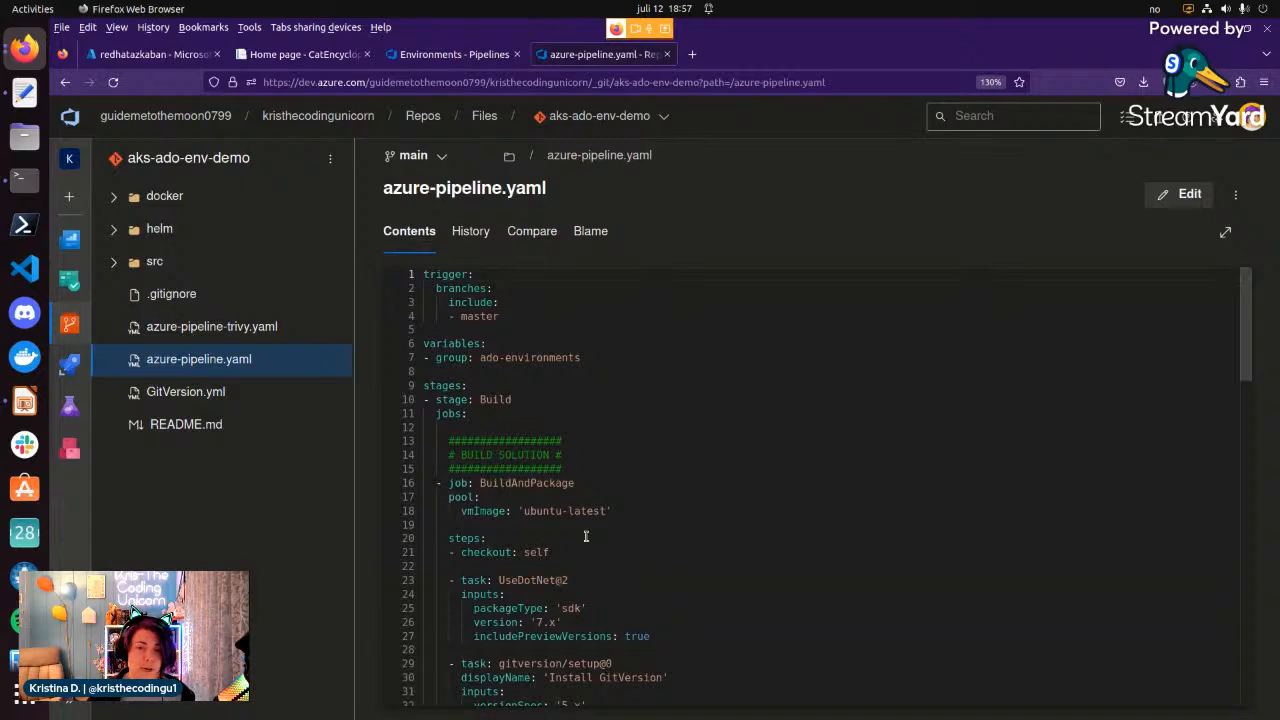
scroll(592, 533, "up", 5)
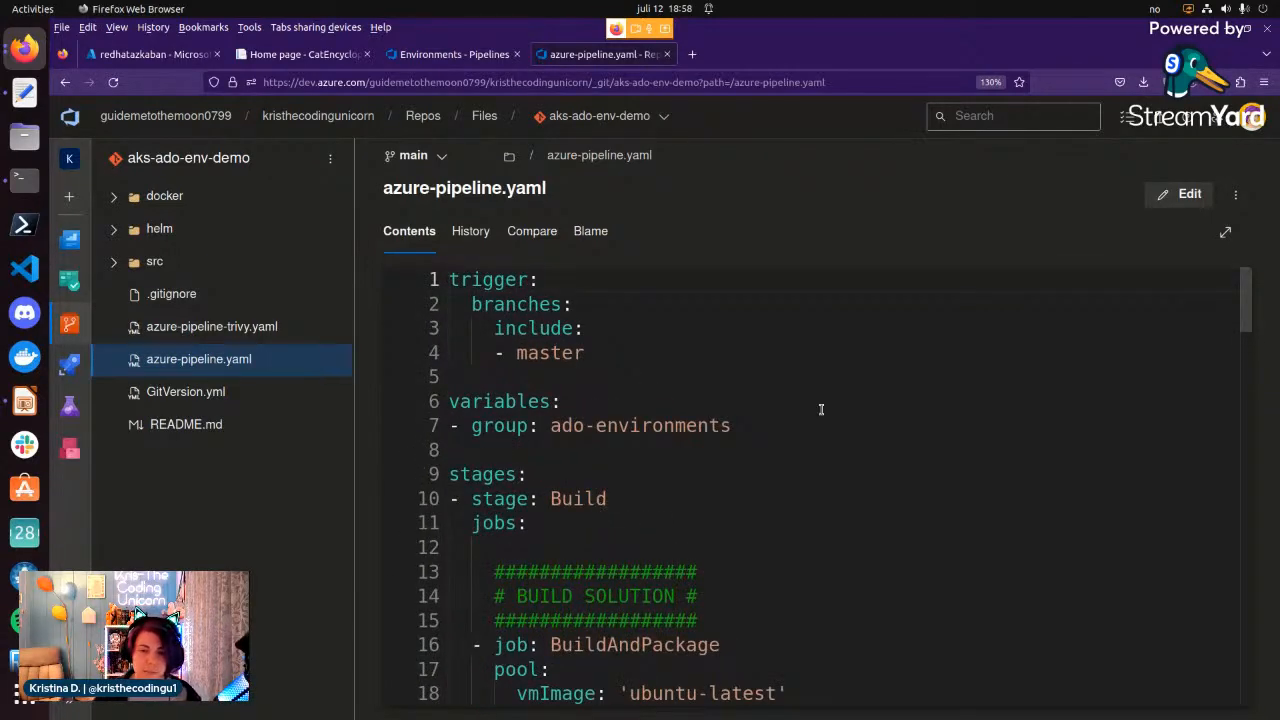
Examine the Build stage in azure-pipeline.yaml, from the BuildAndPackage job through its versioning, Docker and Helm tasks to artifact publishing.
scroll(625, 464, "down", 2)
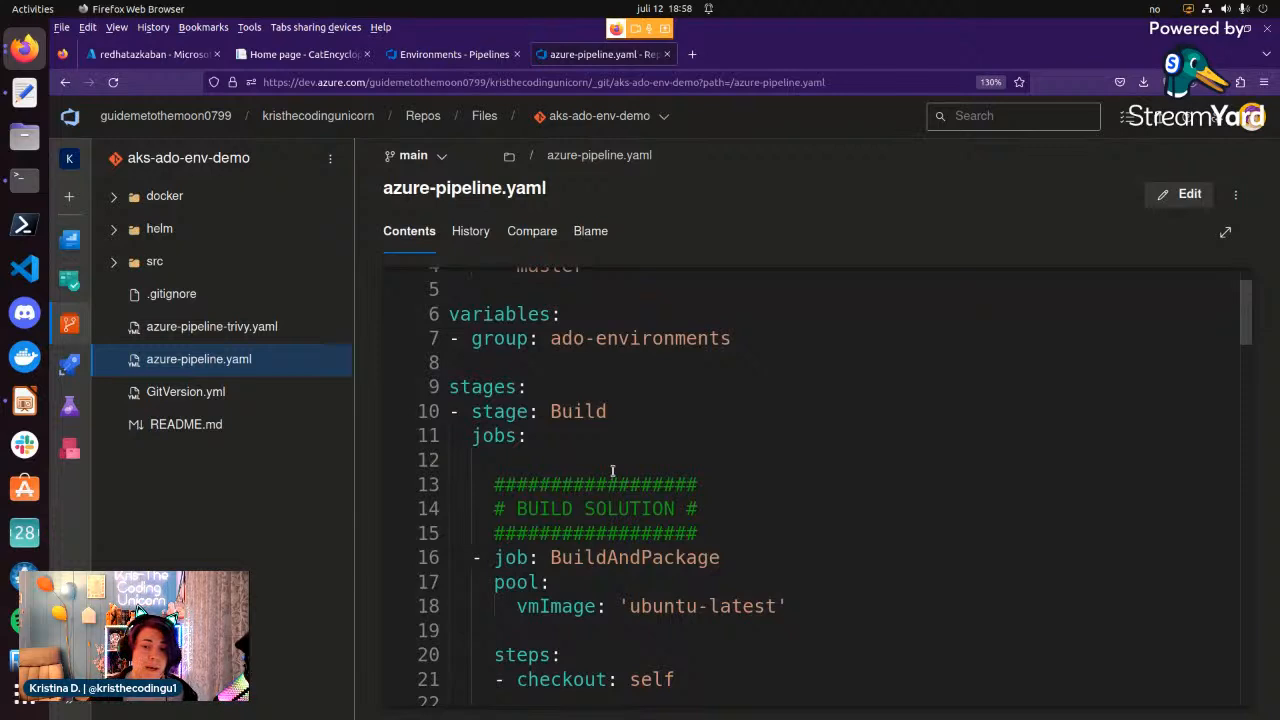
left_click(608, 413)
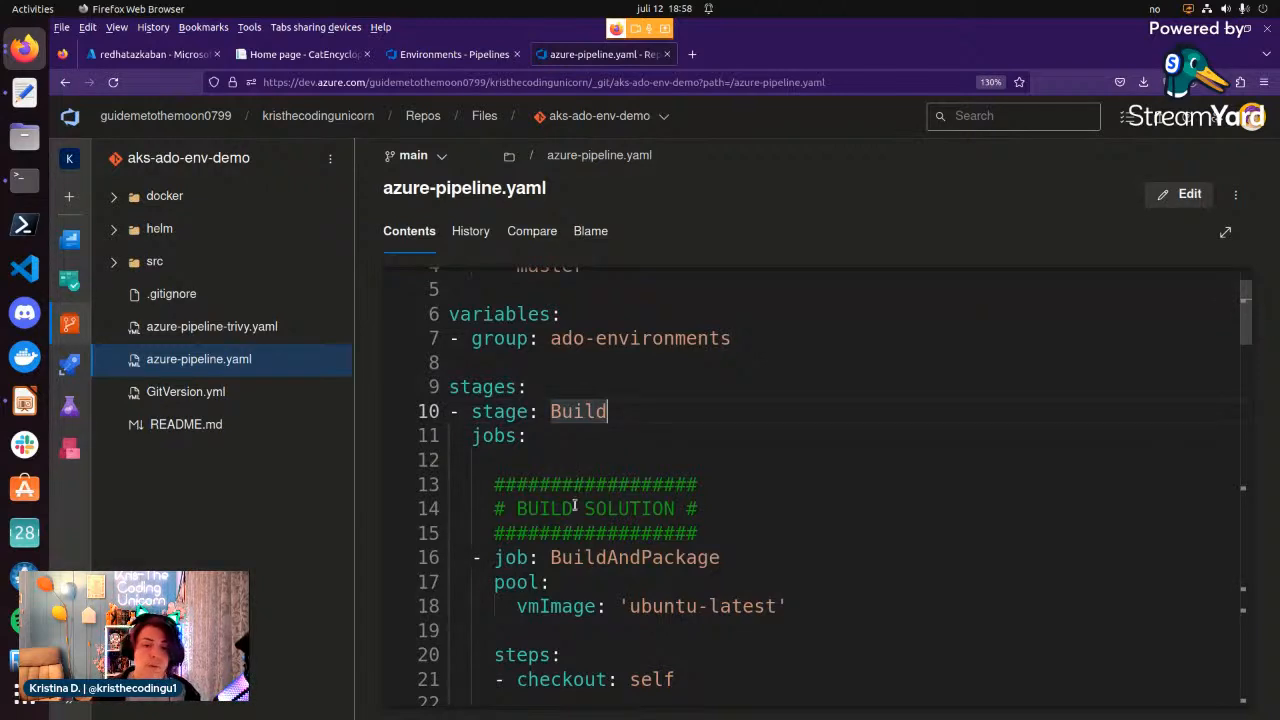
scroll(572, 505, "down", 1)
scroll(533, 505, "down", 3)
scroll(533, 505, "down", 1)
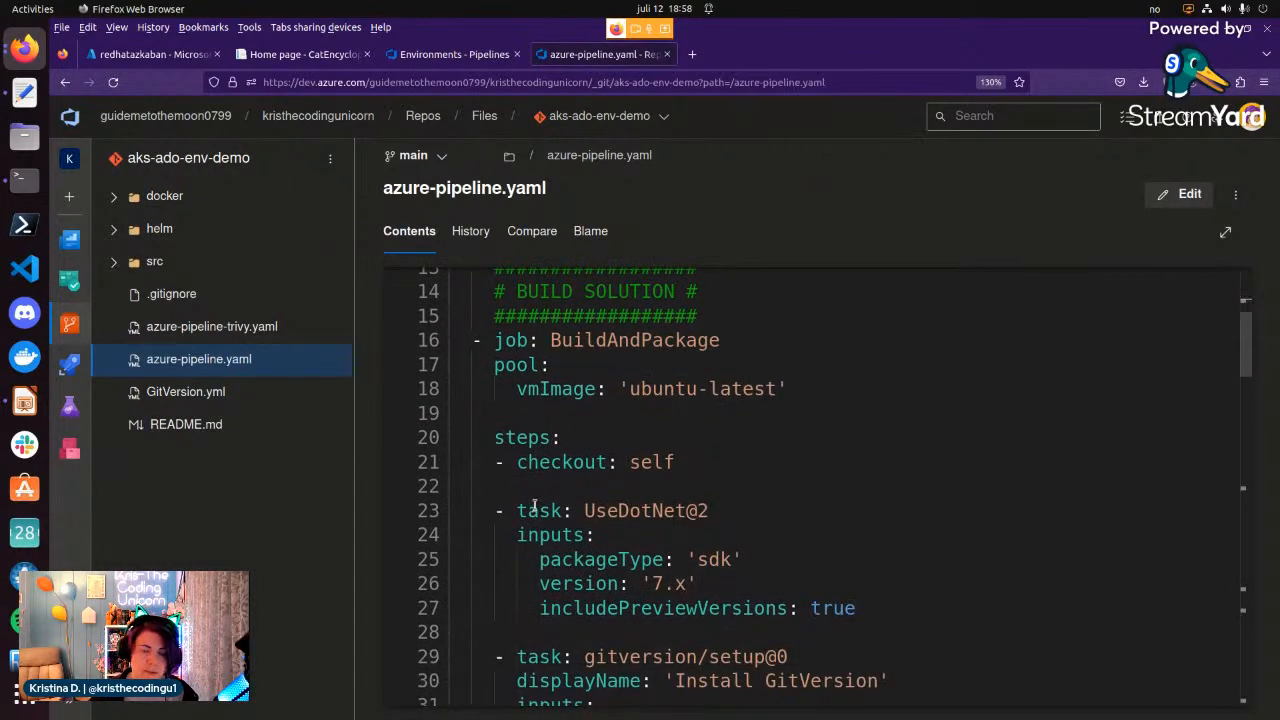
scroll(533, 473, "down", 3)
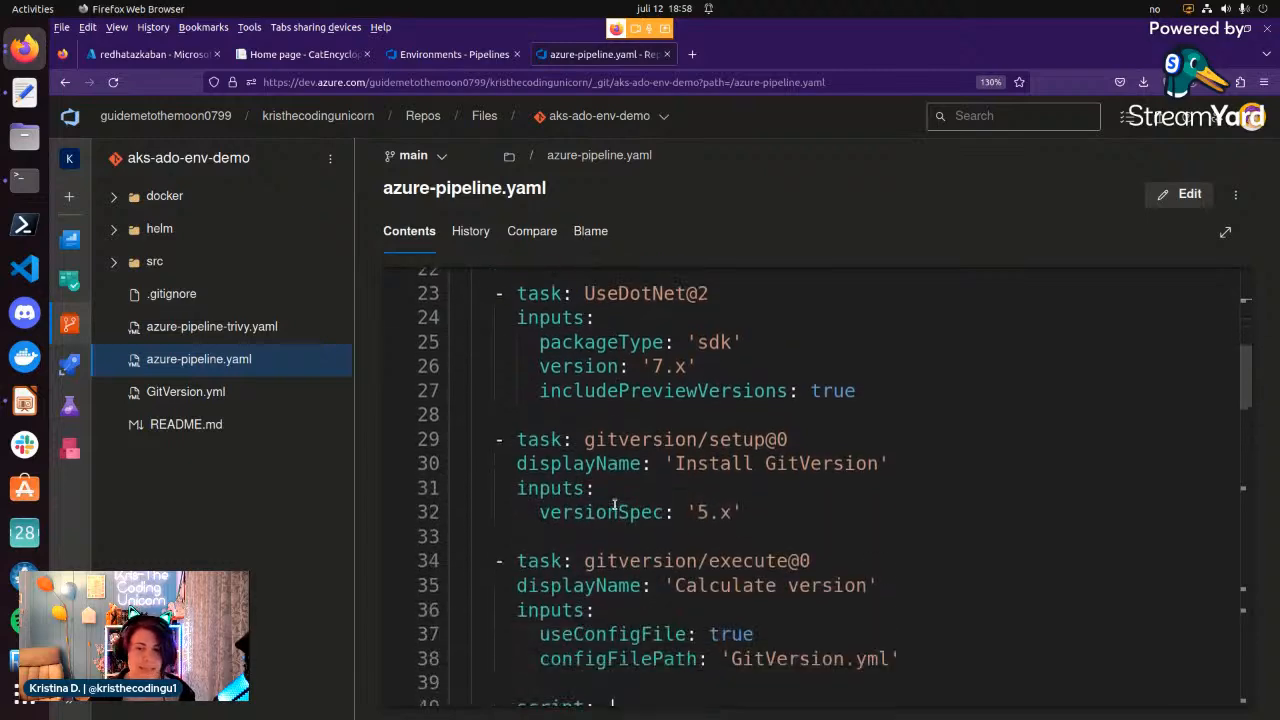
scroll(608, 500, "down", 1)
scroll(607, 499, "down", 5)
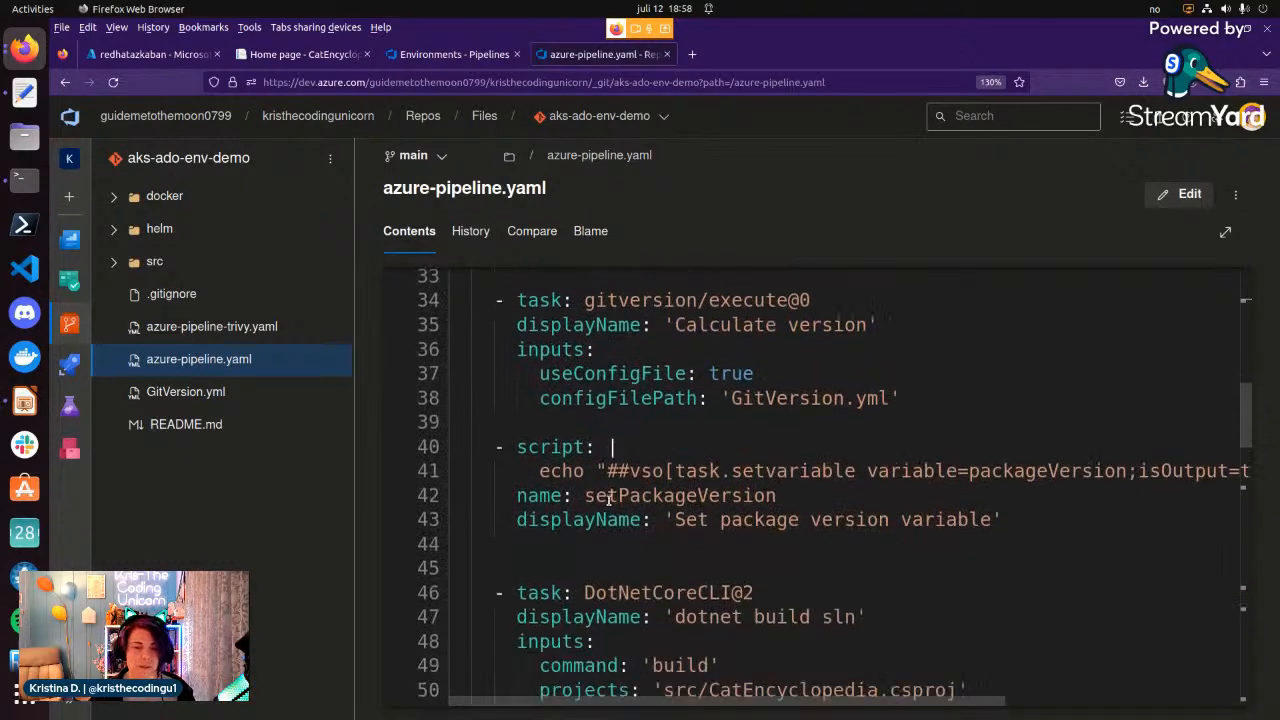
scroll(597, 489, "down", 7)
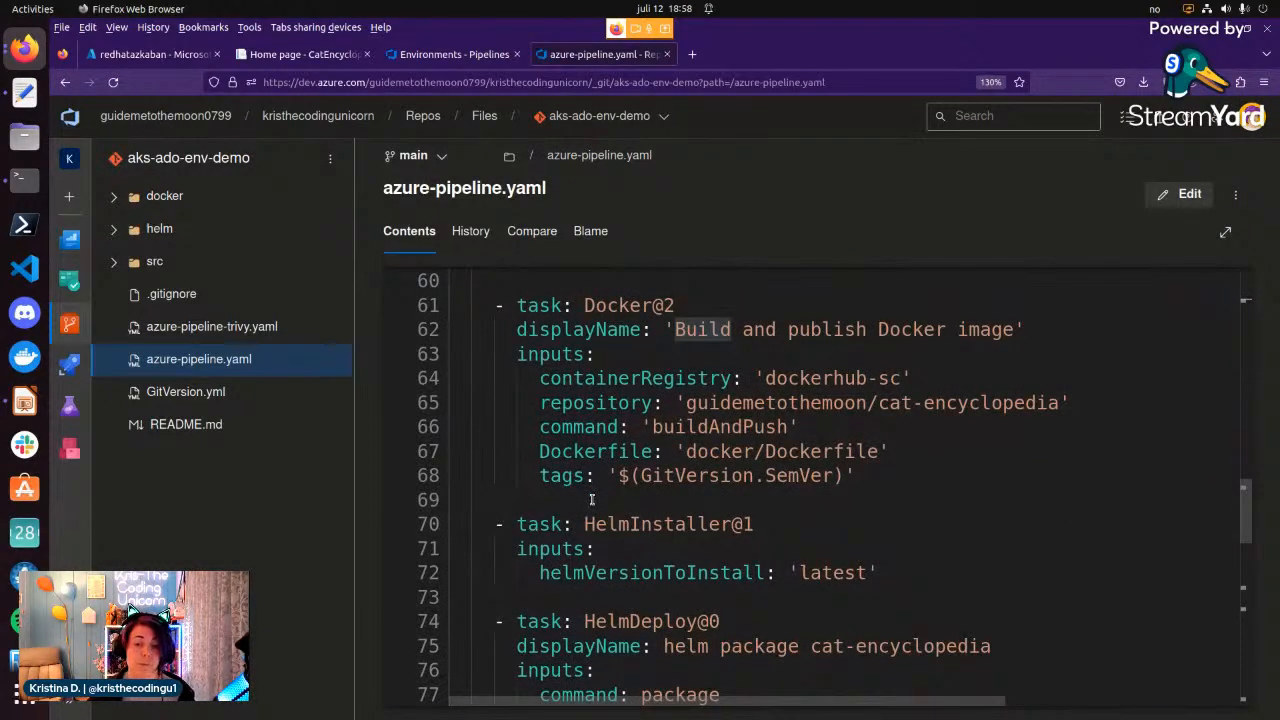
scroll(608, 570, "down", 1)
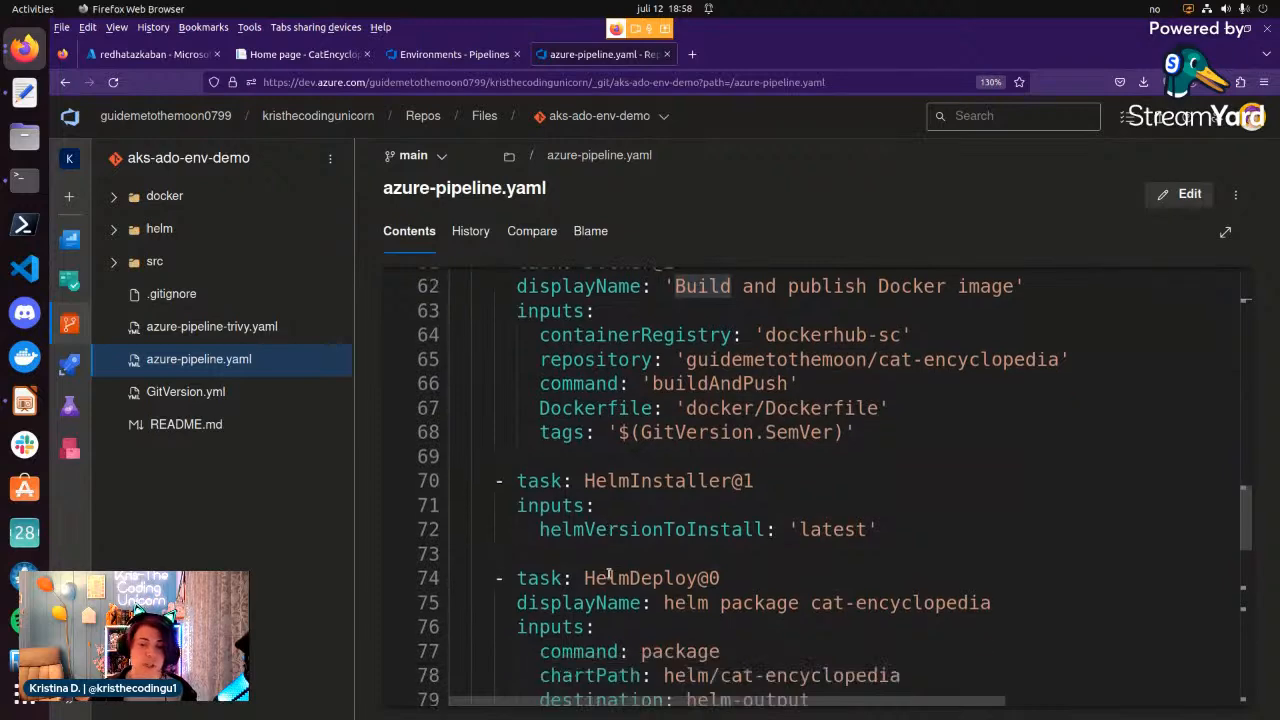
scroll(608, 573, "down", 5)
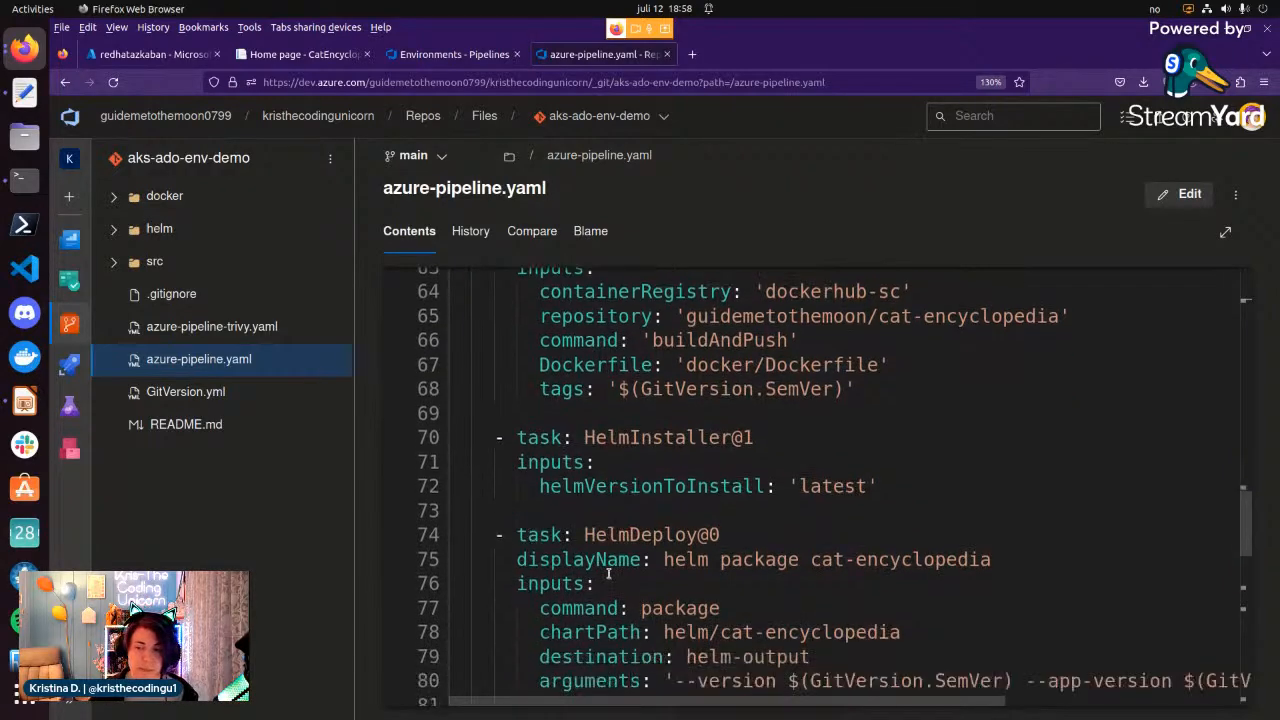
scroll(608, 572, "down", 2)
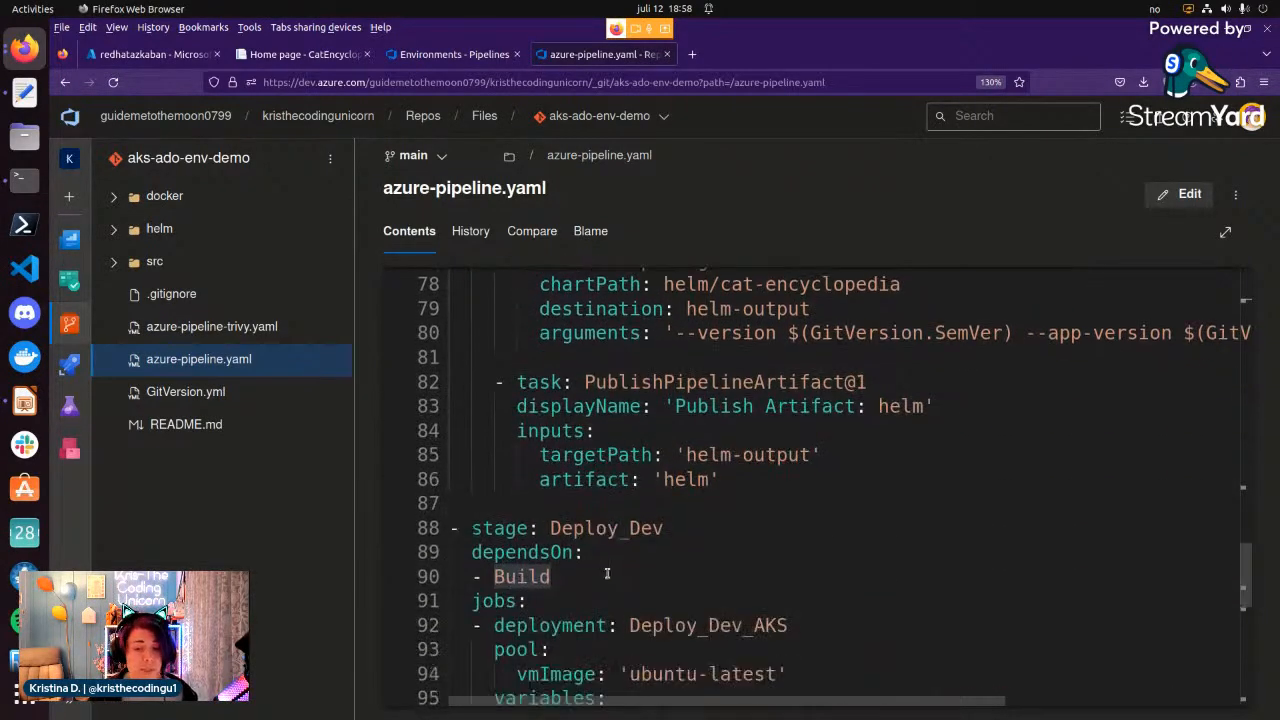
Examine the Deploy_Dev stage and highlight the deployment keyword of the Deploy_Dev_AKS job.
scroll(543, 430, "down", 1)
scroll(543, 430, "down", 1)
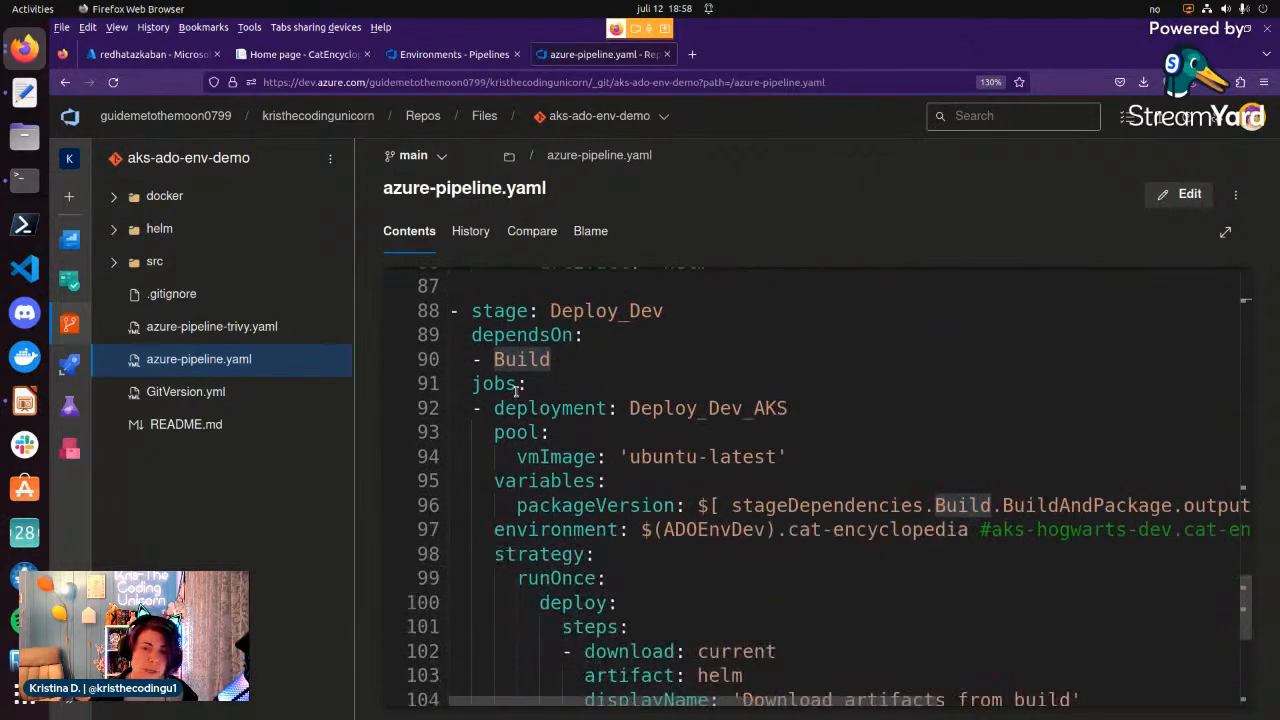
left_click(482, 312)
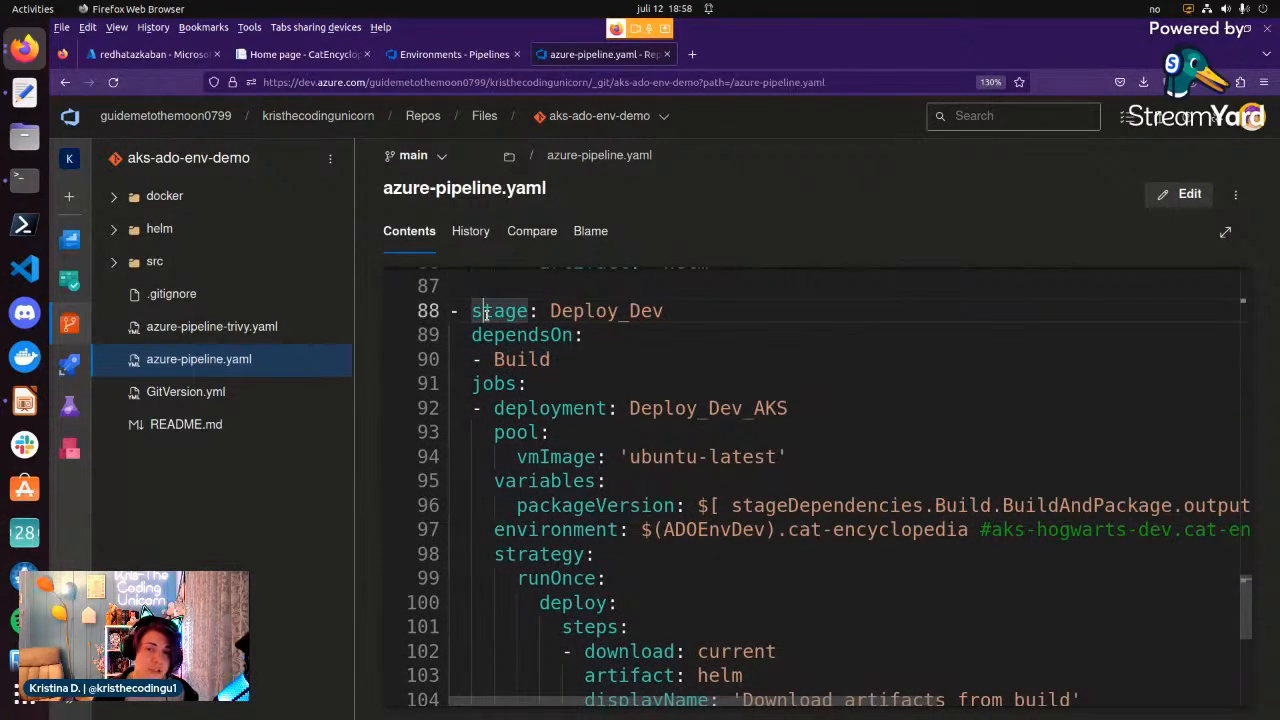
left_click(496, 410)
double_click(597, 410)
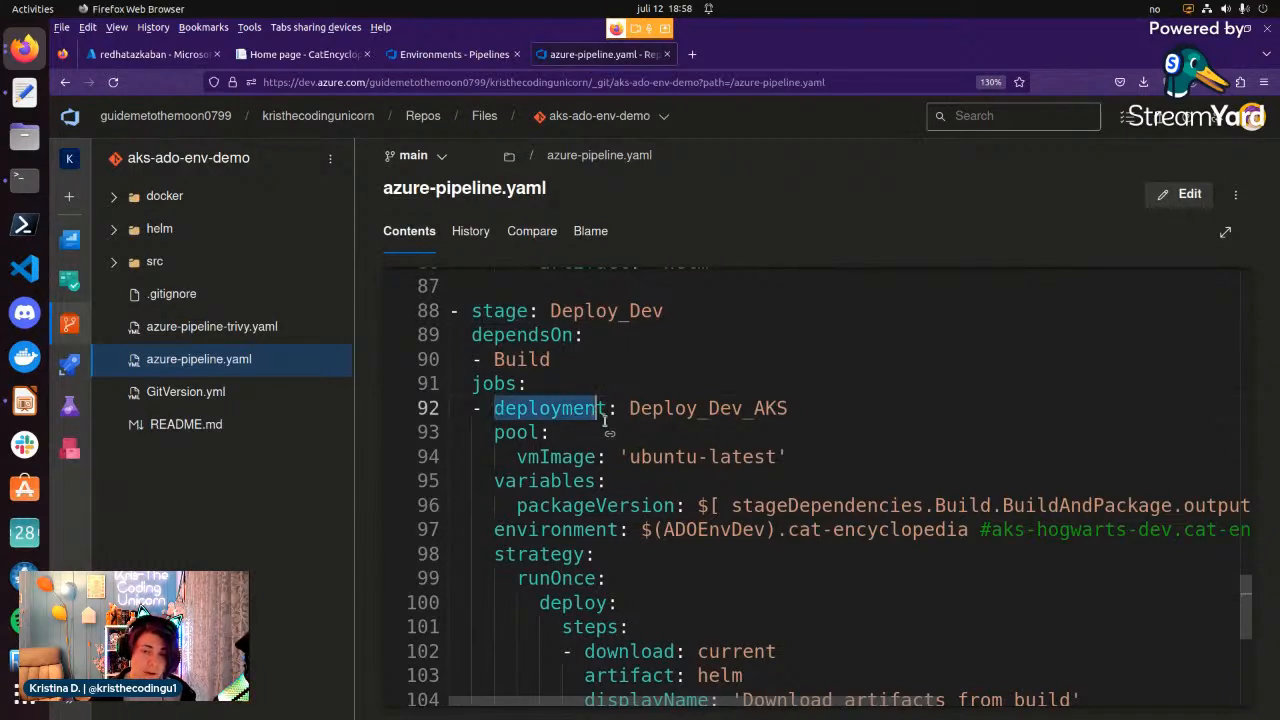
left_click(608, 436)
left_click(545, 432)
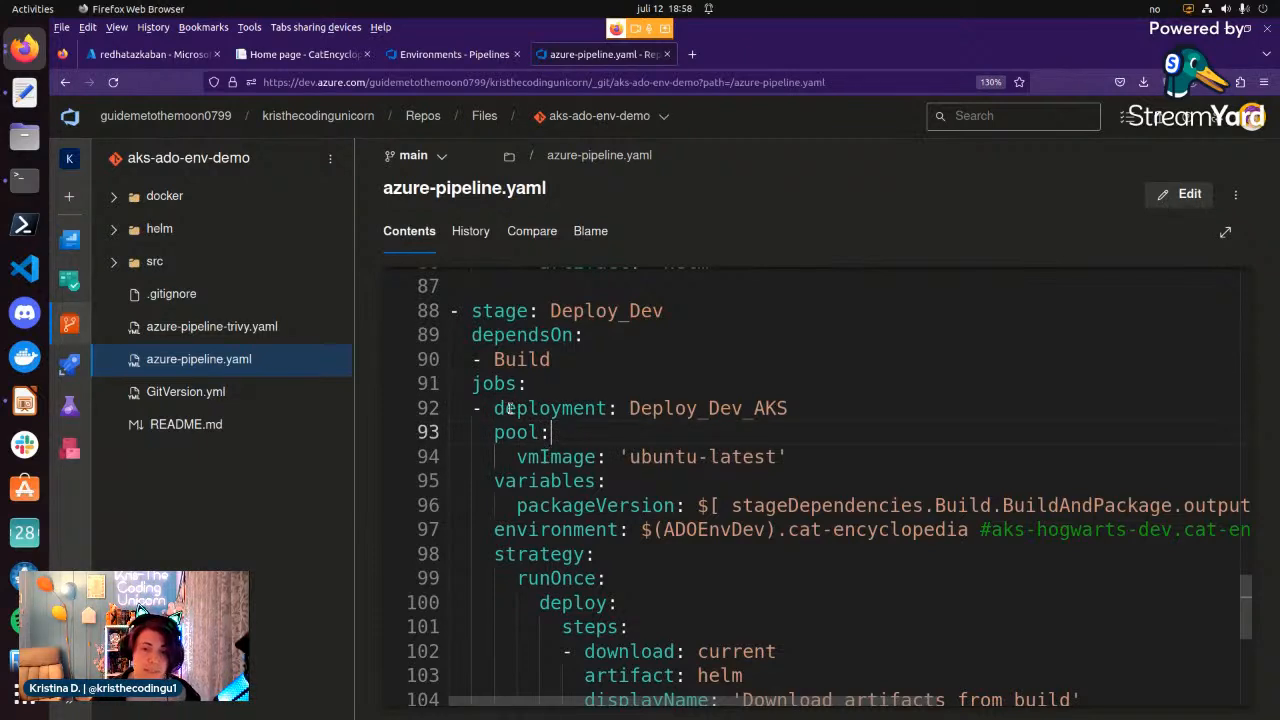
left_click_drag(494, 410, 588, 407)
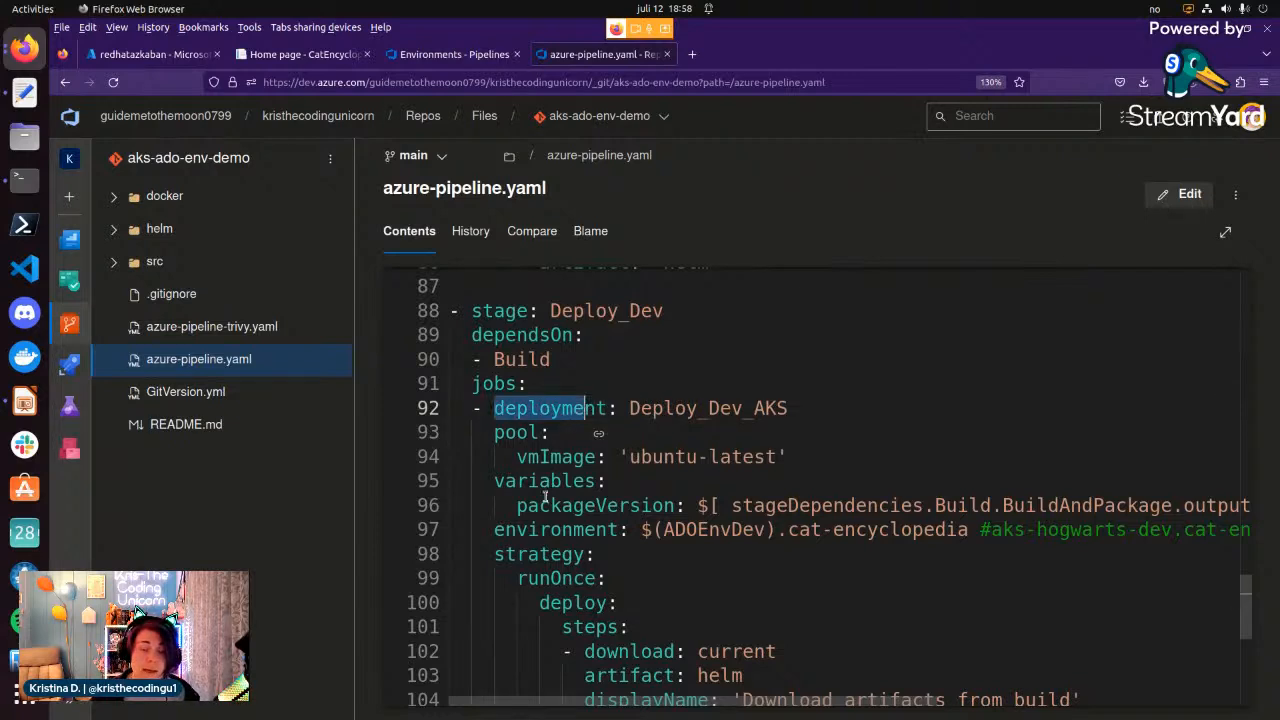
left_click(529, 408)
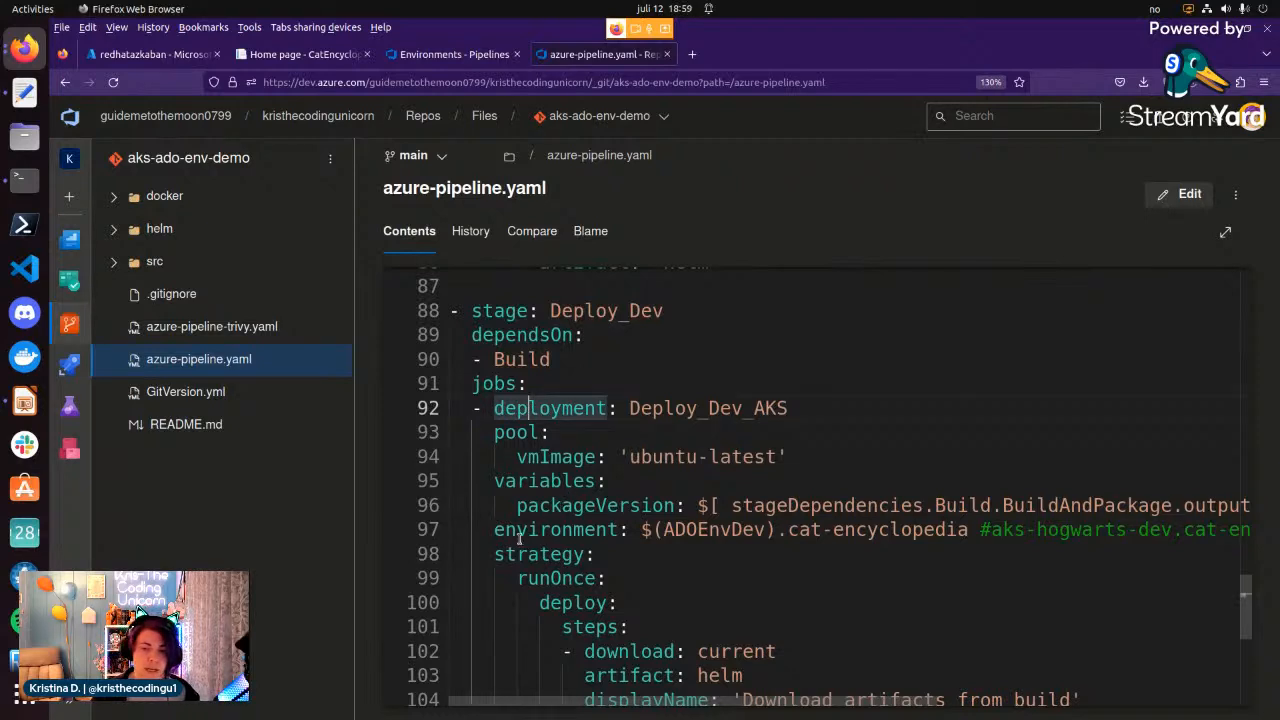
Highlight the environment key in the Deploy_Dev_AKS job.
left_click_drag(494, 529, 588, 524)
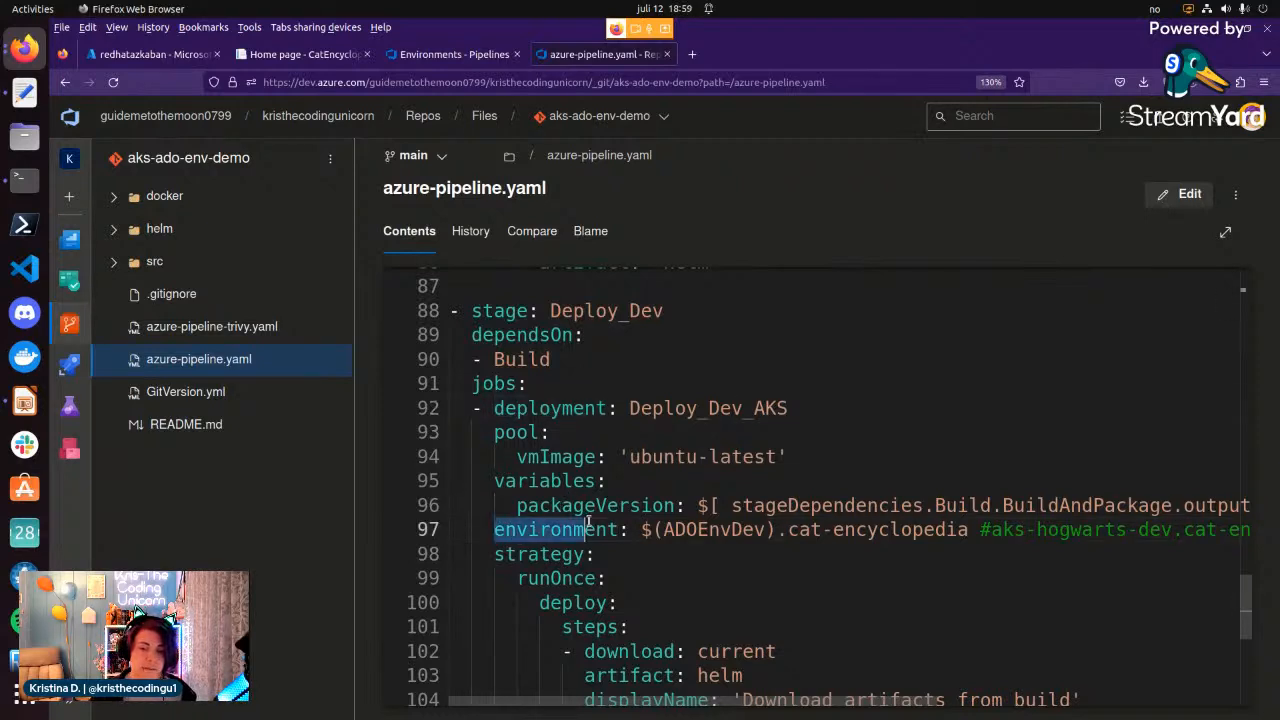
left_click(620, 529)
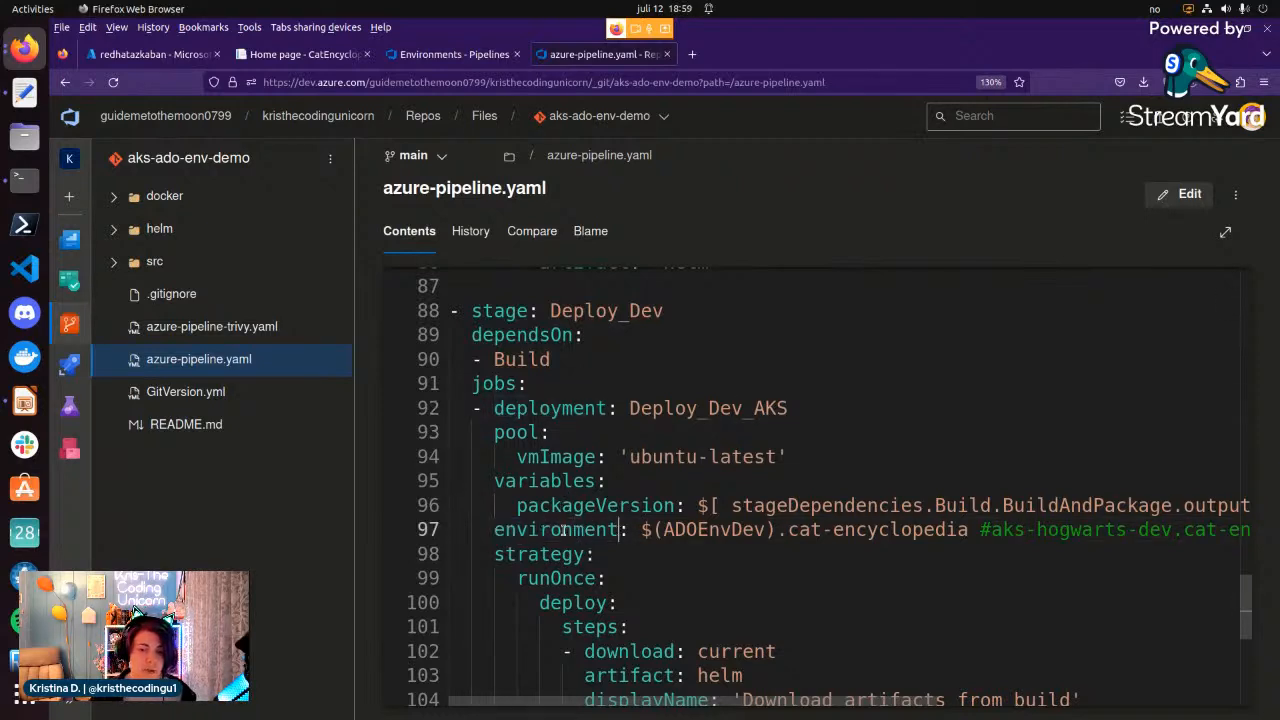
double_click(506, 531)
left_click(740, 531)
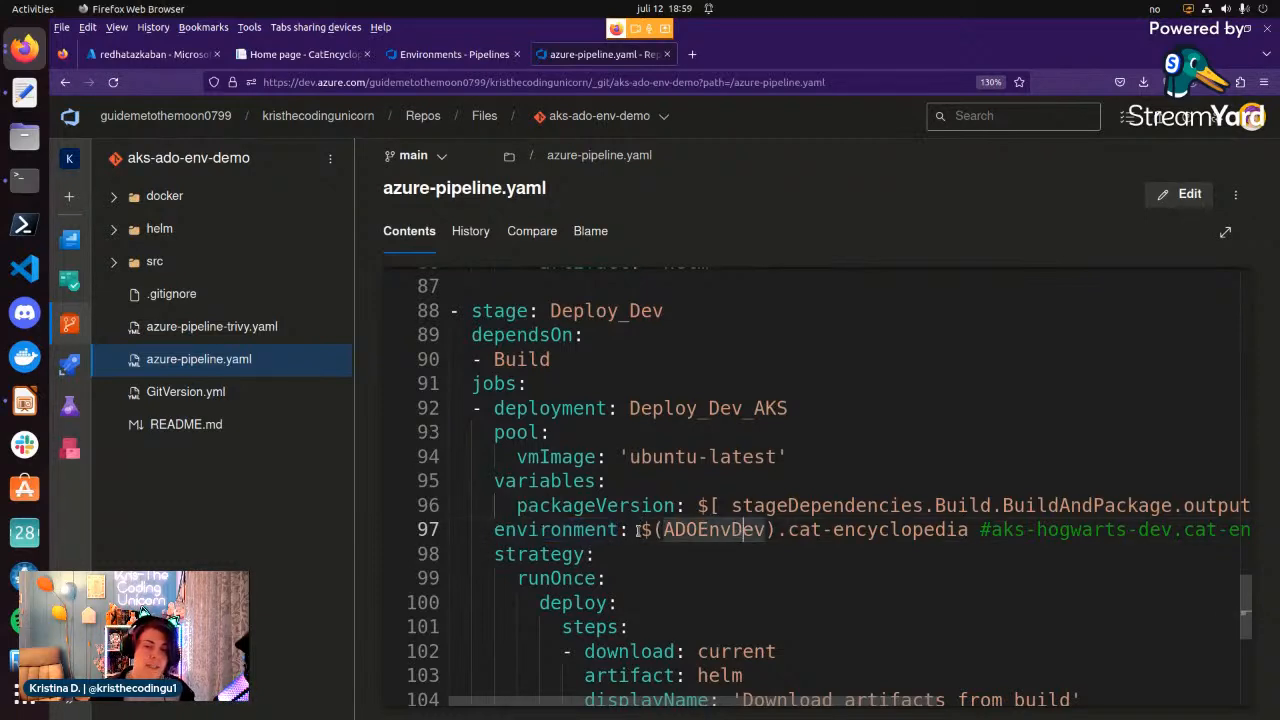
Highlight the $(ADOEnvDev) variable in the job's environment value.
left_click(637, 531)
left_click(781, 530, "shift")
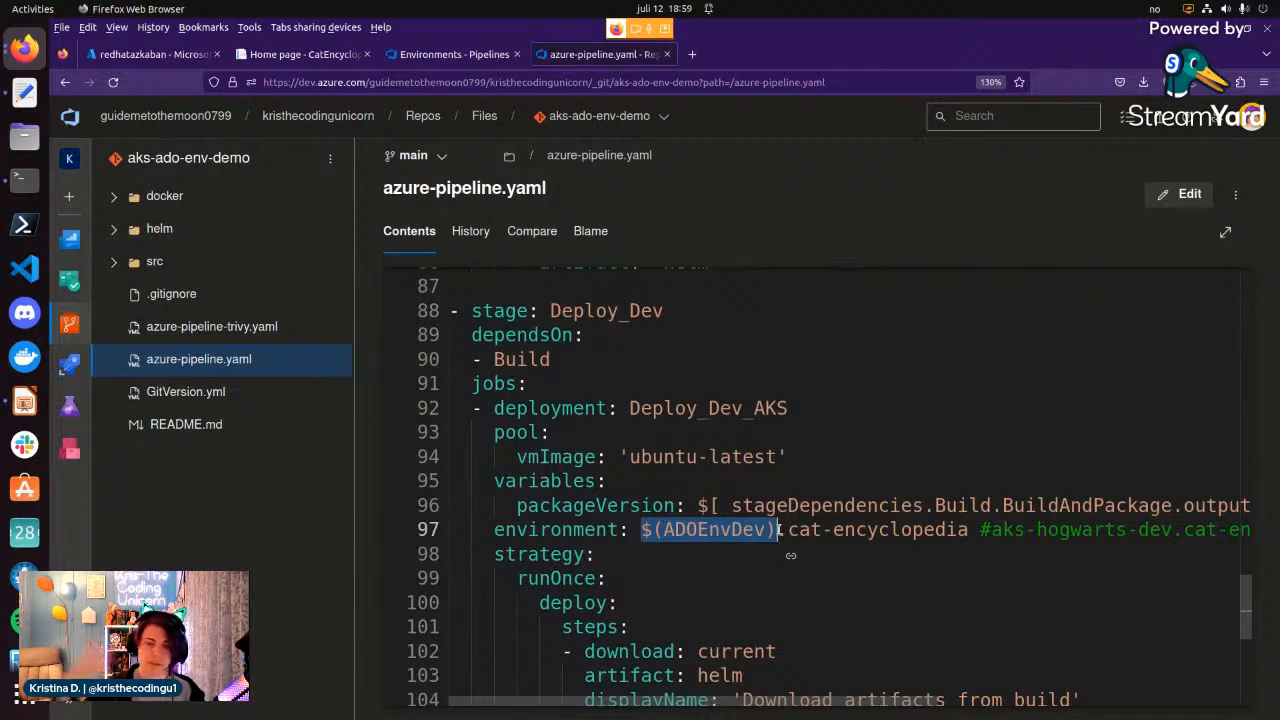
left_click(697, 530)
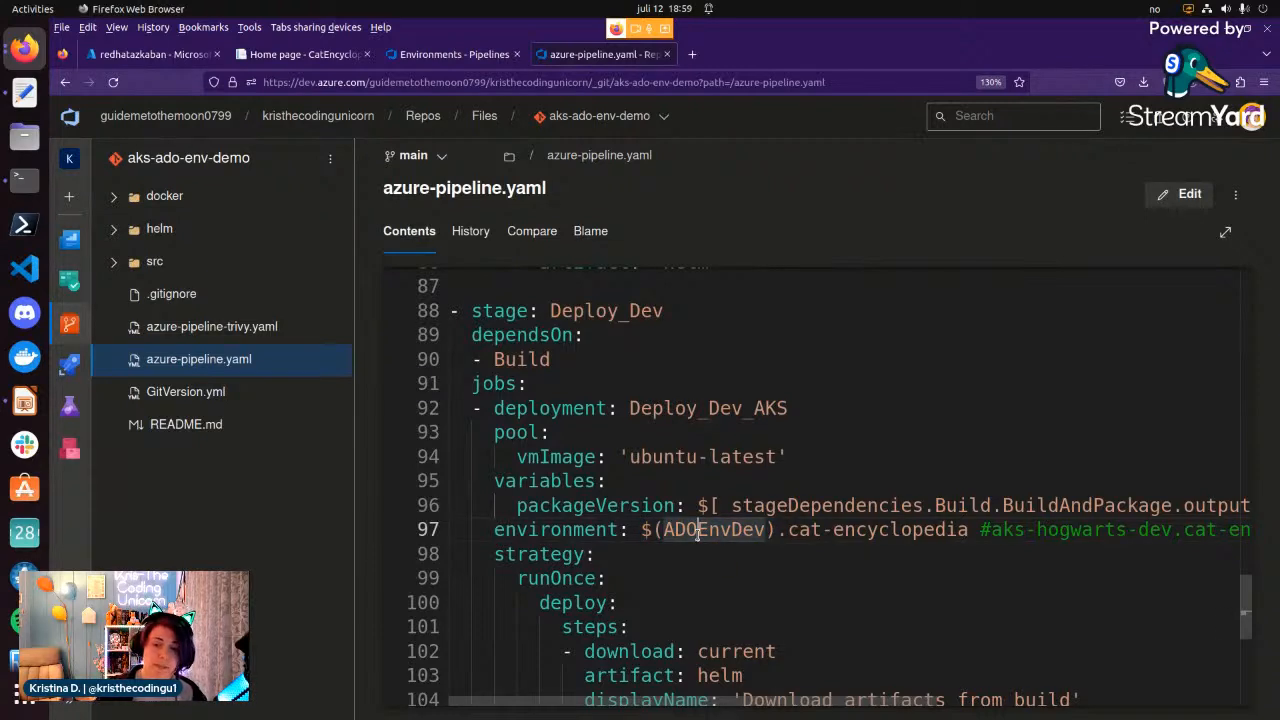
left_click(641, 530)
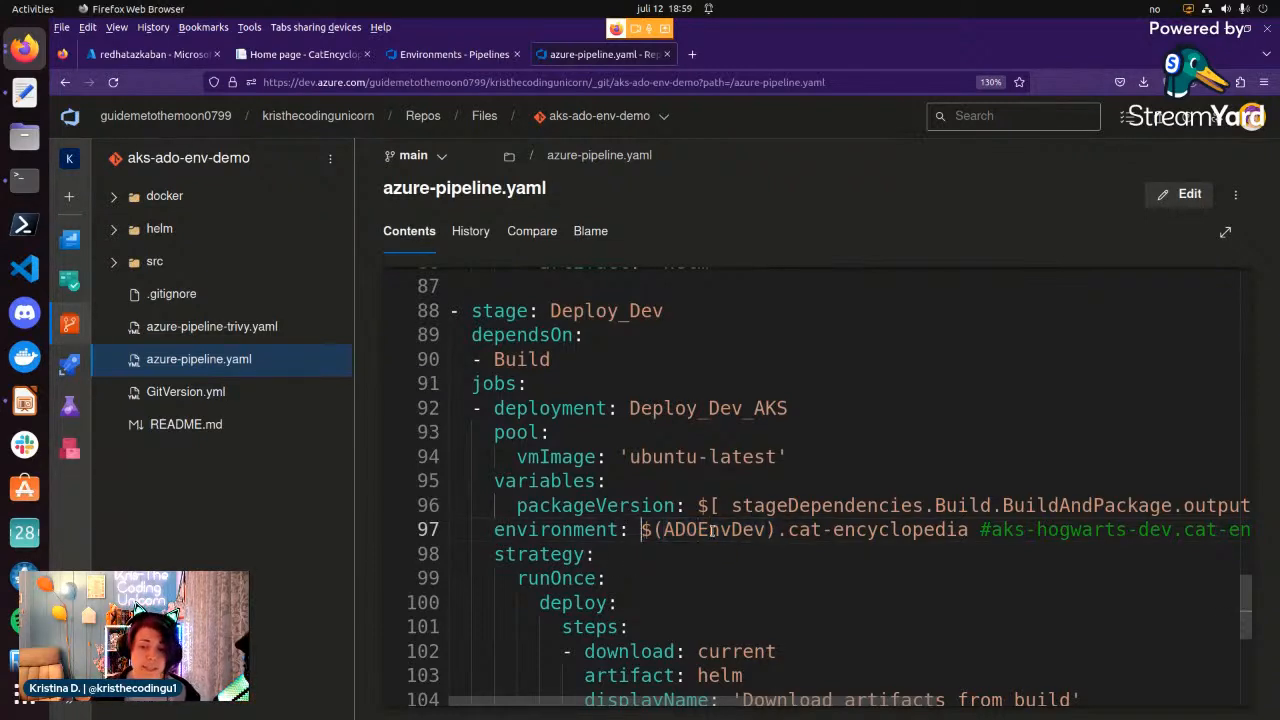
left_click(778, 530, "shift")
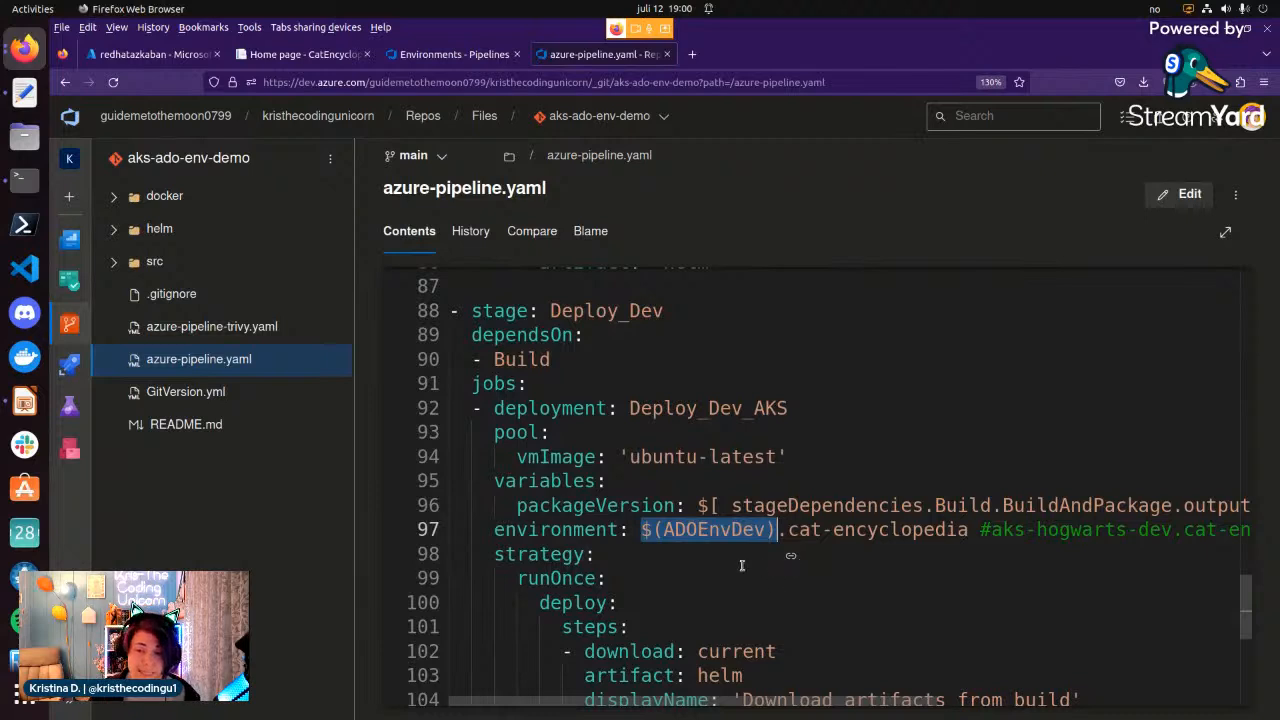
left_click(710, 529)
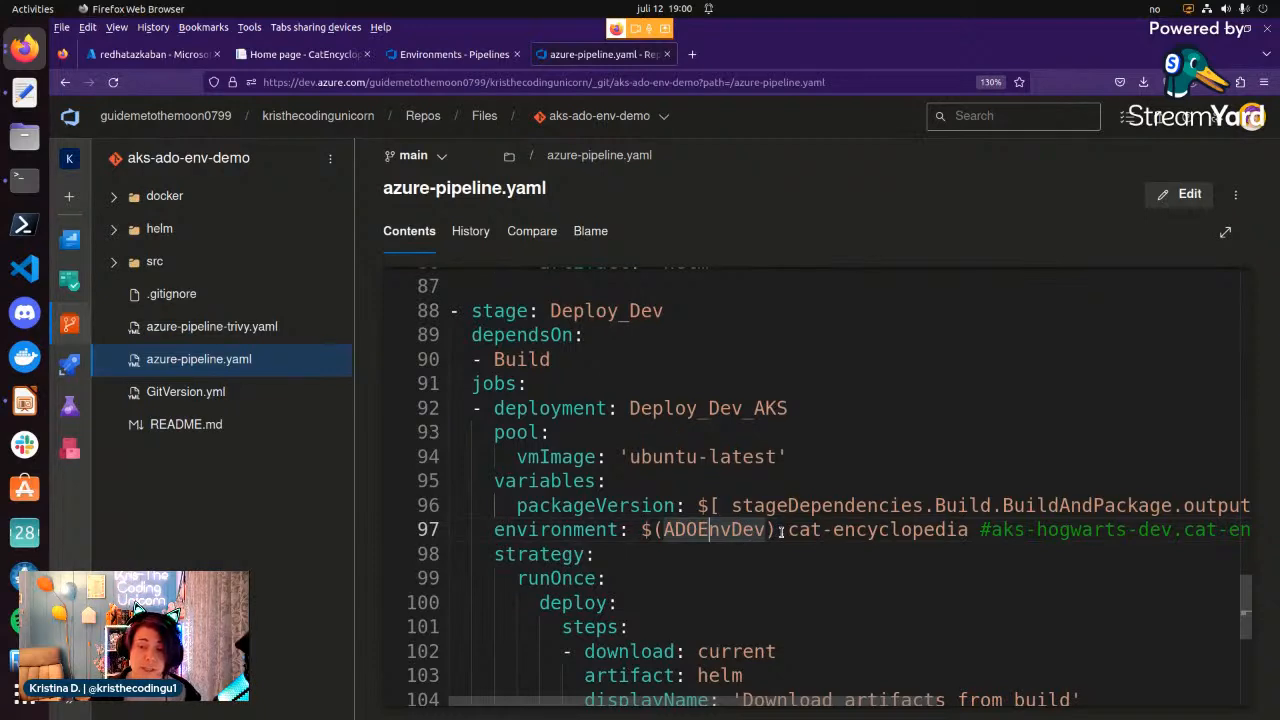
Highlight the dot before cat-encyclopedia in the environment value, and reselect the $(ADOEnvDev) part.
left_click_drag(780, 531, 790, 532)
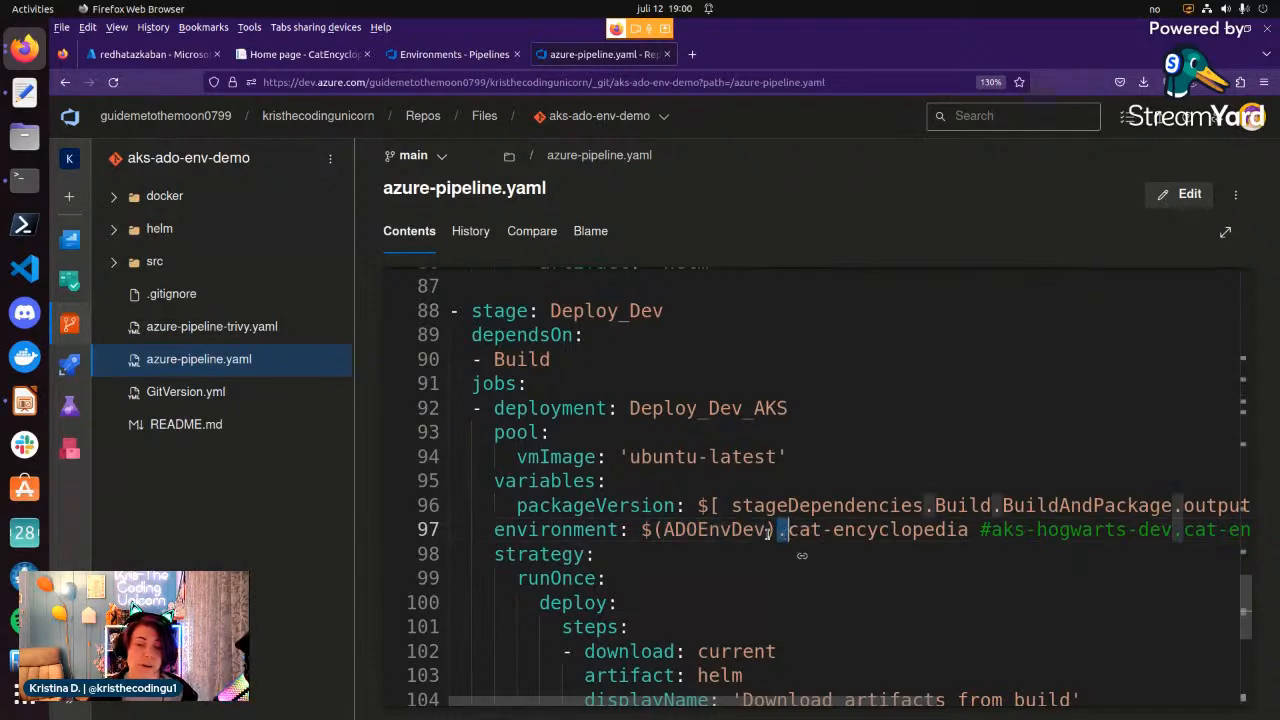
left_click(788, 531)
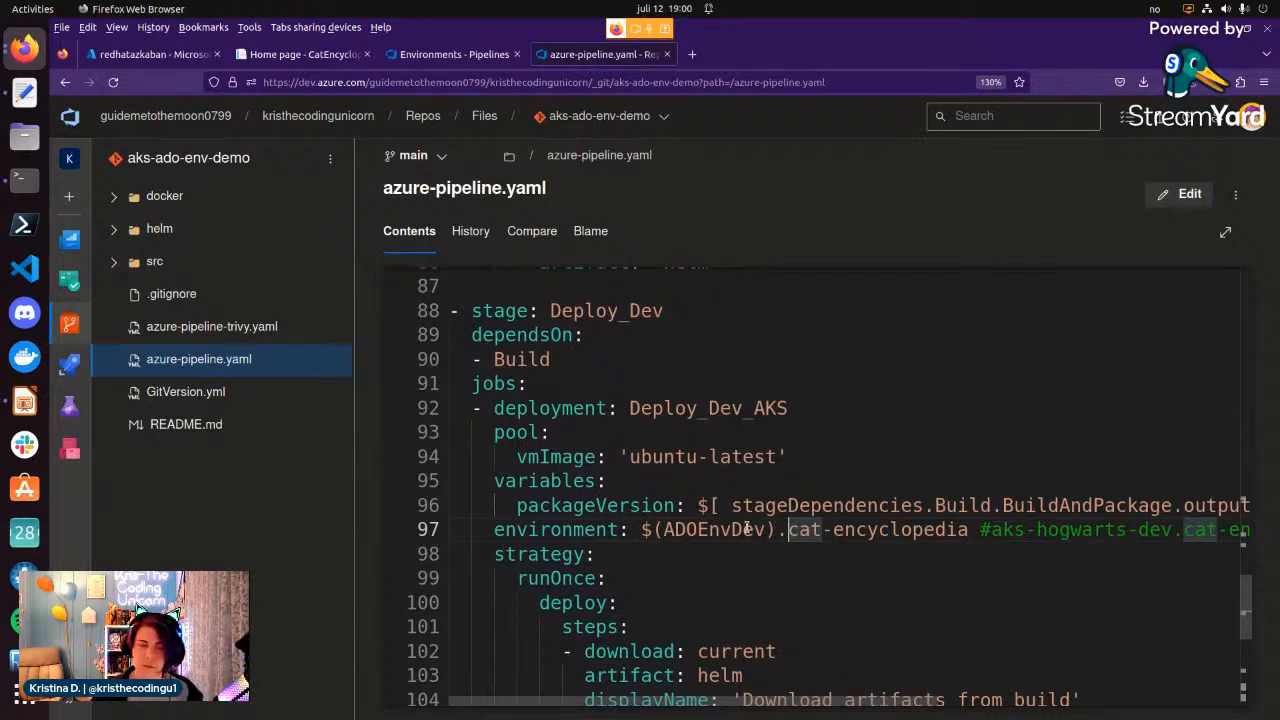
left_click(644, 530)
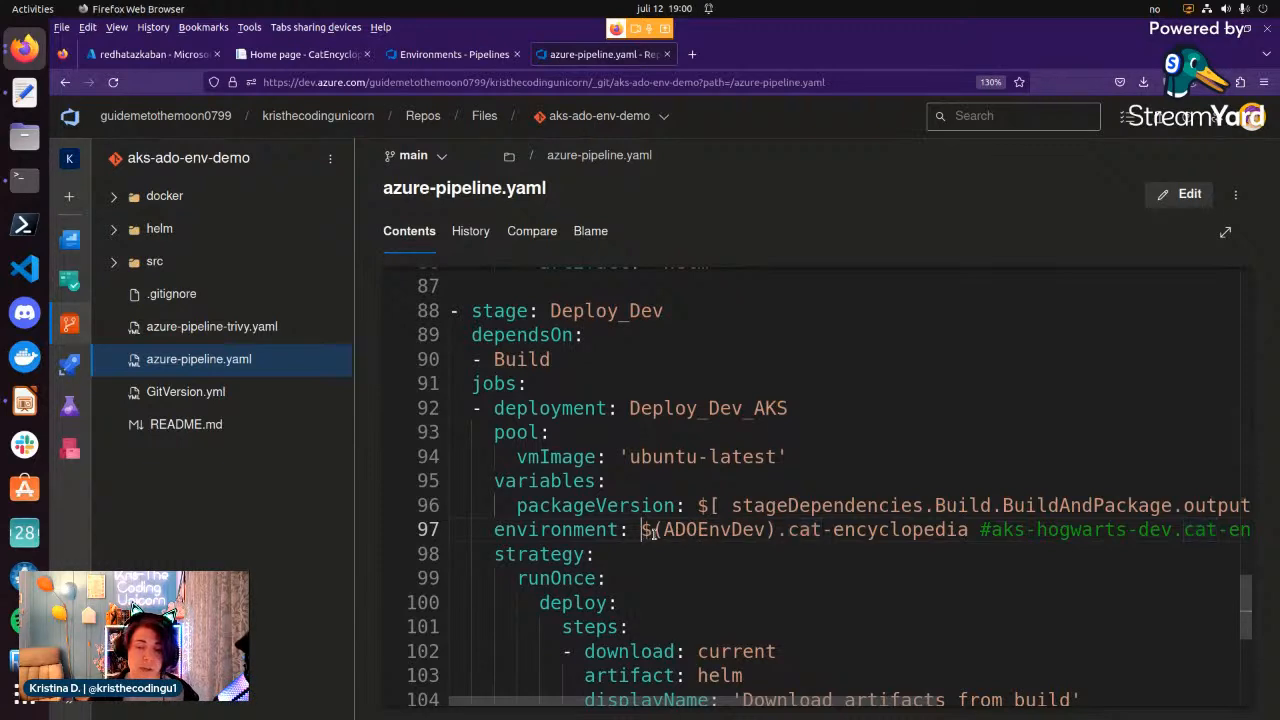
left_click(775, 531, "shift")
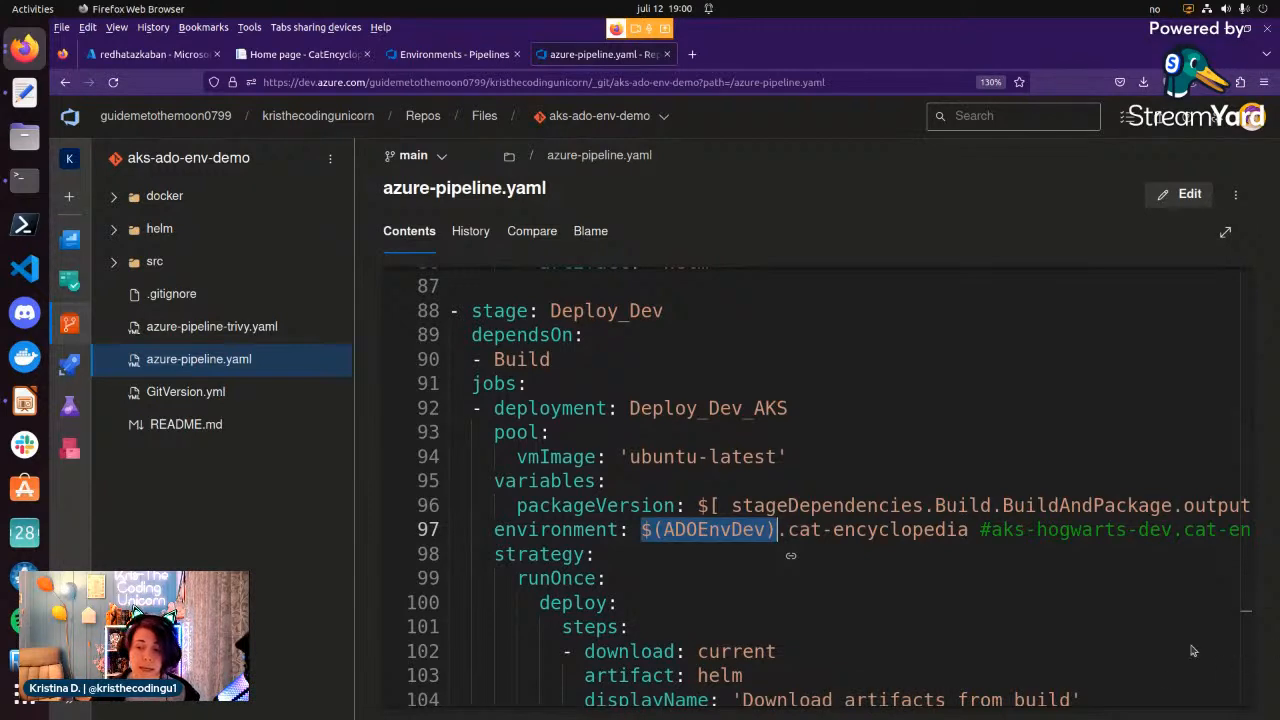
Return to the start of the pipeline file and highlight the variables section with the ado-environments group.
left_click_drag(1245, 605, 1248, 280)
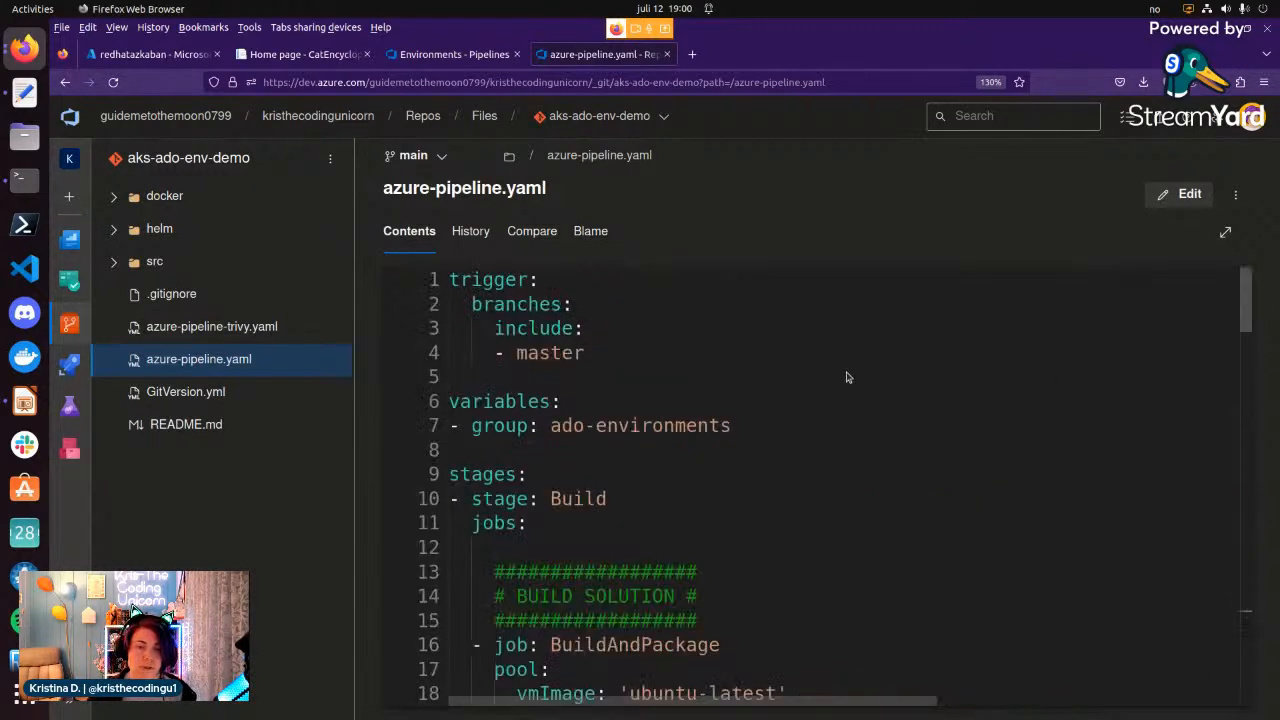
left_click(742, 425)
left_click(446, 401, "shift")
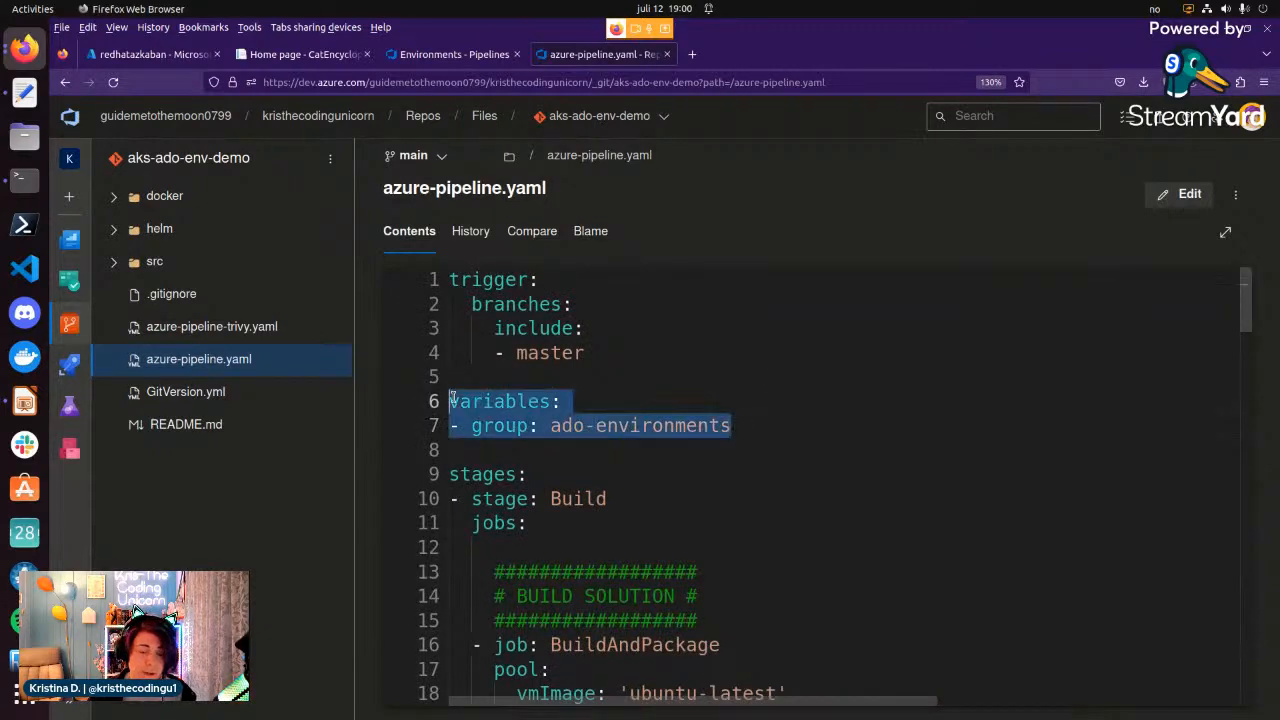
left_click(819, 434)
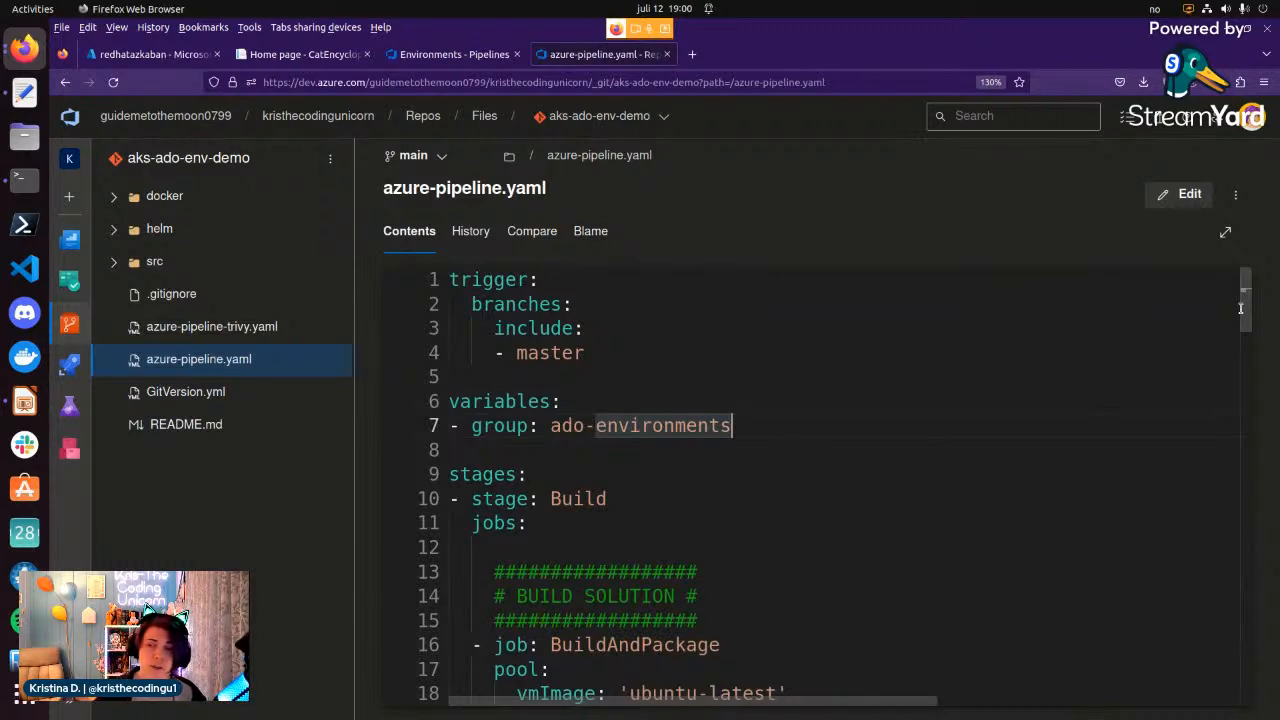
Highlight the HelmDeploy task that deploys cat-encyclopedia in the Deploy_Dev_AKS job, and return to the job's environment setting.
left_click(1250, 604)
scroll(672, 470, "down", 2)
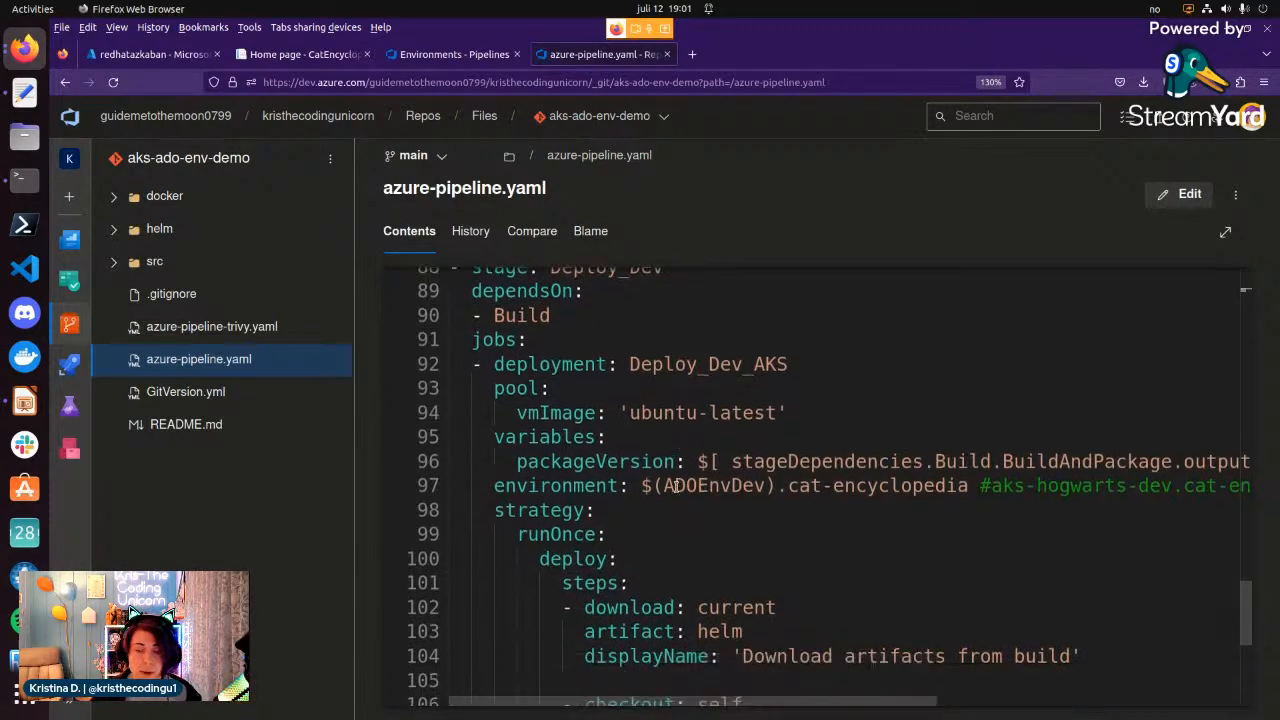
scroll(838, 490, "down", 3)
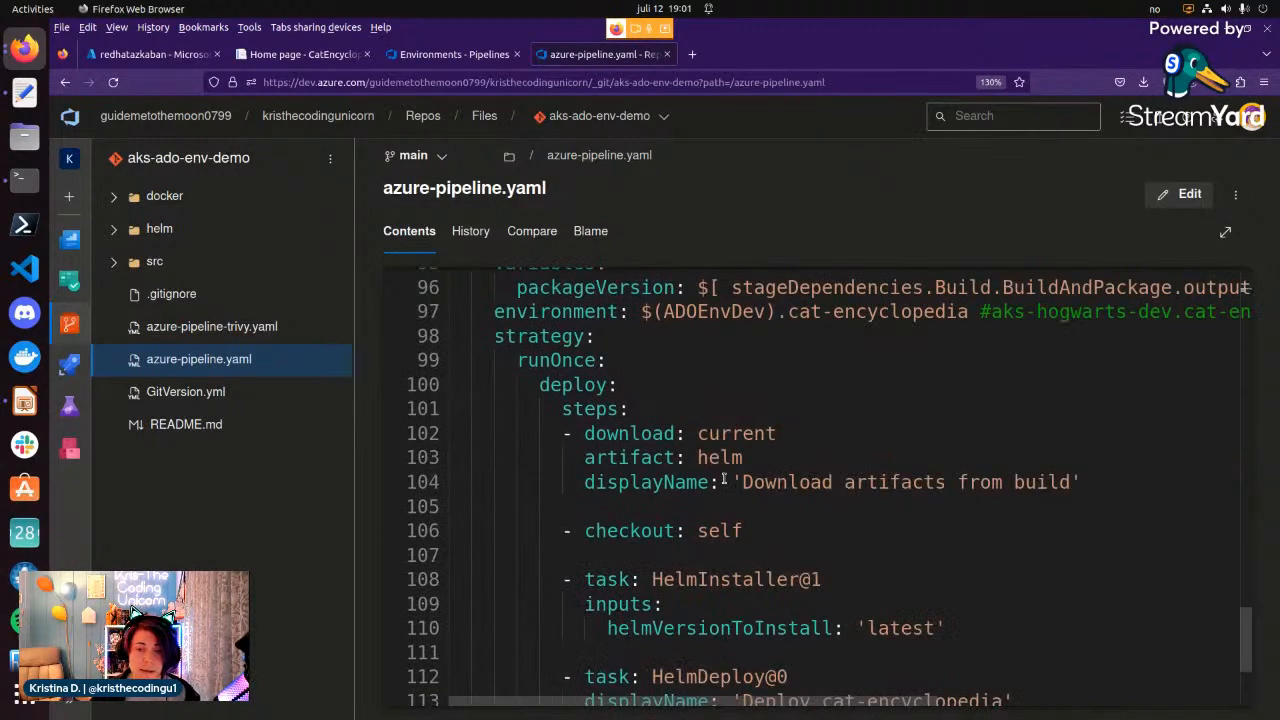
scroll(626, 472, "down", 4)
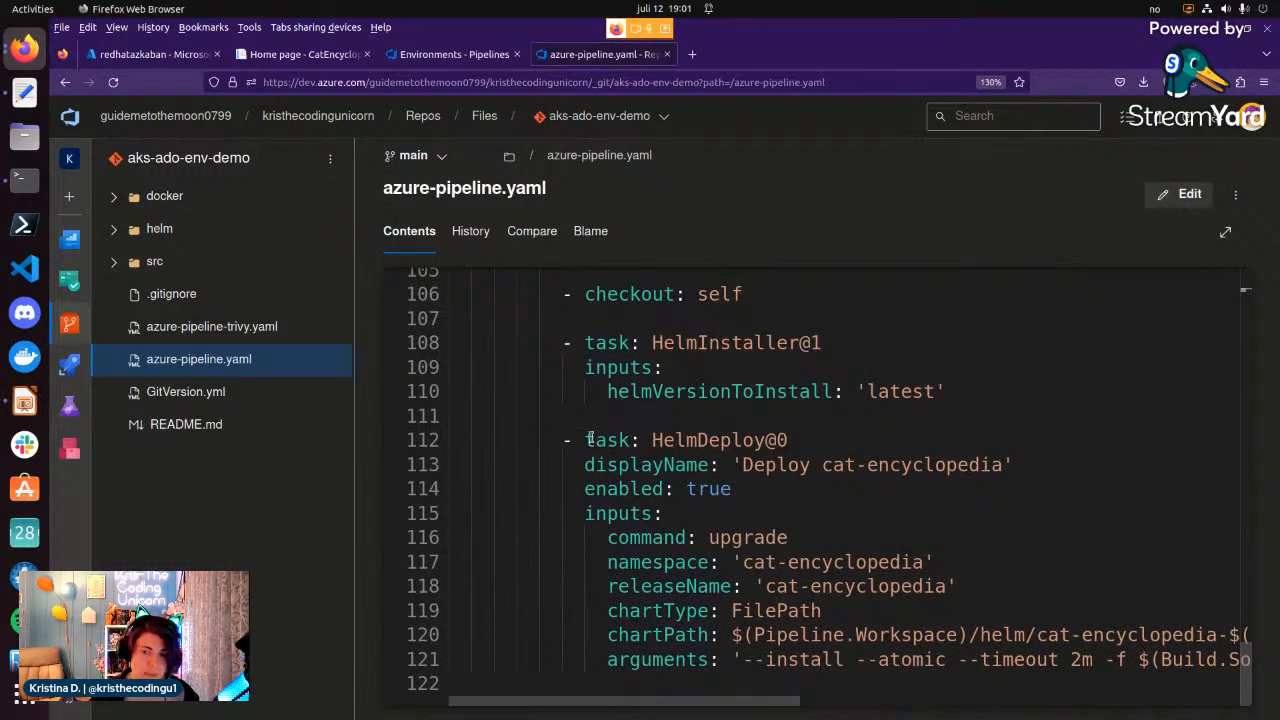
left_click_drag(584, 440, 755, 447)
double_click(755, 443)
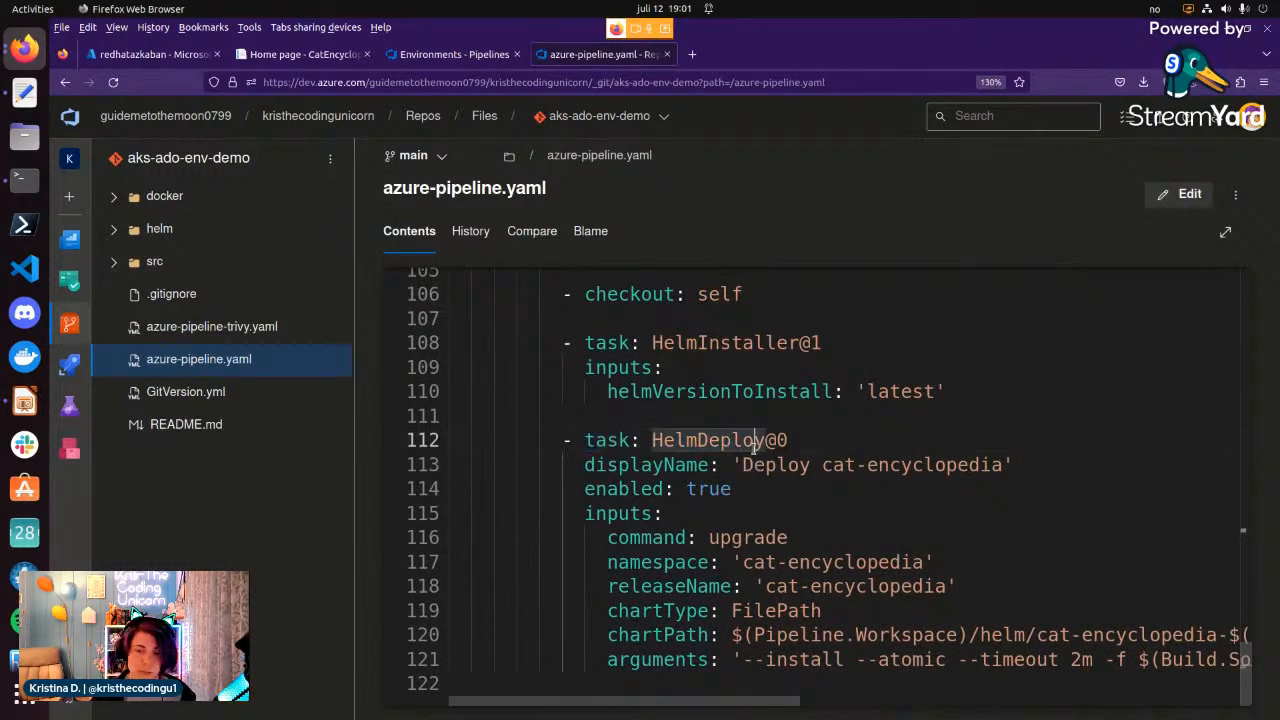
scroll(759, 580, "up", 2)
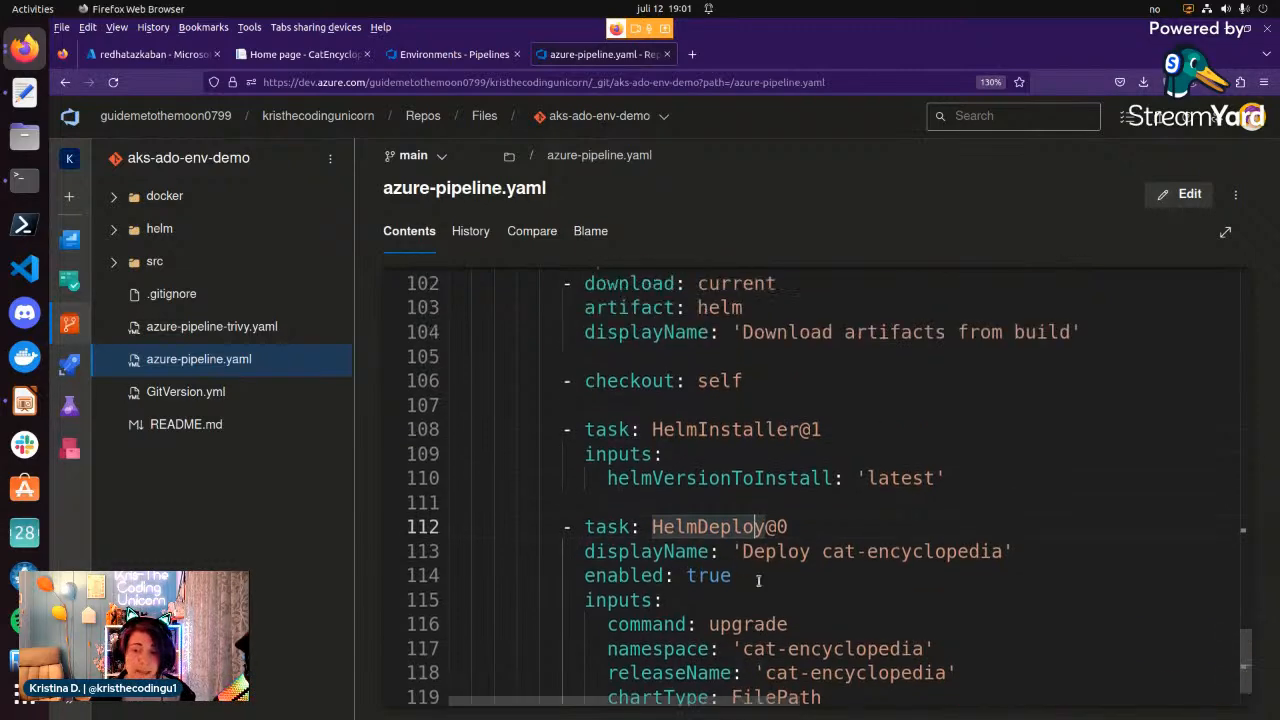
scroll(759, 580, "up", 6)
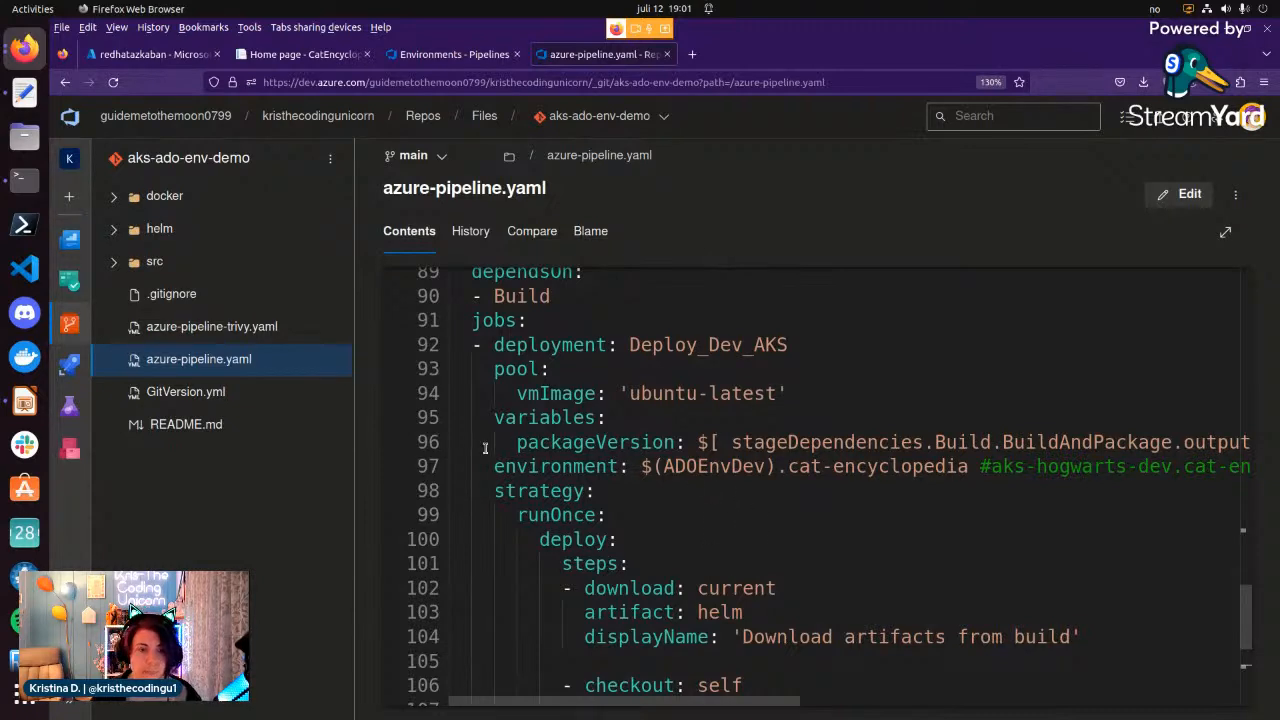
Open run #1.6.89 of the cat-encyclopedia-demo pipeline and examine its Build and Deploy_Dev stages.
left_click(69, 364)
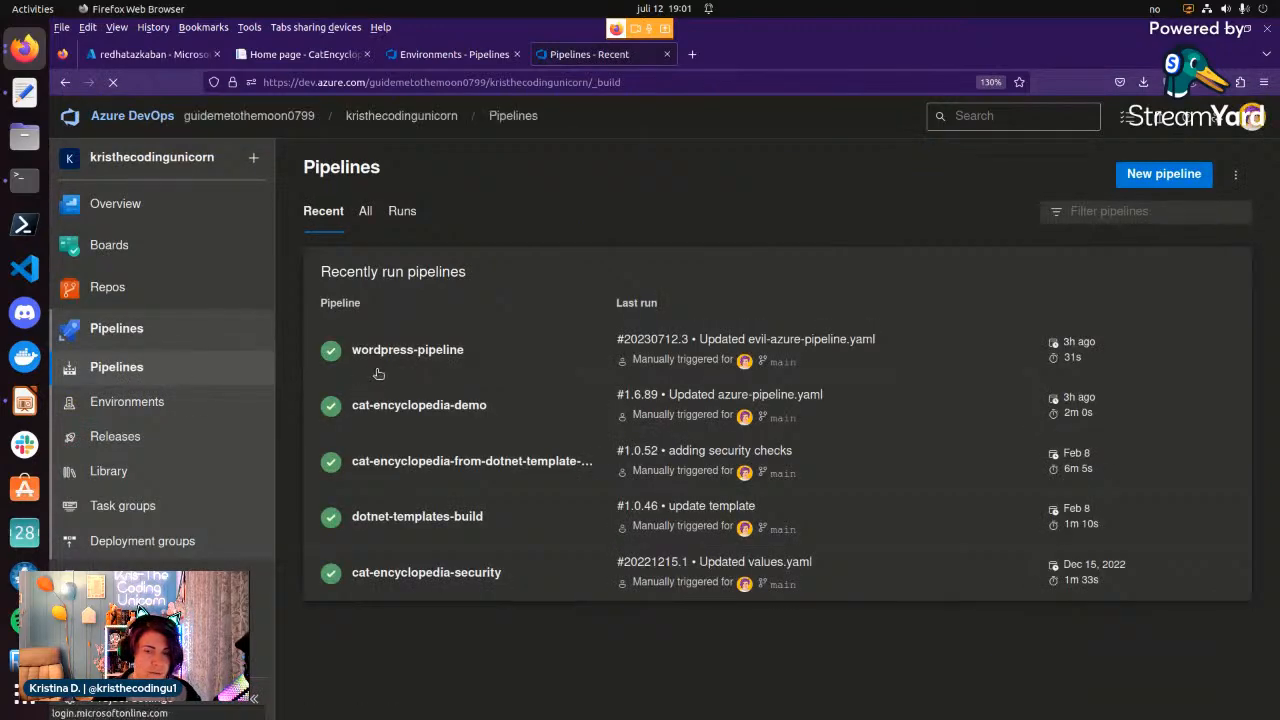
left_click(388, 418)
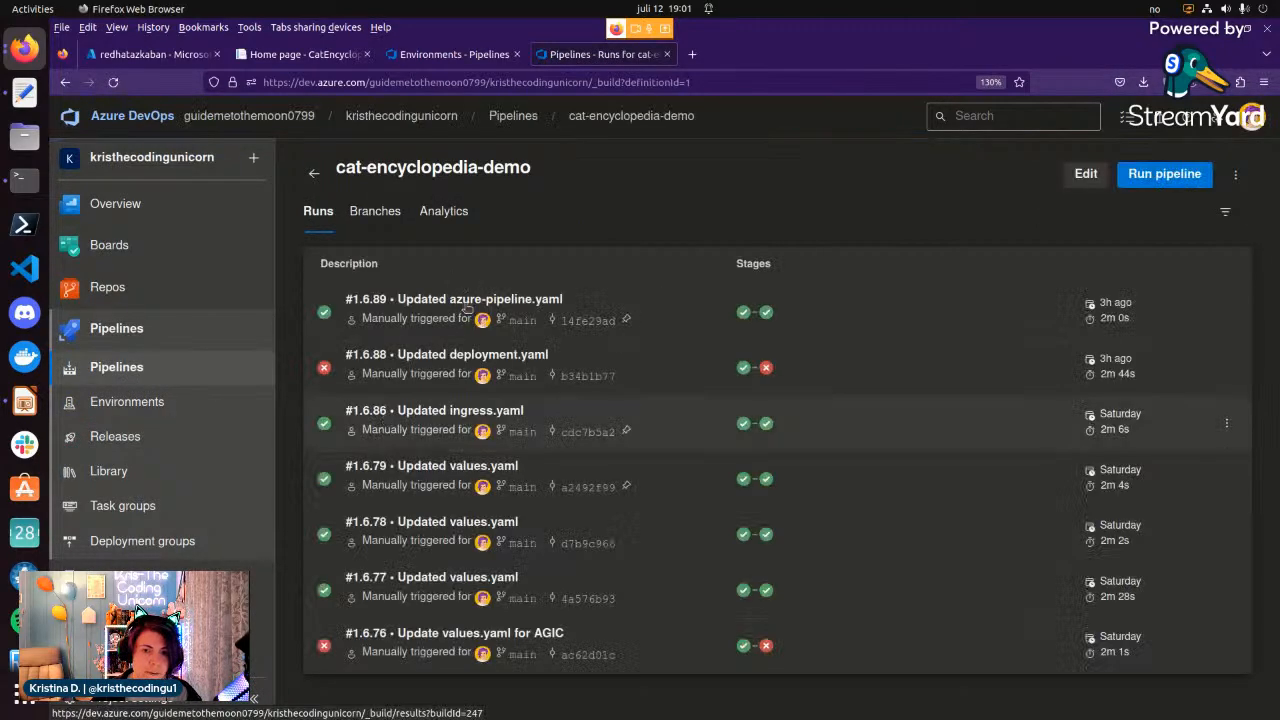
left_click(467, 308)
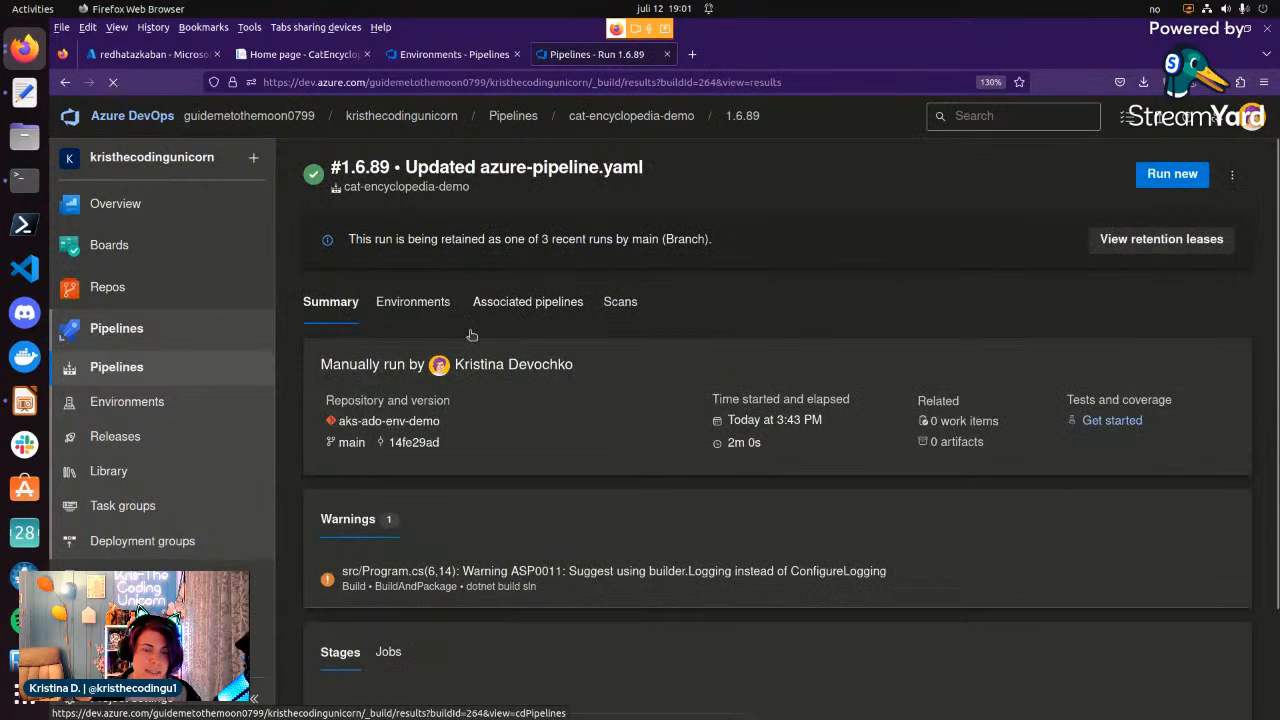
scroll(425, 494, "down", 2)
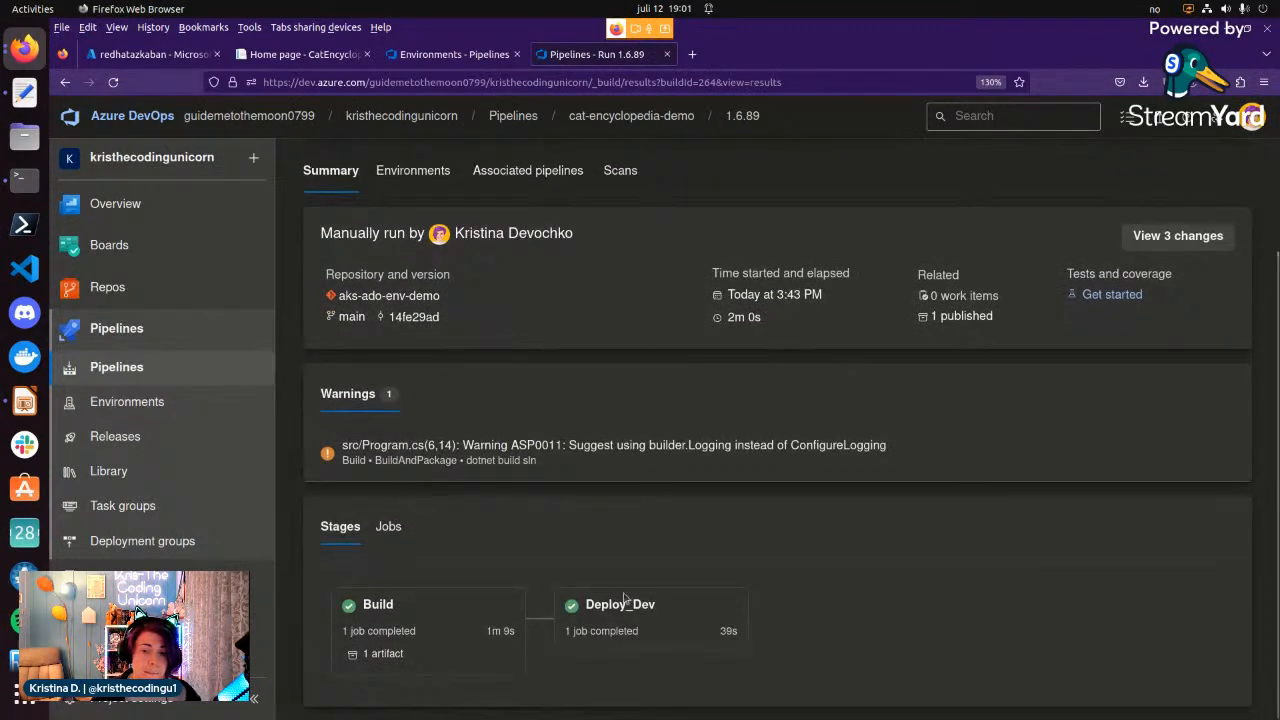
View the environments targeted by the run and open the cat-encyclopedia resource of aks-hogwarts-dev.
scroll(416, 495, "up", 2)
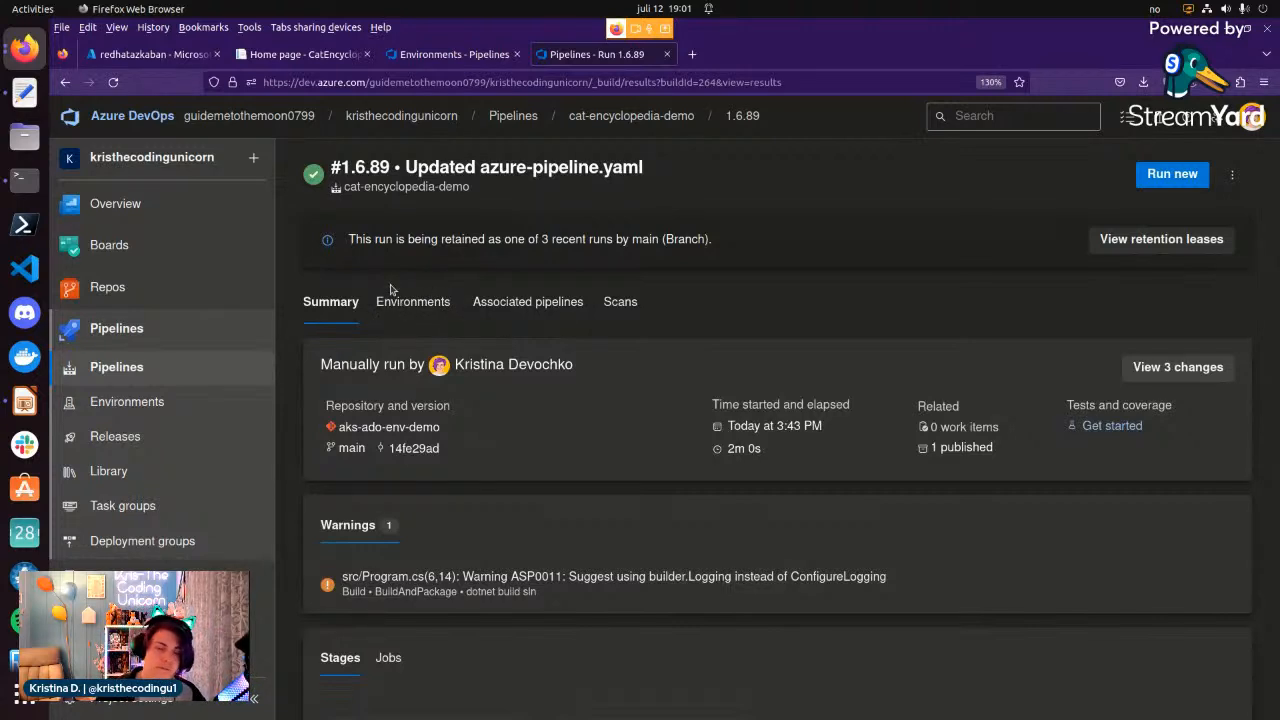
left_click(394, 304)
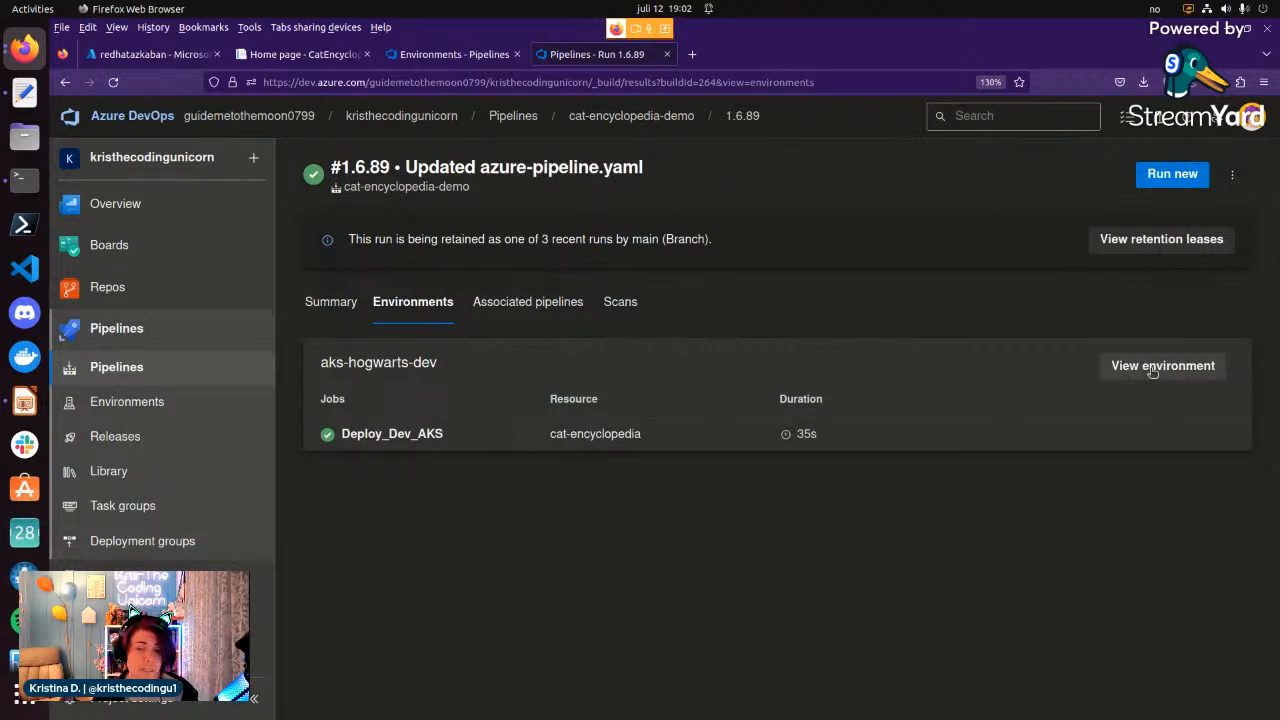
left_click(573, 436)
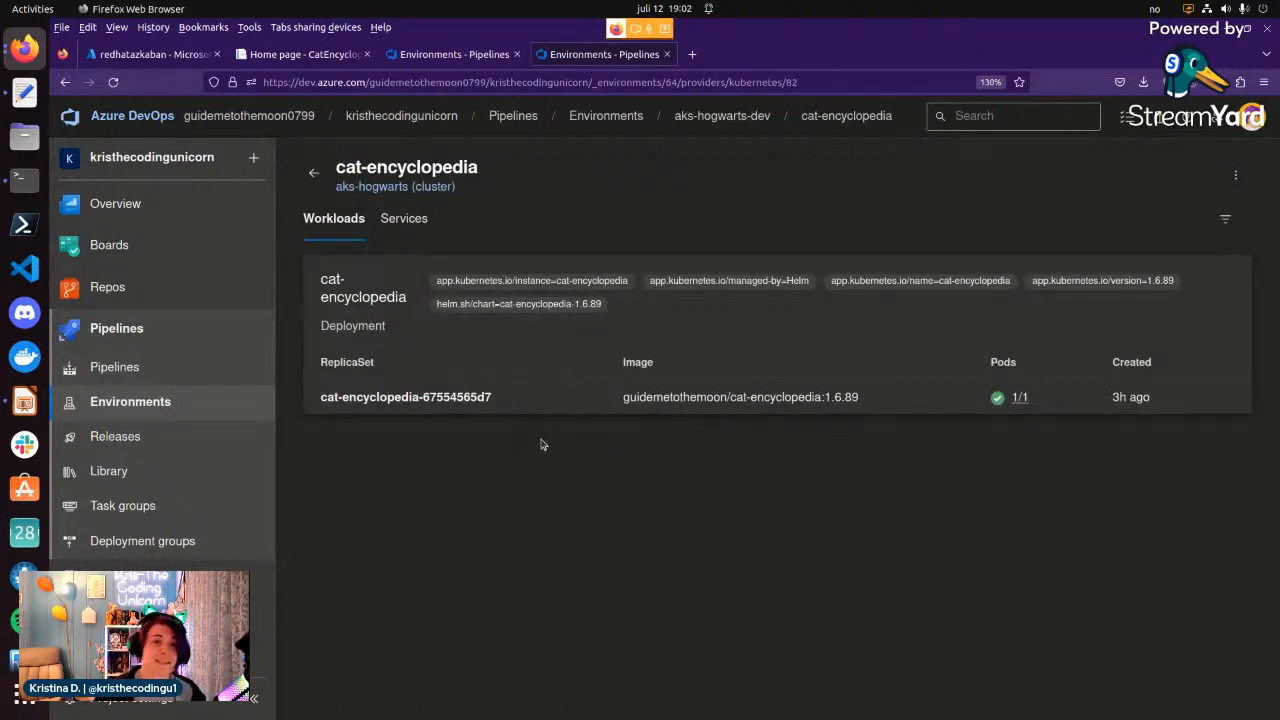
Switch to the deployed Cat Encyclopedia site, reload its home page and try out Spread Cat Love.
left_click(298, 56)
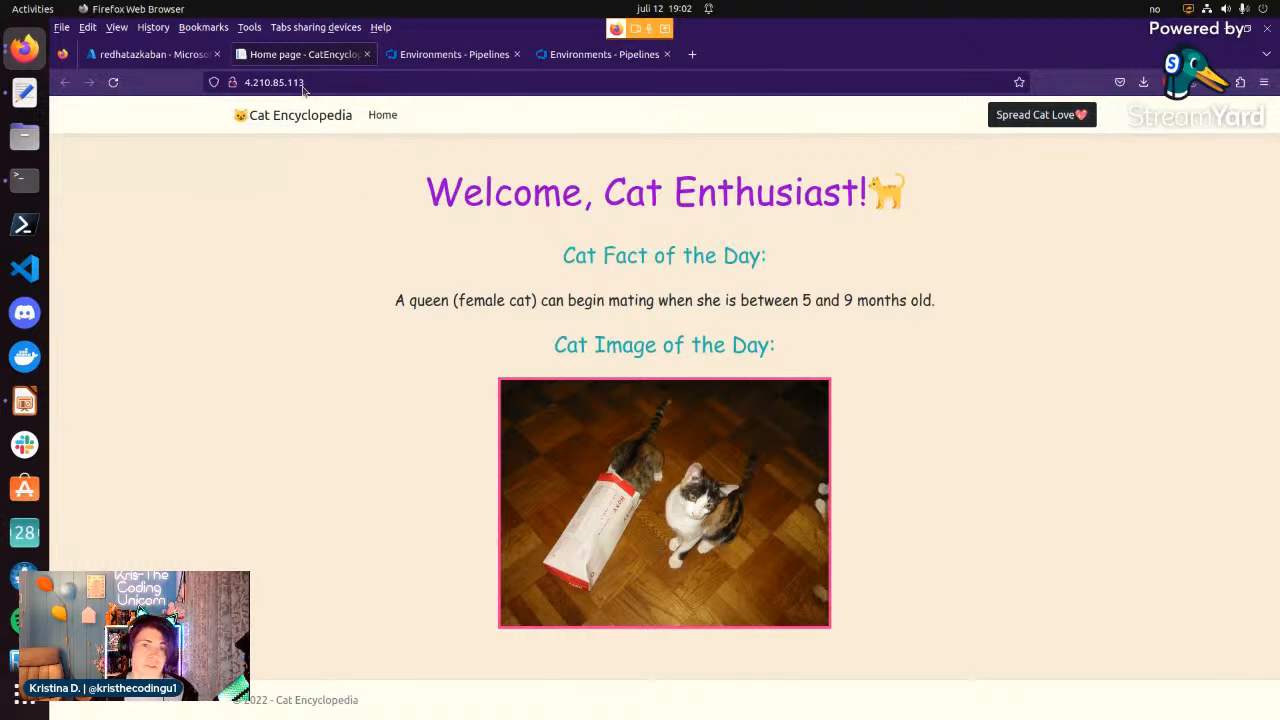
left_click(114, 84)
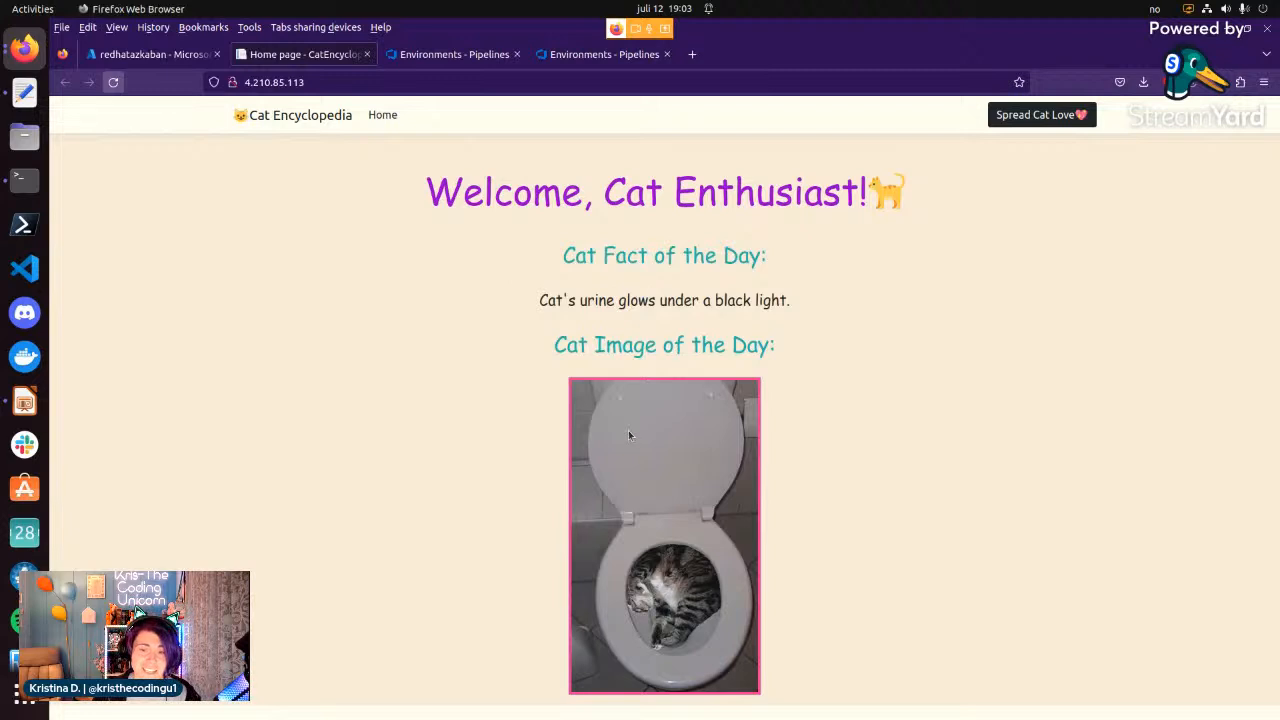
left_click(1021, 116)
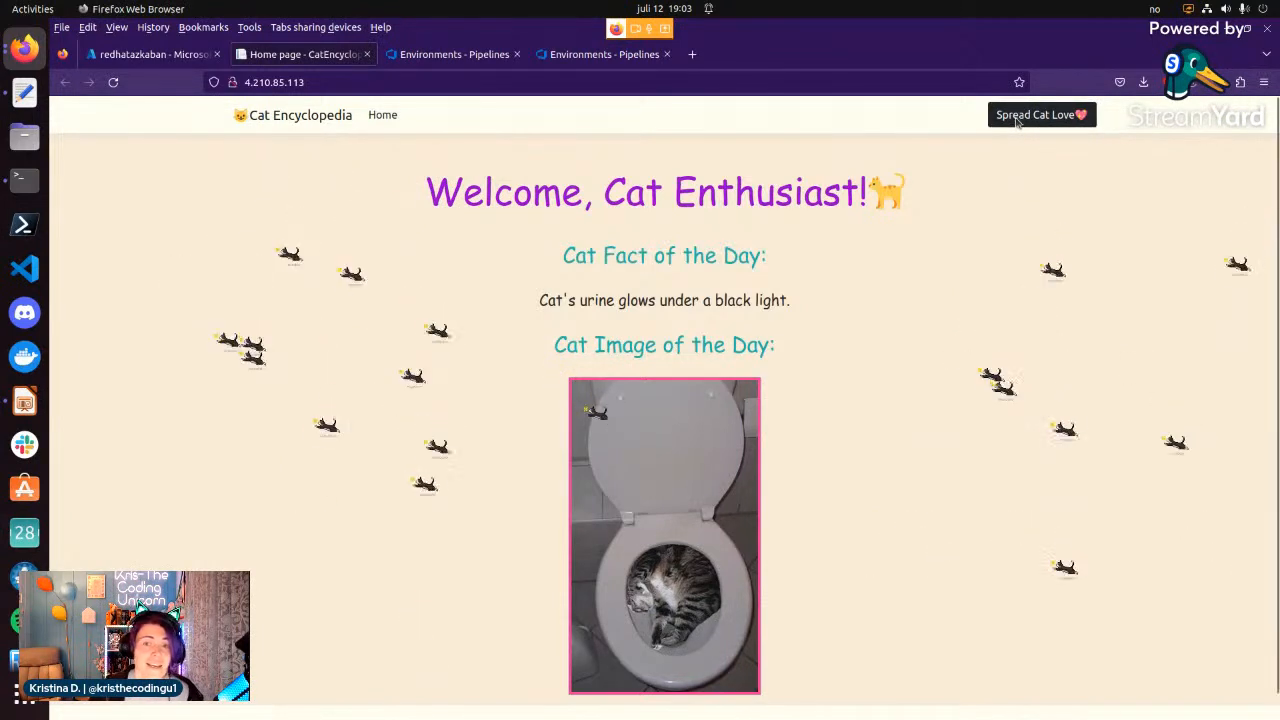
left_click(996, 114)
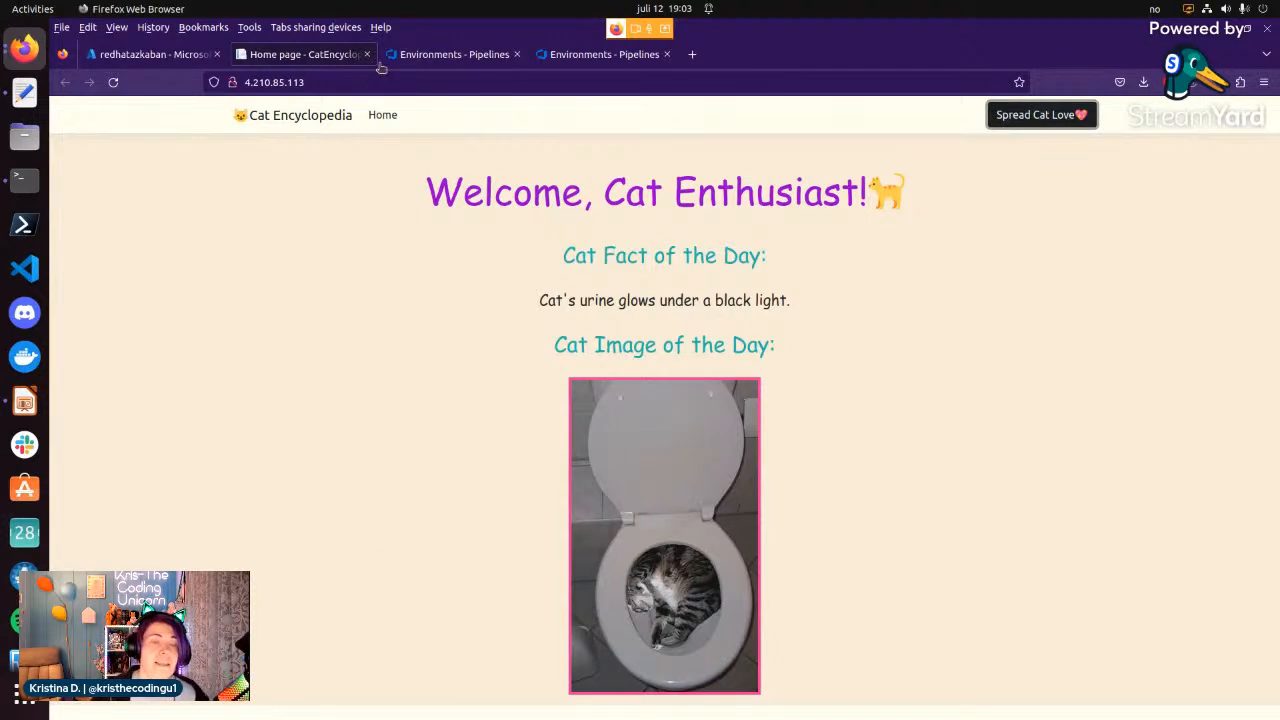
Return to Azure DevOps and open deployment.yaml from helm/cat-encyclopedia/templates in the aks-ado-env-demo repository, with the project navigation collapsed.
left_click(453, 56)
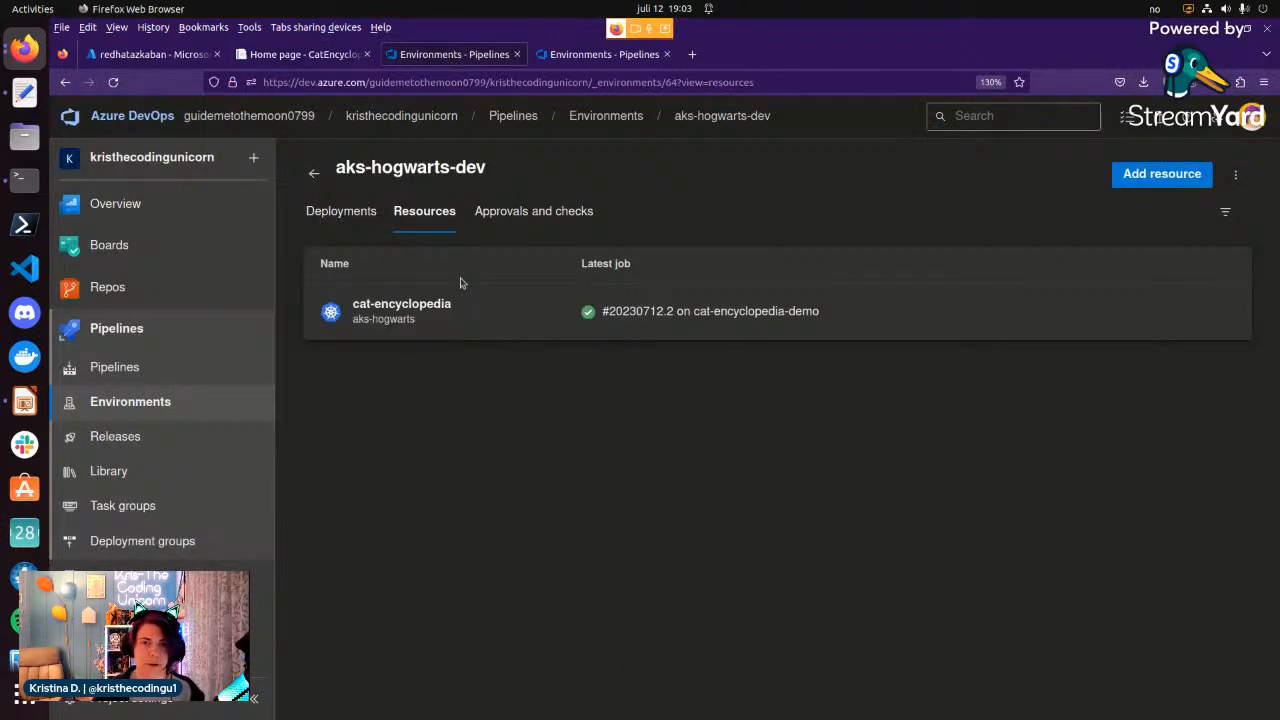
left_click(587, 60)
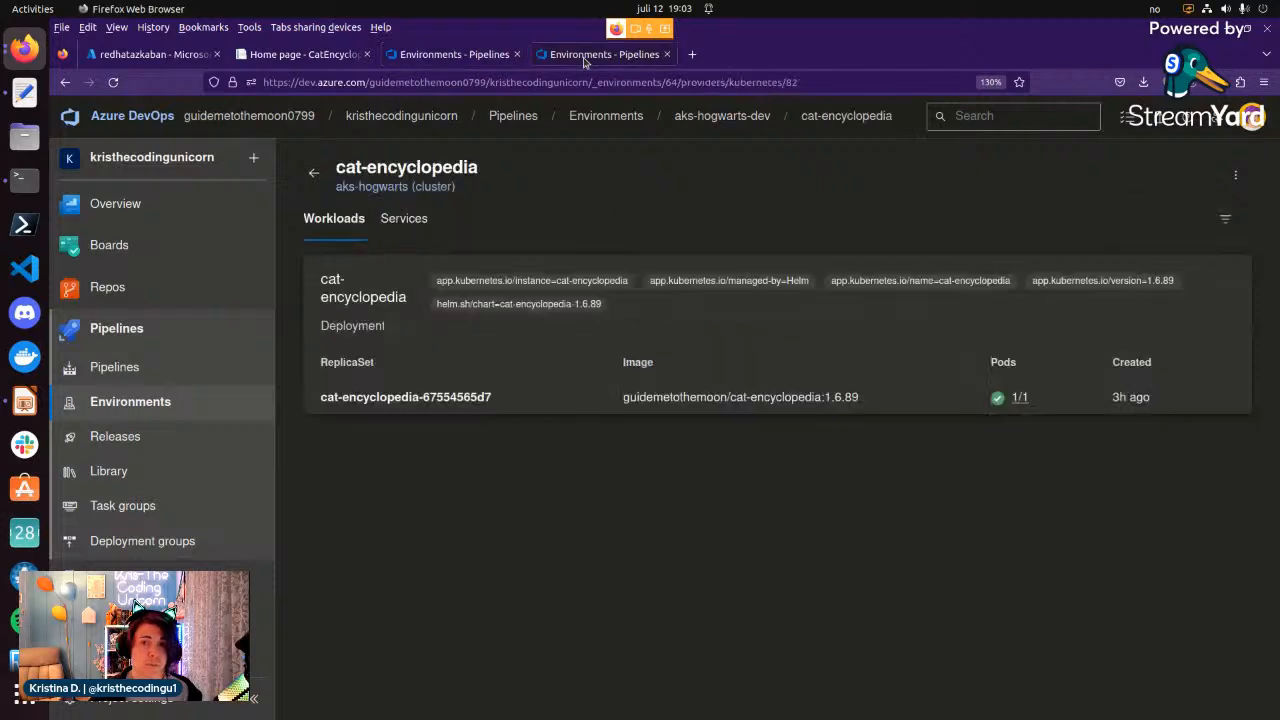
left_click(177, 291)
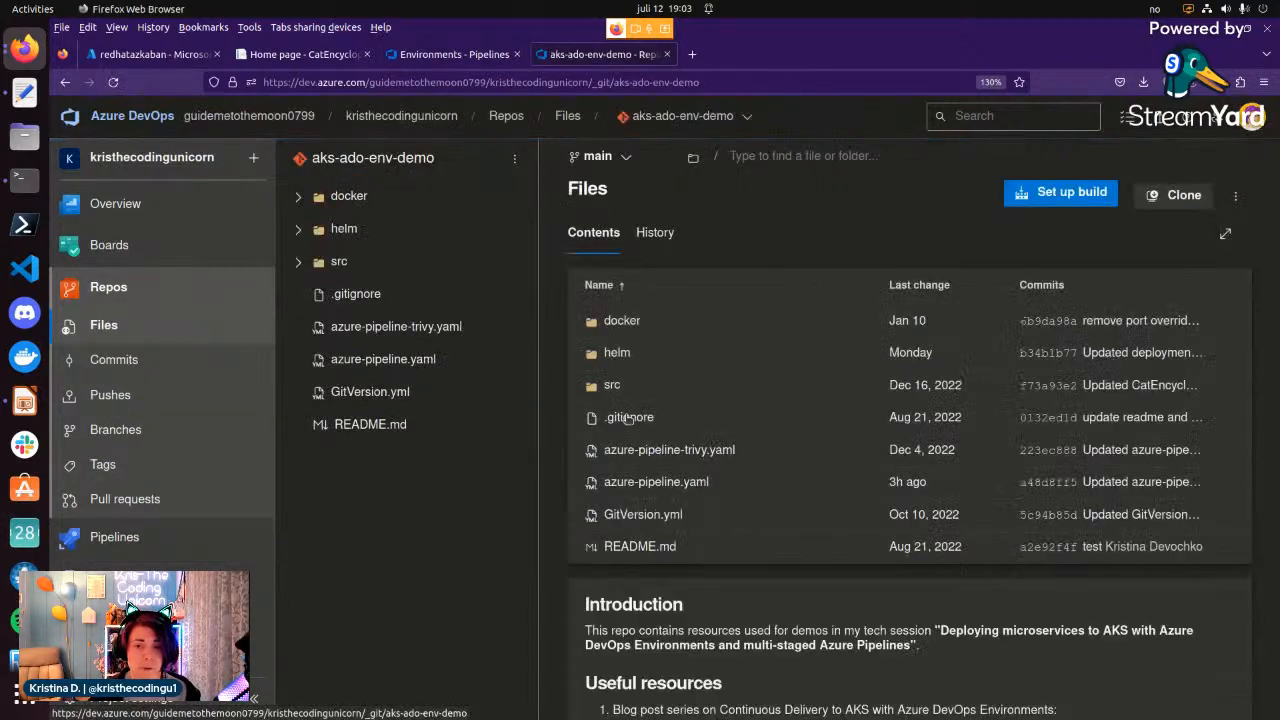
left_click(643, 364)
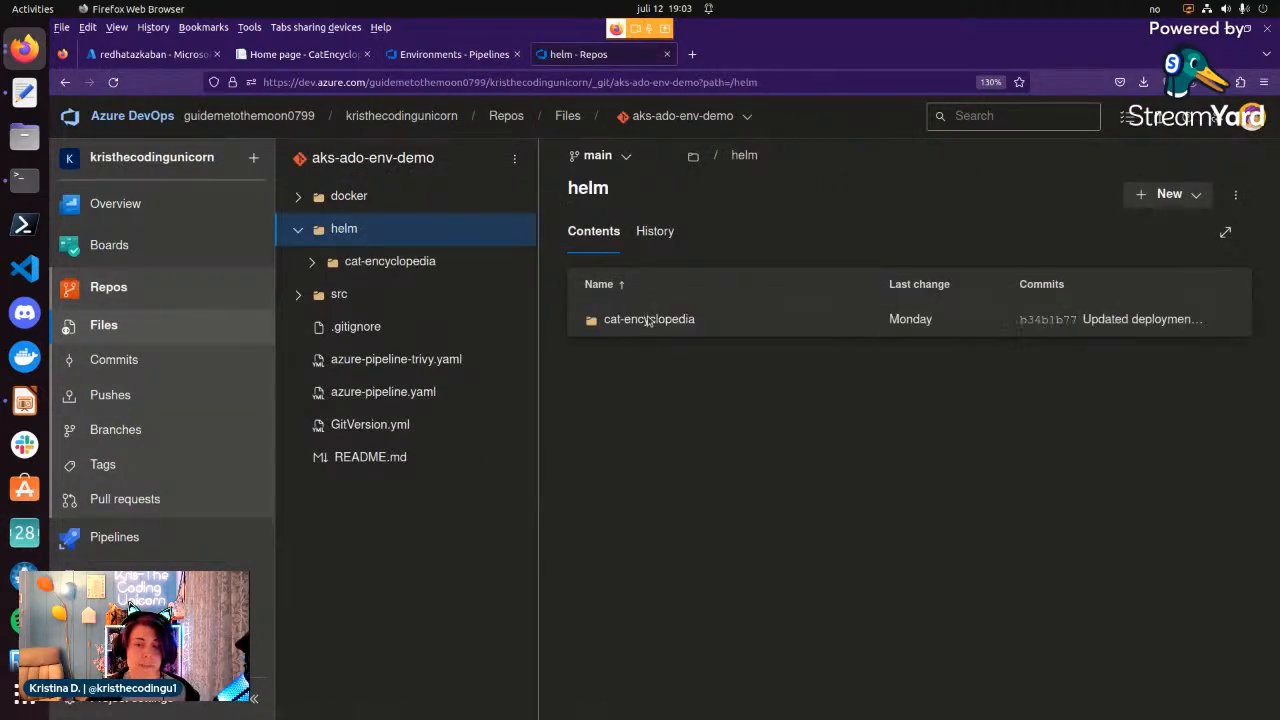
left_click(648, 320)
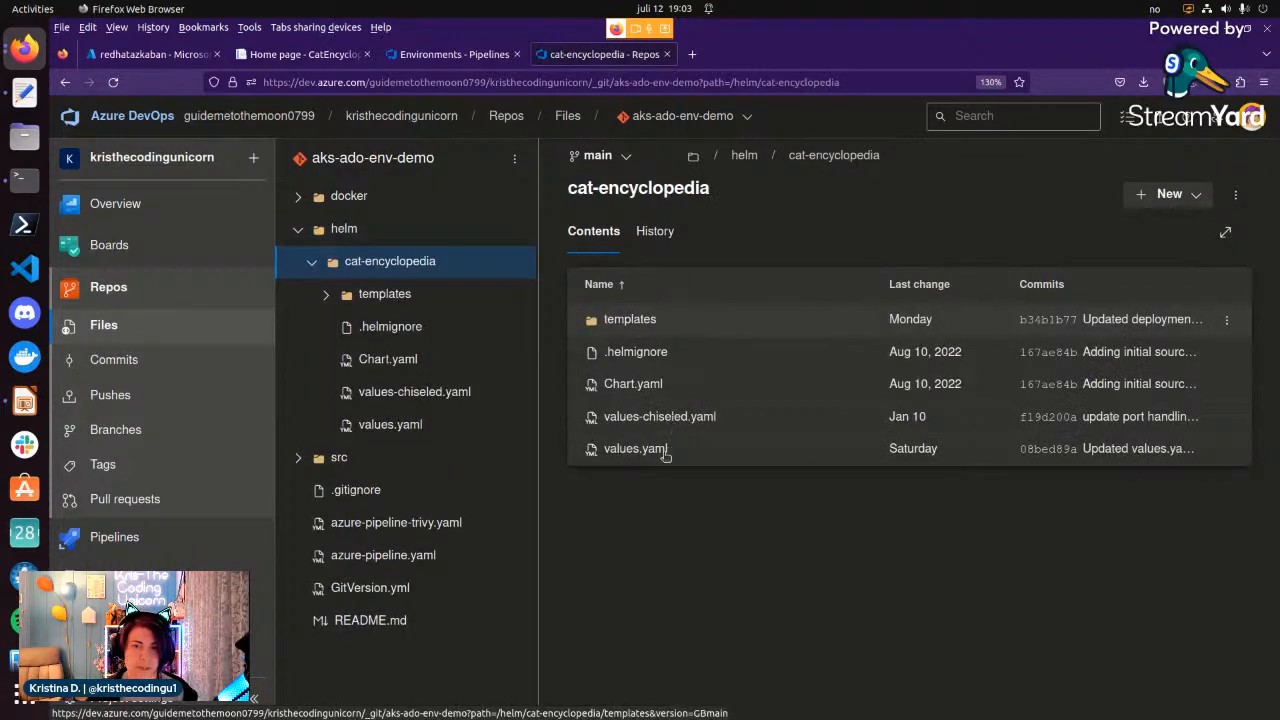
left_click(680, 323)
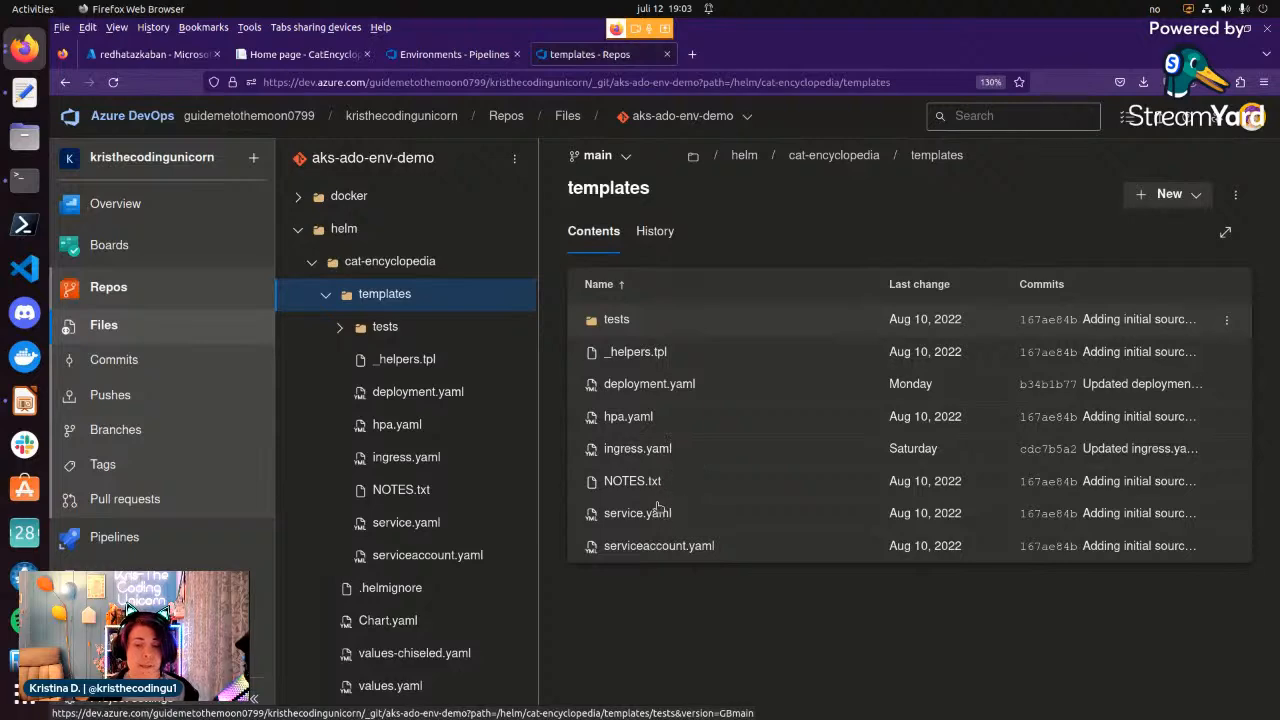
left_click(662, 377)
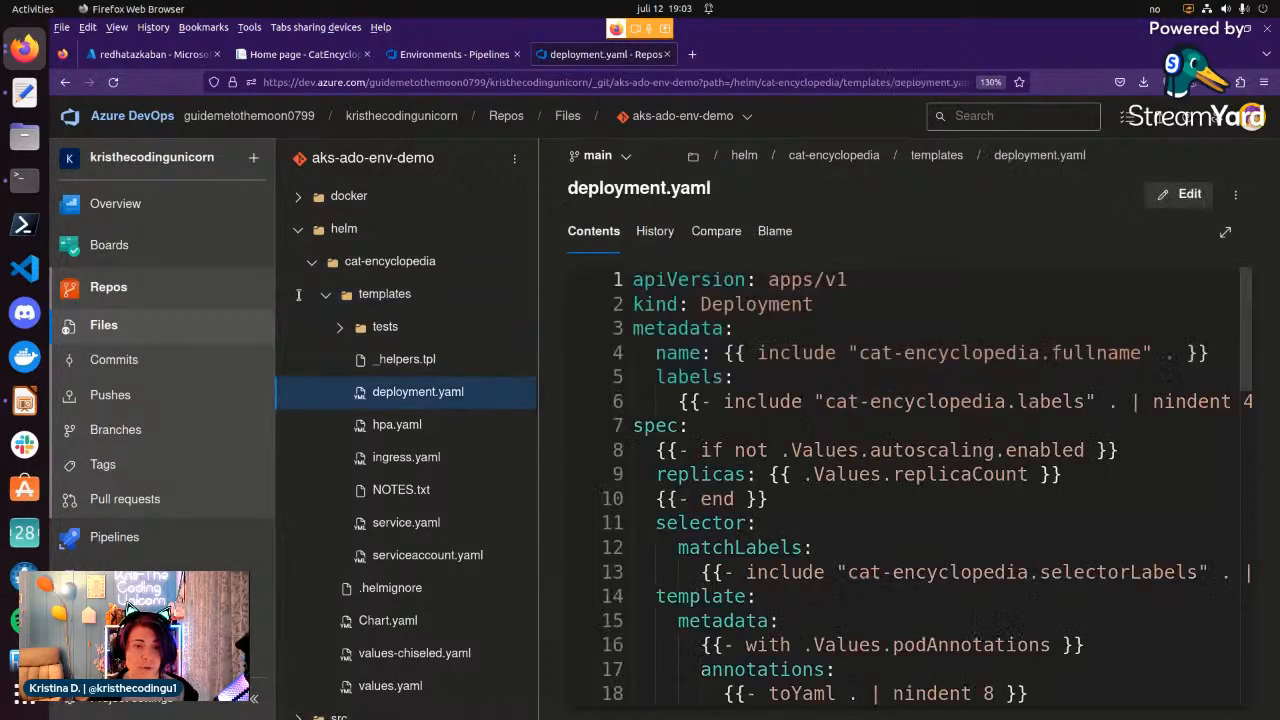
left_click(254, 698)
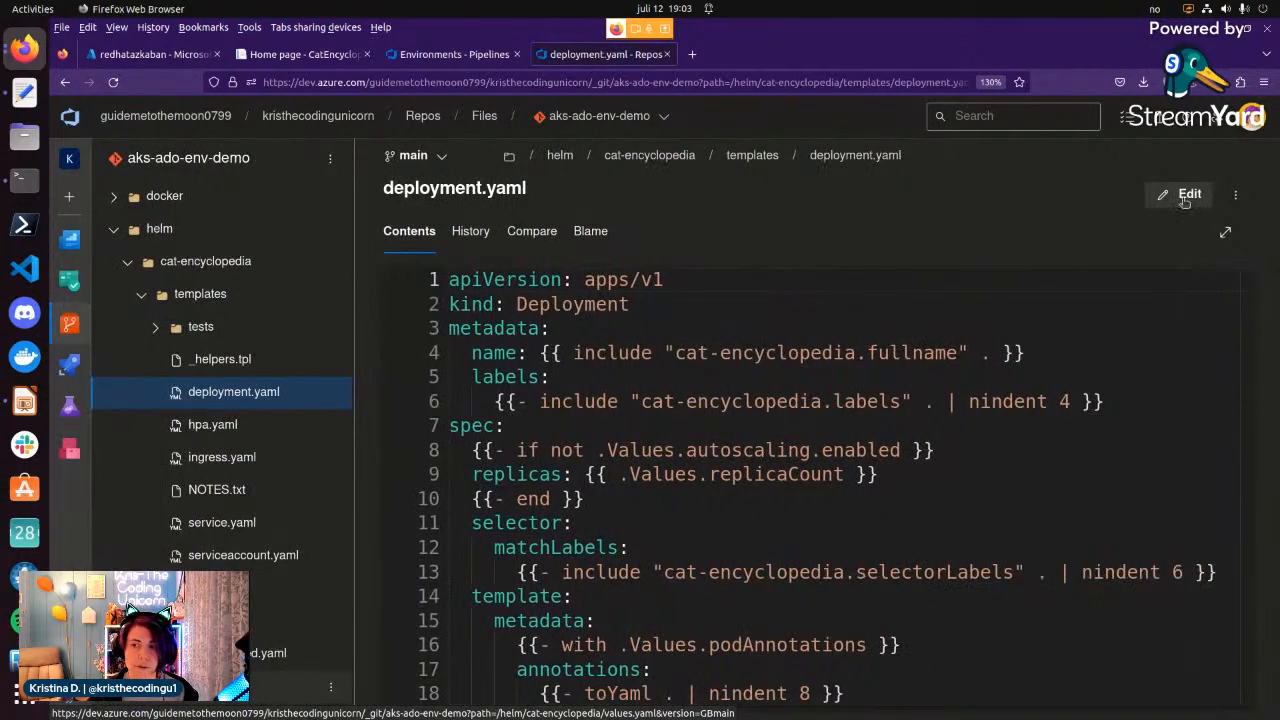
Start editing deployment.yaml and set the livenessProbe's httpGet path to /badhealth.
left_click(1183, 197)
scroll(997, 302, "down", 9)
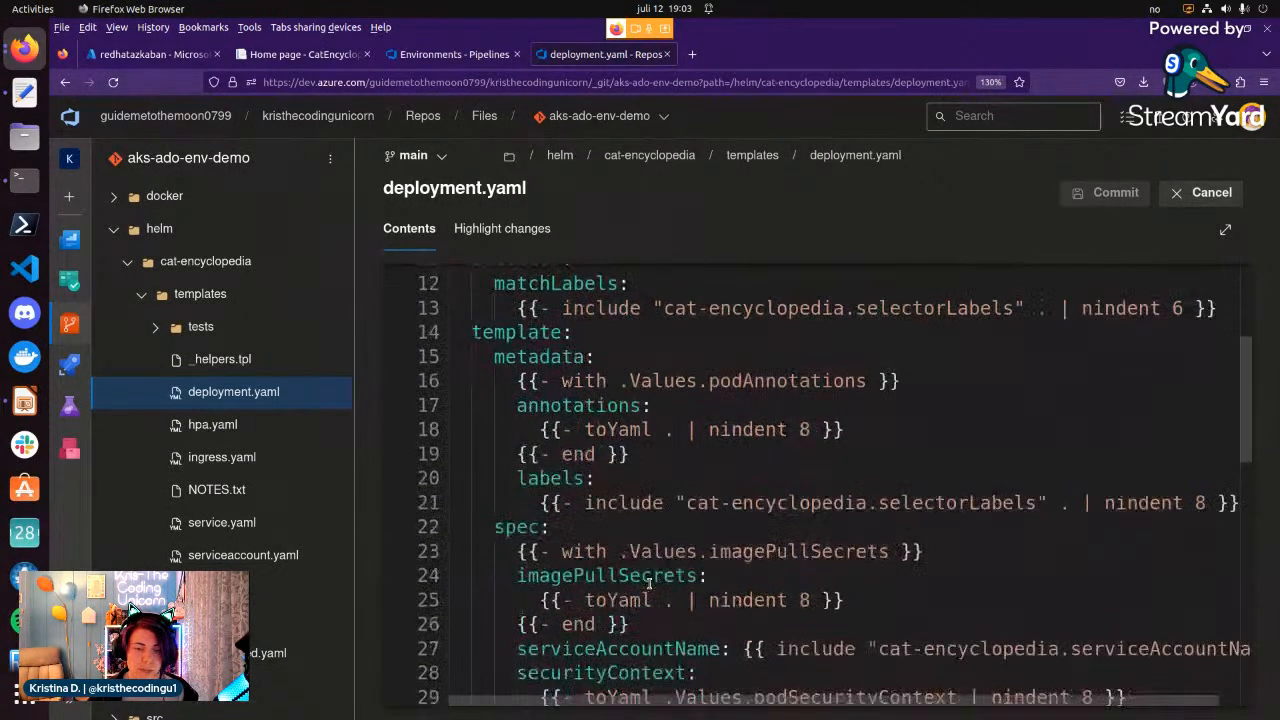
scroll(648, 580, "down", 3)
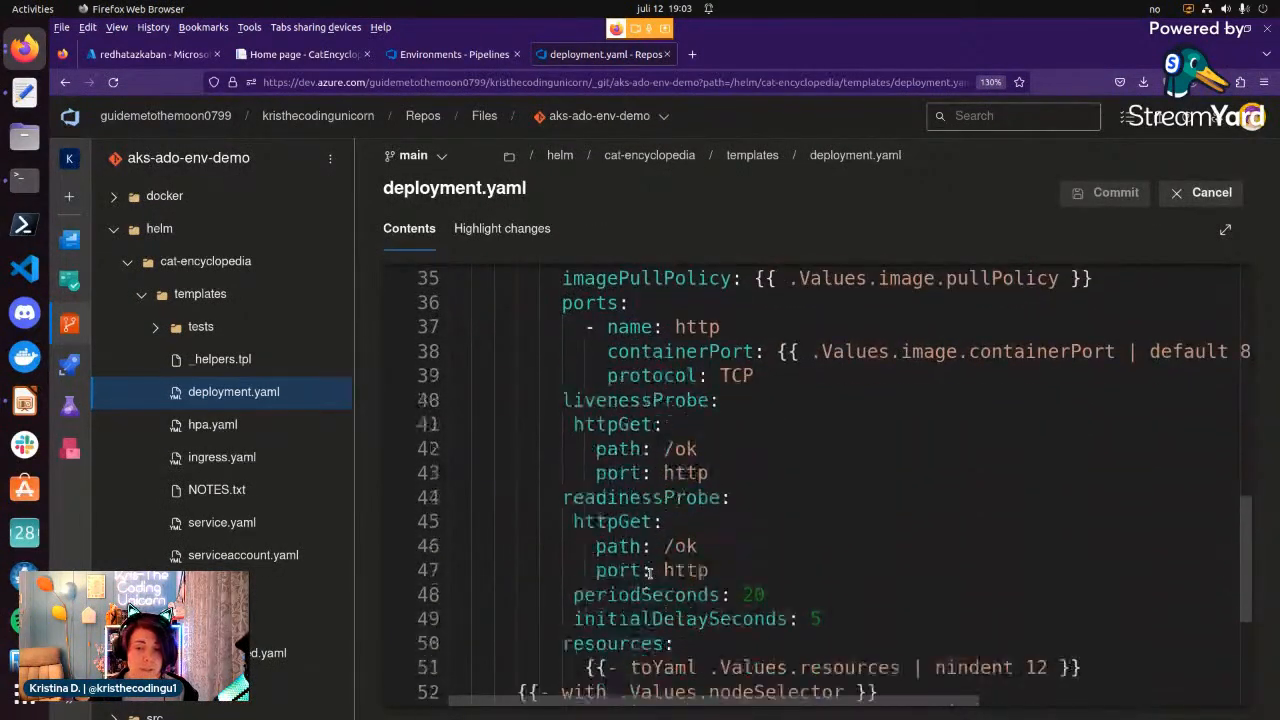
left_click(712, 457)
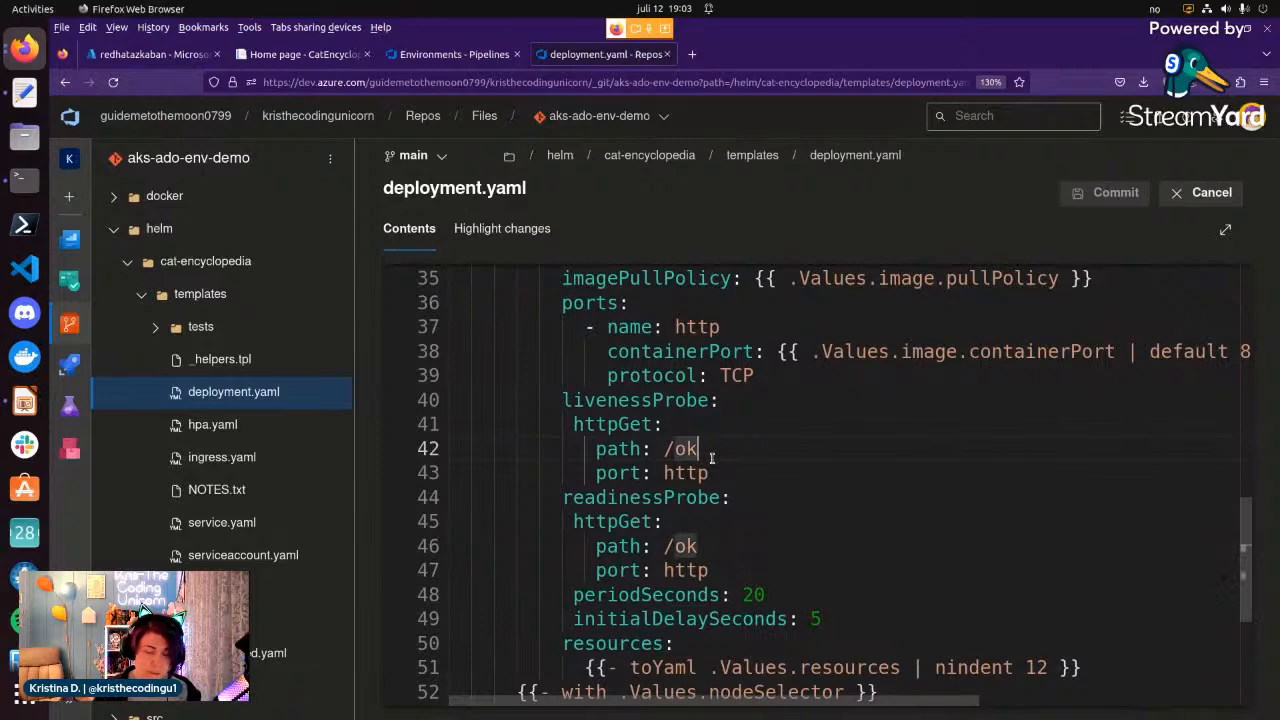
key("BackSpace")
key("BackSpace")
type("badhe")
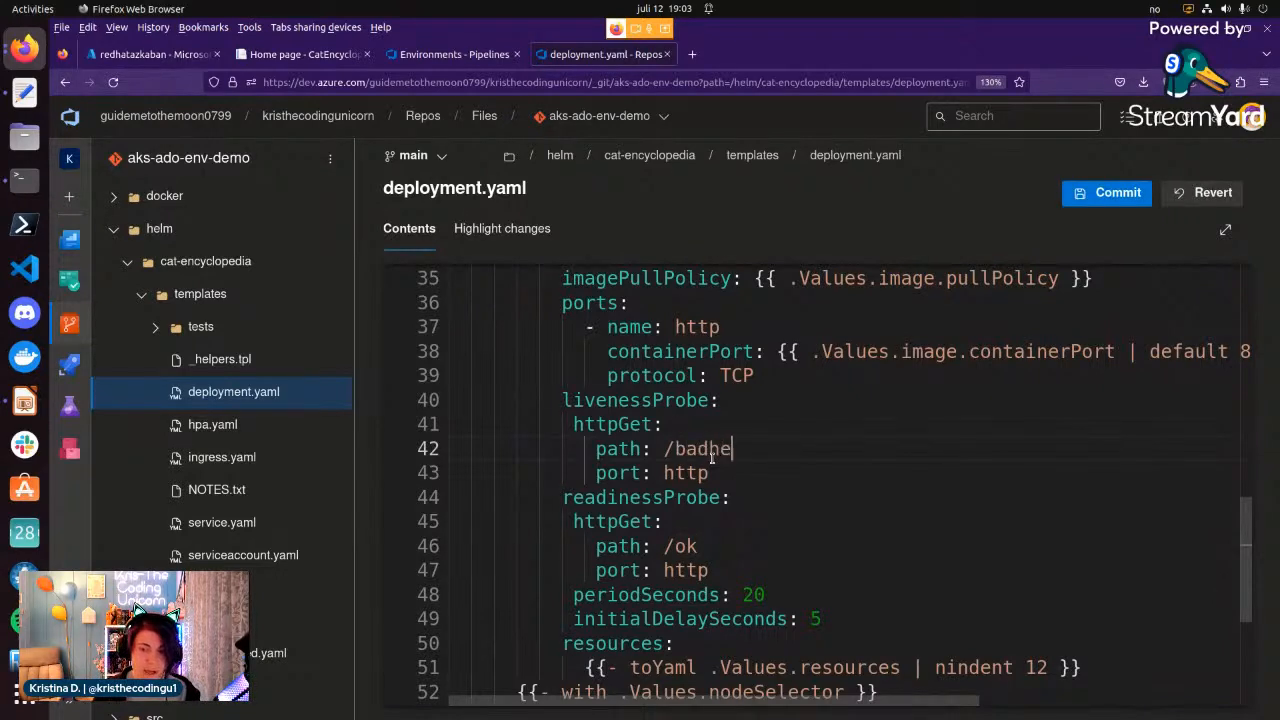
type("alth")
Set the readinessProbe's httpGet path to /badhealth.
left_click(711, 546)
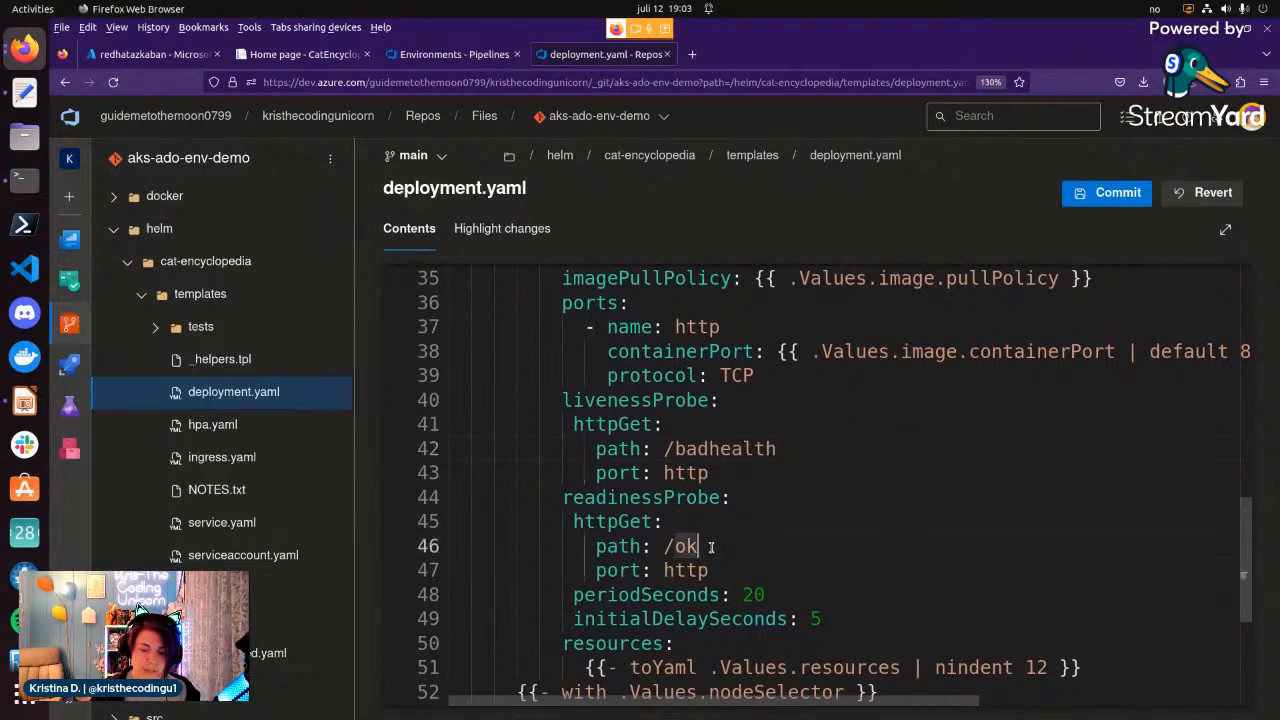
key("BackSpace")
key("BackSpace")
type("badhealth")
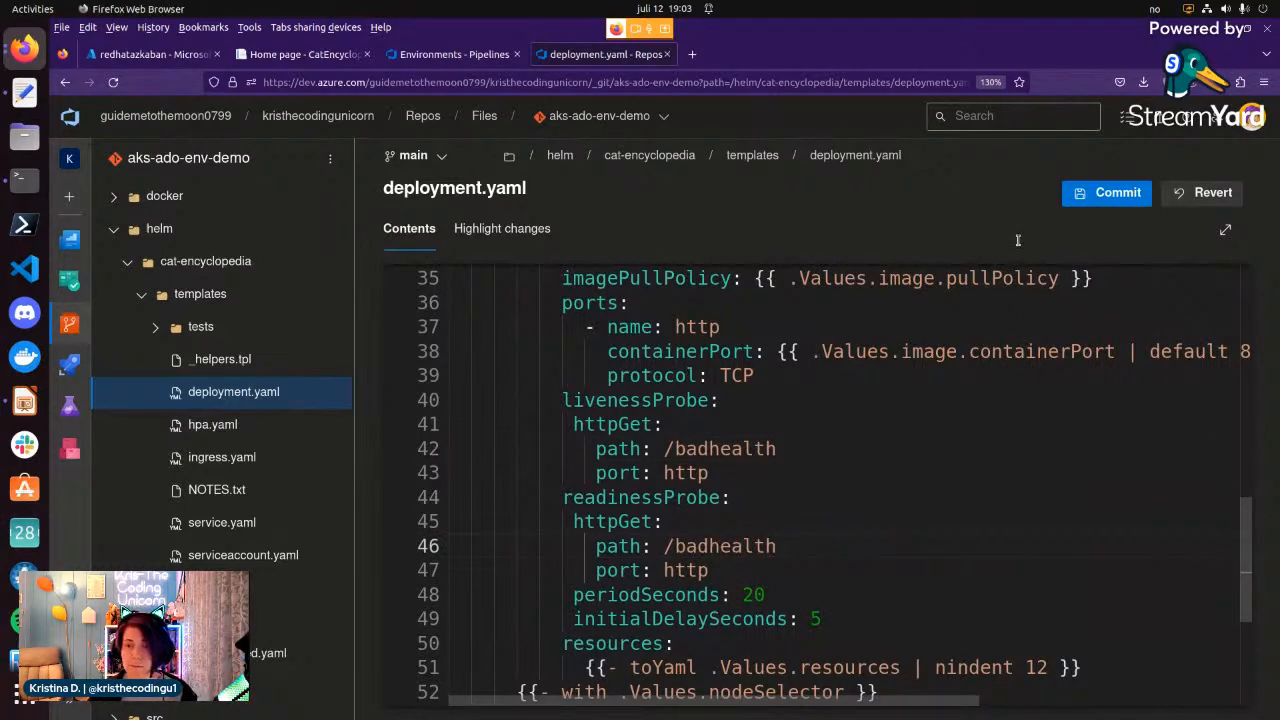
Commit the deployment.yaml change to main, linking it to the work item Bug 2: Make some damage in the app.
left_click(1108, 192)
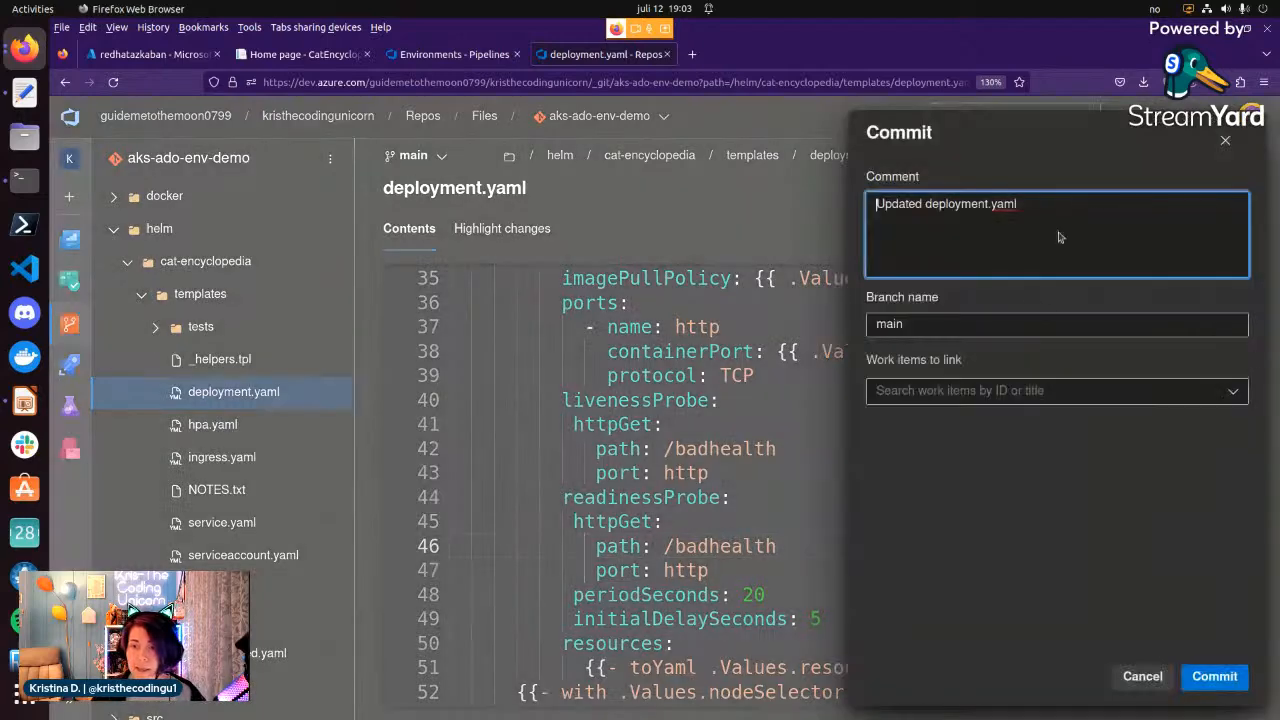
left_click(1038, 391)
left_click(1008, 428)
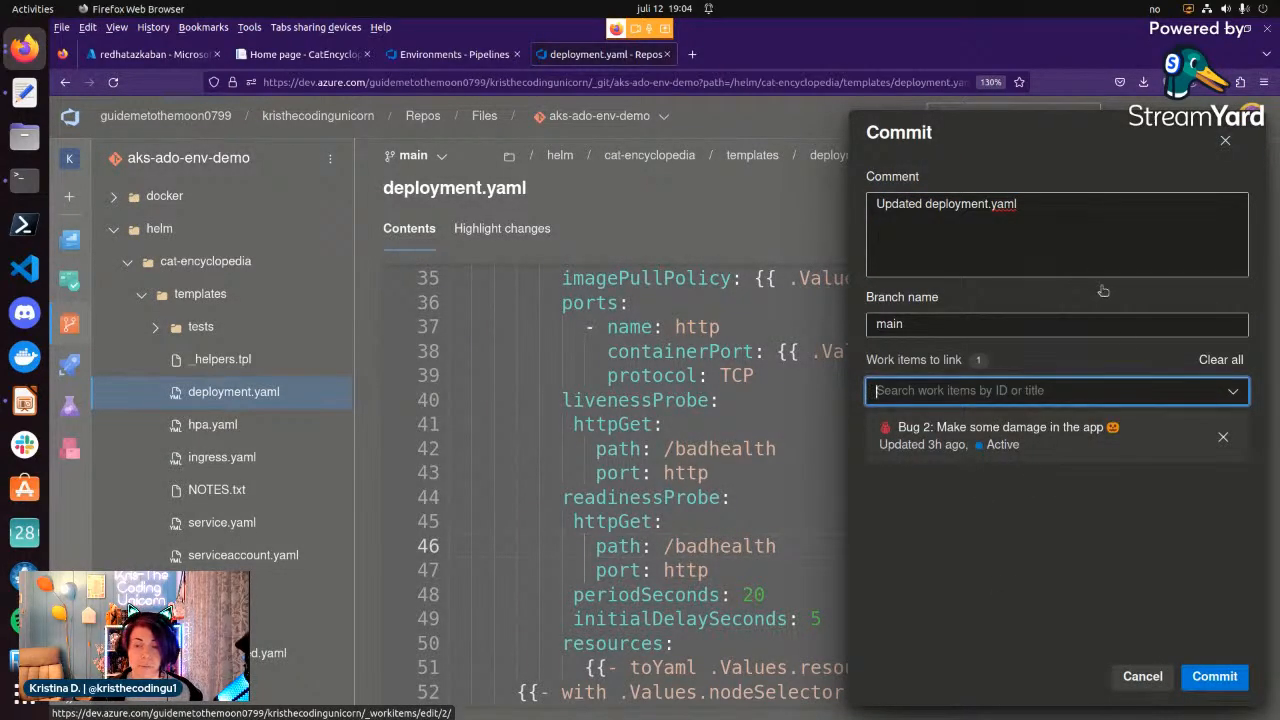
left_click(1211, 684)
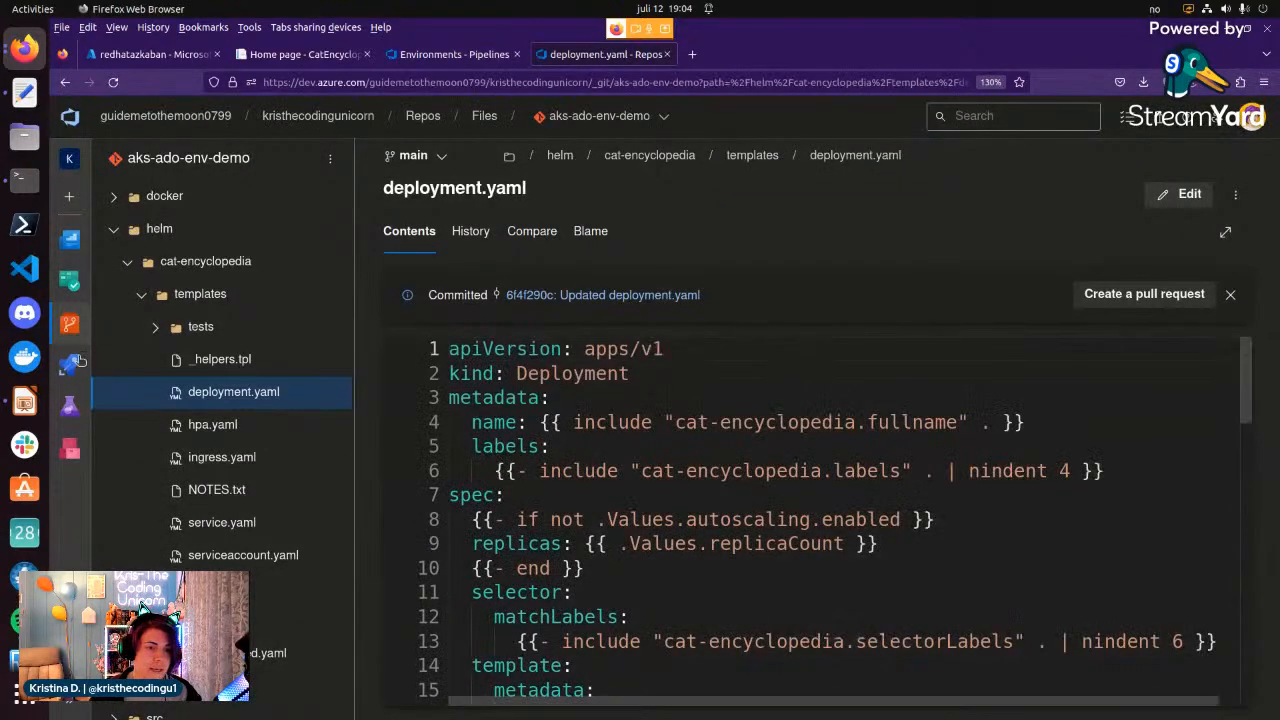
Open the cat-encyclopedia-demo pipeline and run it with its default options.
mouse_move(69, 364)
left_click(184, 384)
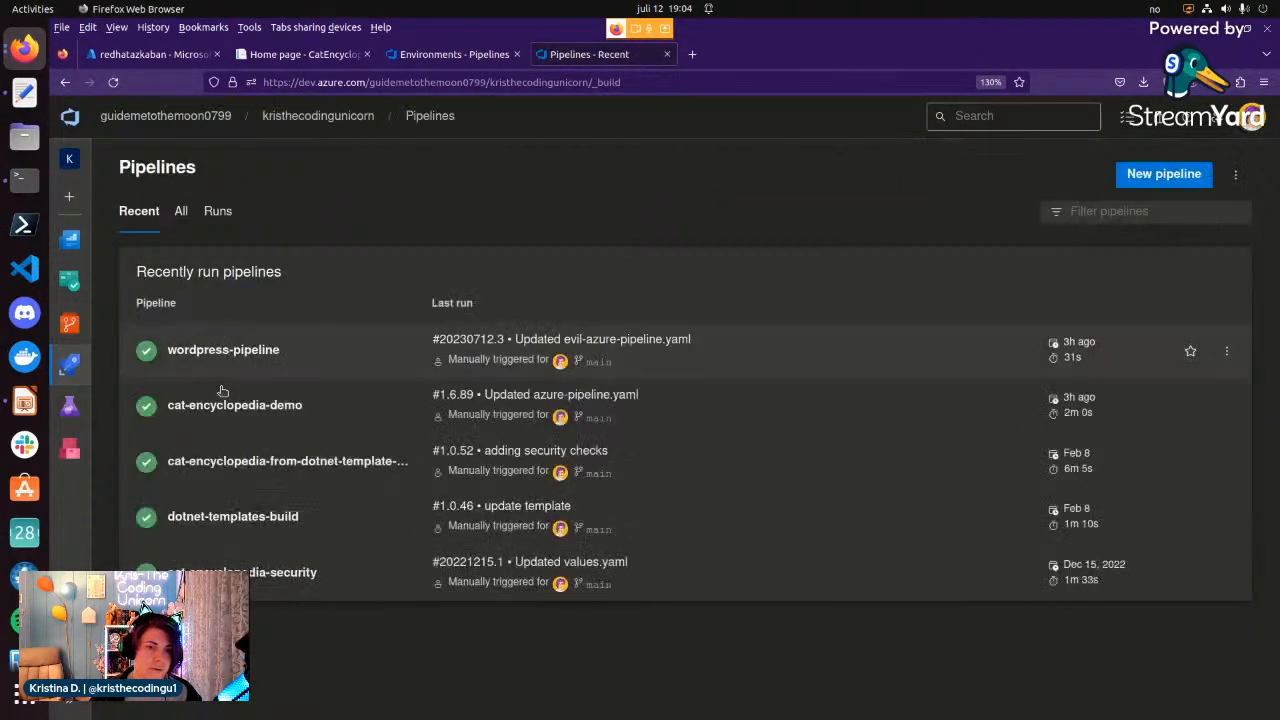
left_click(700, 405)
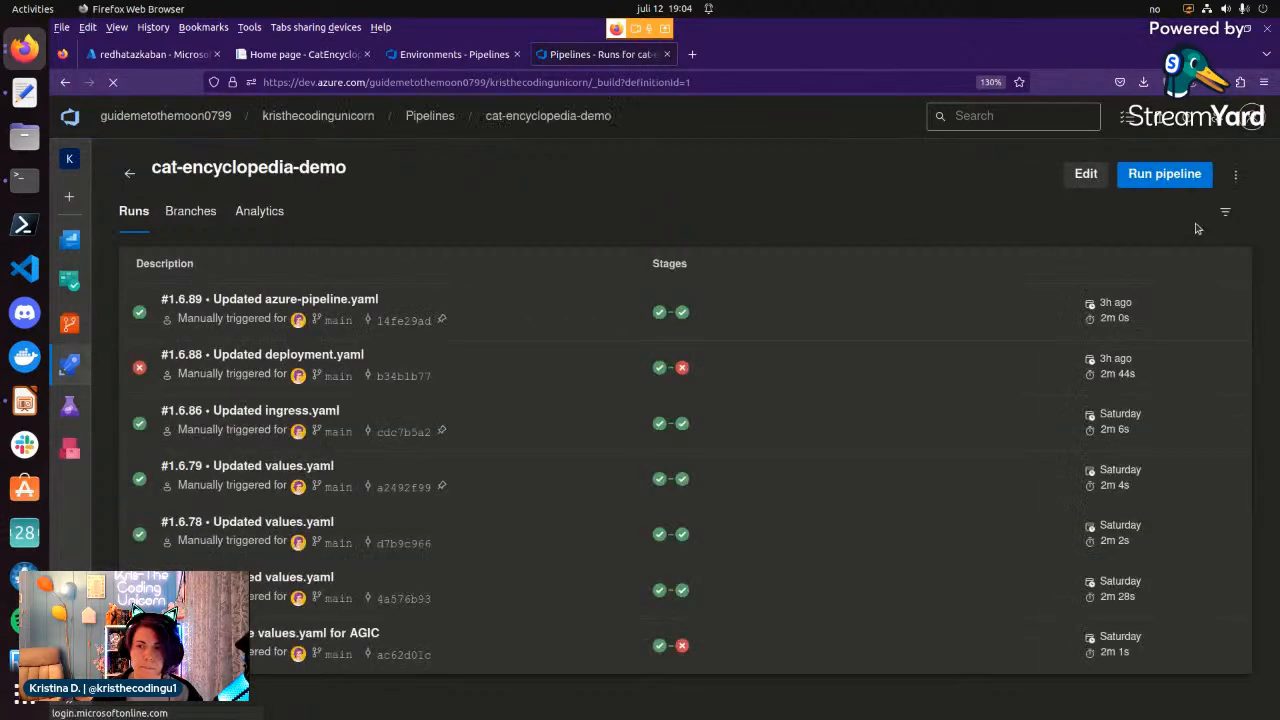
left_click(1164, 174)
left_click(1226, 677)
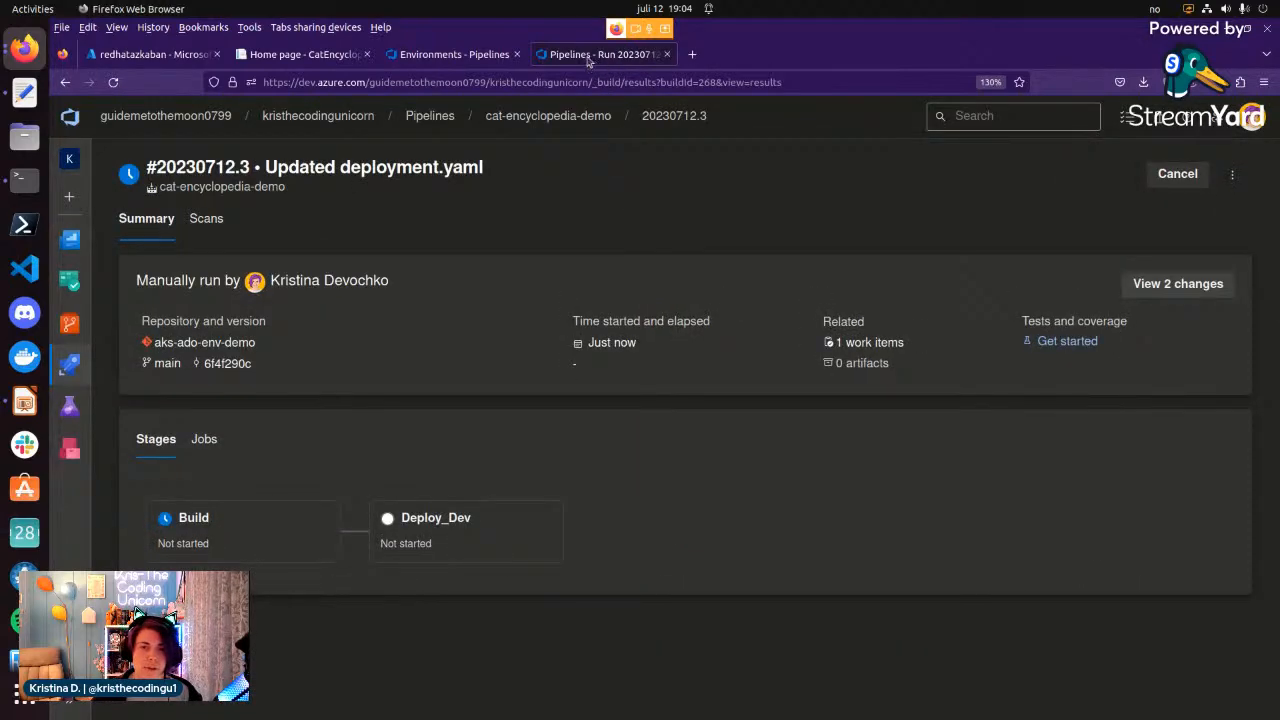
Detach the pipeline run page into its own smaller window with the stages in view, and return to the aks-hogwarts-dev environment window.
left_click_drag(588, 57, 888, 262)
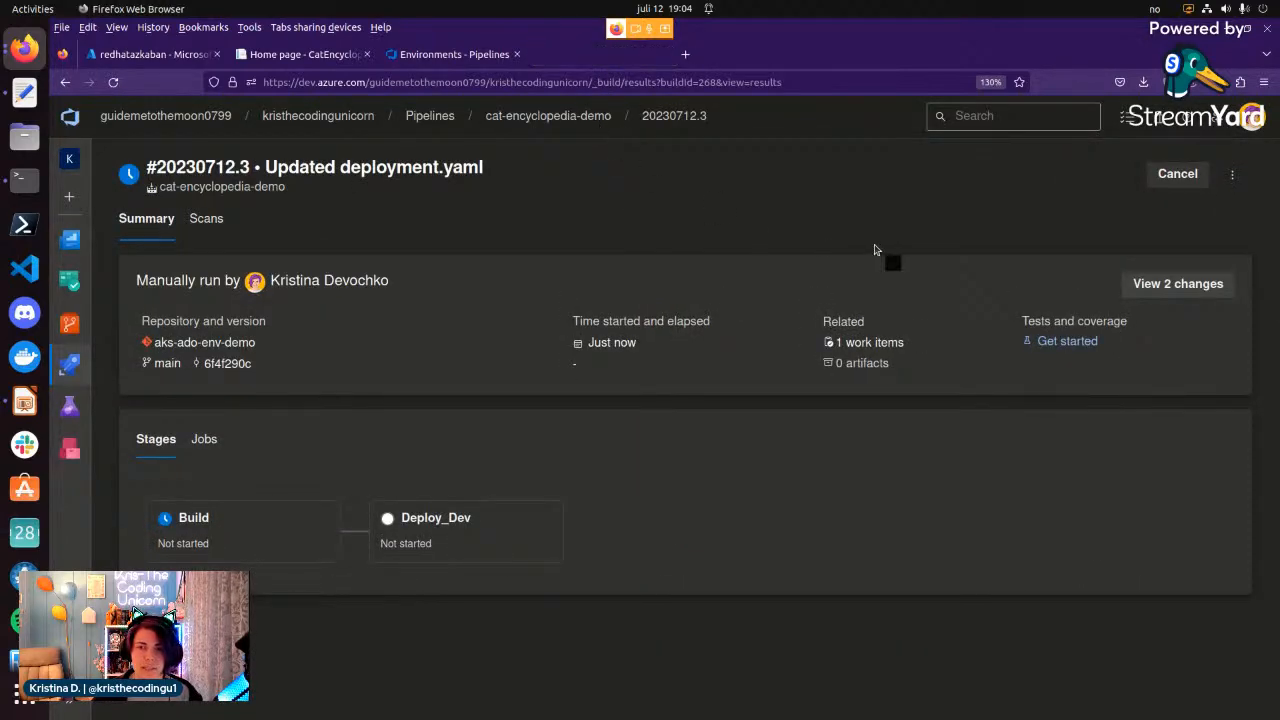
double_click(858, 33)
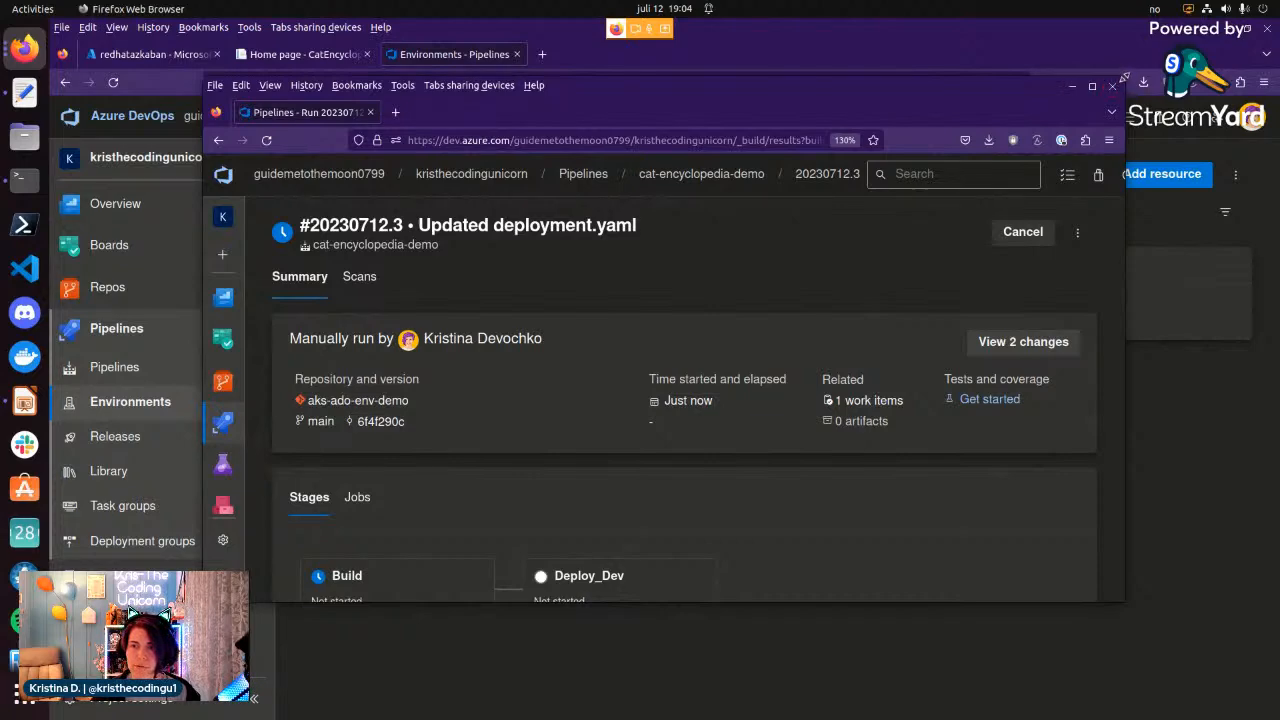
left_click_drag(1124, 77, 908, 133)
scroll(653, 407, "down", 5)
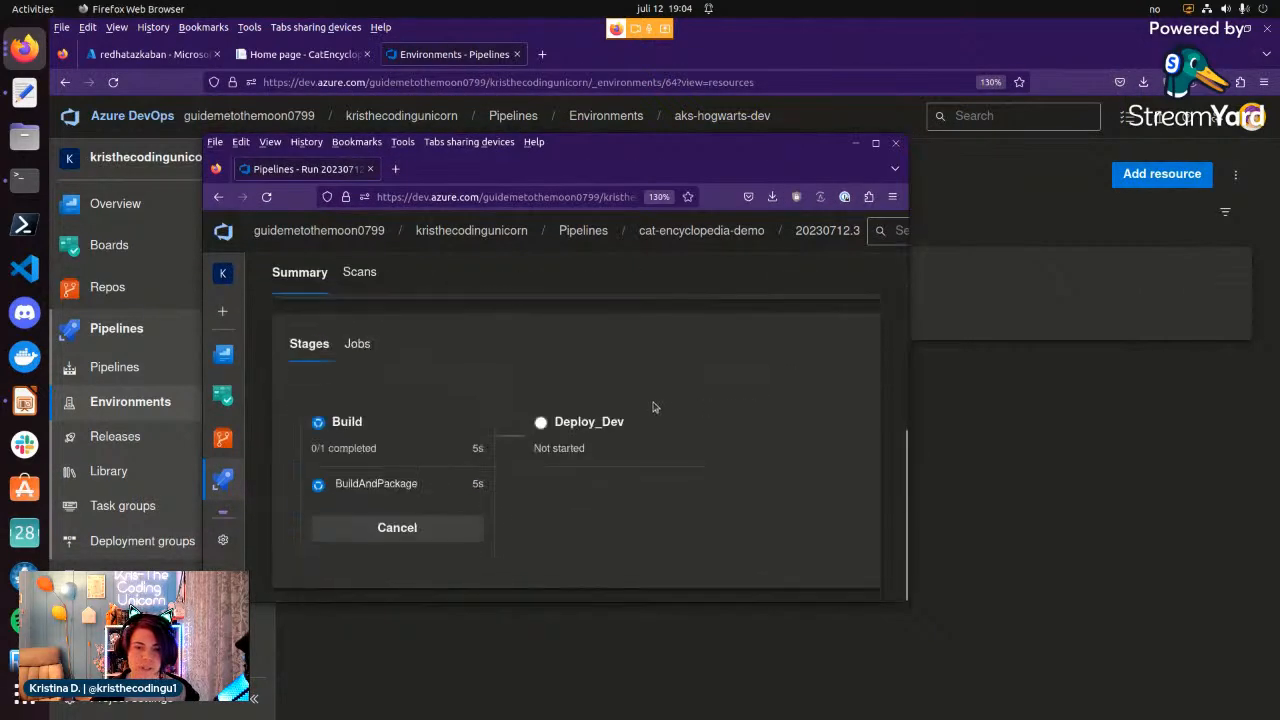
left_click_drag(582, 144, 960, 44)
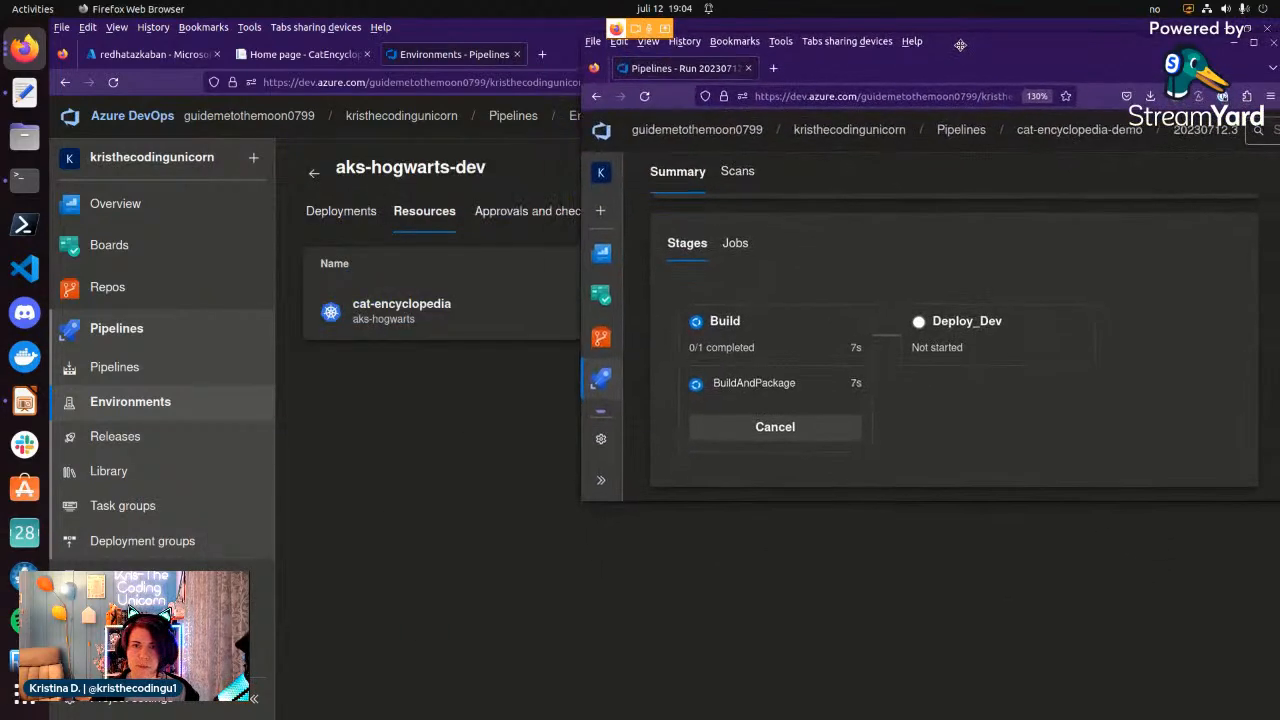
left_click(528, 46)
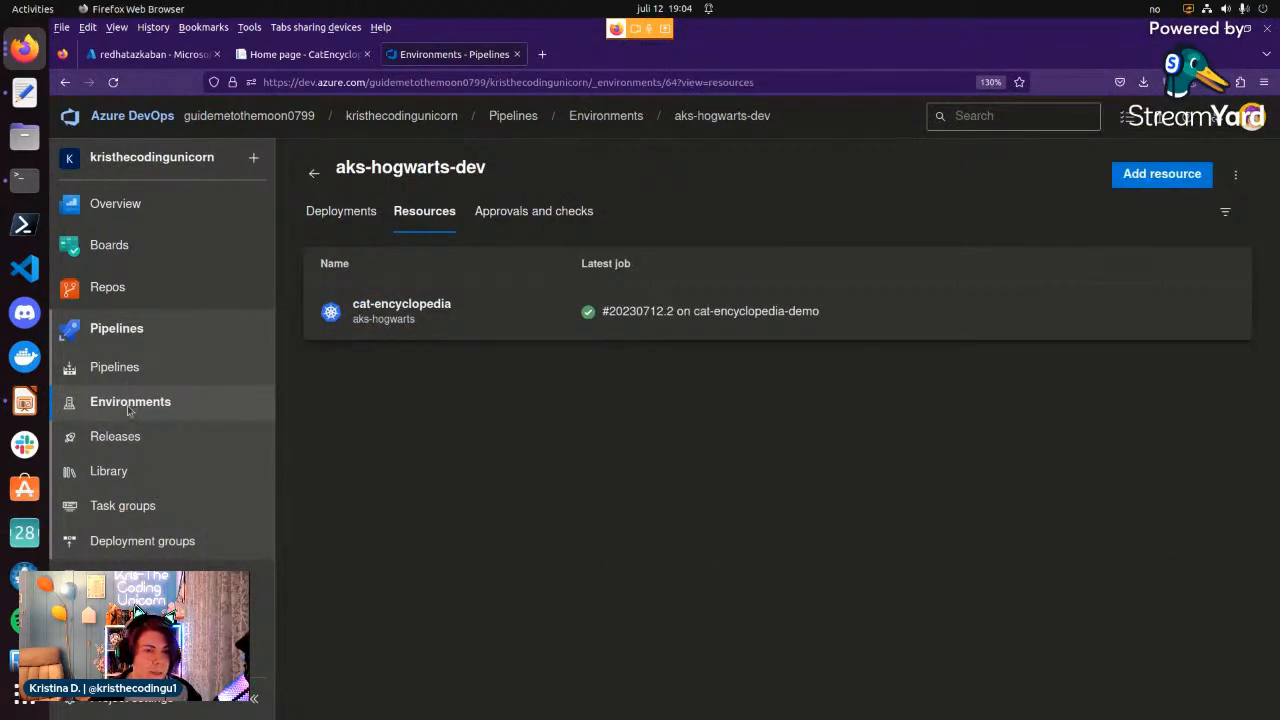
Review the project-level user permissions in the Security settings for all Environments and return to the environments list.
left_click(314, 174)
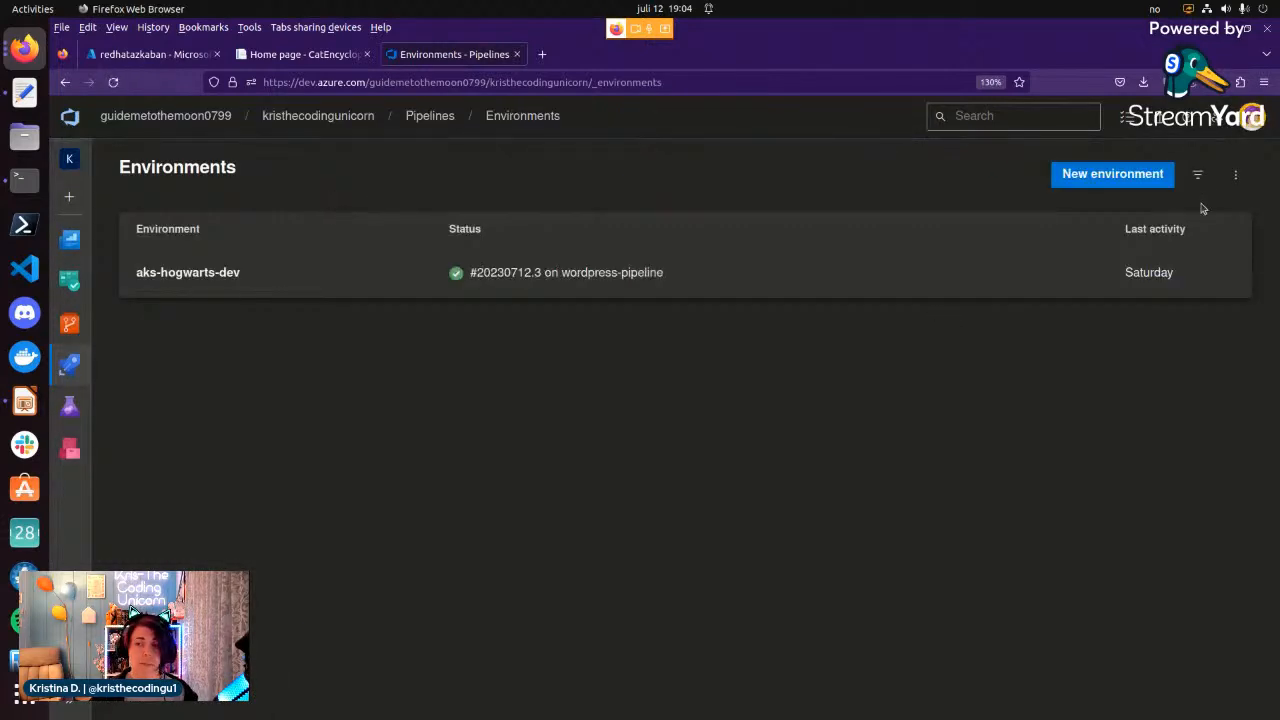
left_click(1238, 176)
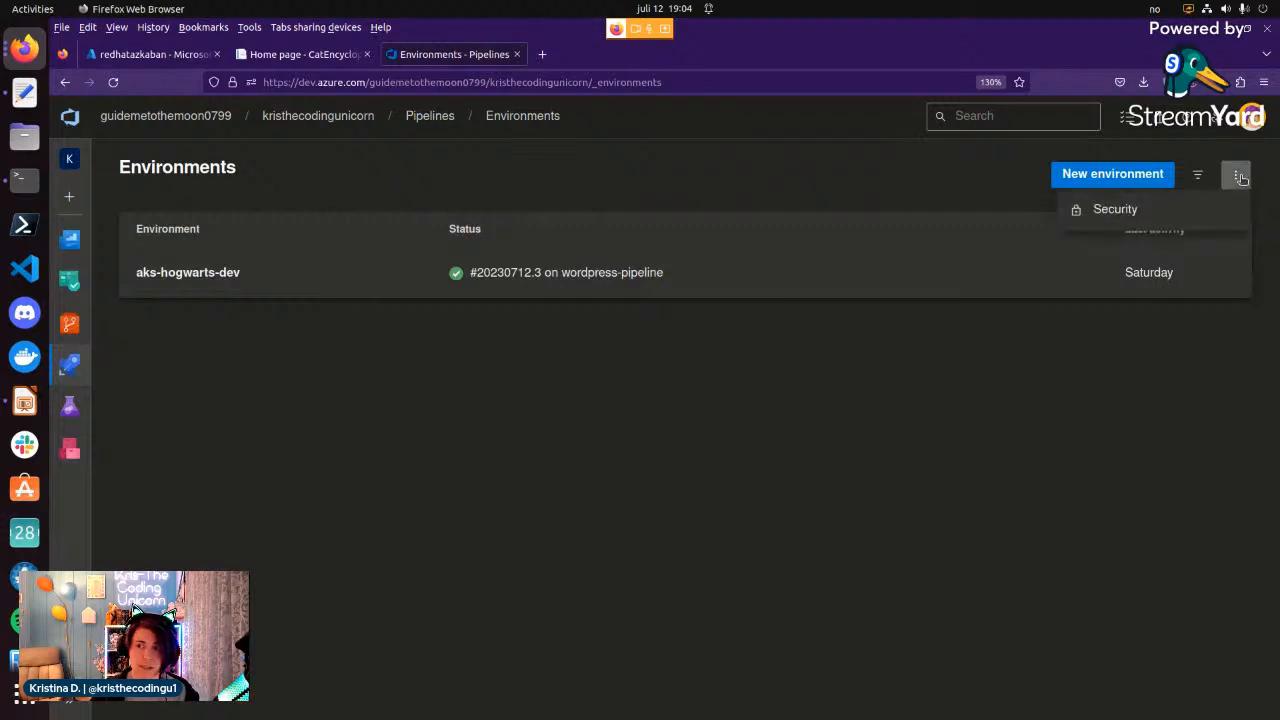
left_click(532, 175)
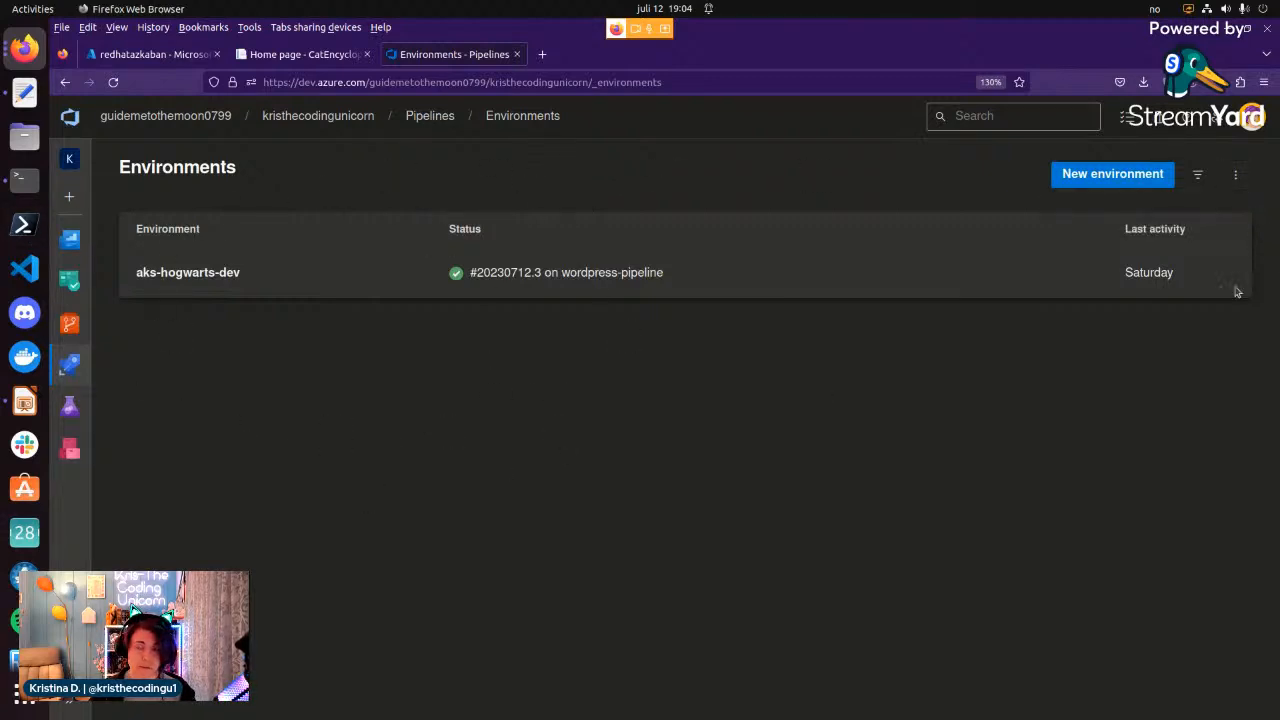
left_click(1236, 175)
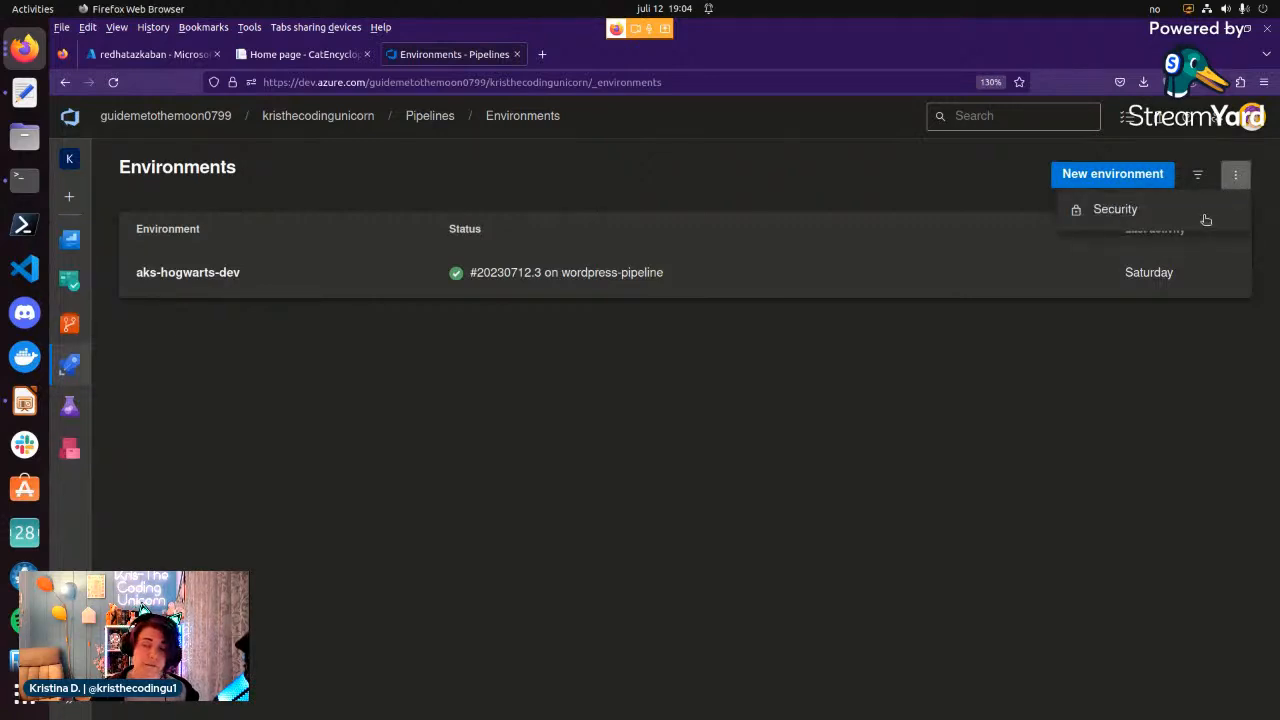
left_click(1206, 213)
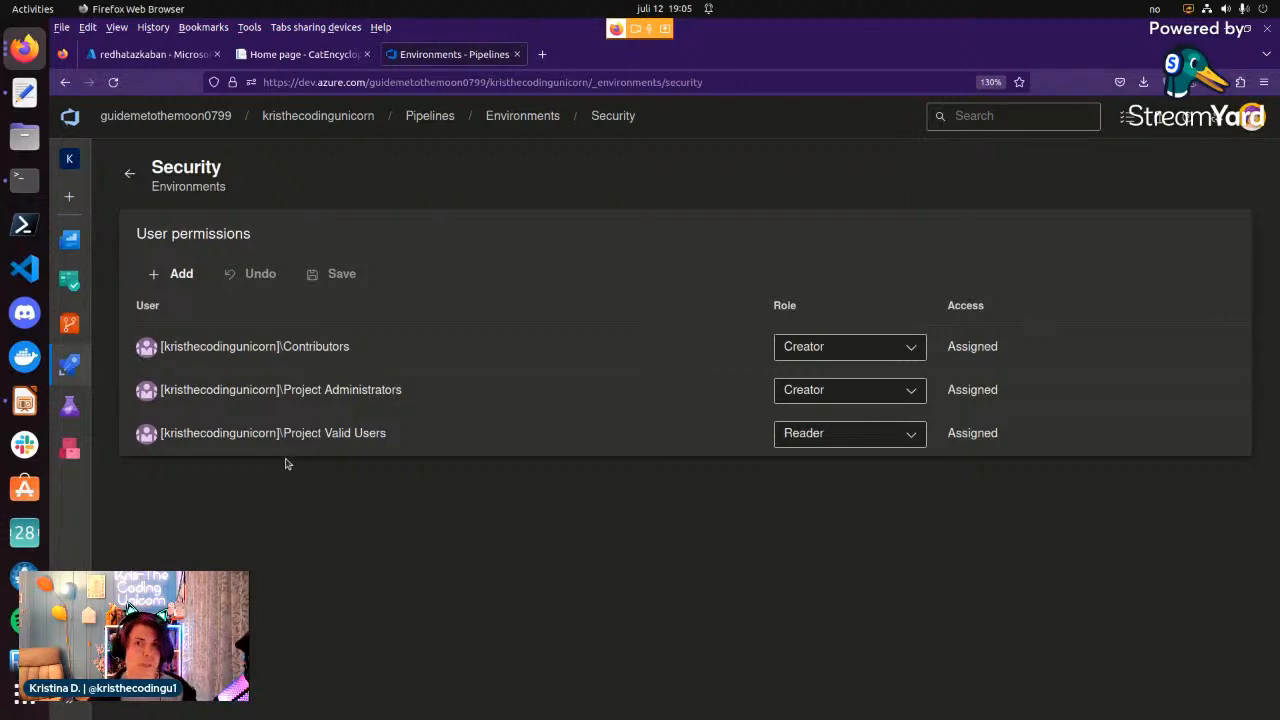
left_click(129, 178)
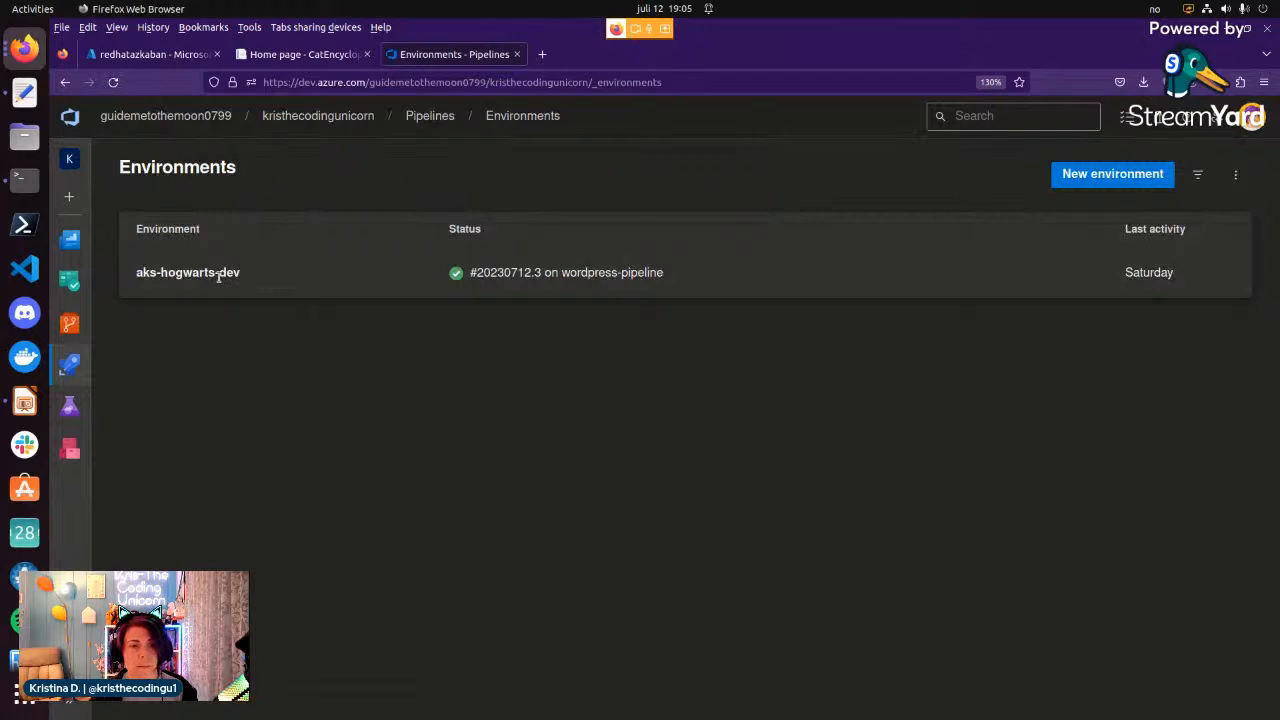
Review the user and pipeline permissions in the Security settings of the aks-hogwarts-dev environment and return to the environment.
left_click(218, 277)
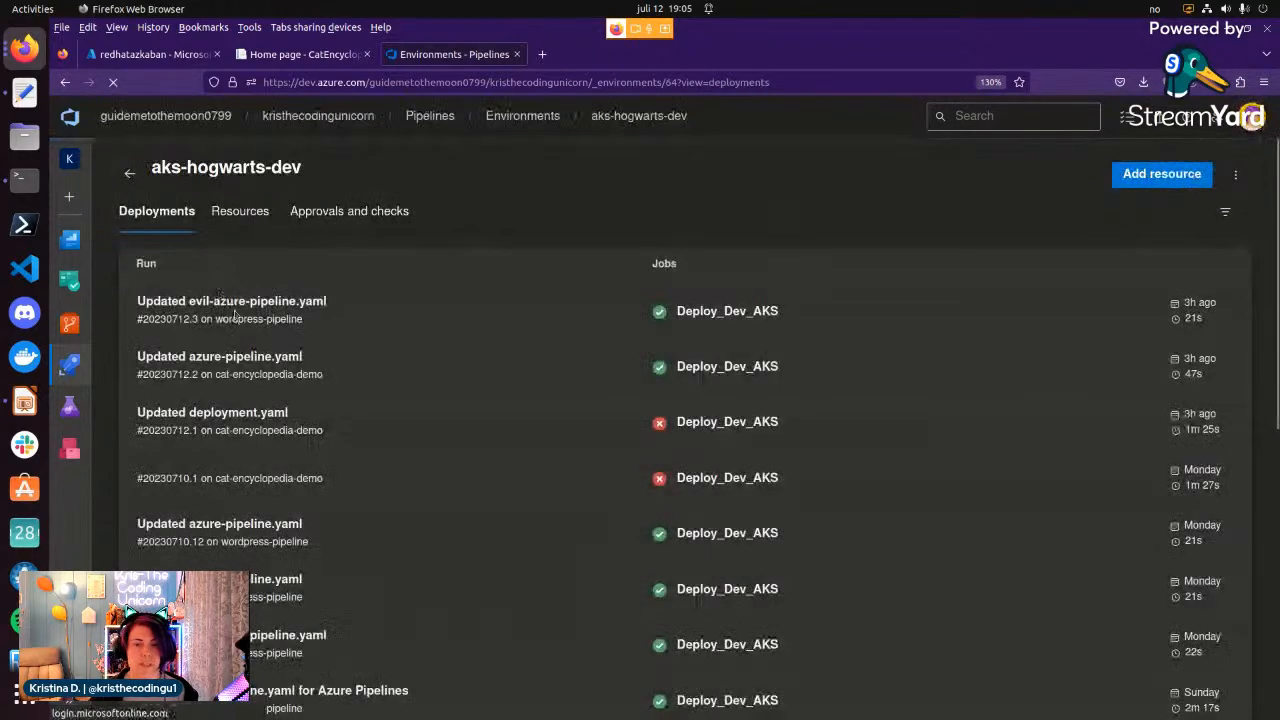
left_click(1237, 175)
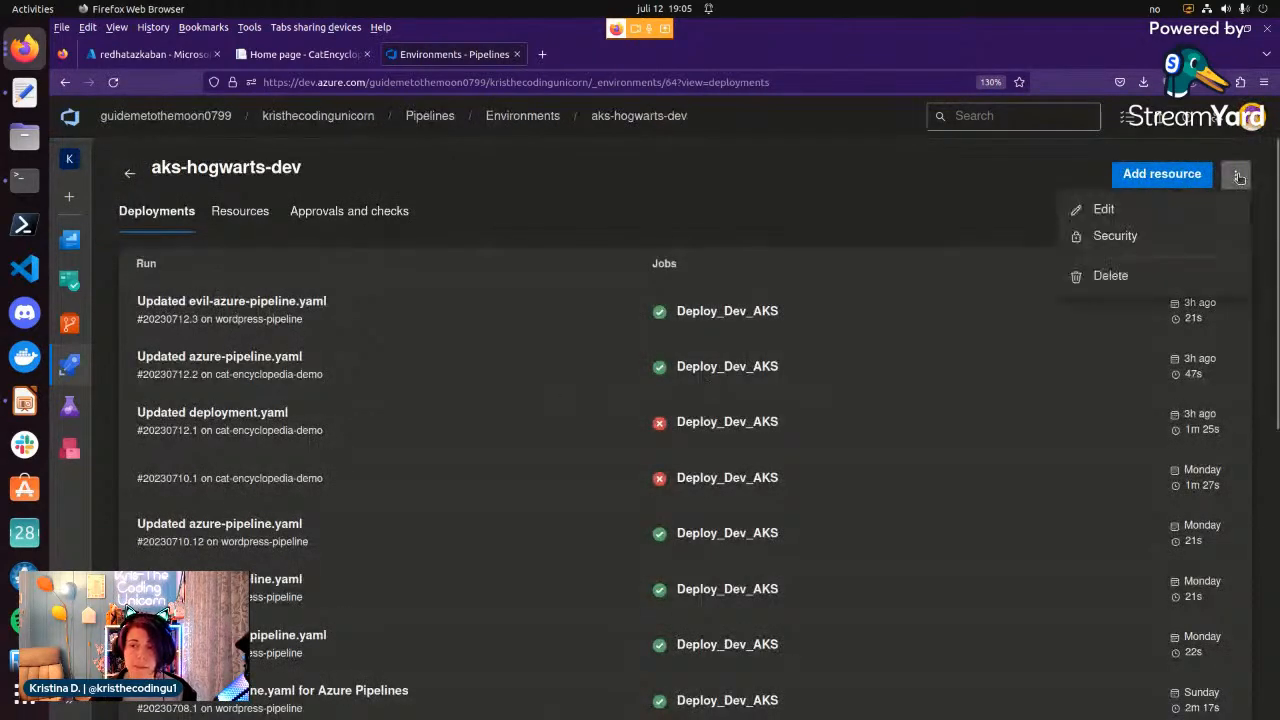
left_click(1118, 235)
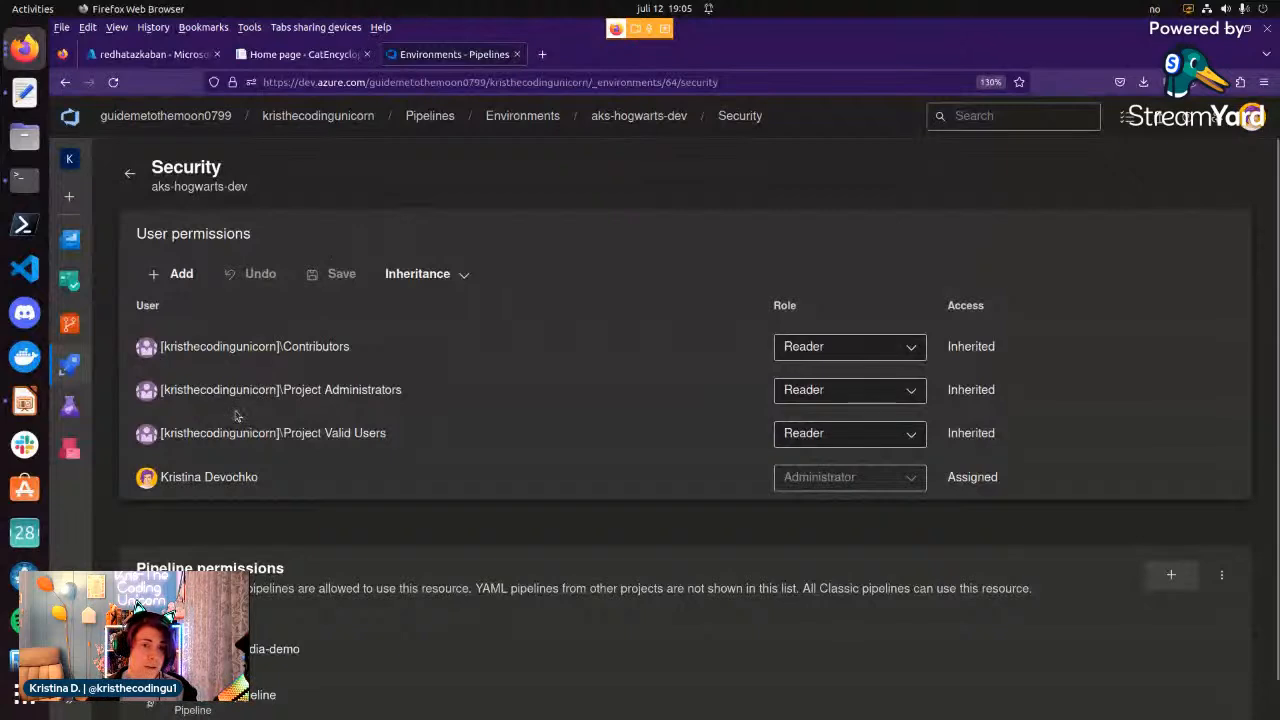
scroll(237, 415, "down", 1)
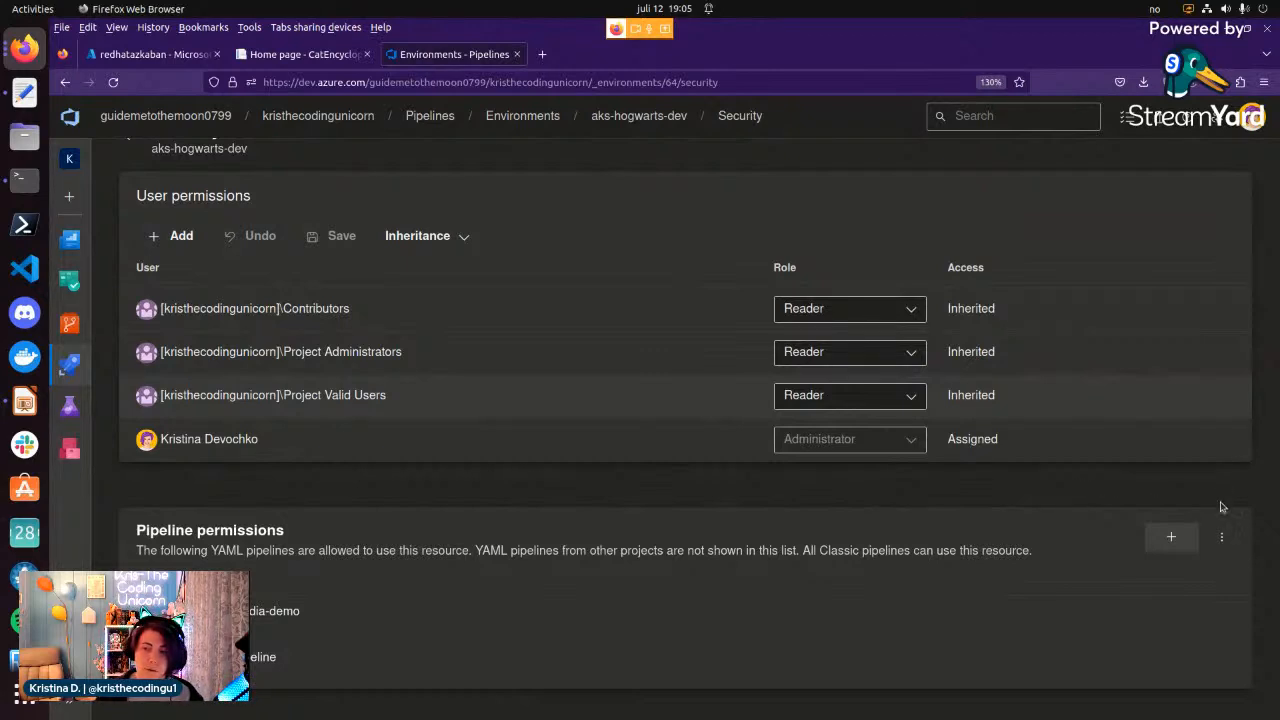
left_click(1222, 538)
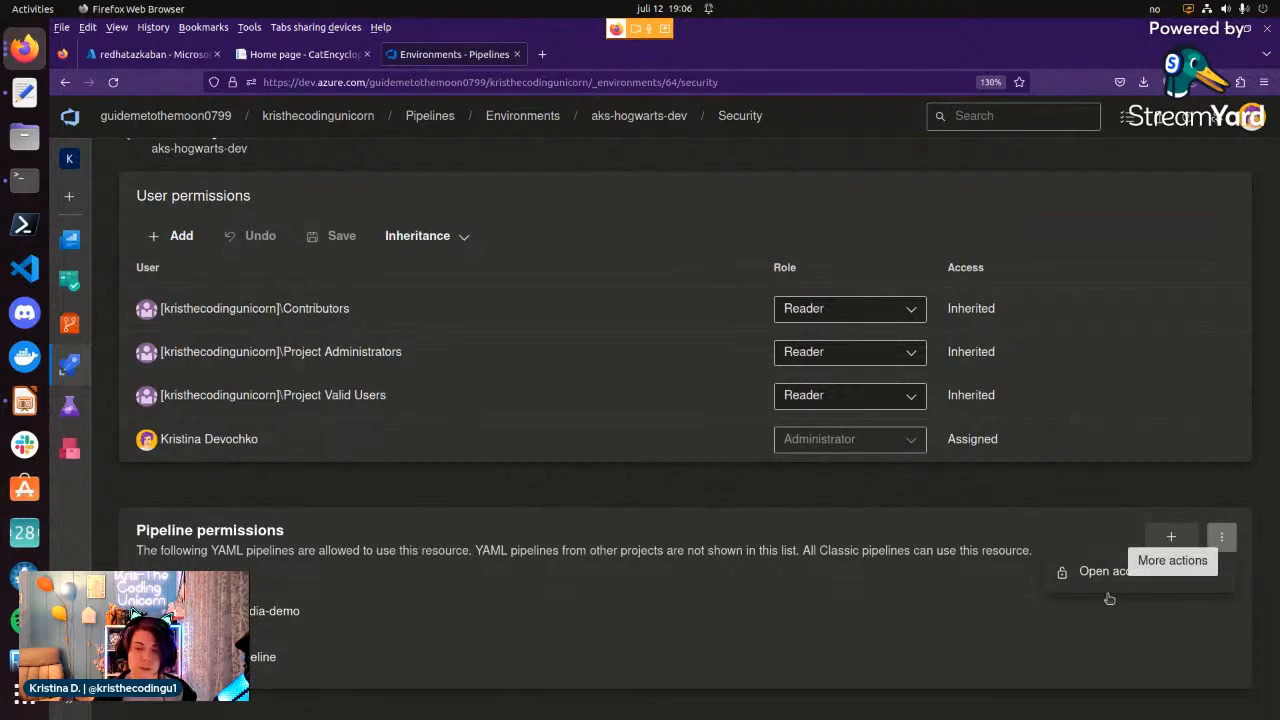
left_click(957, 505)
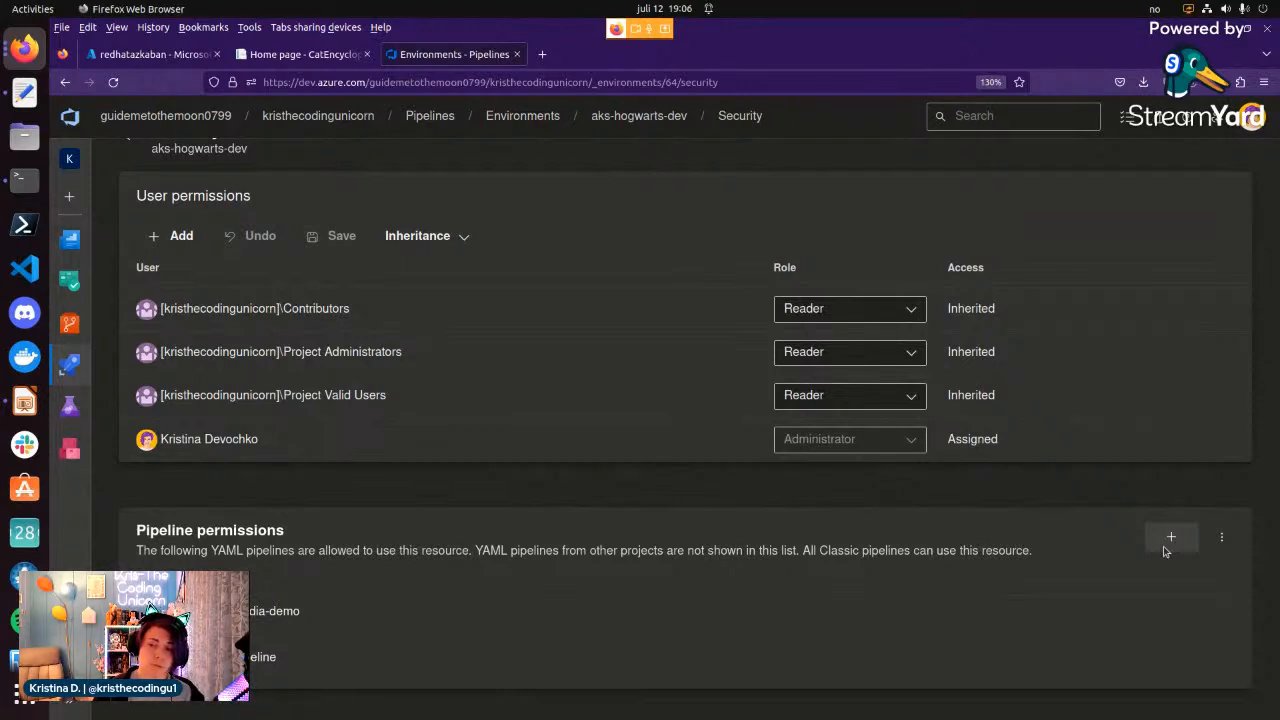
scroll(333, 495, "up", 1)
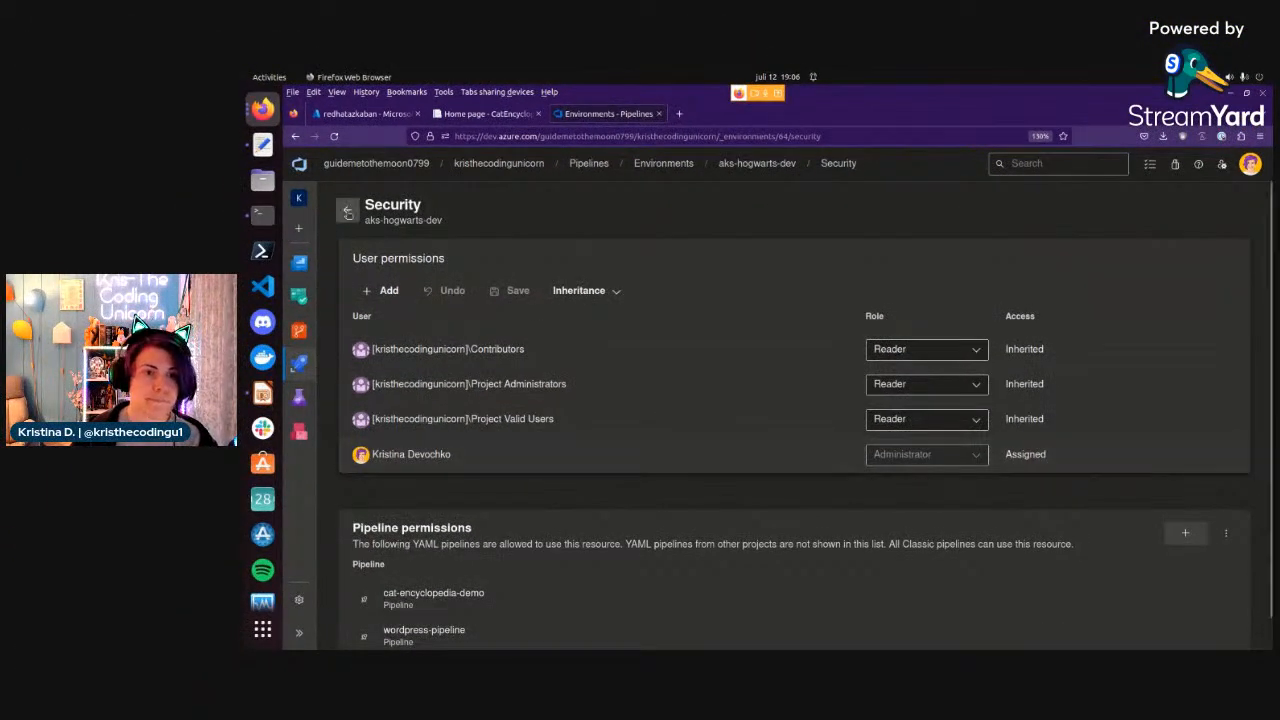
left_click(347, 212)
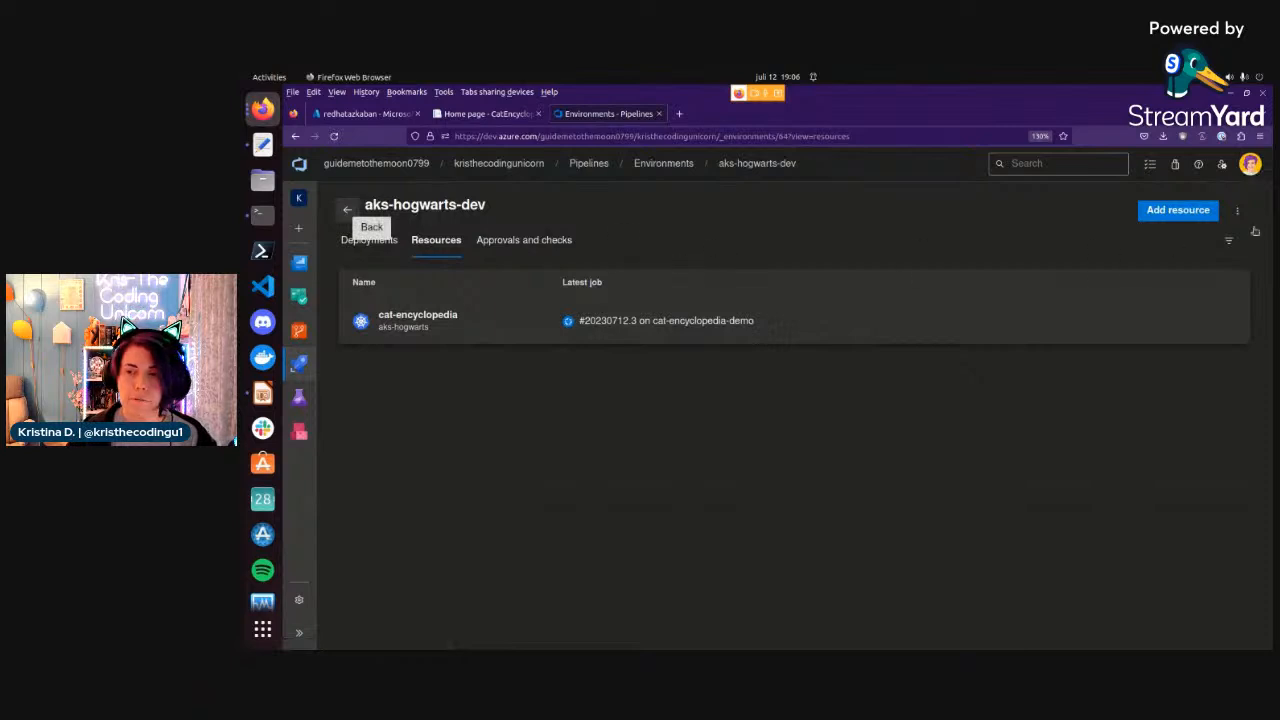
left_click(1237, 210)
left_click(1237, 210)
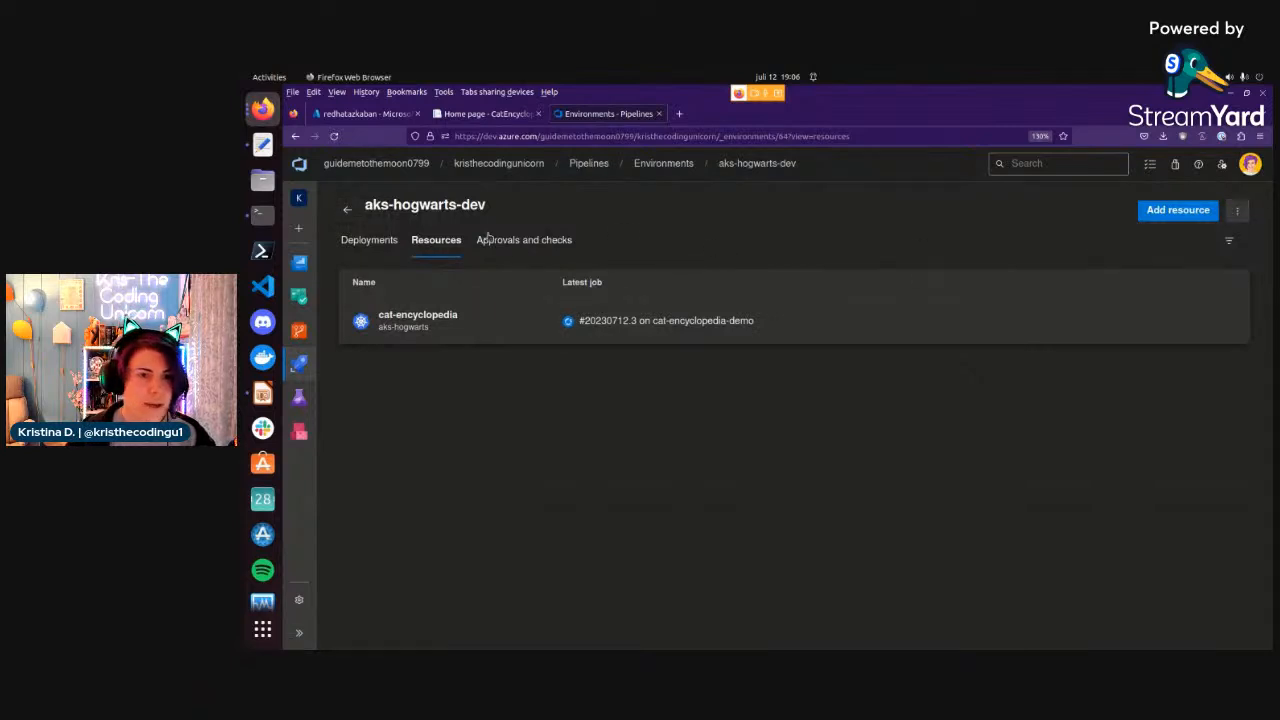
Examine the deployment history of aks-hogwarts-dev and its Resource filter, and check the pipeline run's progress in the other window.
left_click(369, 240)
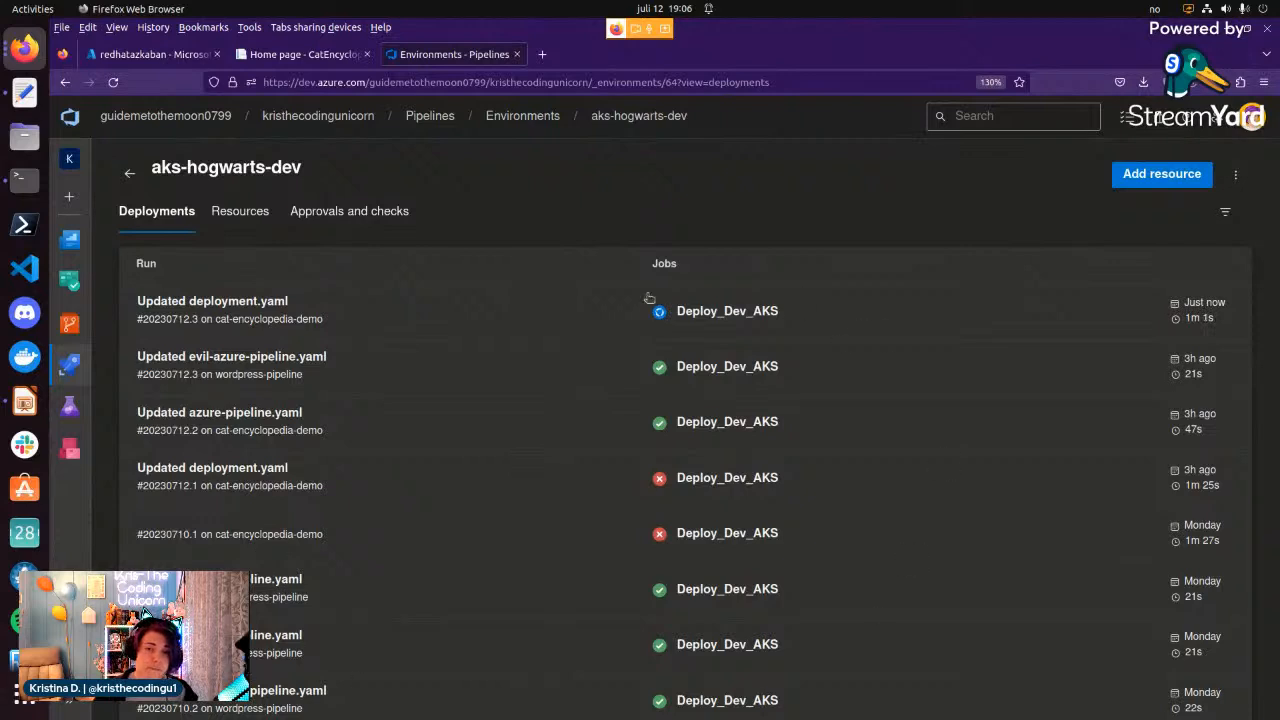
left_click(1225, 211)
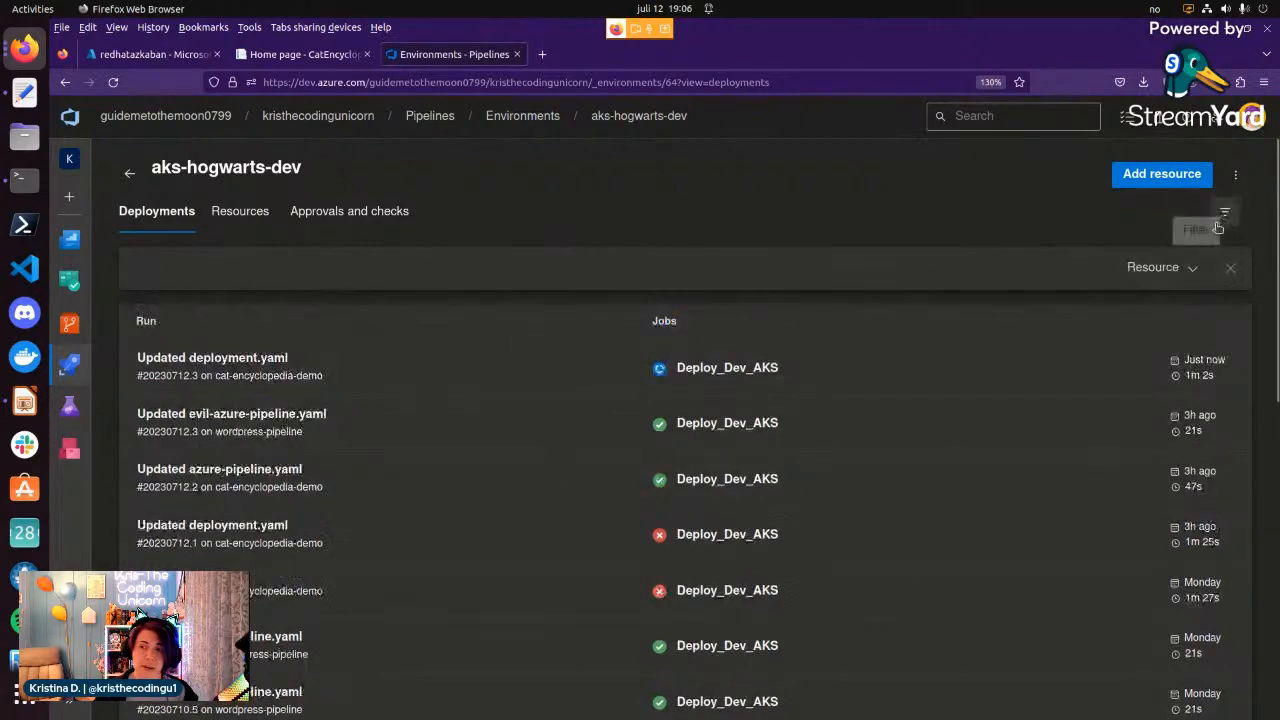
left_click(1188, 270)
left_click(1188, 280)
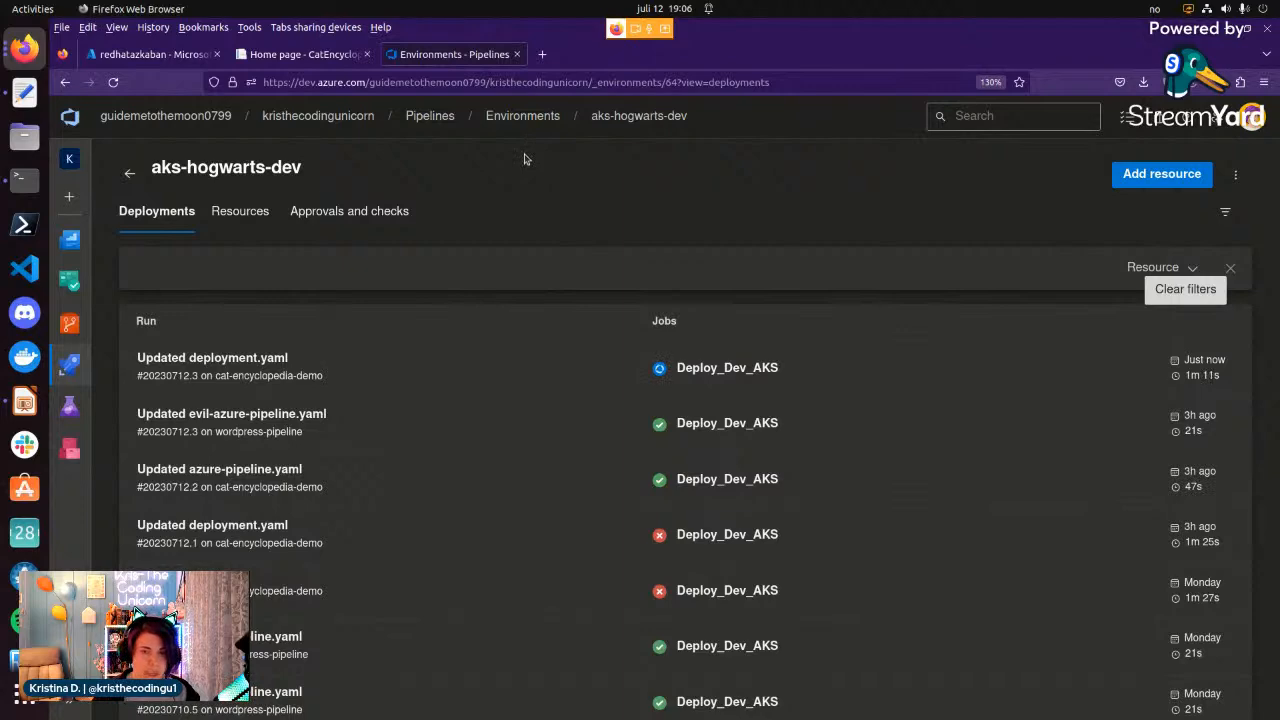
key("alt+Tab")
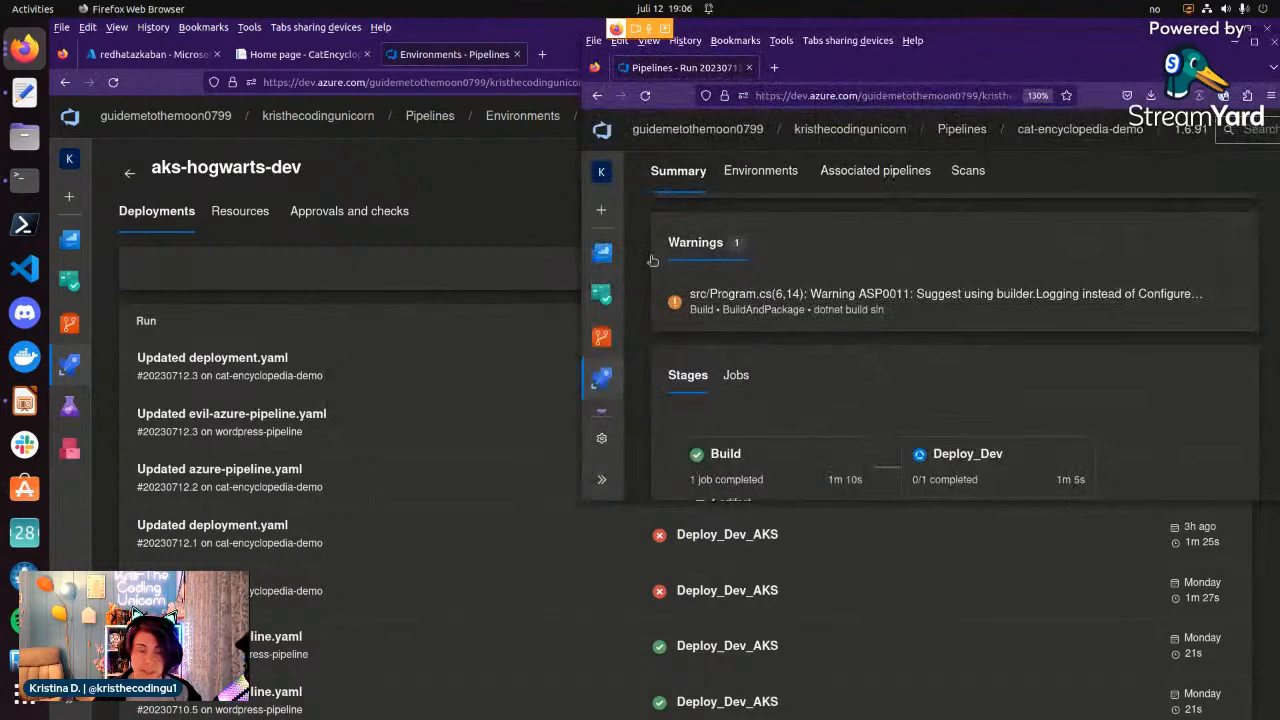
left_click(527, 214)
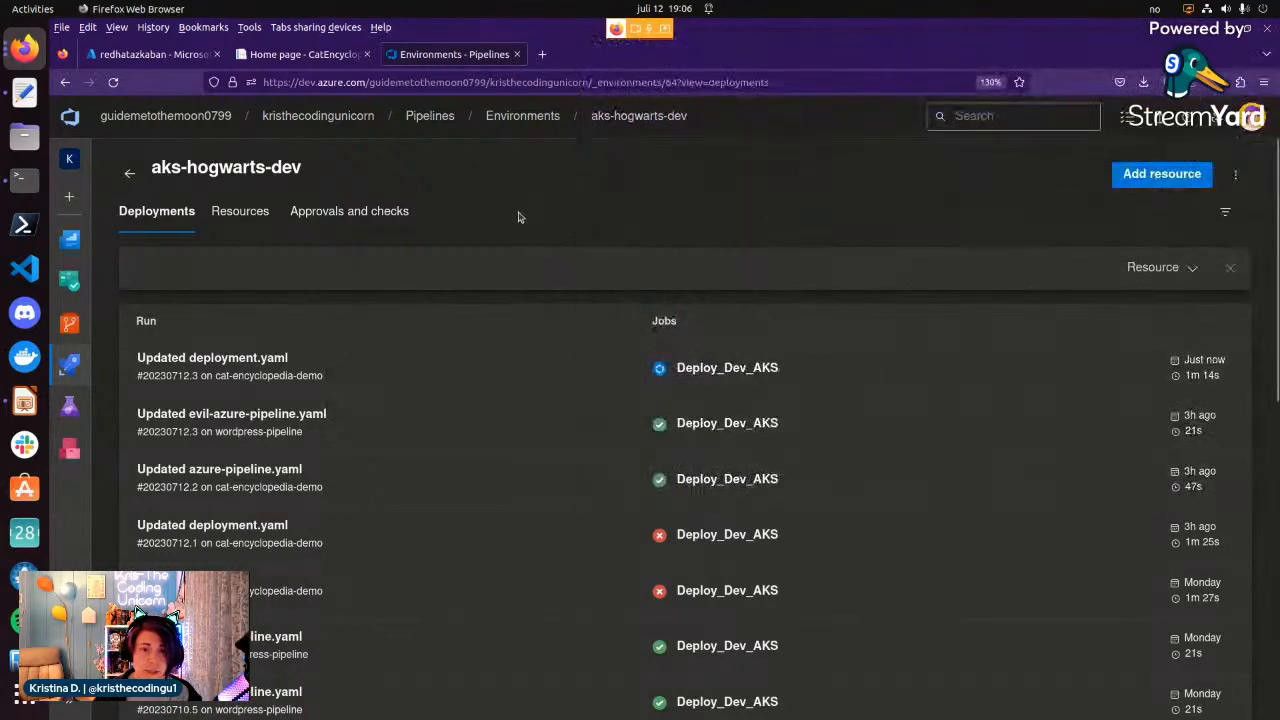
Examine the changes and work items of the newest cat-encyclopedia-demo deployment, and return to the resources of aks-hogwarts-dev.
left_click(243, 368)
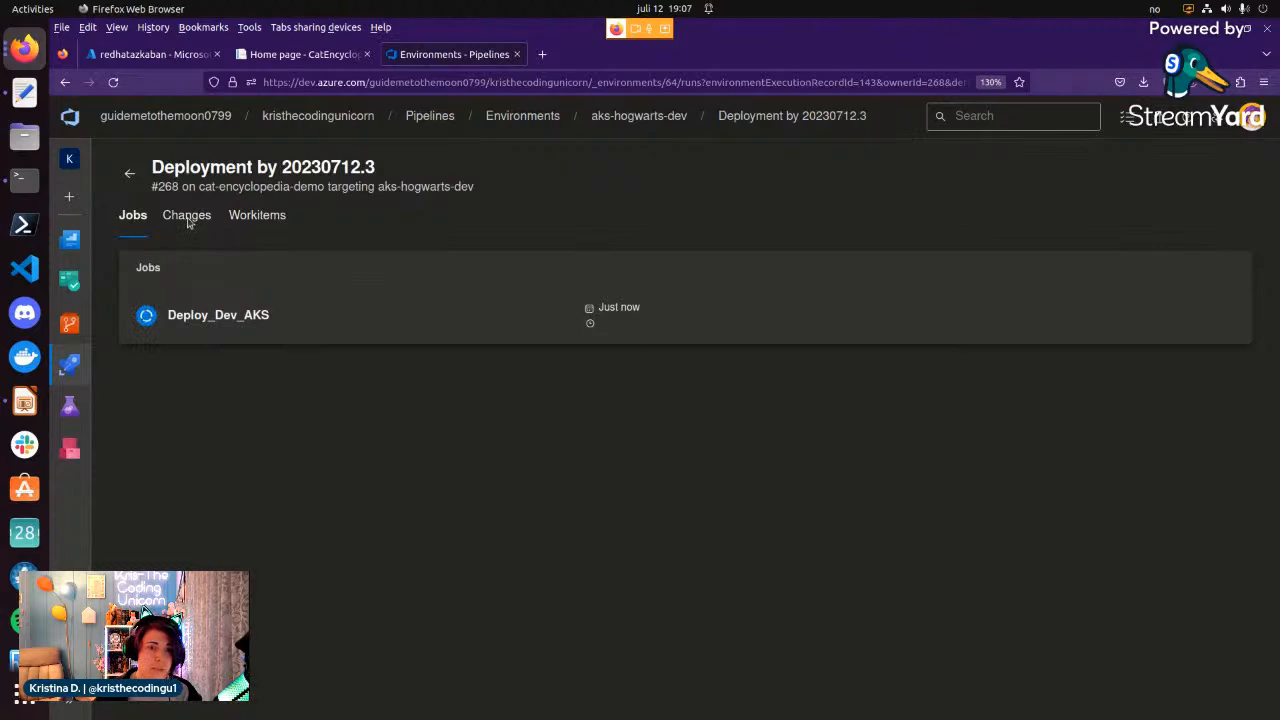
left_click(186, 216)
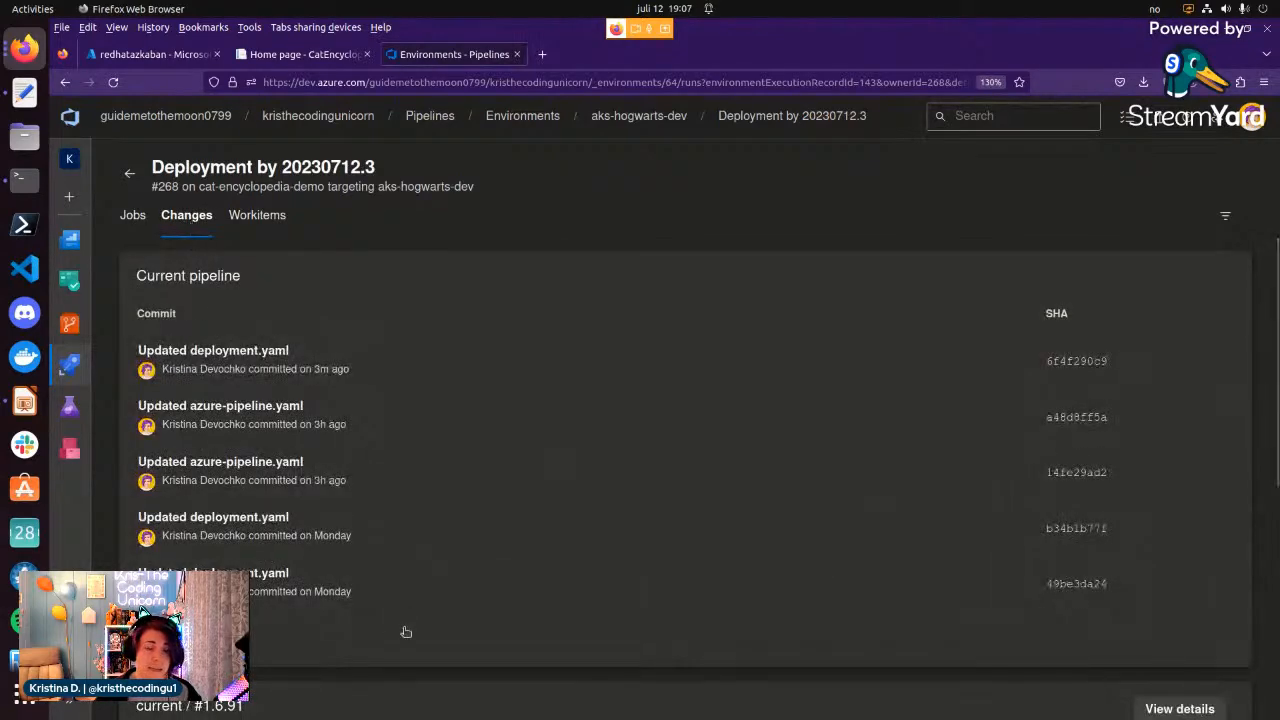
scroll(393, 495, "down", 1)
scroll(393, 495, "down", 4)
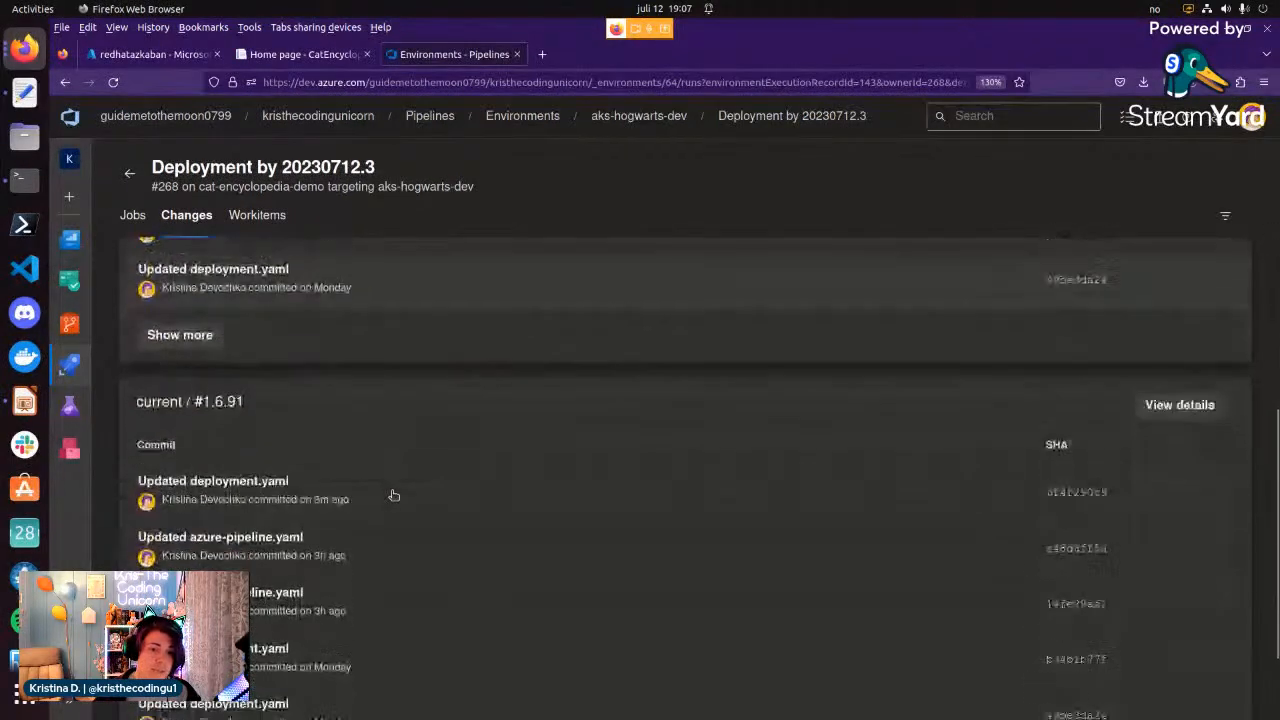
scroll(393, 495, "up", 4)
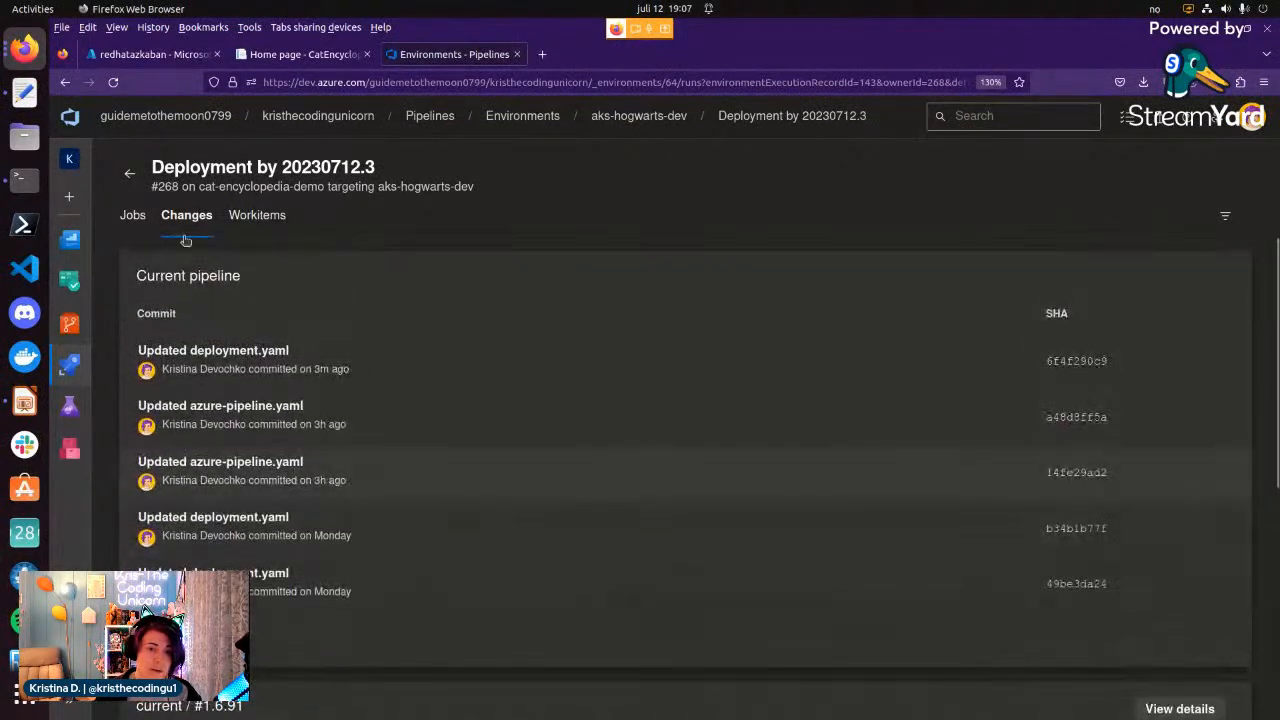
left_click(259, 216)
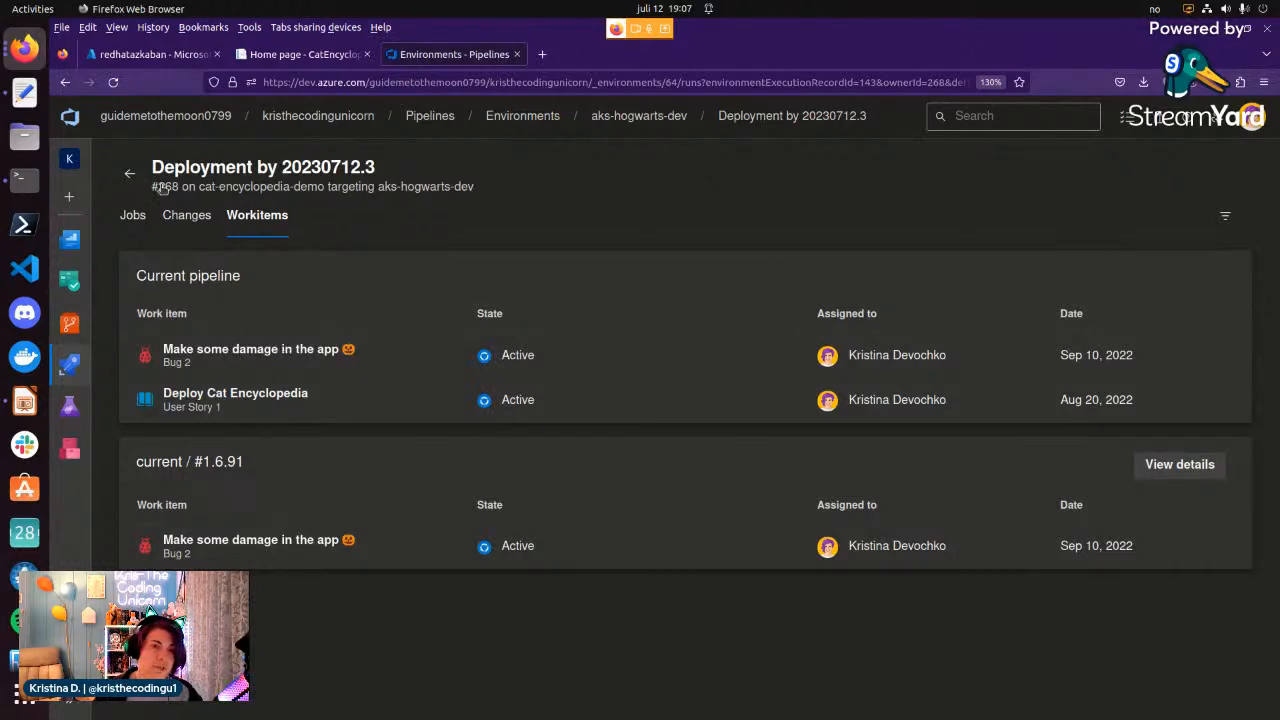
left_click(130, 176)
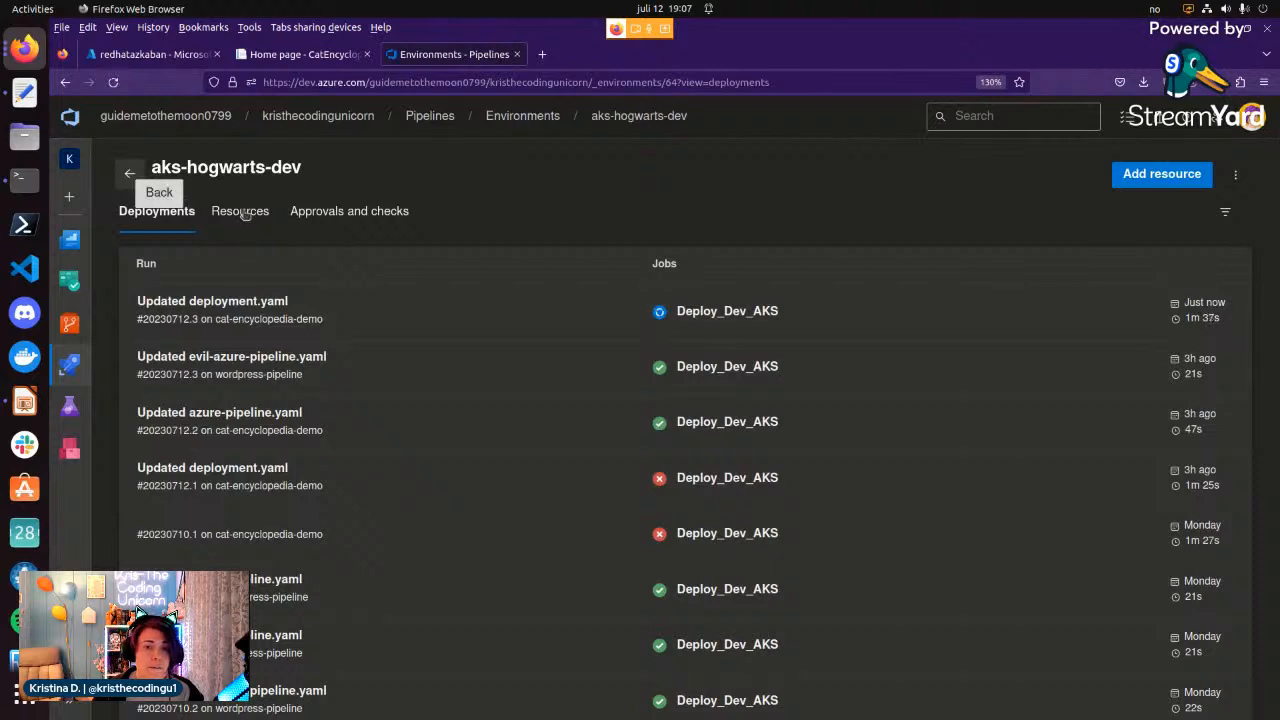
left_click(244, 213)
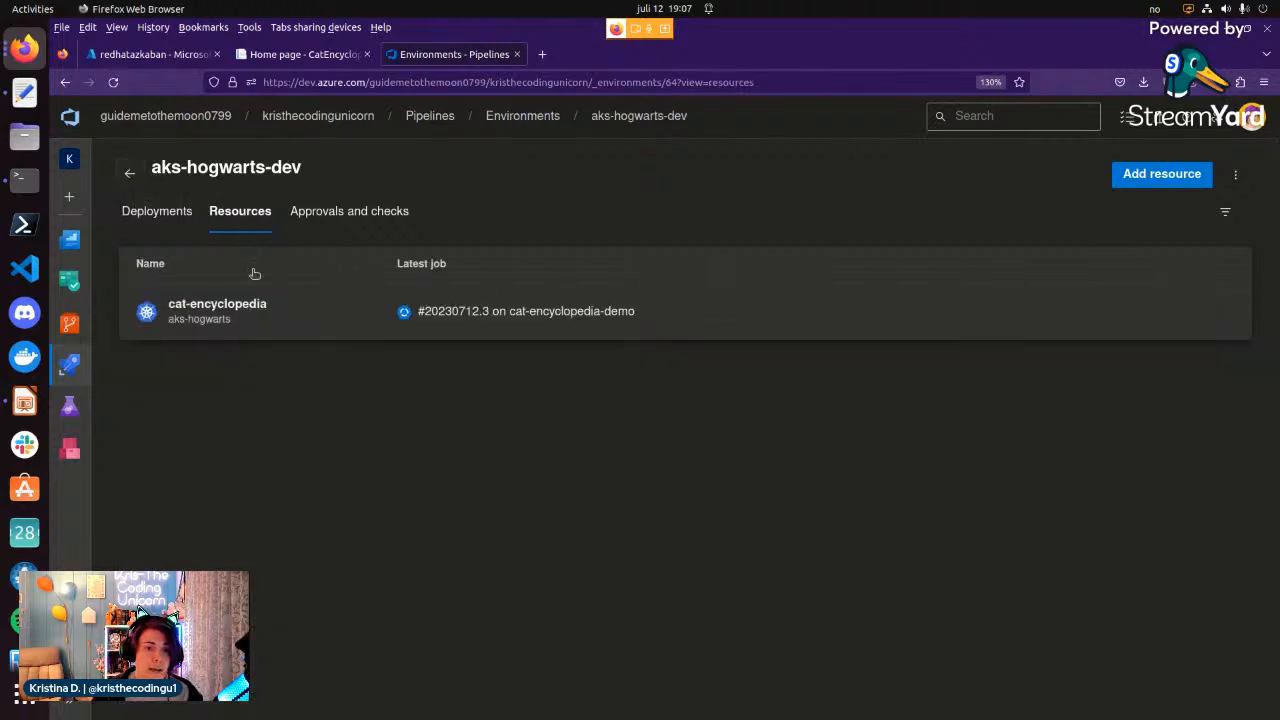
Open the cat-encyclopedia resource and examine the logs of the cat-encyclopedia-f55645d6 pod for health probe messages.
left_click(293, 322)
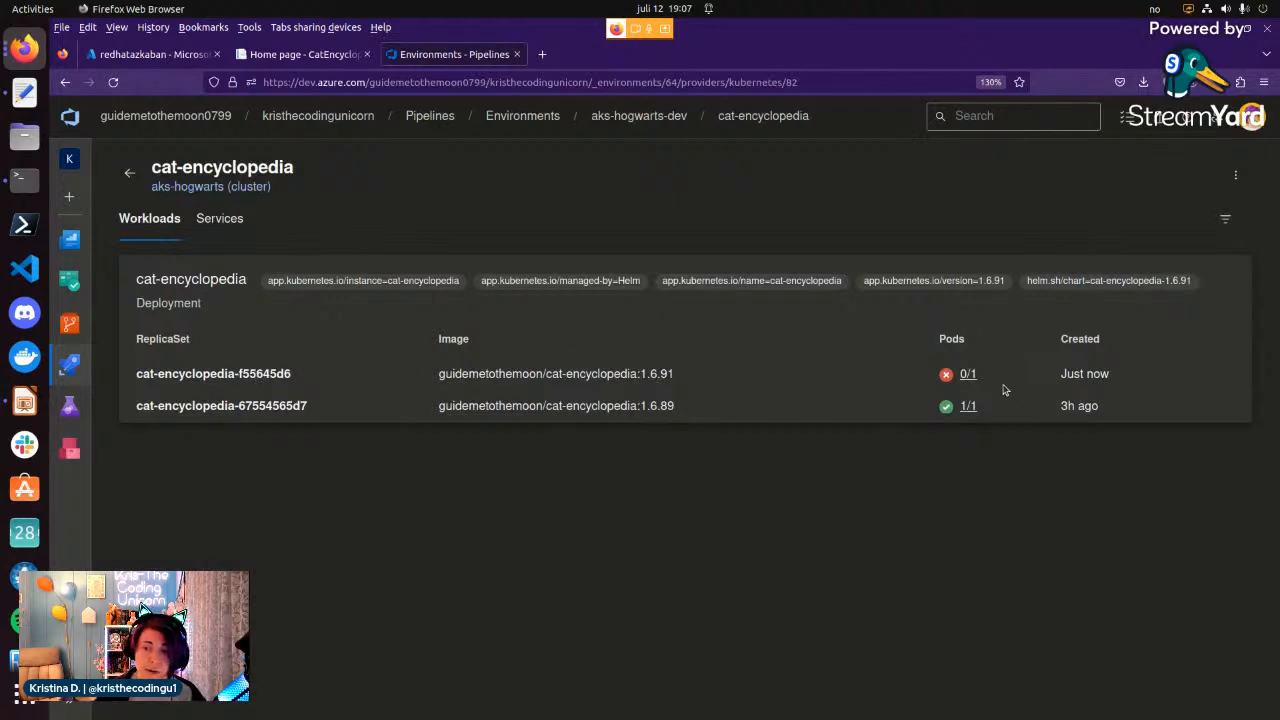
left_click(968, 375)
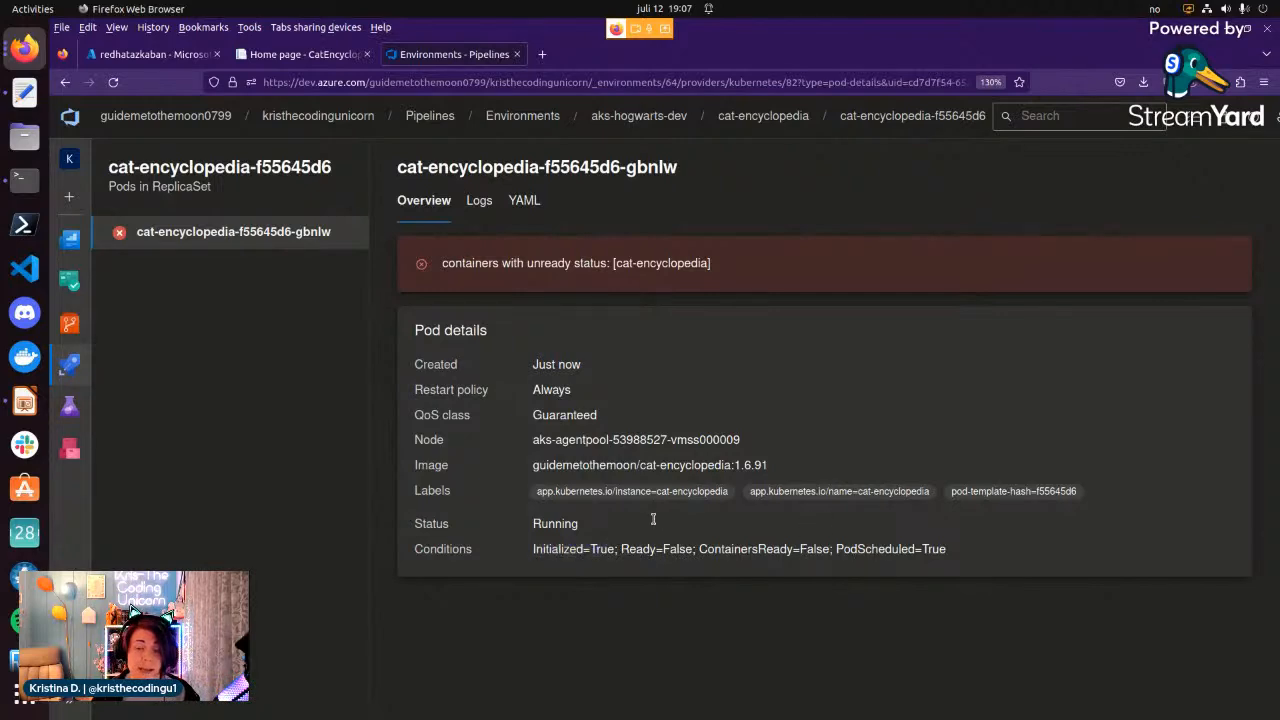
left_click(479, 200)
scroll(613, 529, "down", 1)
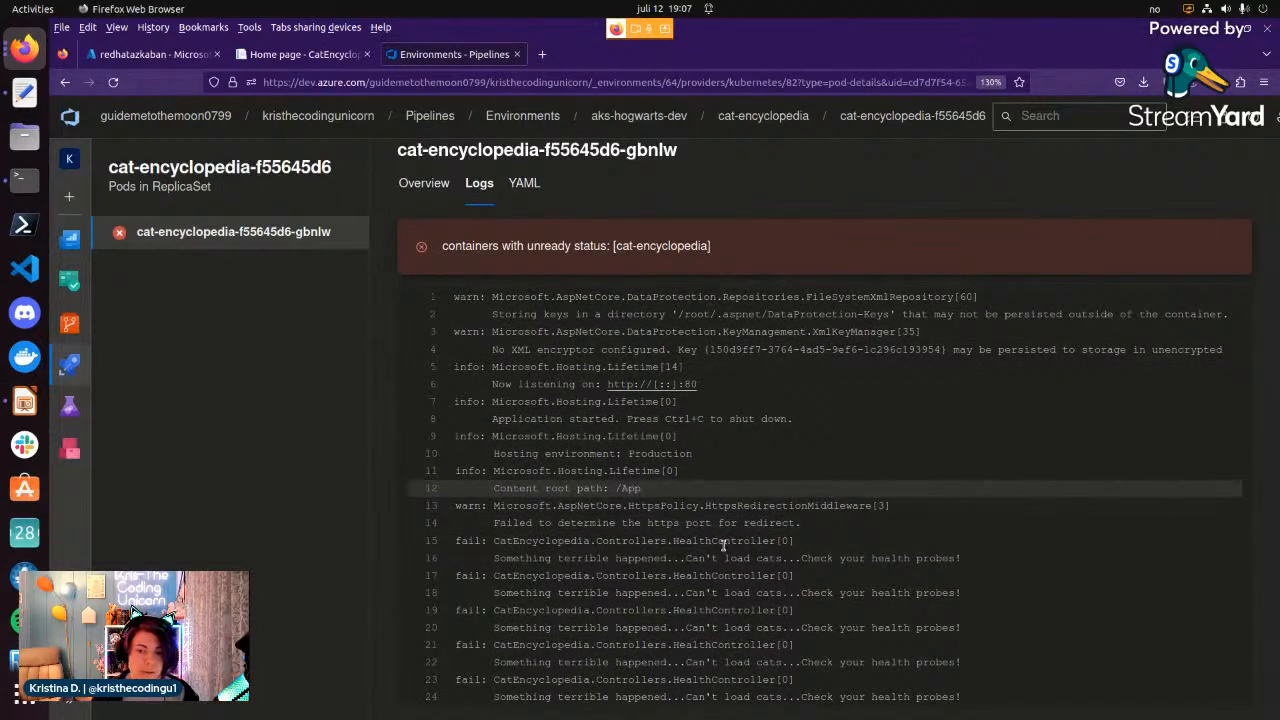
left_click_drag(498, 560, 738, 560)
left_click(675, 560)
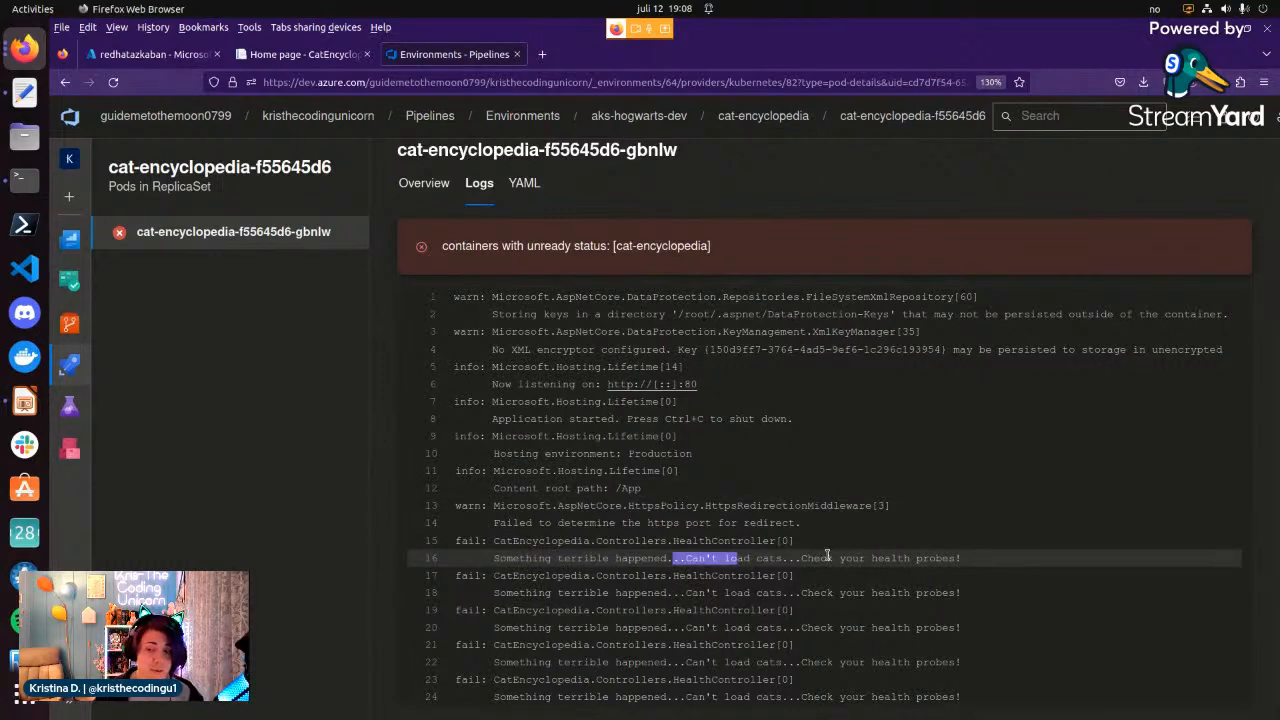
left_click_drag(816, 561, 985, 560)
left_click(985, 560)
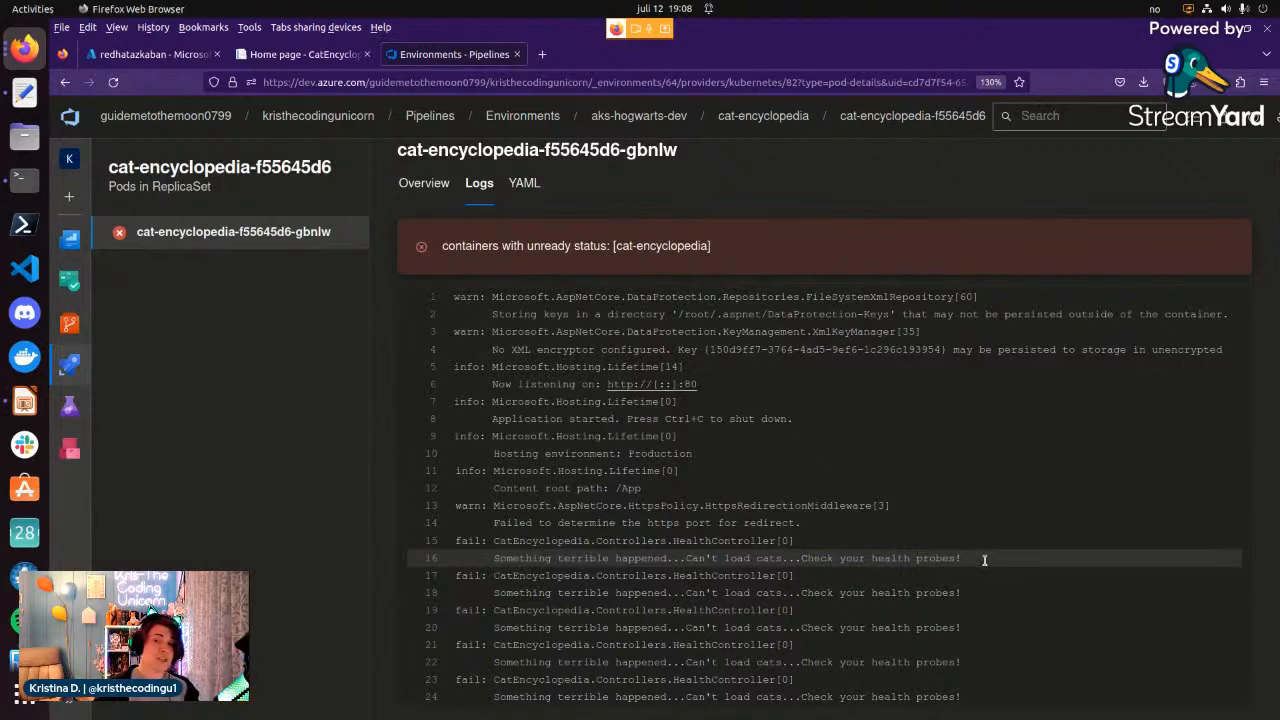
Review the pod's YAML manifest and overview details, and return to the workloads of the cat-encyclopedia resource.
left_click(524, 184)
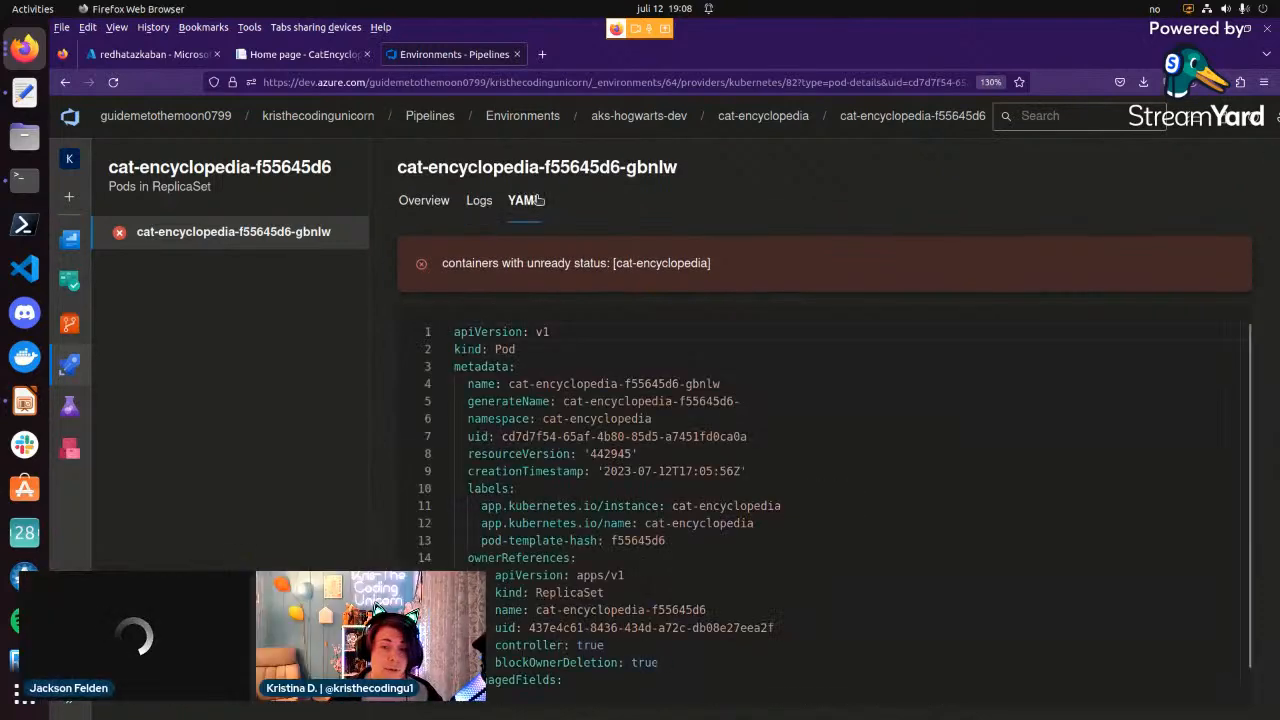
scroll(565, 473, "down", 3)
scroll(565, 473, "down", 5)
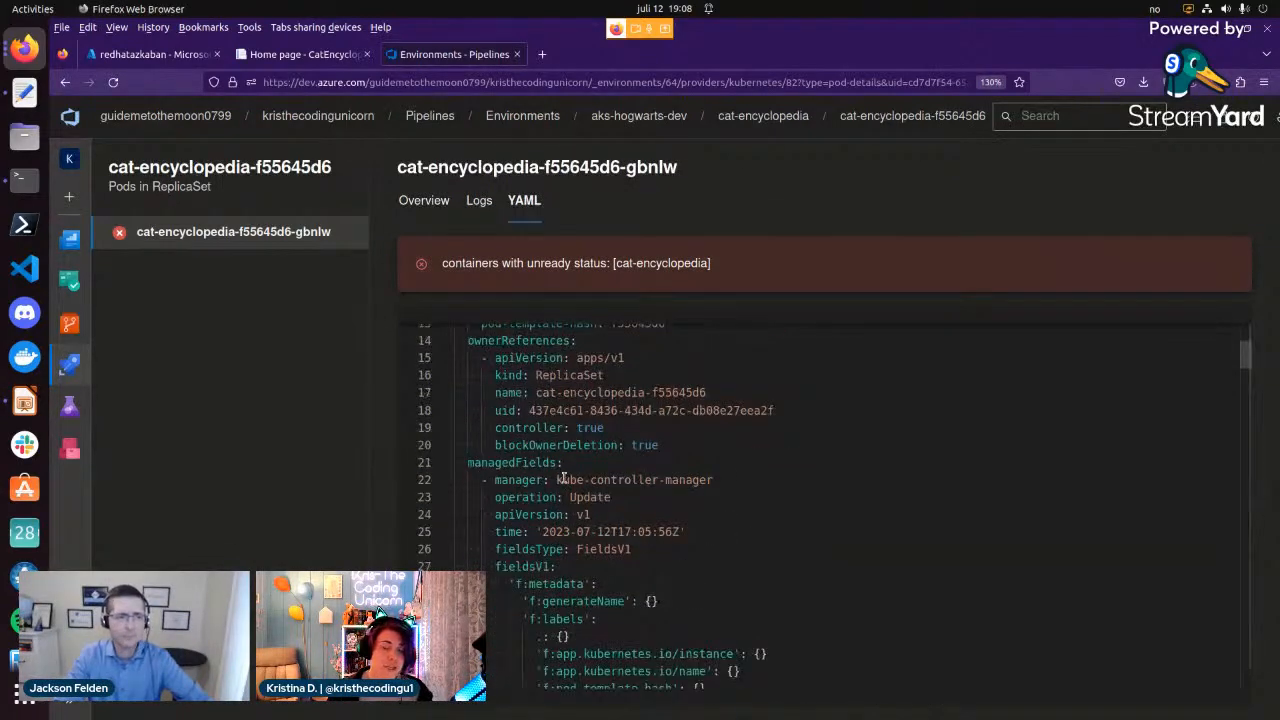
scroll(569, 488, "up", 1)
scroll(569, 488, "up", 8)
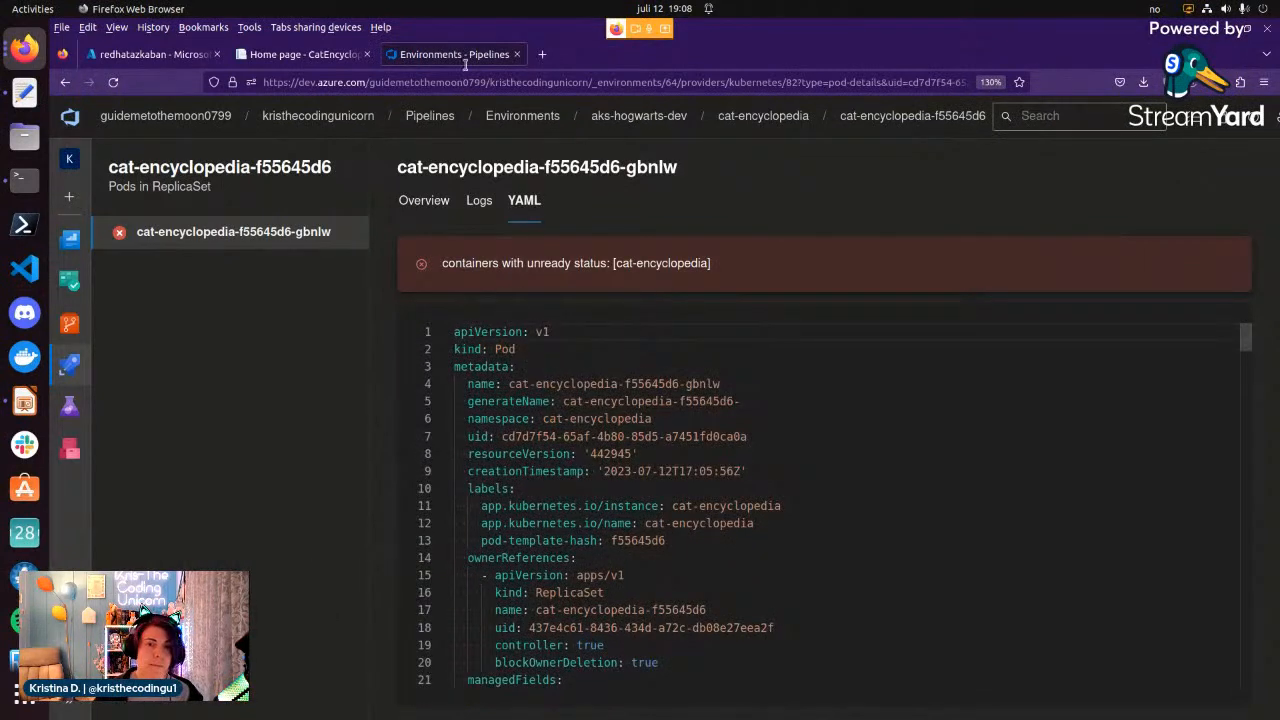
left_click(424, 203)
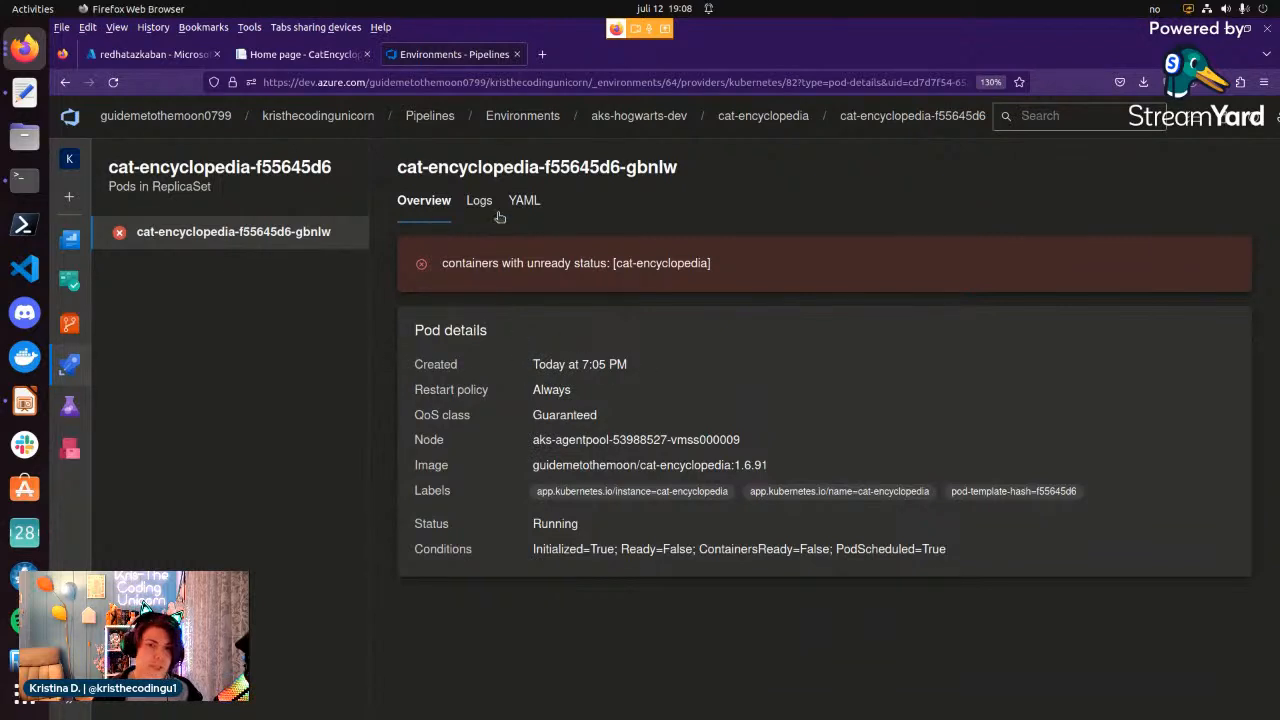
left_click(800, 118)
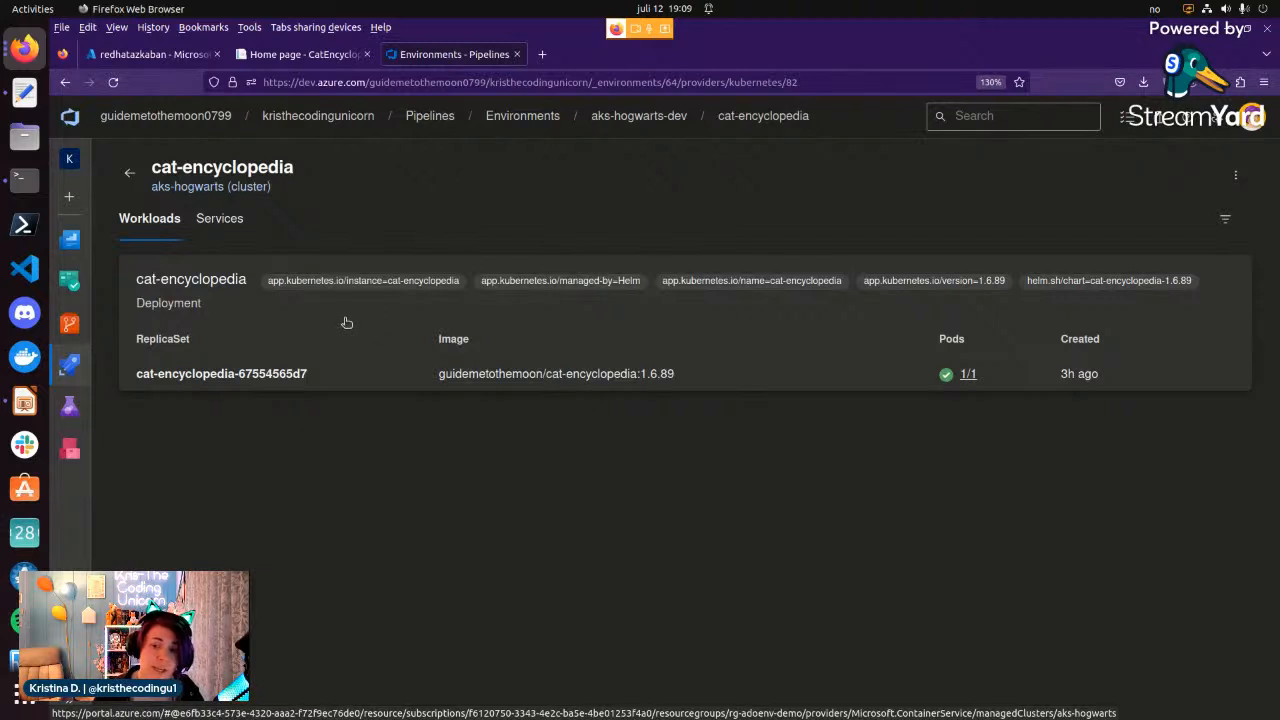
Examine the cat-encyclopedia service's details and associated pods, and return to the aks-hogwarts-dev environment.
left_click(226, 222)
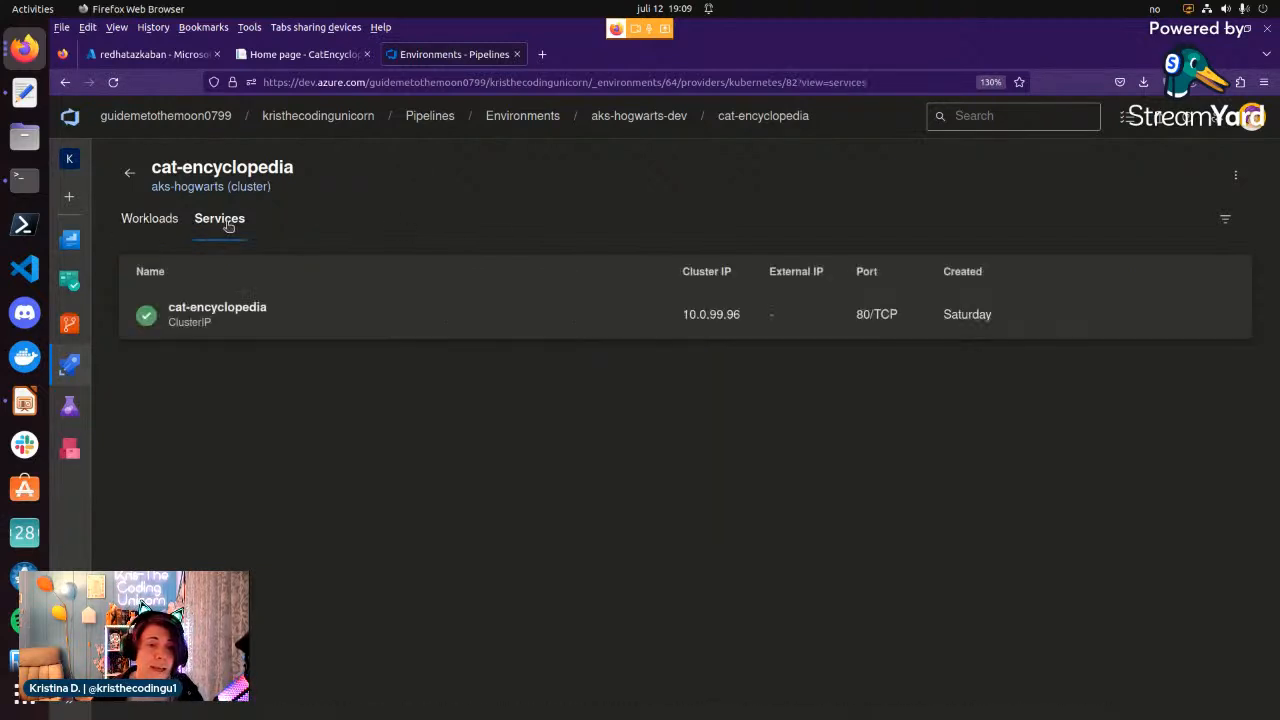
left_click(249, 320)
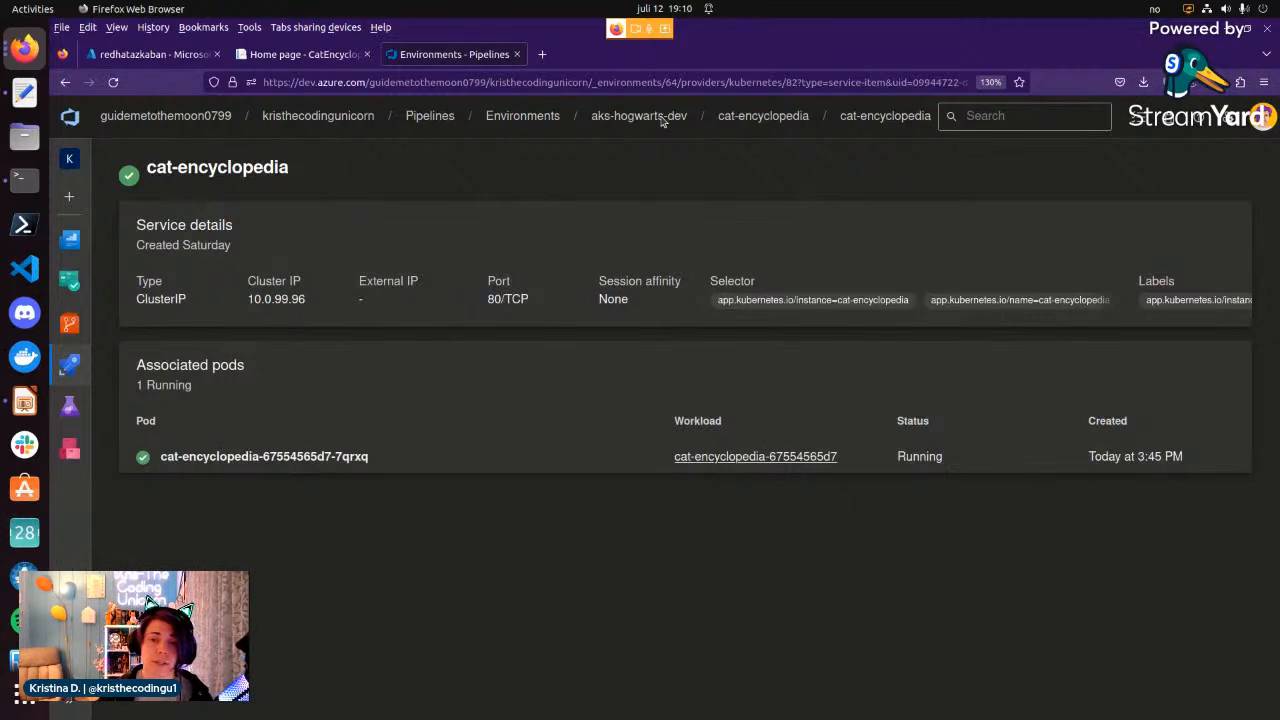
left_click(760, 118)
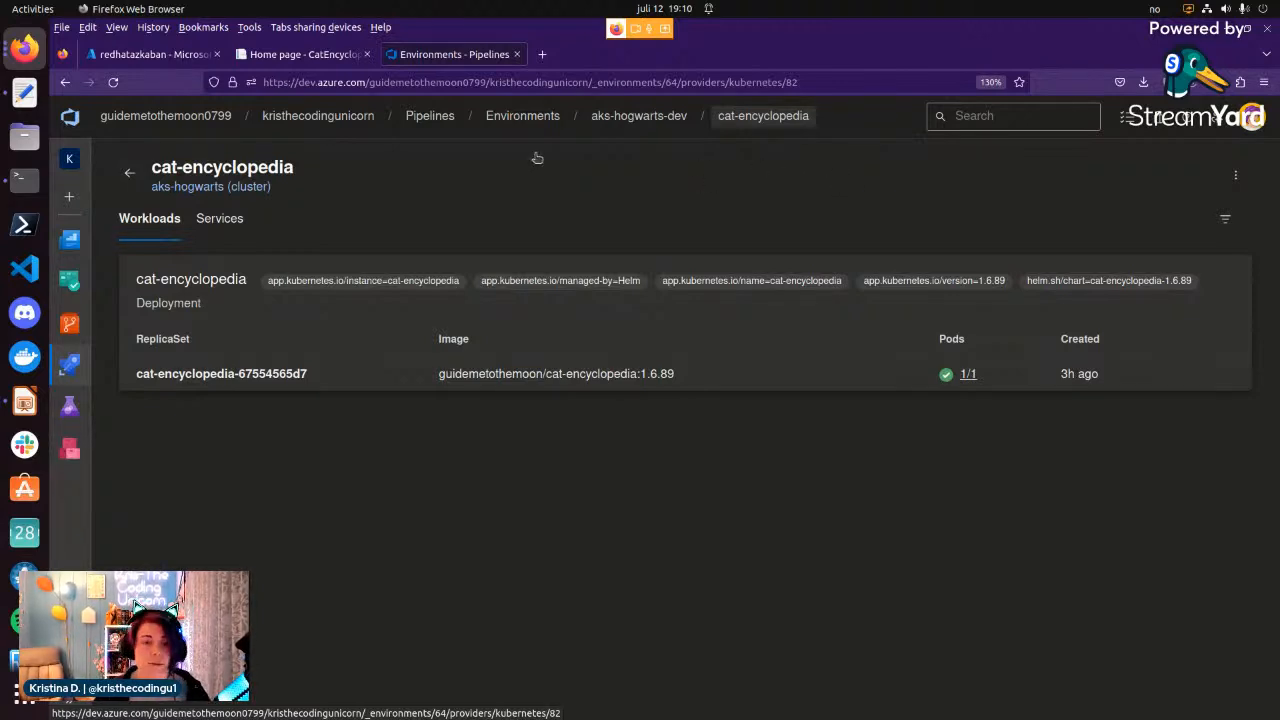
left_click(614, 117)
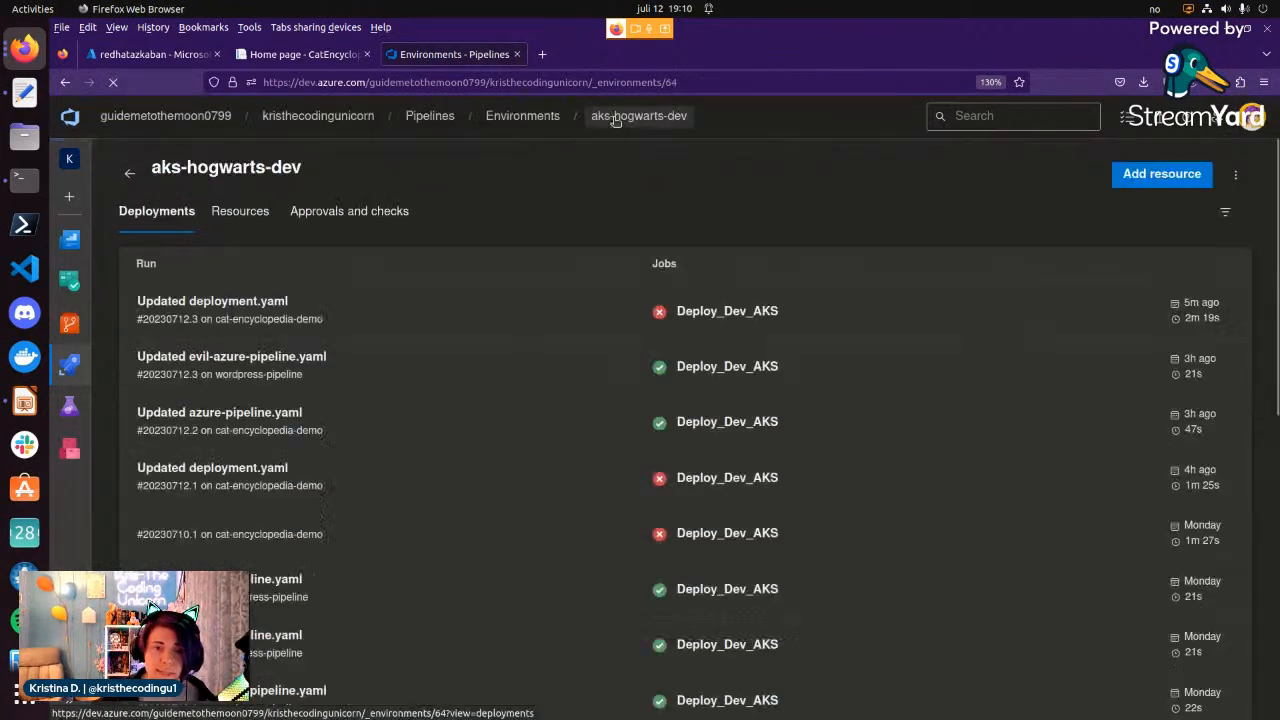
Review the check types that can be added under Approvals and checks for aks-hogwarts-dev, and close the list without adding one.
left_click(341, 212)
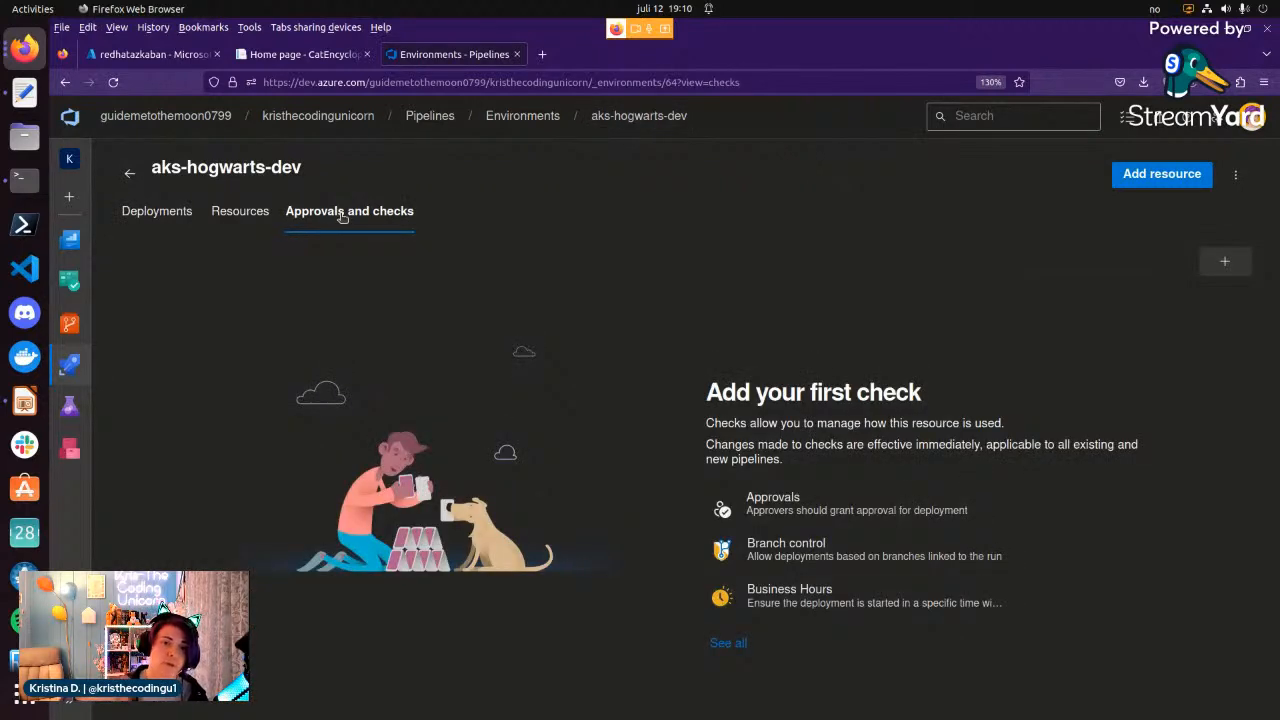
left_click(1220, 265)
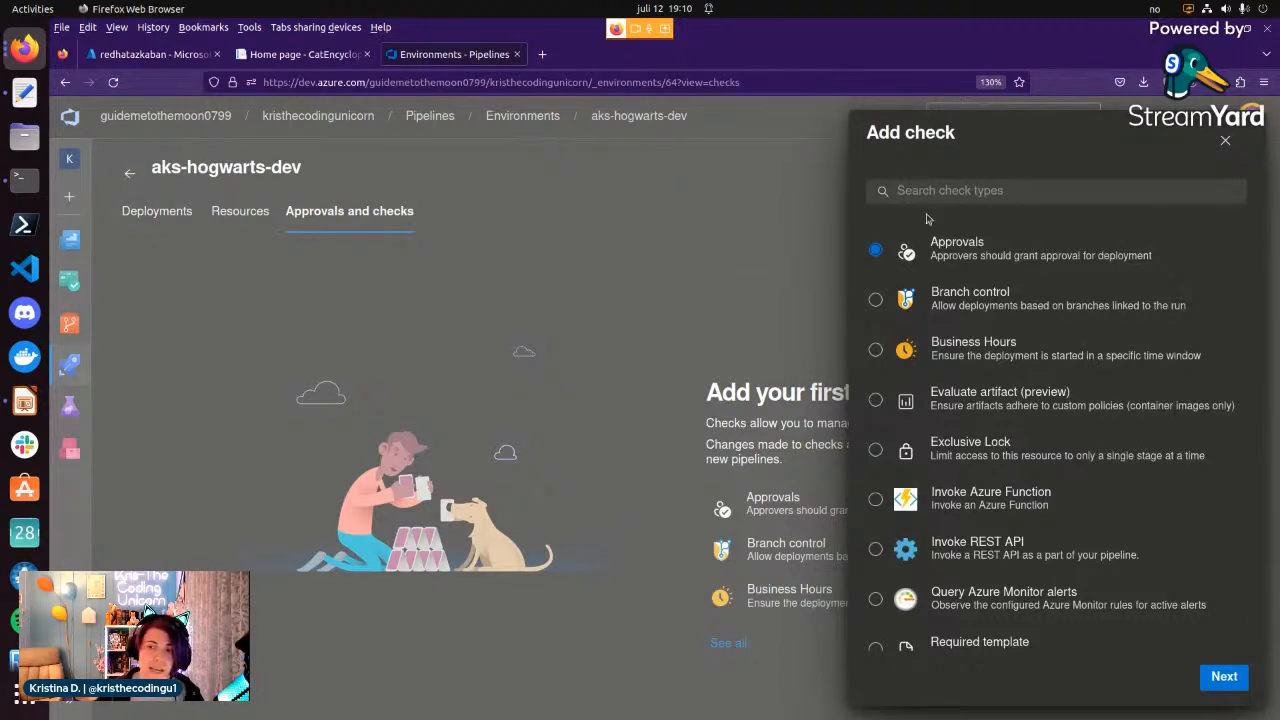
scroll(929, 306, "down", 1)
scroll(930, 309, "up", 1)
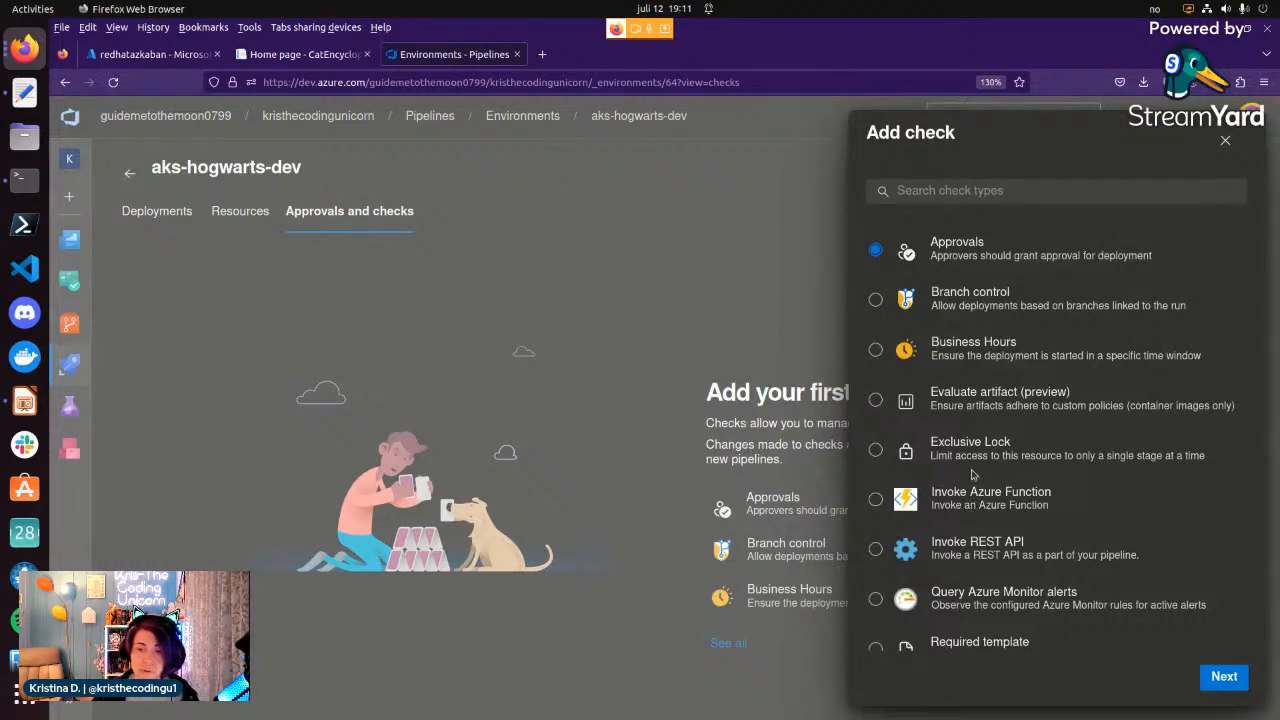
scroll(973, 480, "down", 1)
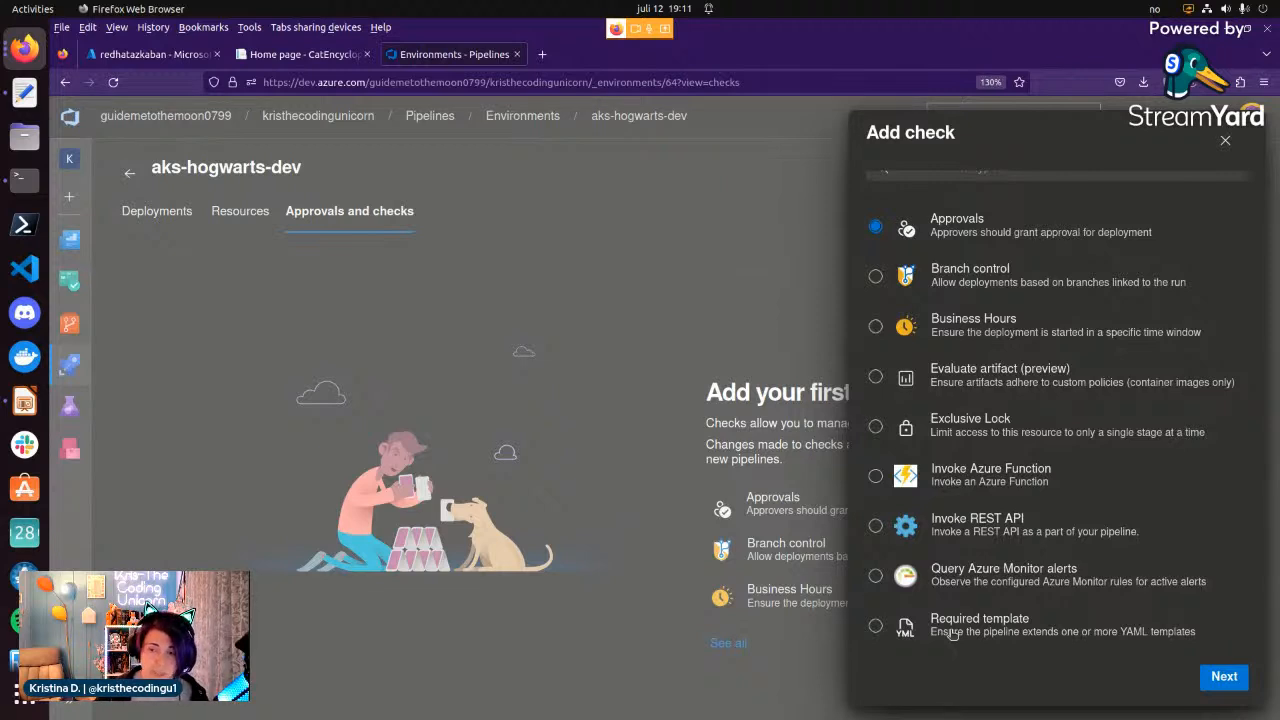
left_click(1227, 143)
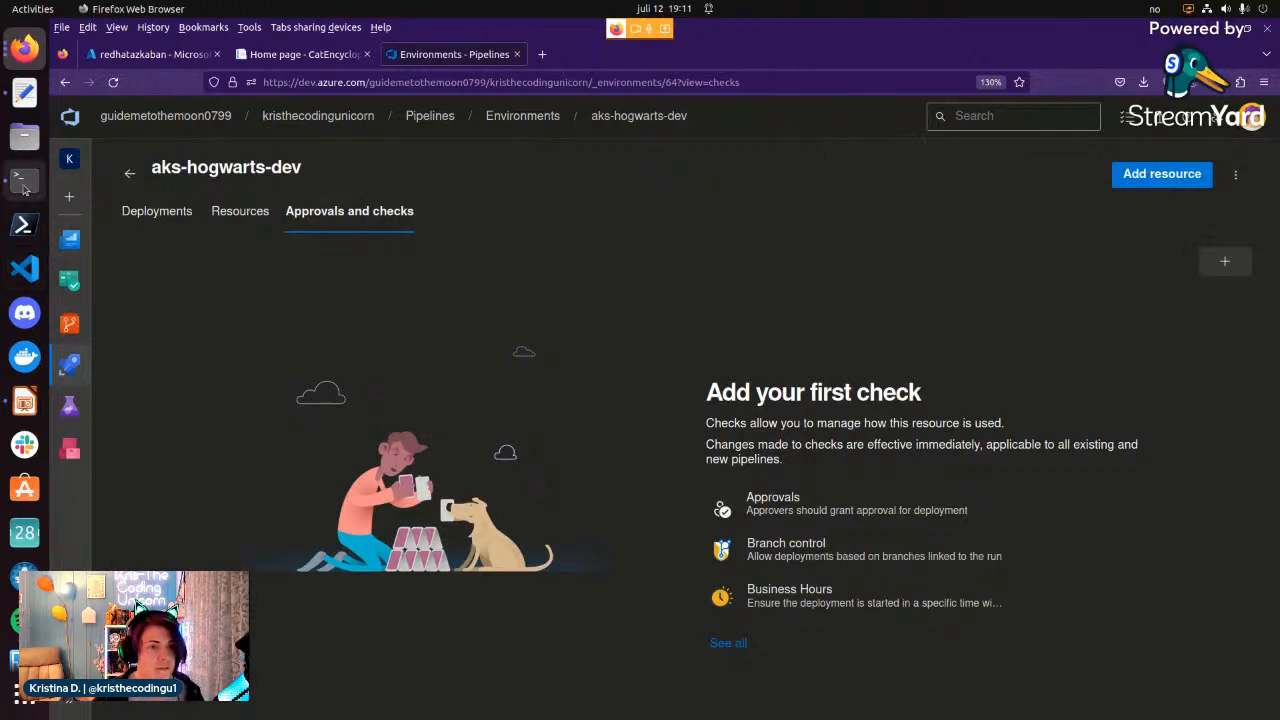
Switch to the LibreOffice Impress presentation and start the slide show from the Service Accounts slide.
left_click(38, 50)
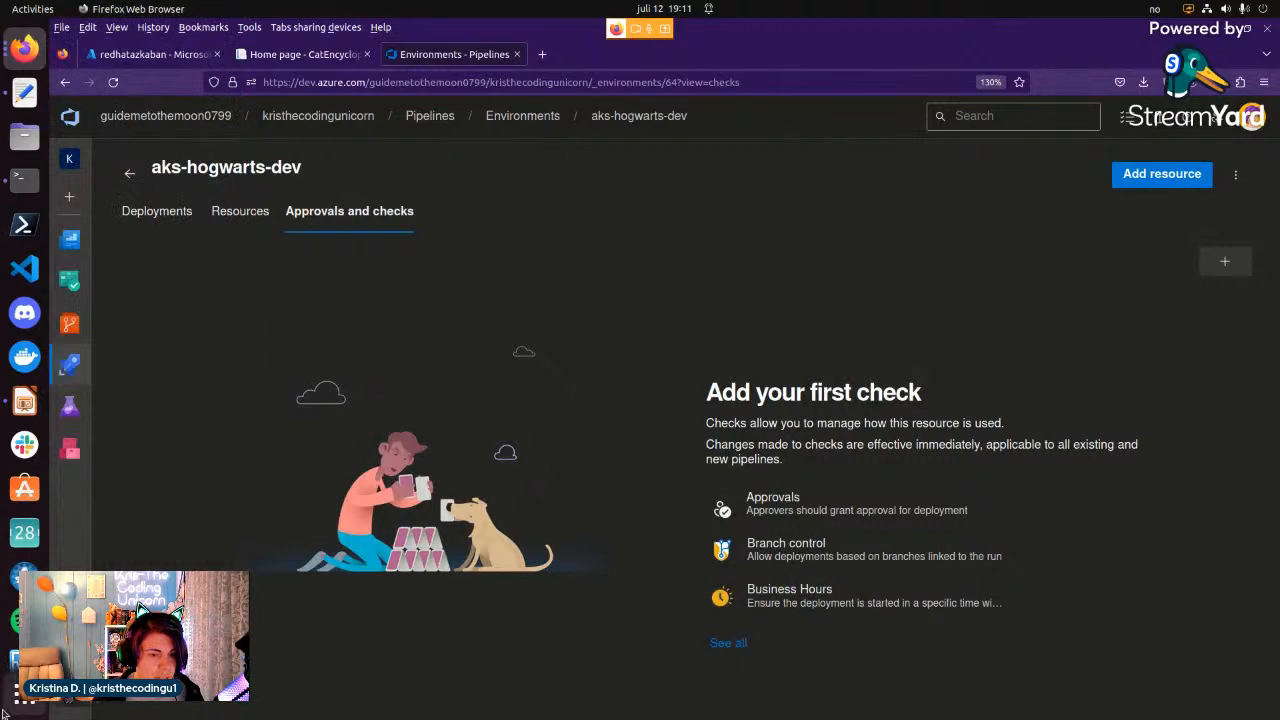
left_click(14, 408)
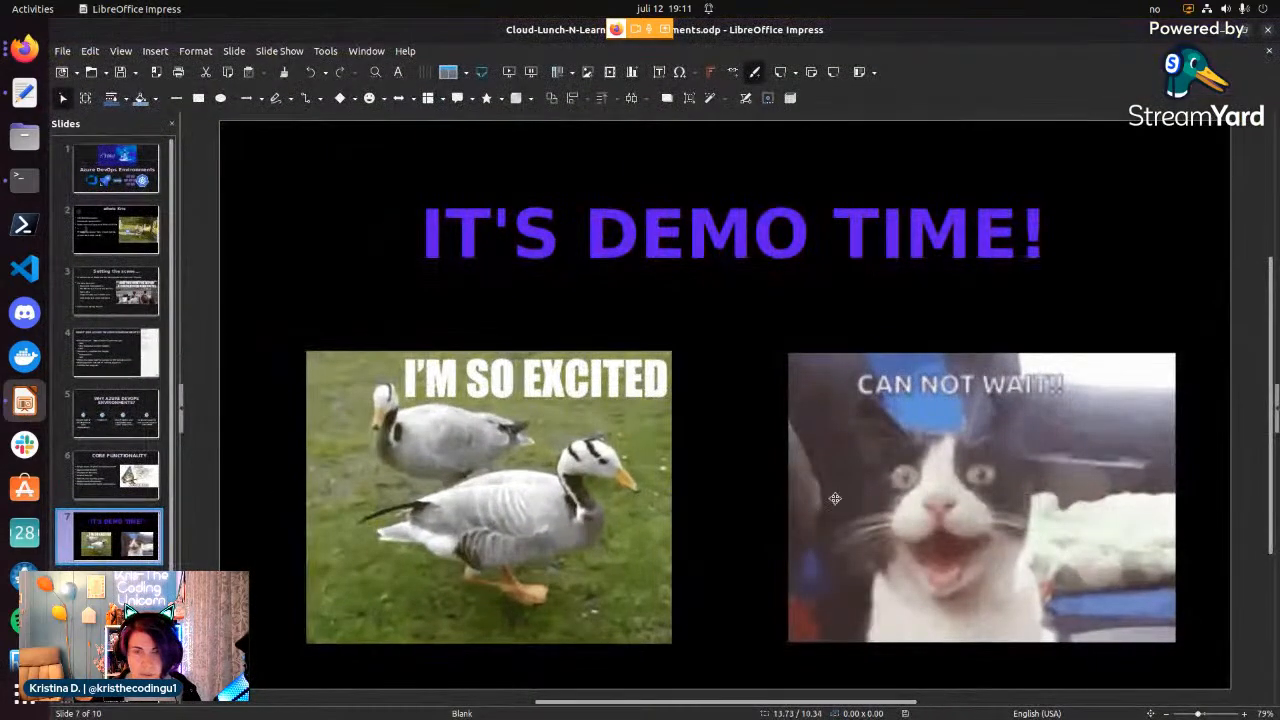
left_click(294, 54)
left_click(303, 69)
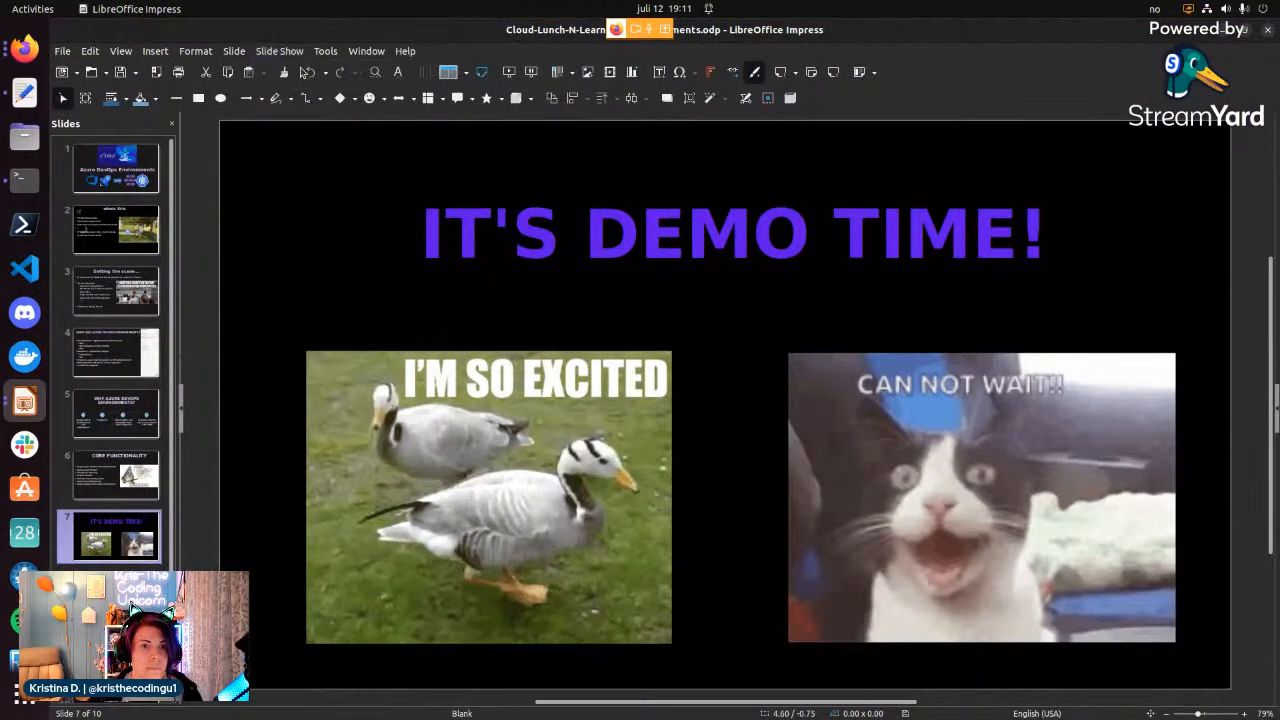
key("Escape")
scroll(137, 526, "down", 1)
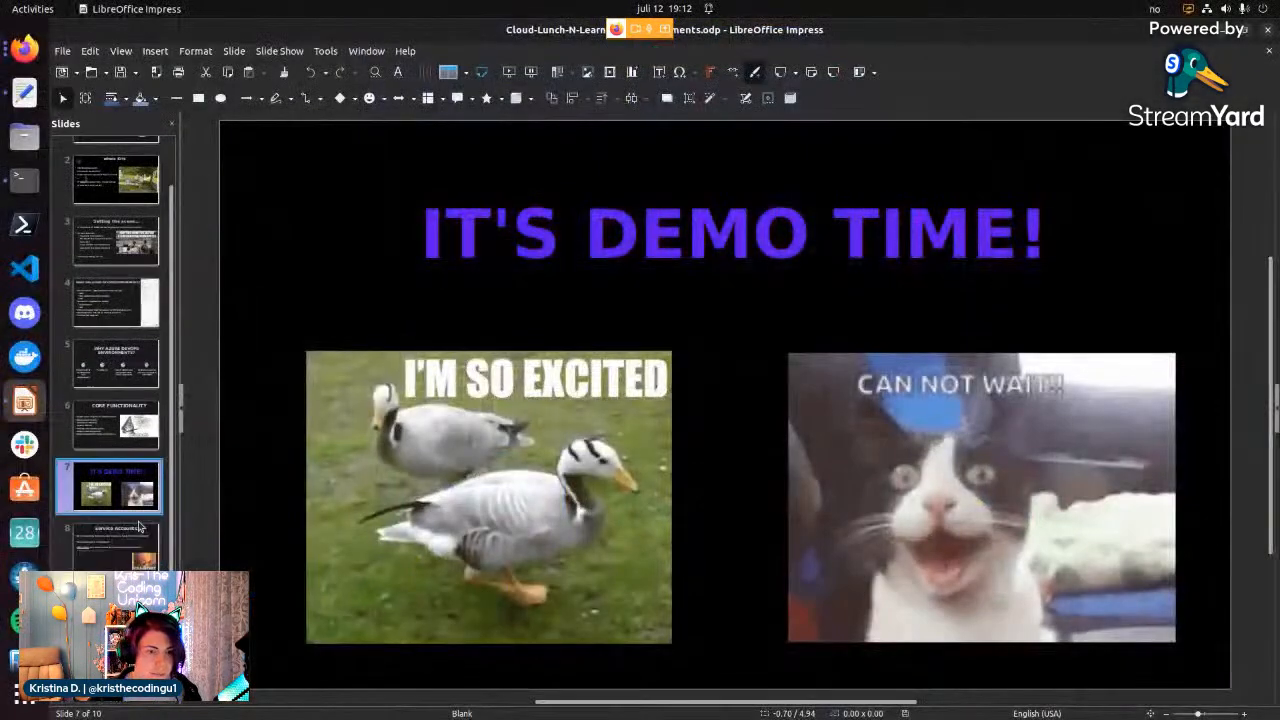
left_click(134, 546)
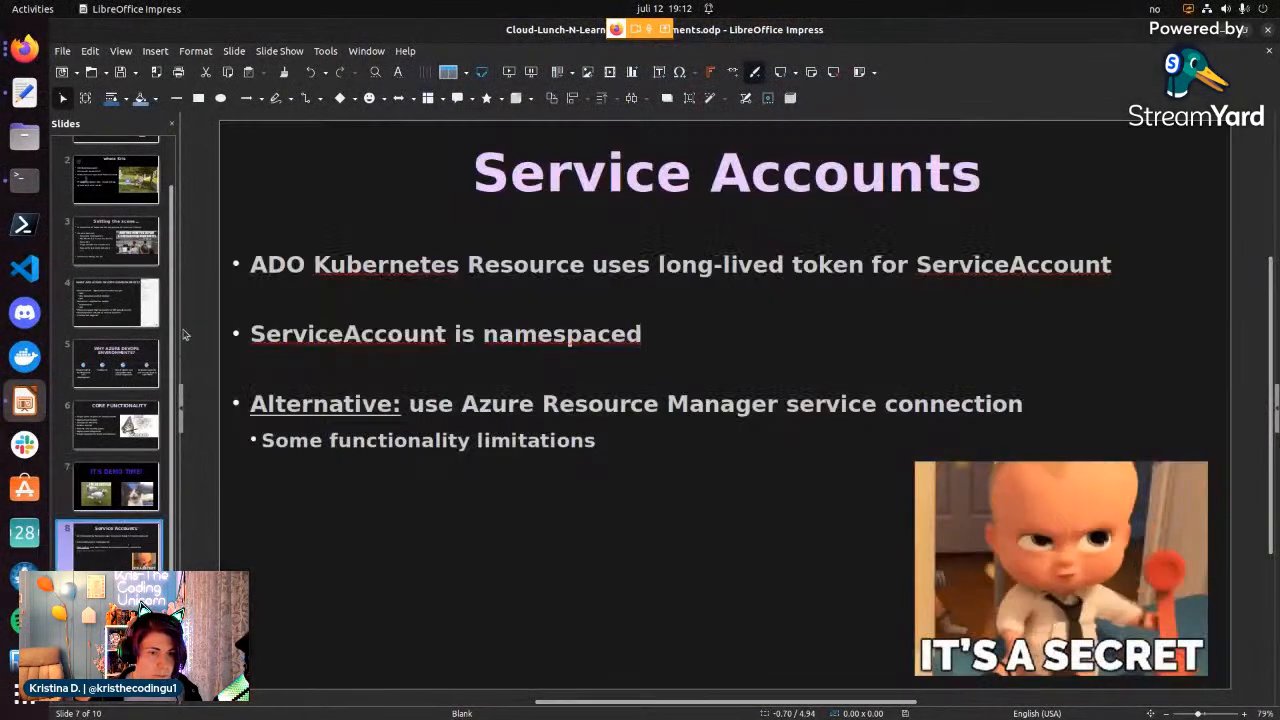
left_click(279, 51)
left_click(295, 88)
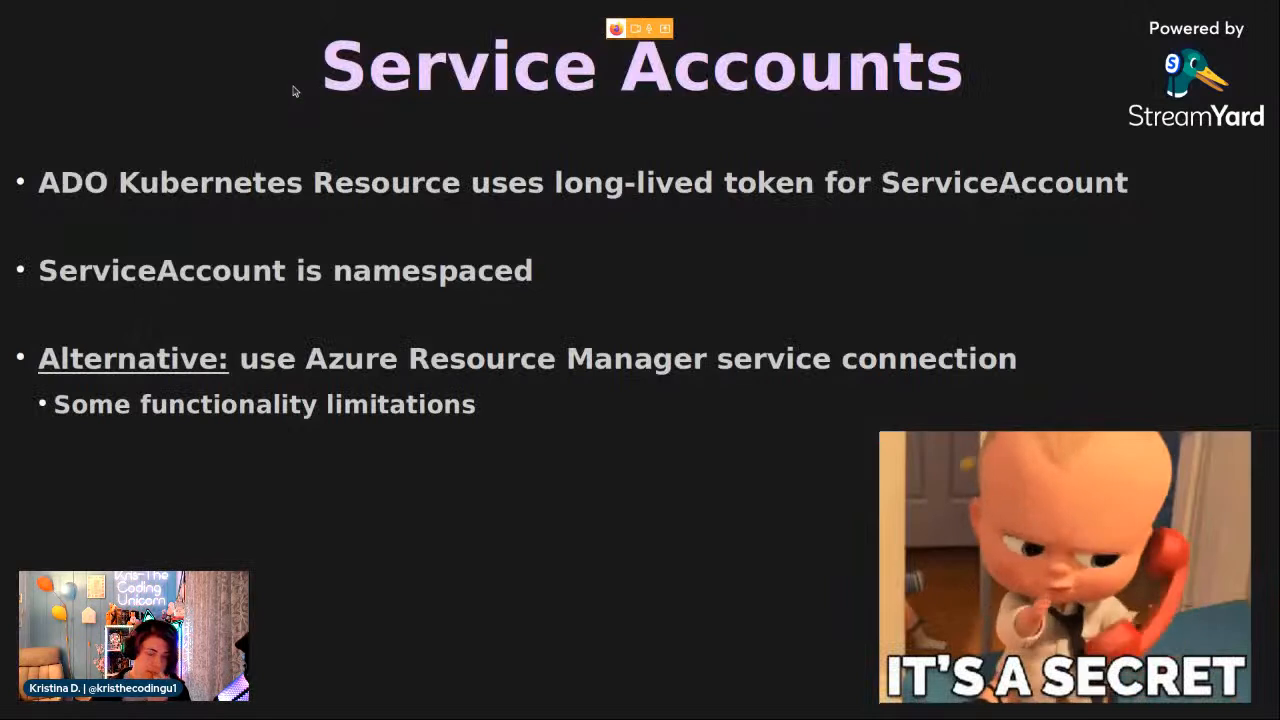
key("Tab")
key("Tab")
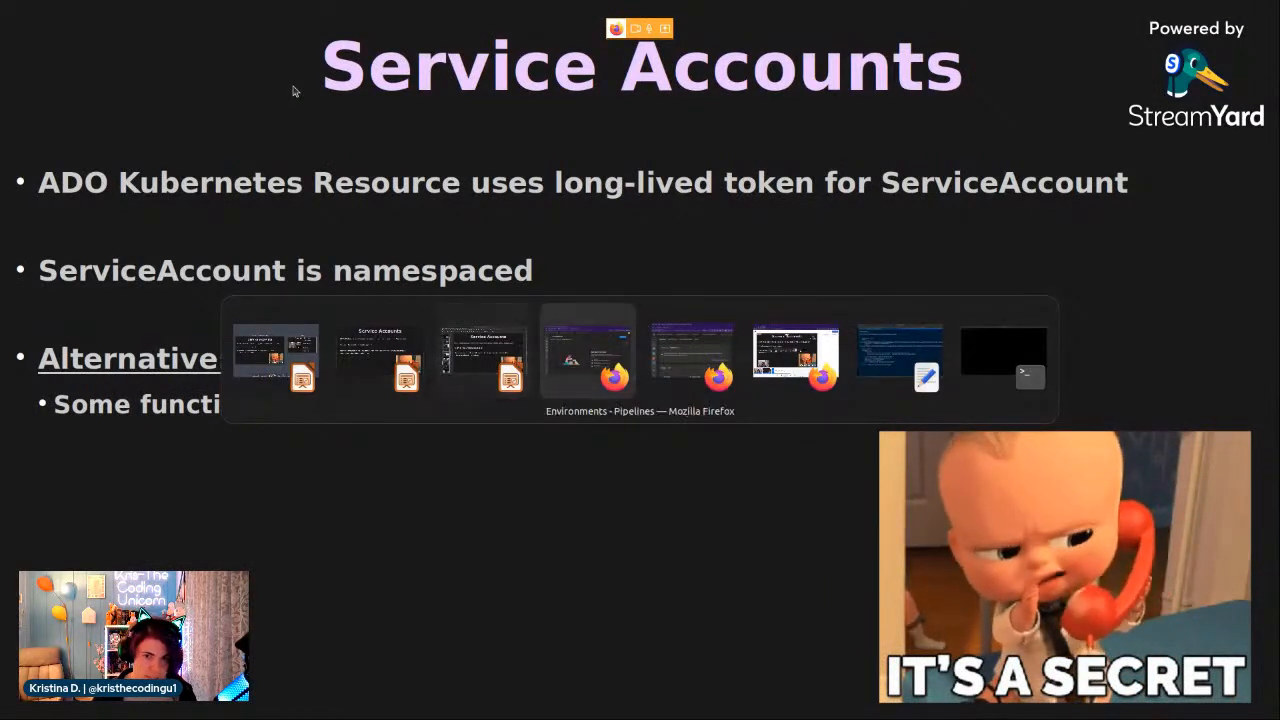
key("shift+Tab")
key("Tab")
key("Tab")
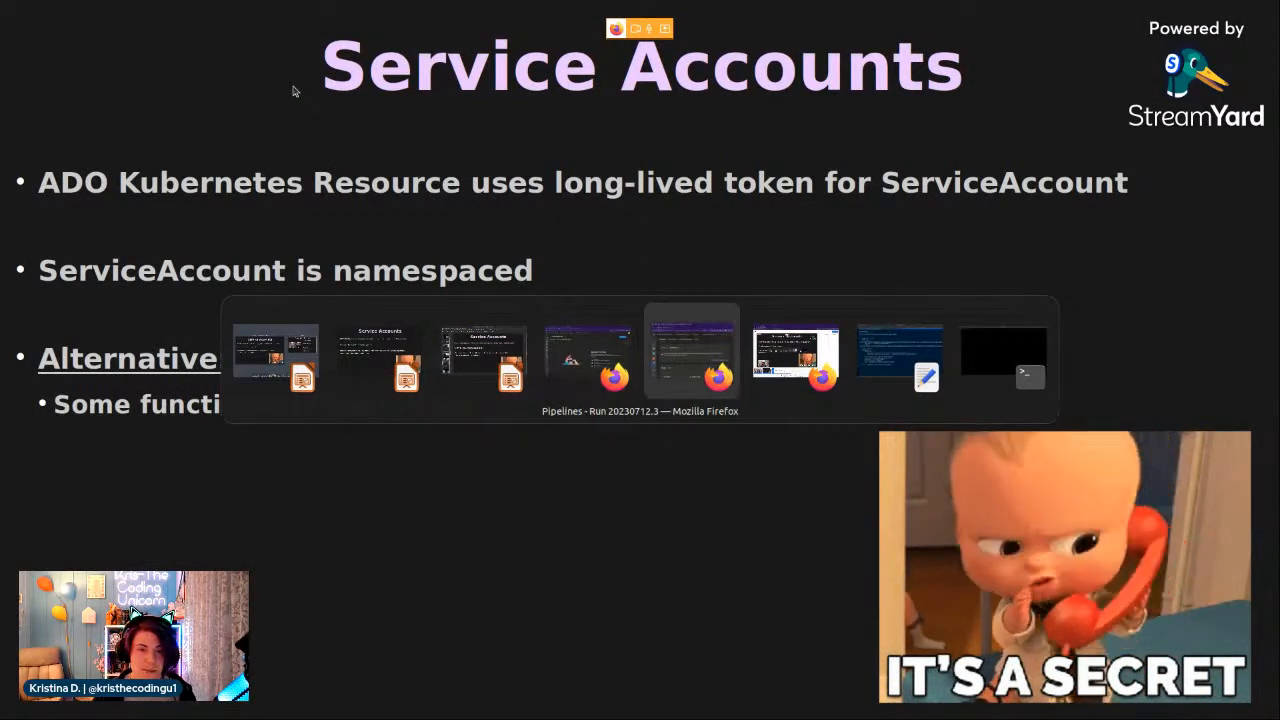
key("shift+Tab")
key("shift+Tab")
key("Tab")
key("Tab")
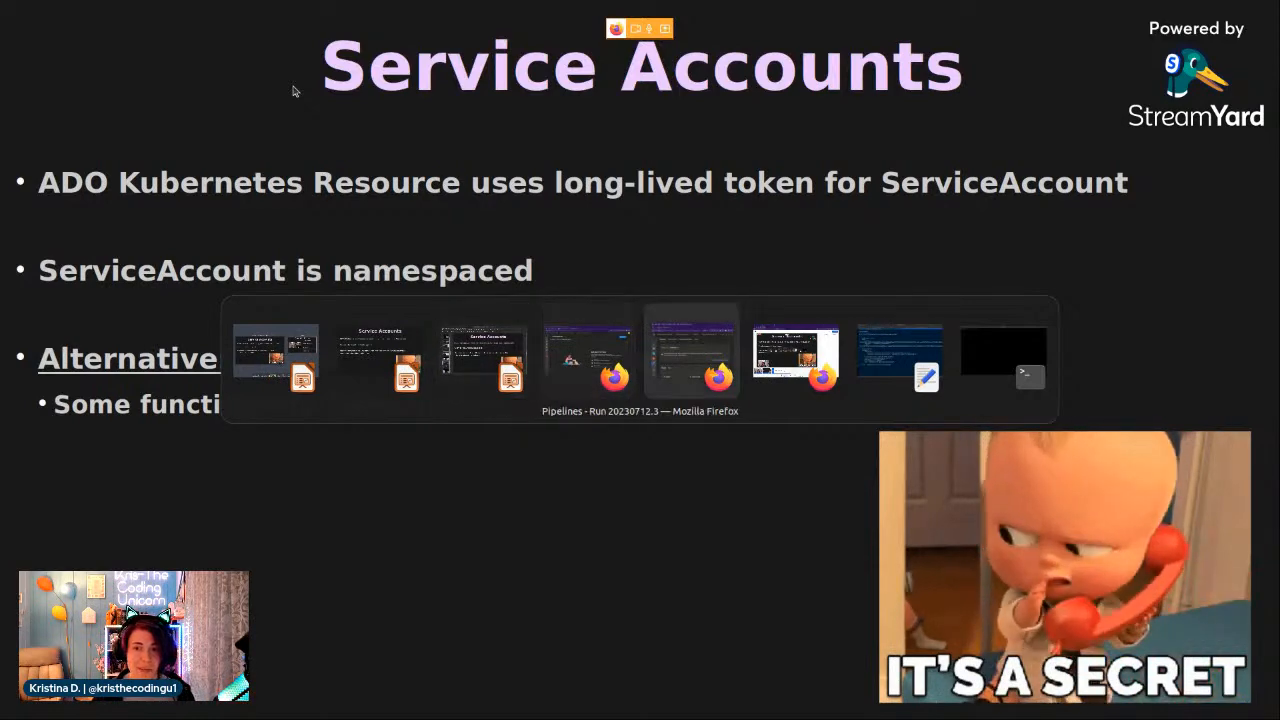
key("Tab")
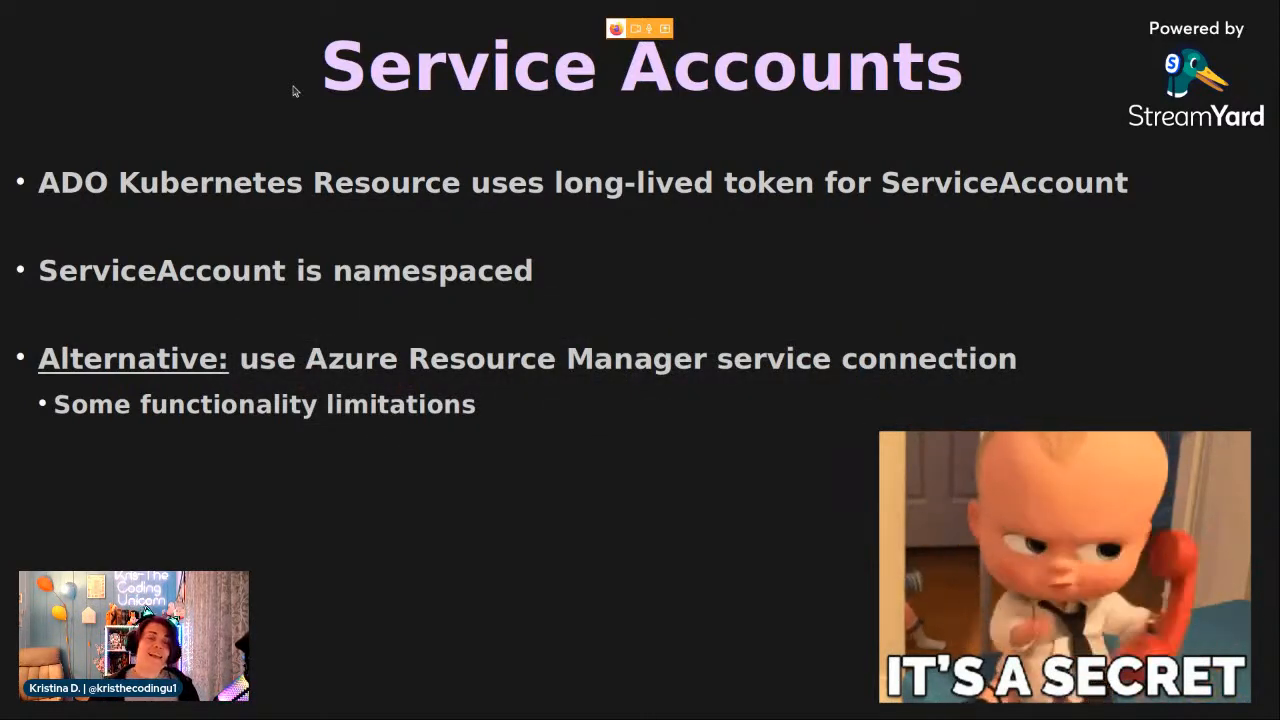
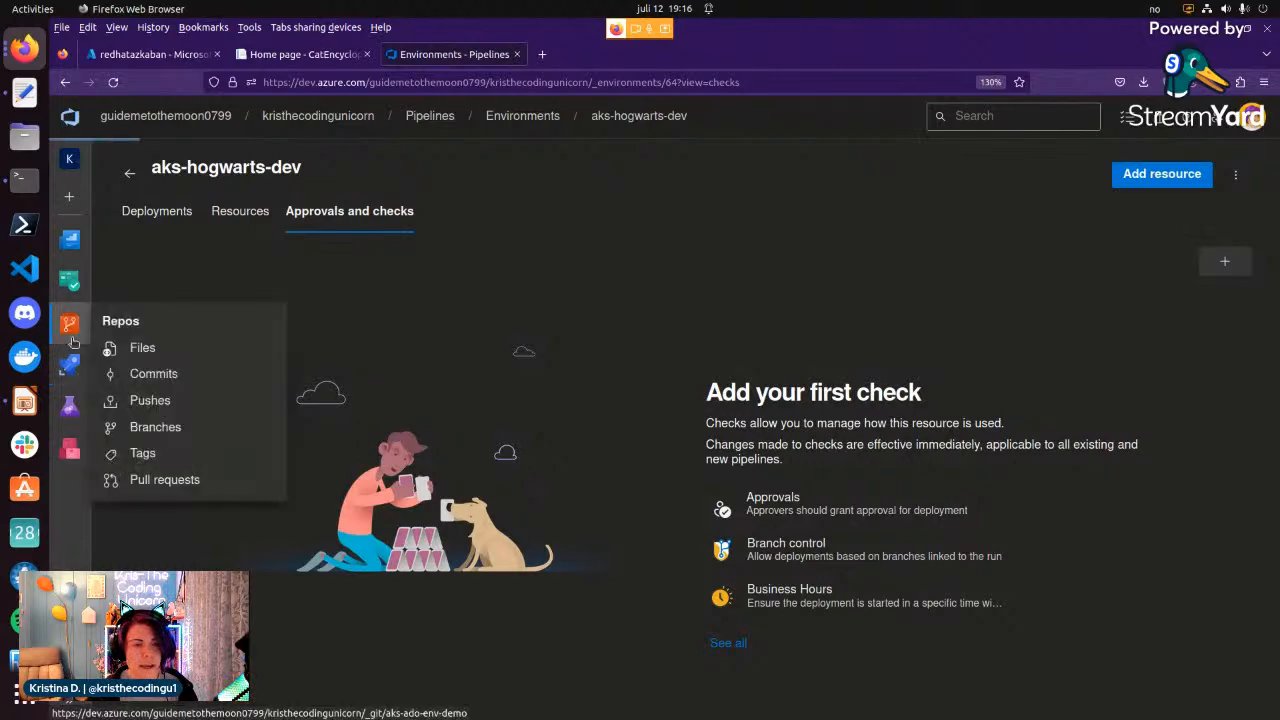
Switch to the another-repo repository, view its templates folder and open azure-pipeline.yaml.
left_click(69, 324)
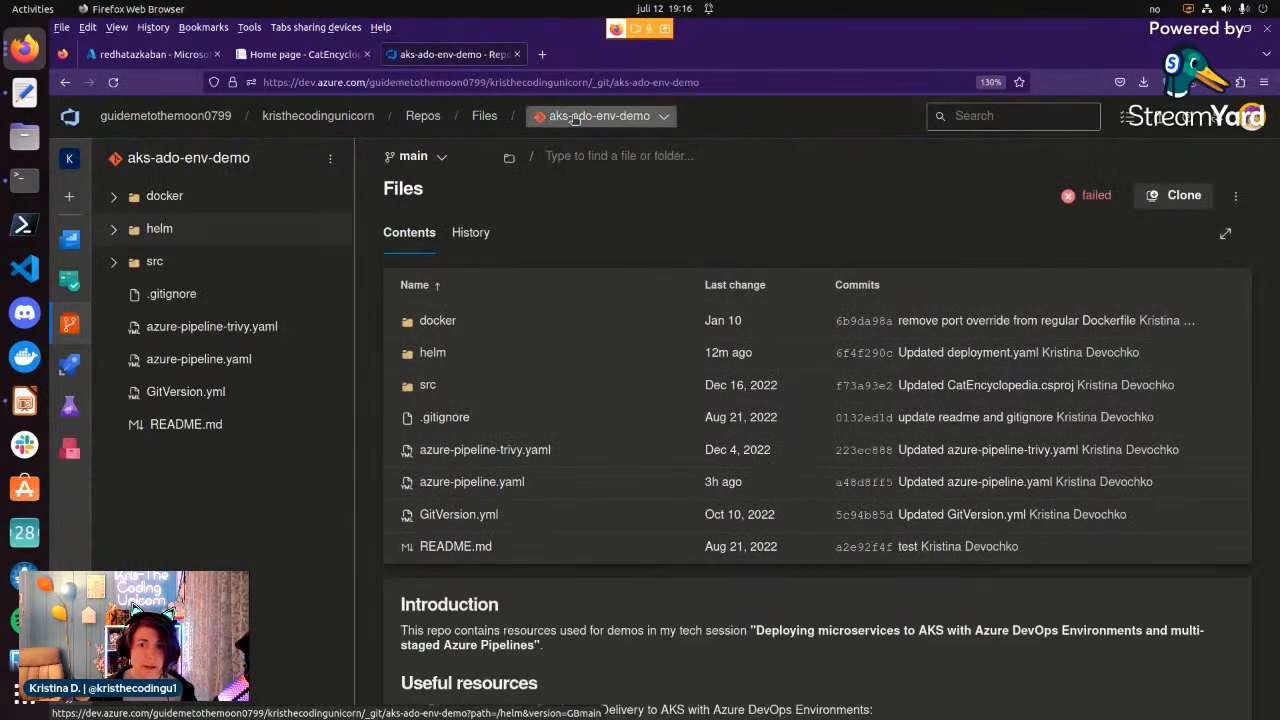
left_click(552, 116)
left_click(592, 213)
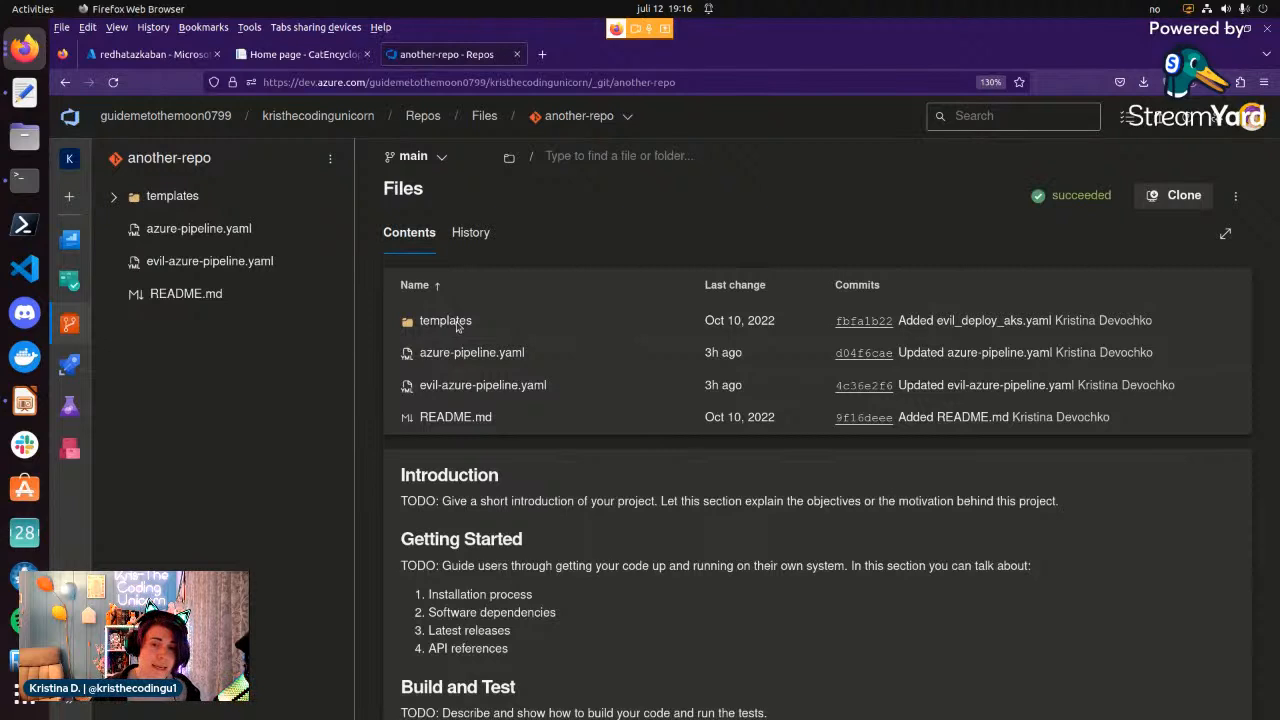
left_click(445, 321)
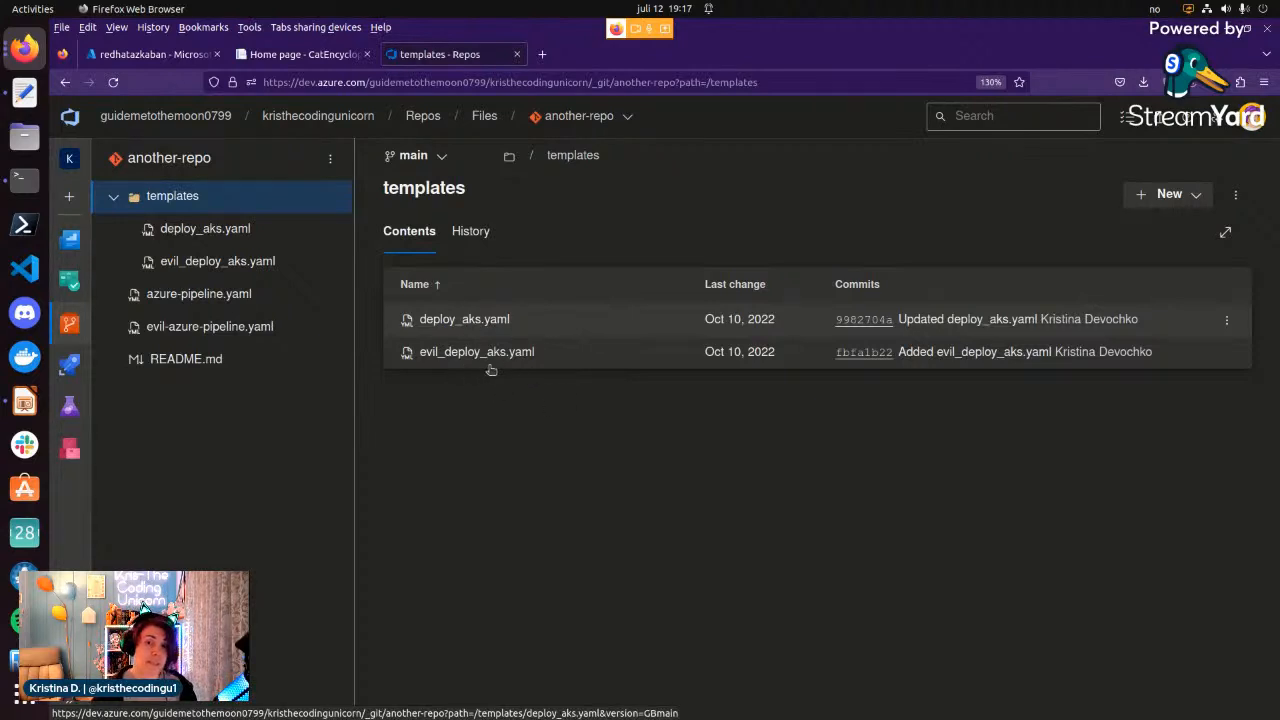
left_click(238, 298)
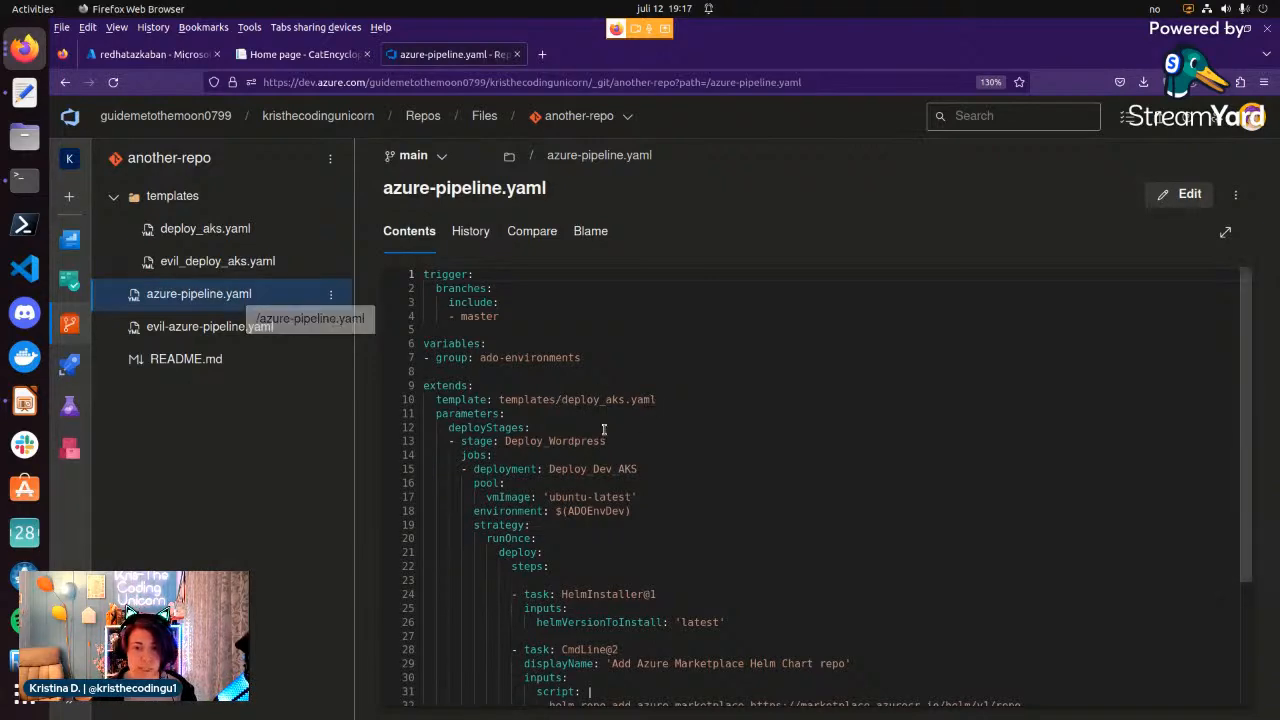
Examine the extended template, the Deploy_Wordpress stage and the environment variable referenced in azure-pipeline.yaml.
scroll(604, 430, "up", 3)
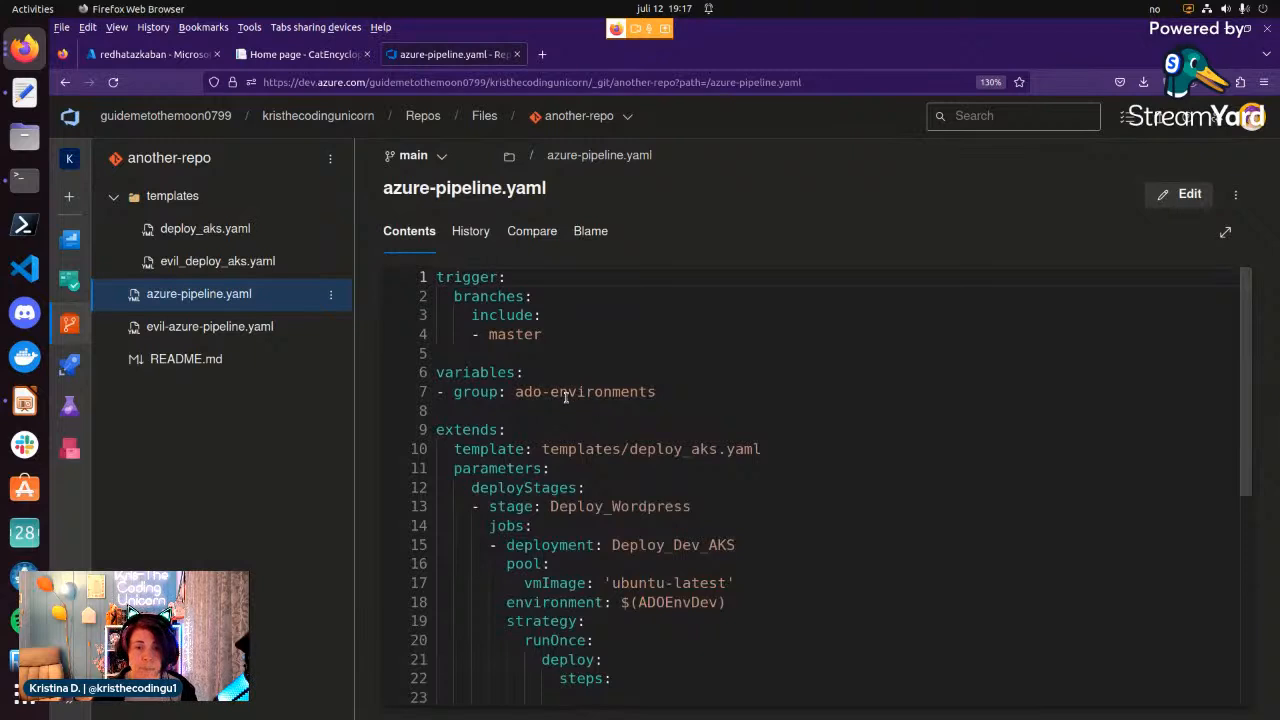
scroll(655, 393, "down", 1)
scroll(655, 393, "down", 2)
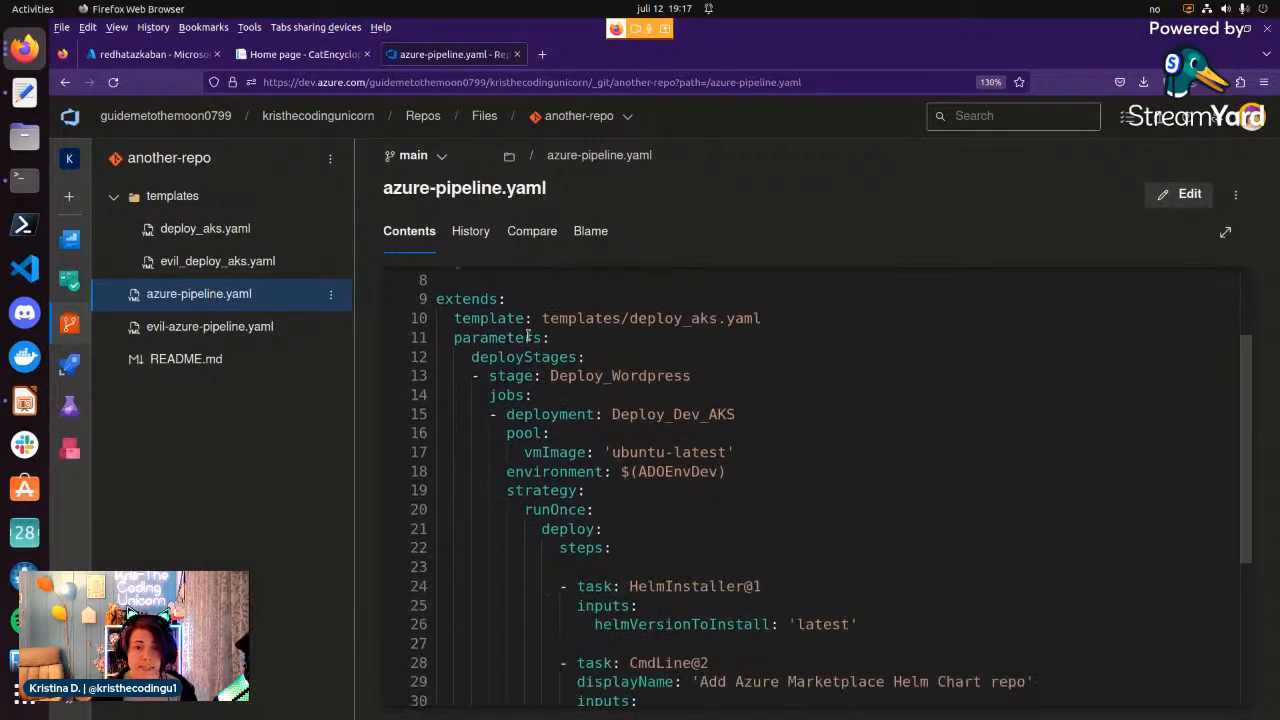
left_click(540, 414)
scroll(540, 414, "down", 2)
left_click(735, 387)
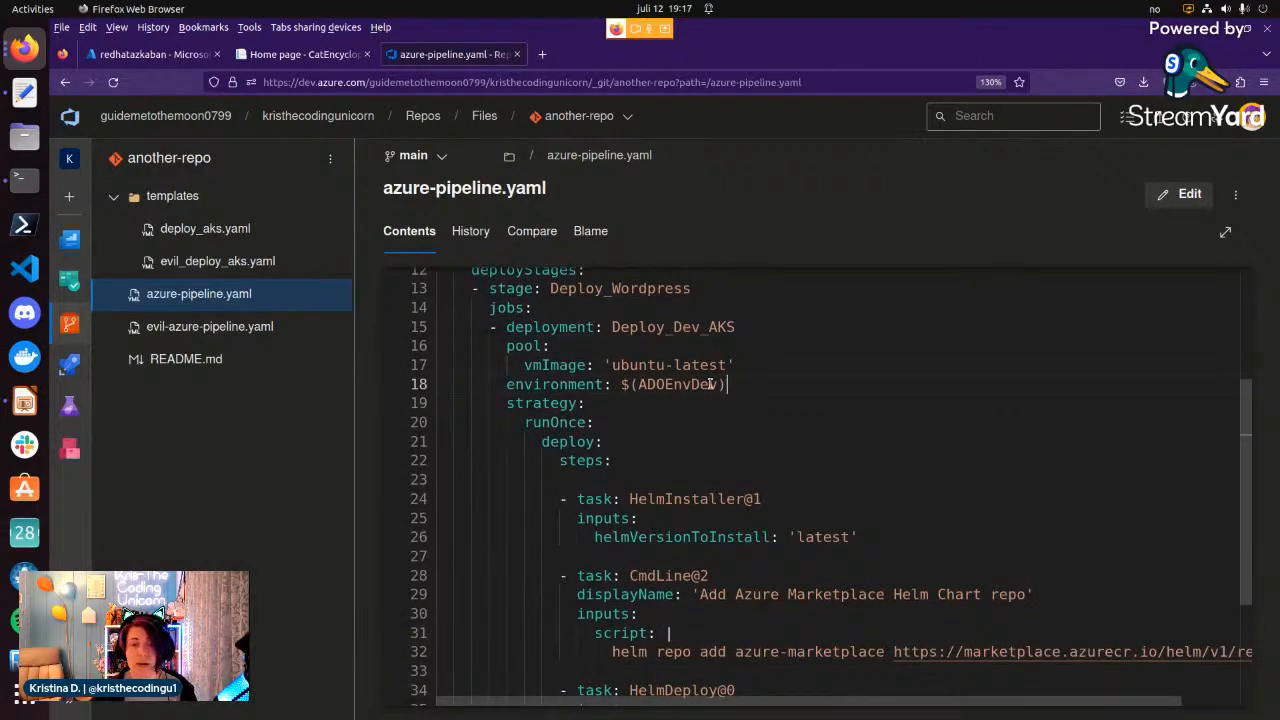
left_click_drag(622, 384, 727, 384)
left_click(633, 412)
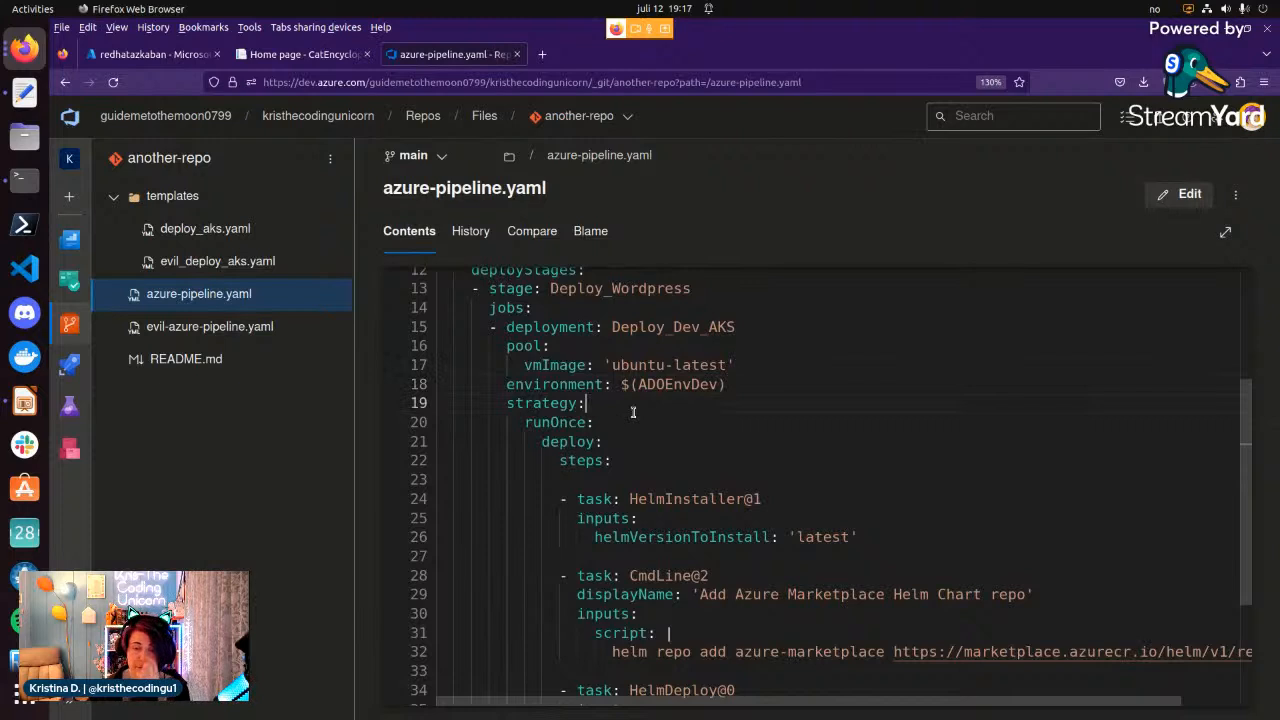
Examine the HelmDeploy task's connection type, subscription, resource group and cluster inputs in azure-pipeline.yaml.
scroll(610, 462, "down", 5)
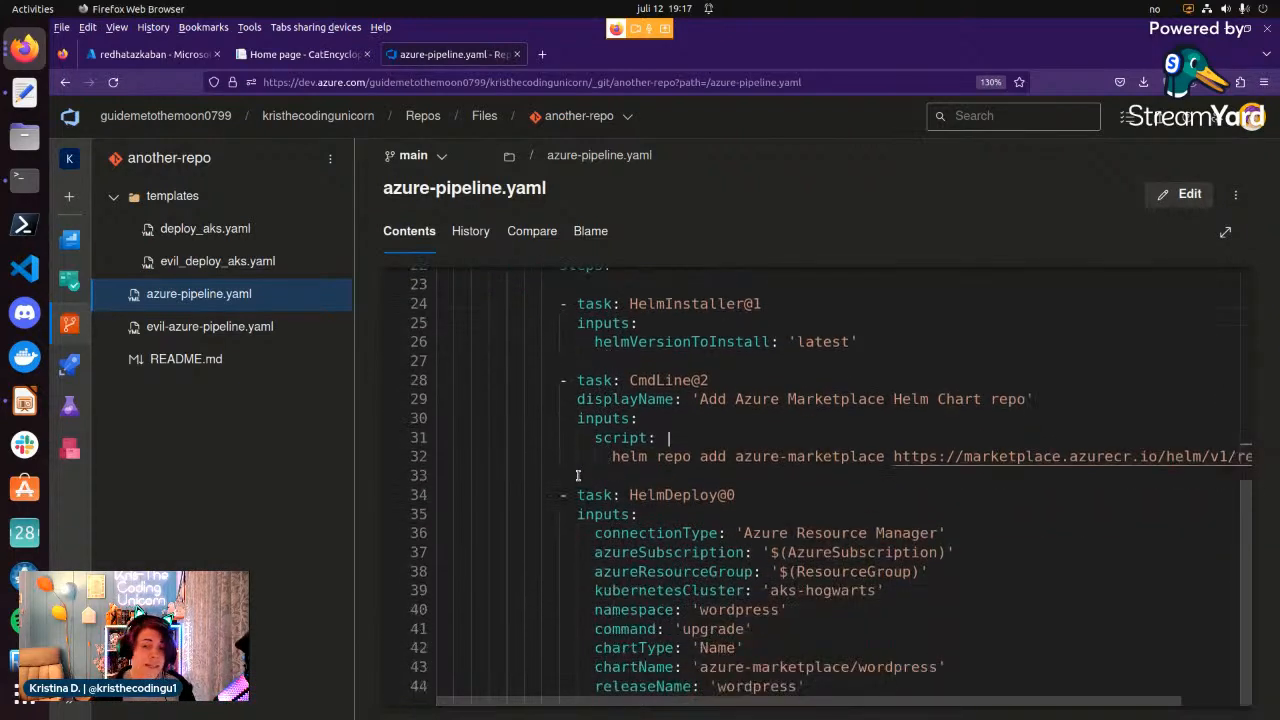
left_click(593, 532)
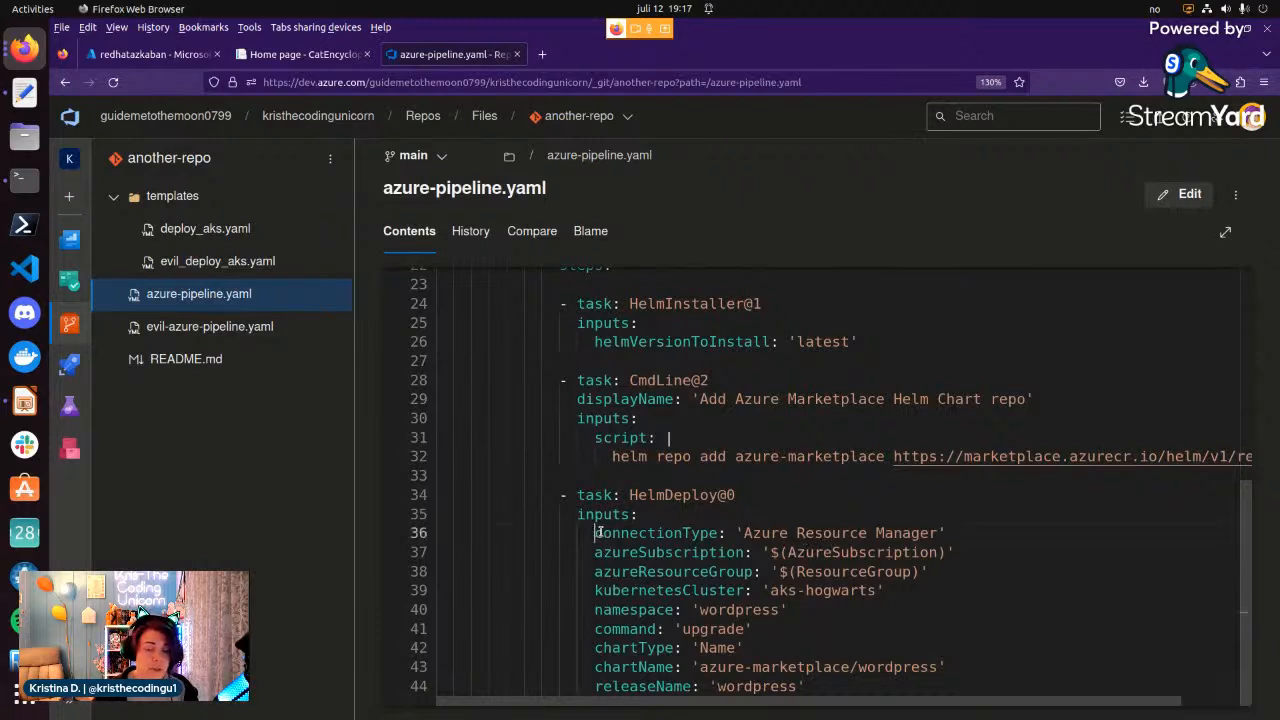
left_click_drag(594, 532, 606, 531)
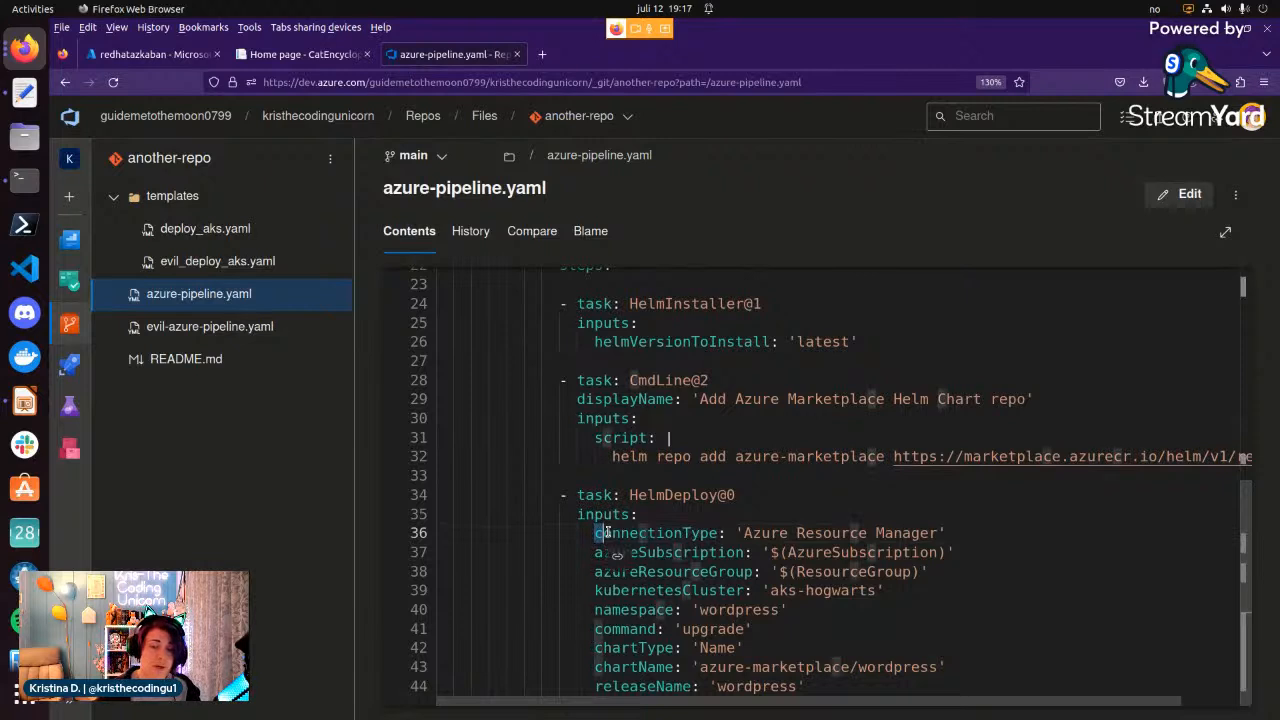
left_click(955, 534)
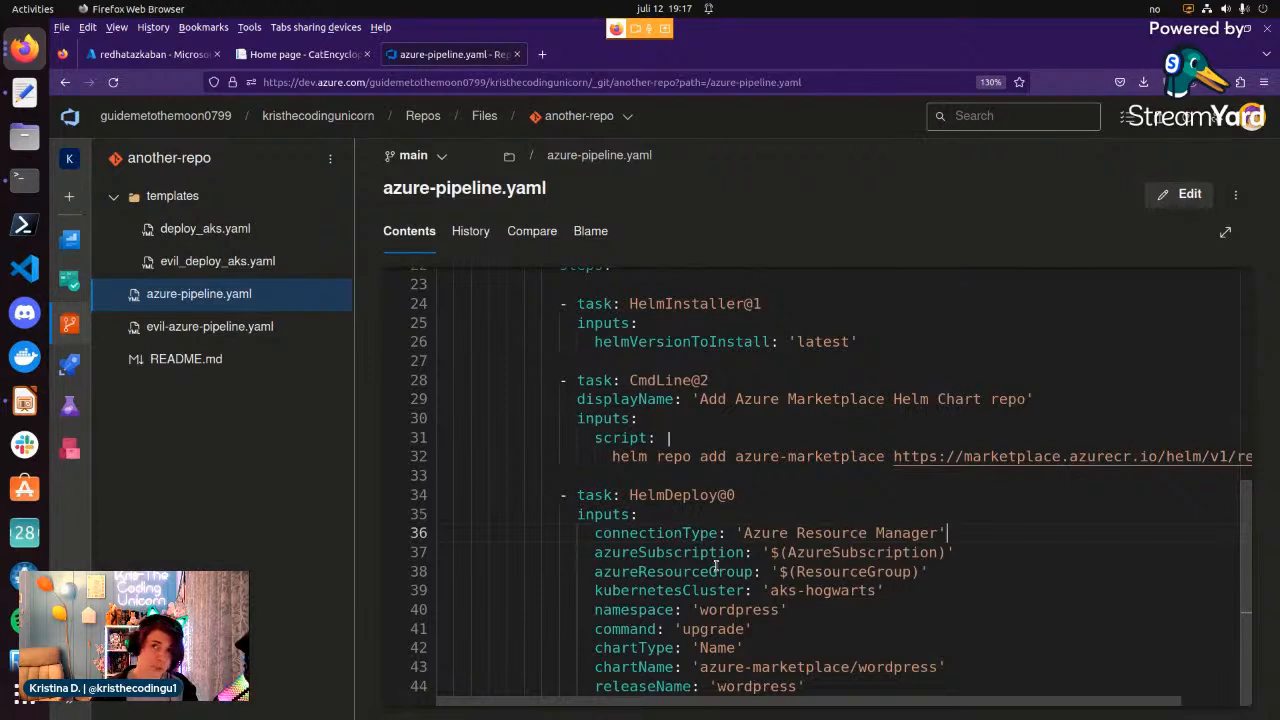
left_click(704, 569)
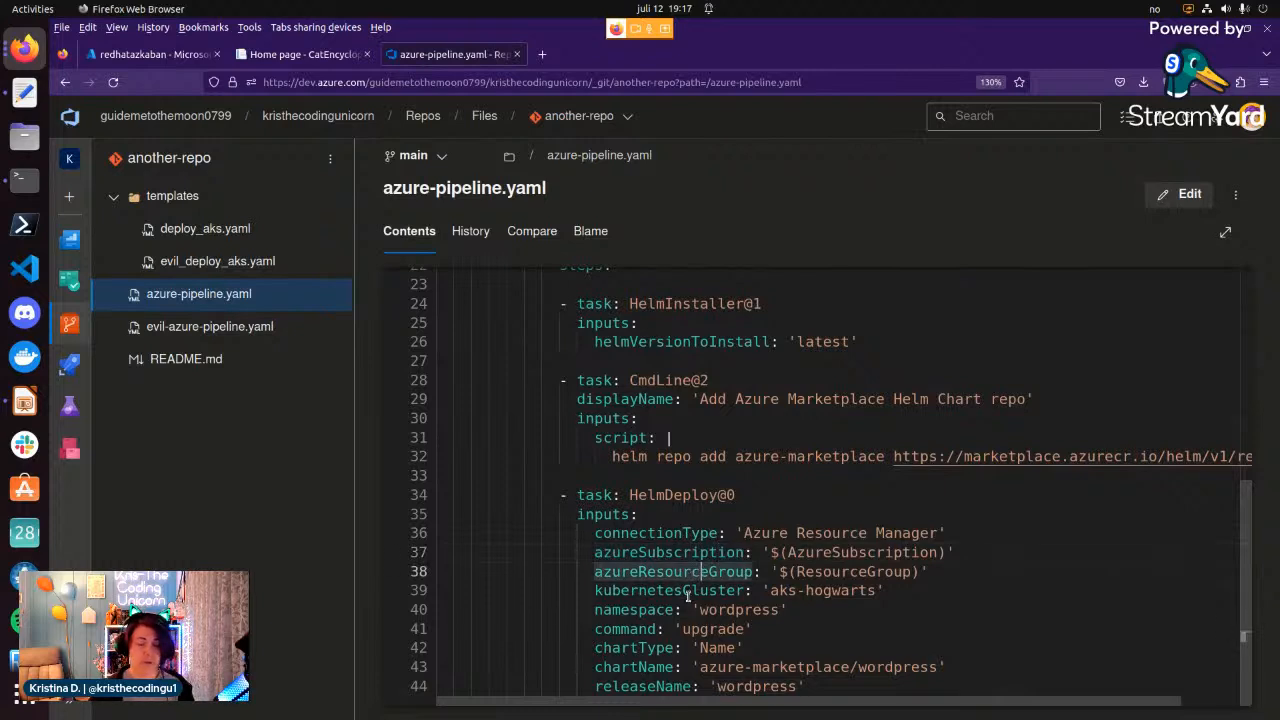
left_click(686, 590)
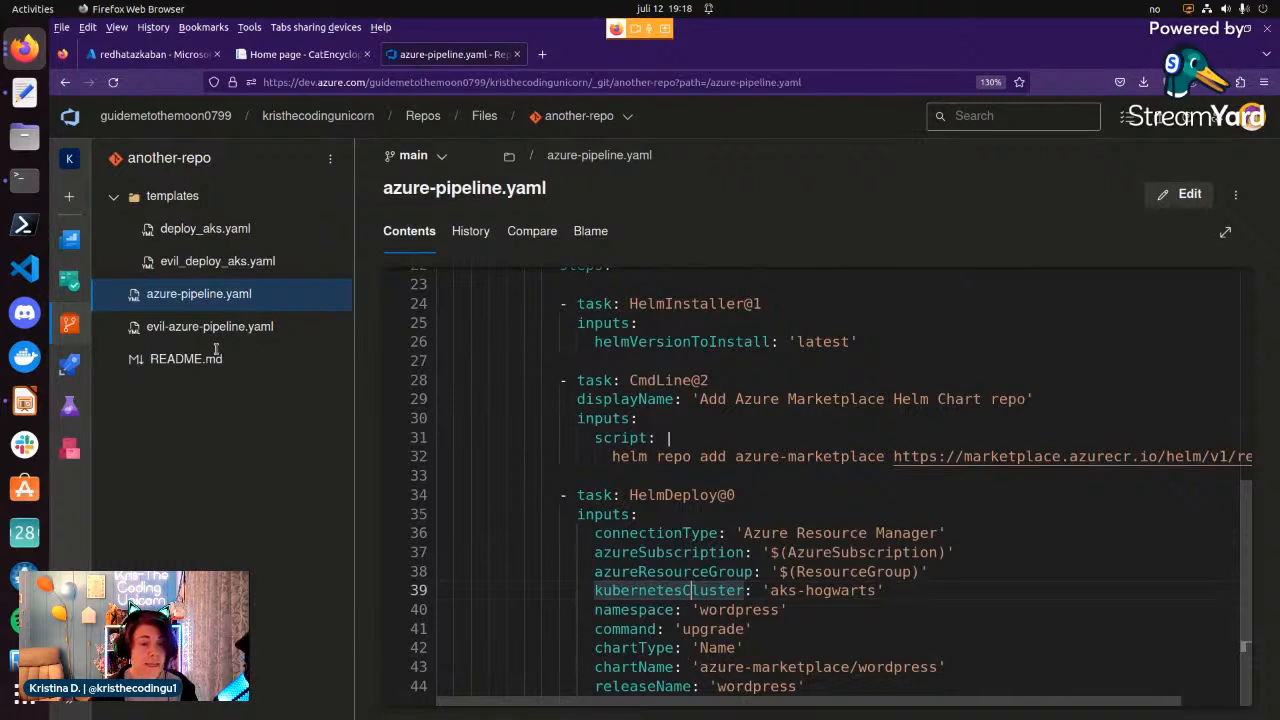
Open the aks-hogwarts-dev environment, view its resources and go to its approvals and checks.
left_click(75, 364)
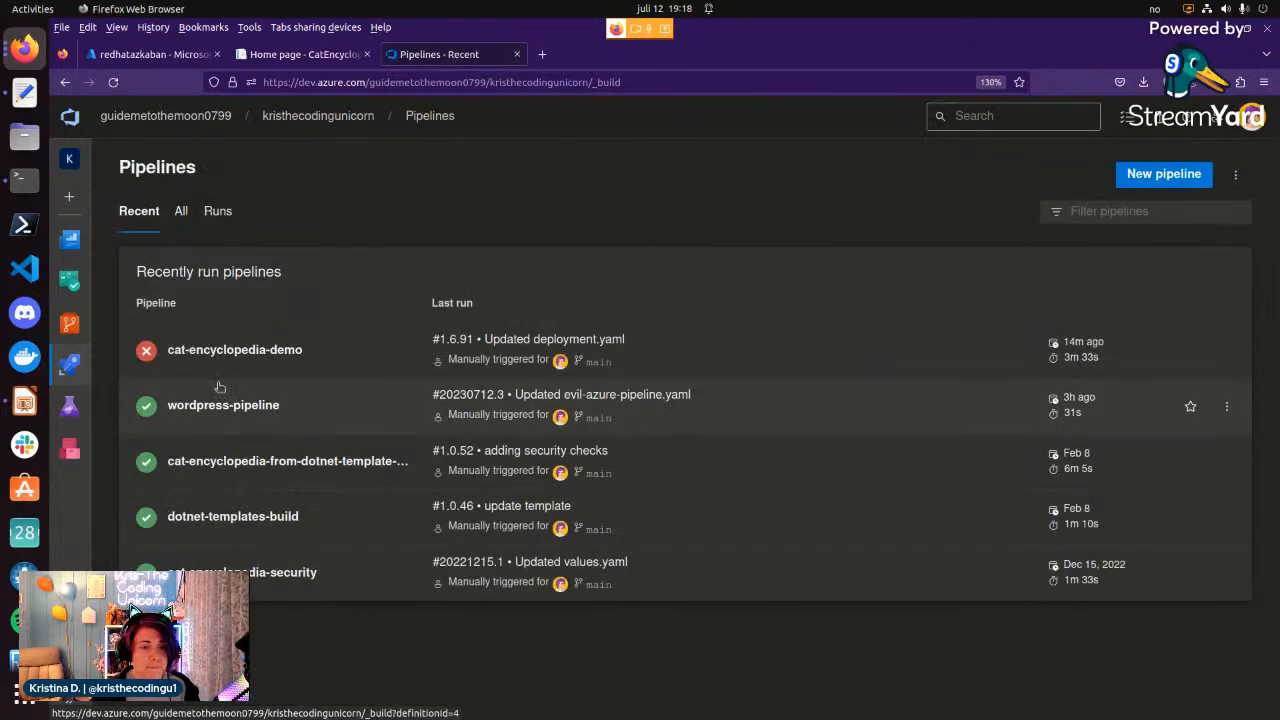
mouse_move(69, 364)
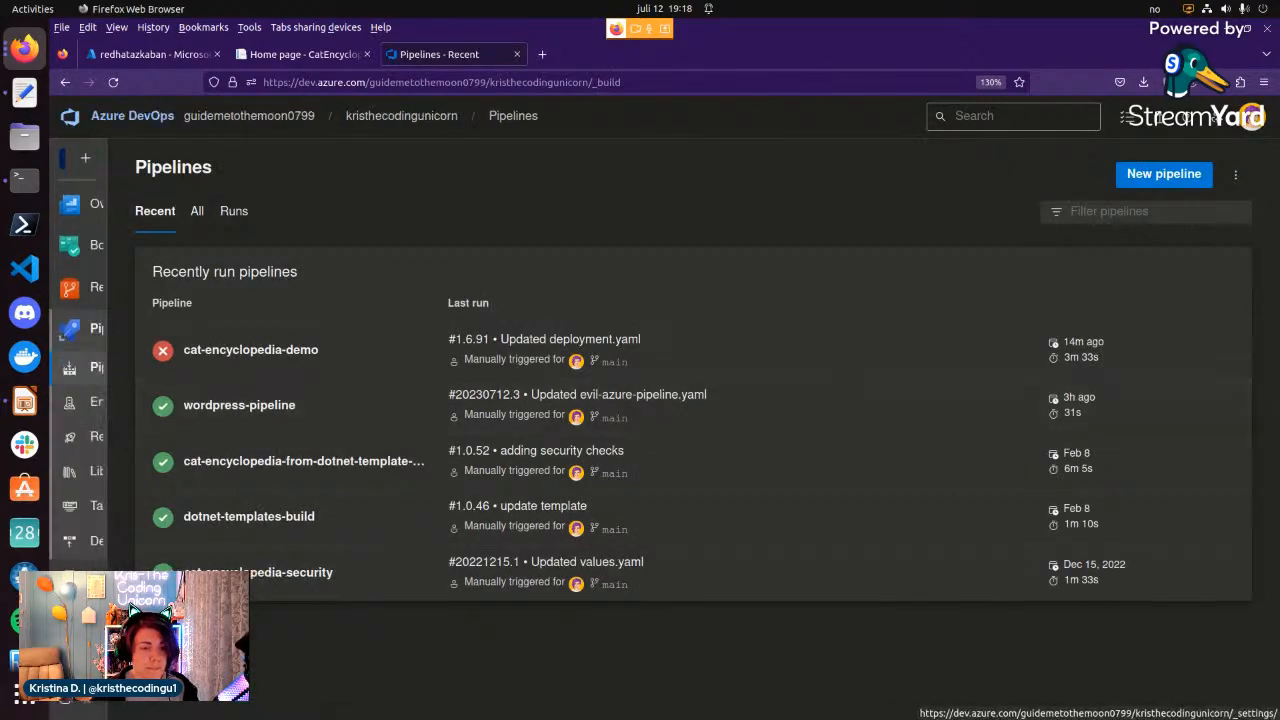
left_click(118, 402)
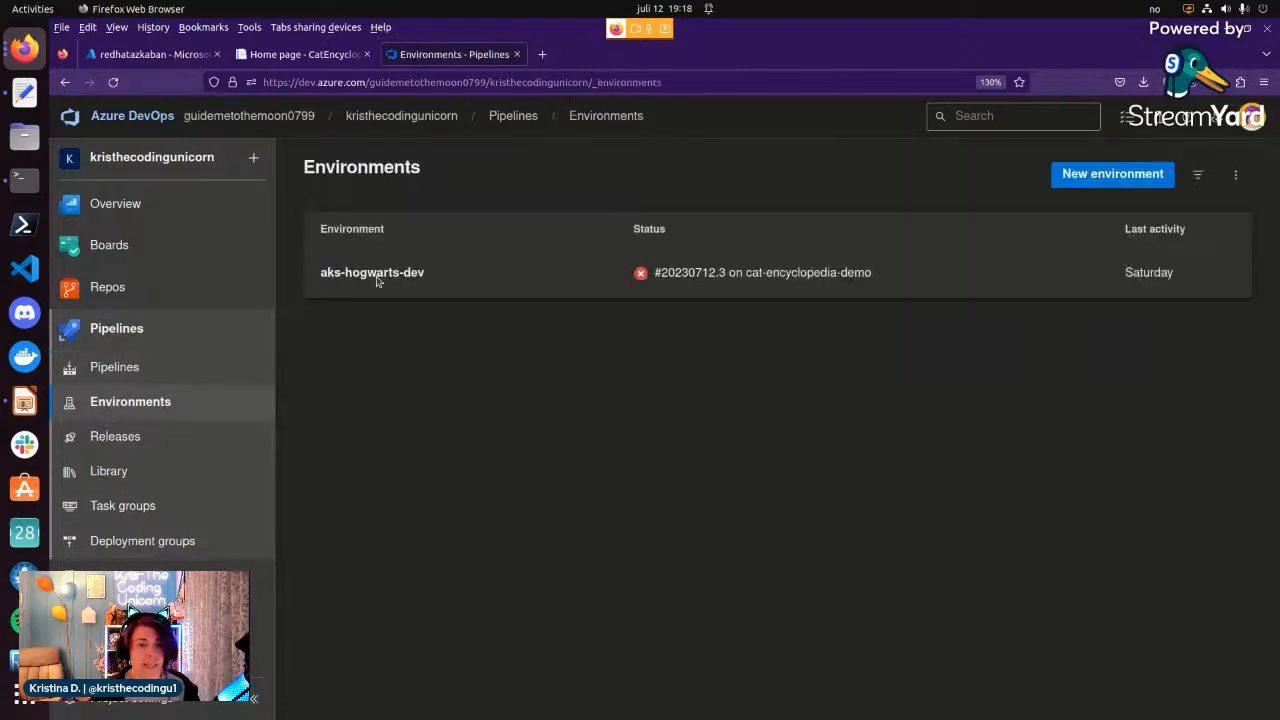
left_click(379, 273)
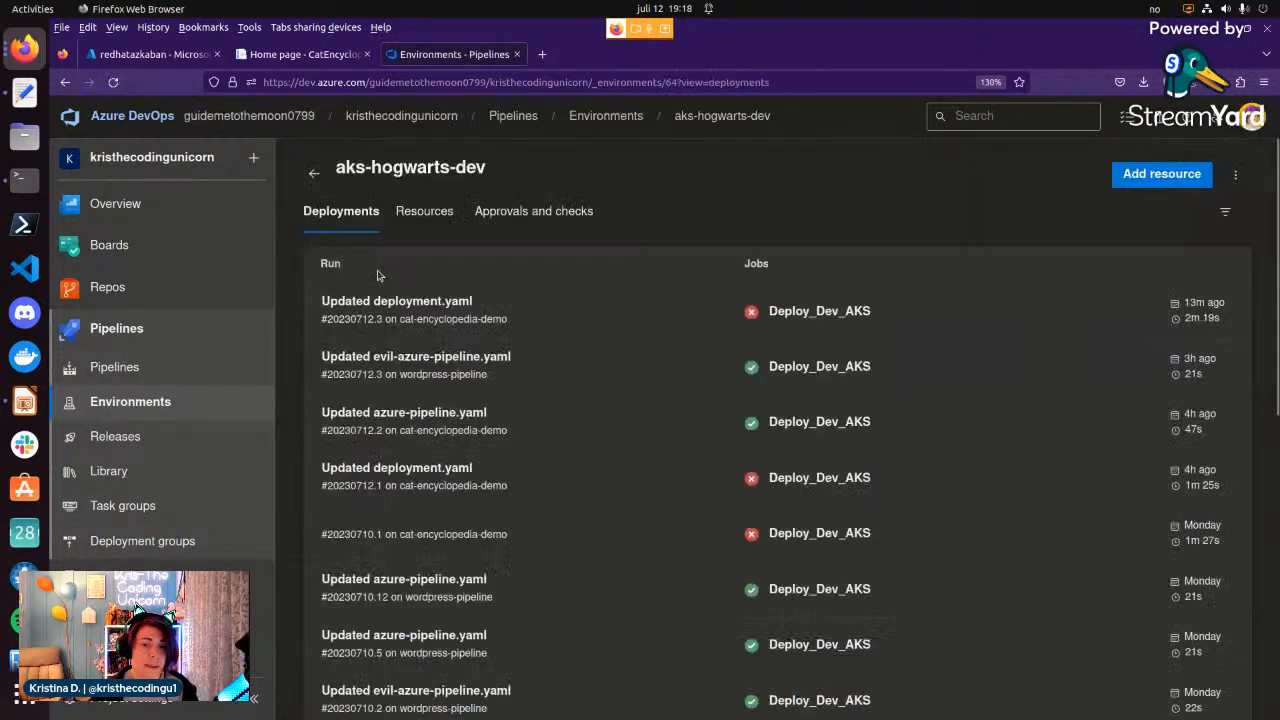
left_click(417, 214)
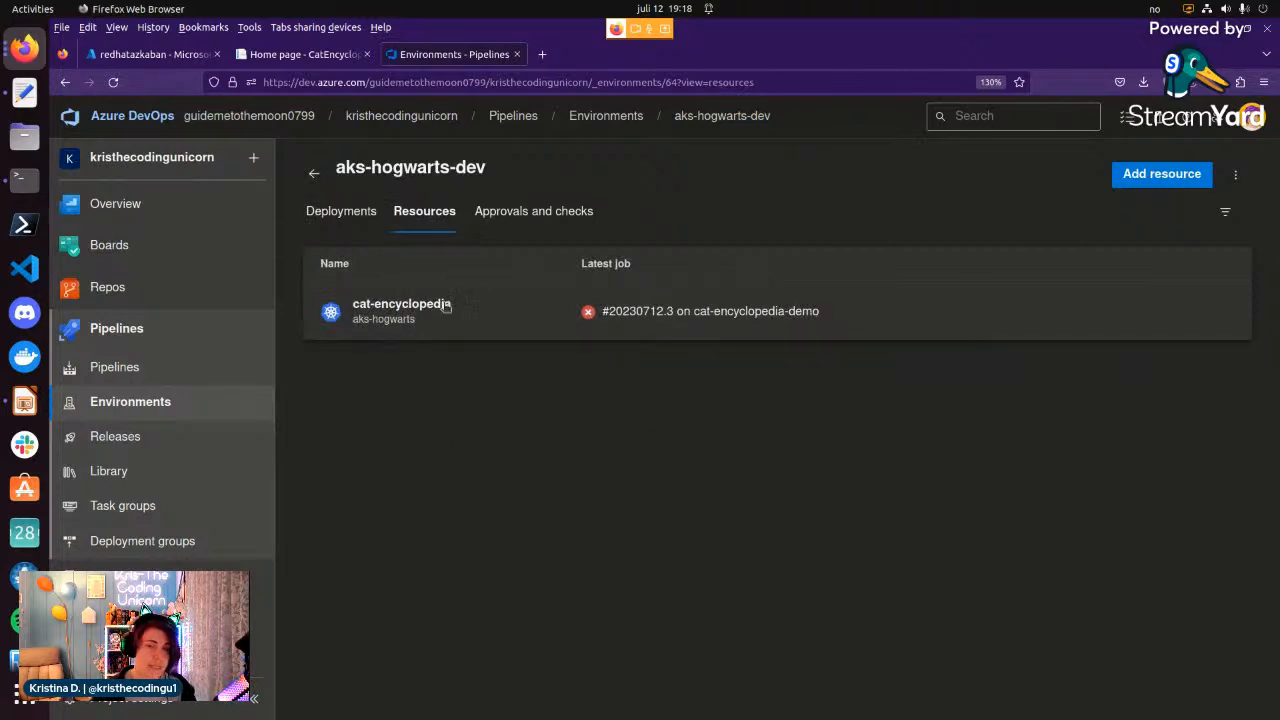
left_click(574, 213)
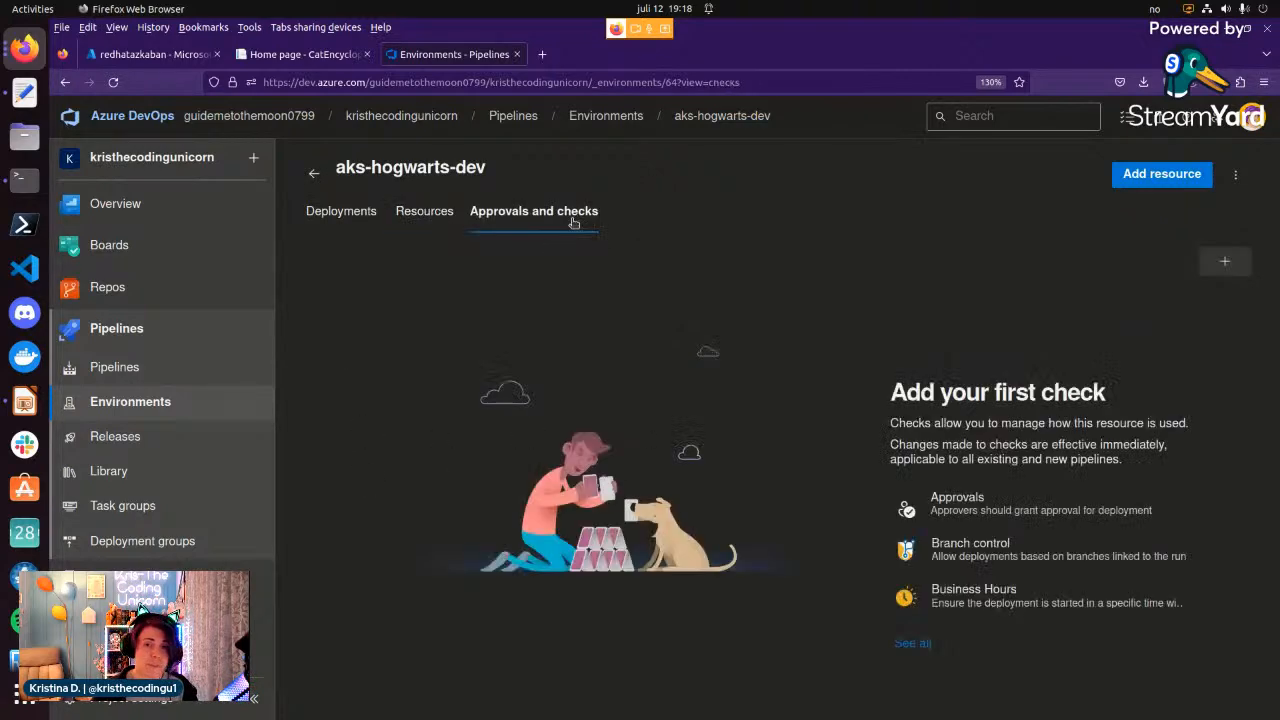
Start a Required template check for aks-hogwarts-dev and open the form for a new required YAML template.
left_click(1224, 264)
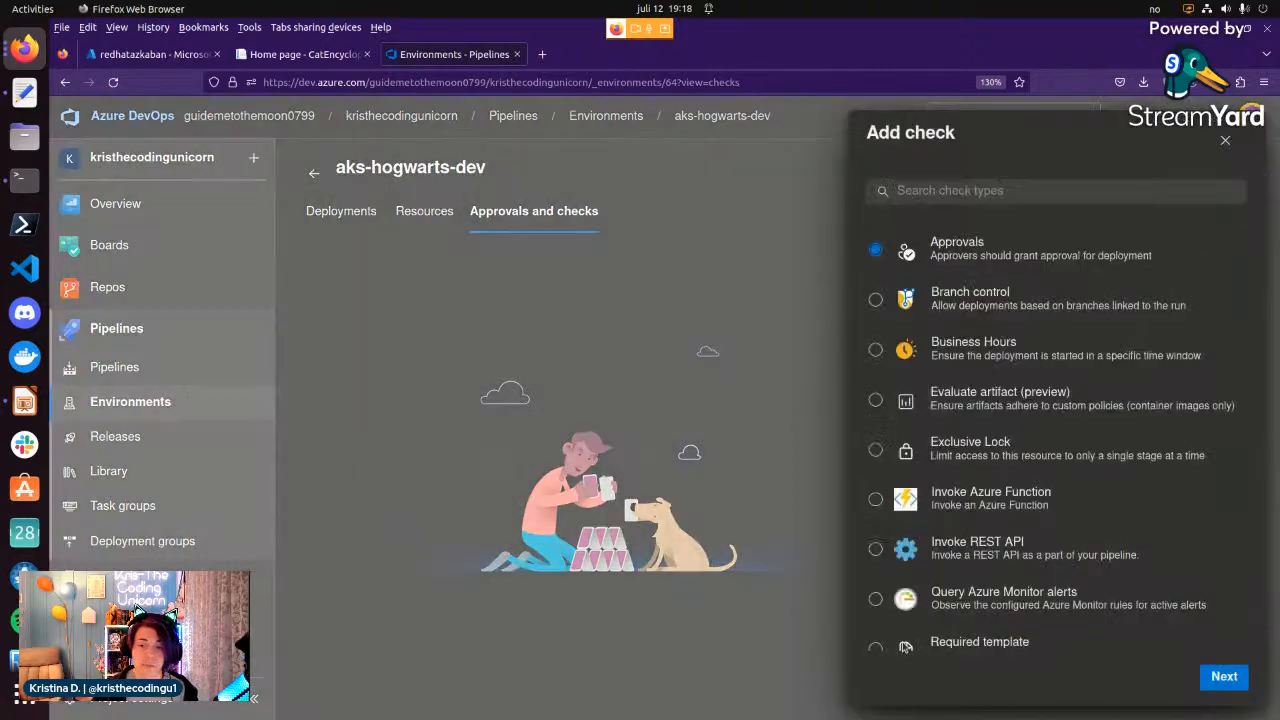
scroll(906, 645, "down", 1)
left_click(876, 626)
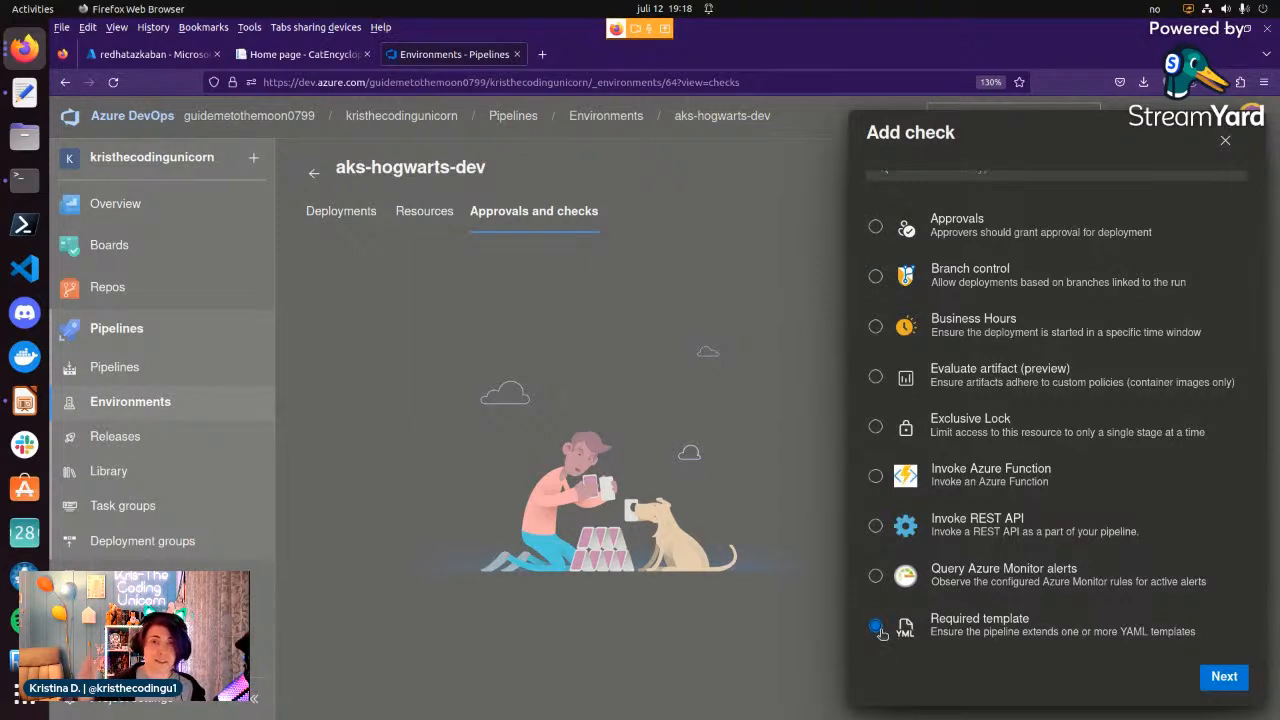
left_click(1224, 678)
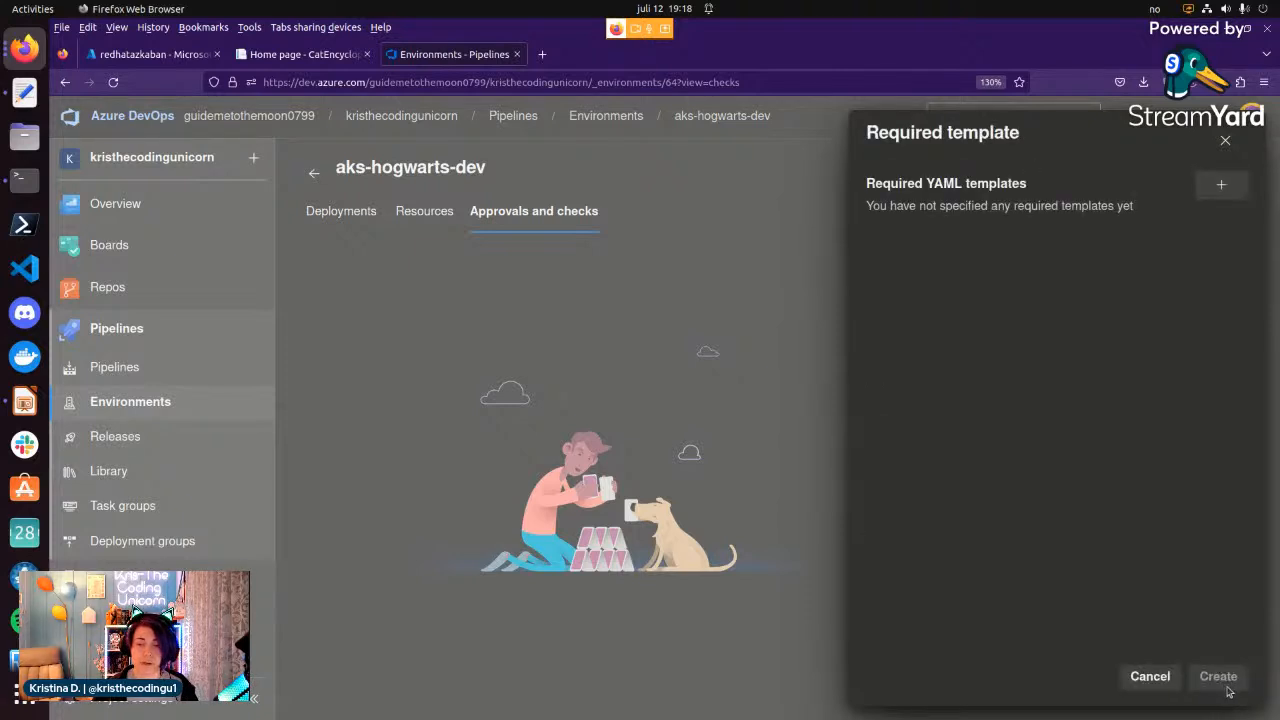
left_click(1225, 187)
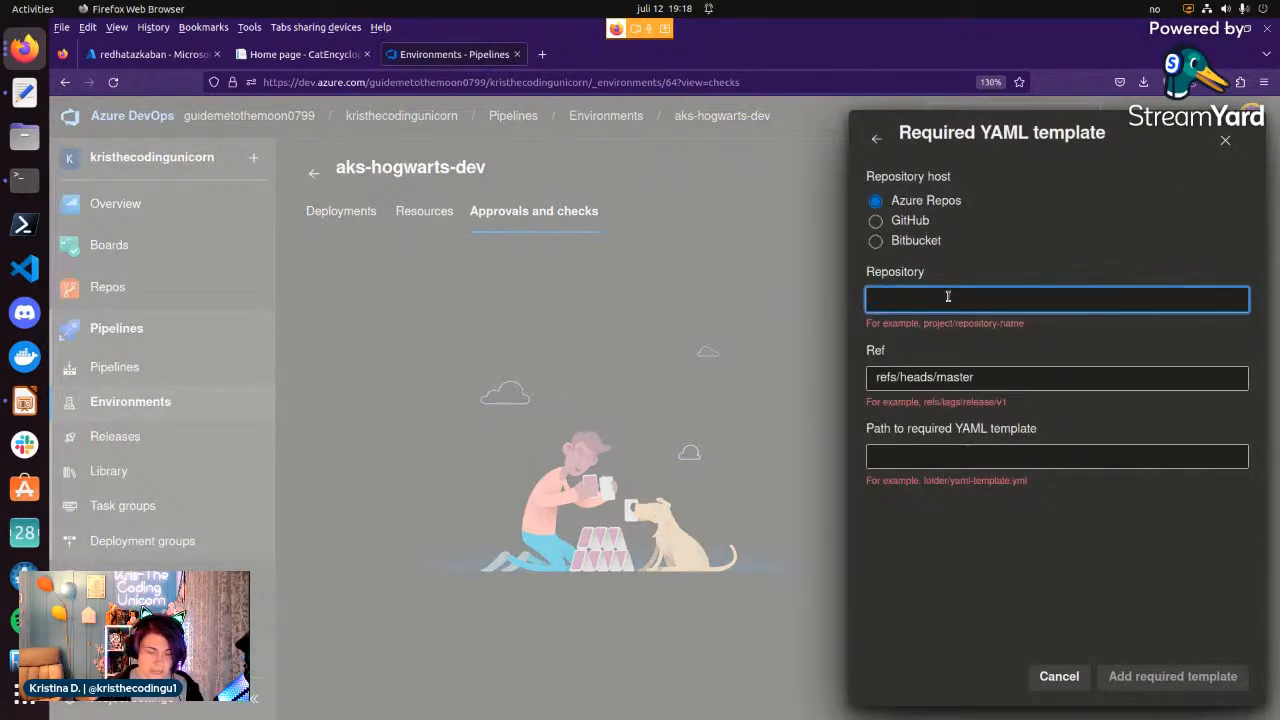
Set the required template's repository to another-repo and its ref to refs/heads/main.
type("another-repo")
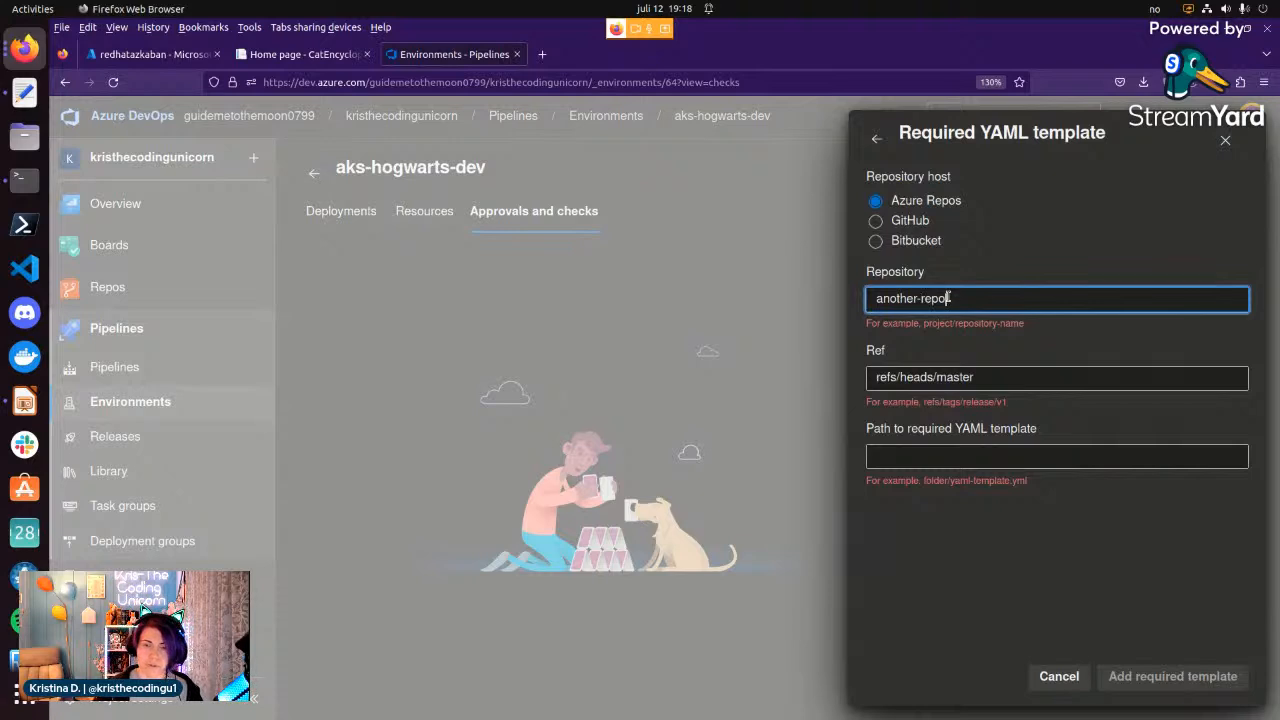
left_click(986, 378)
key("BackSpace")
key("BackSpace")
key("BackSpace")
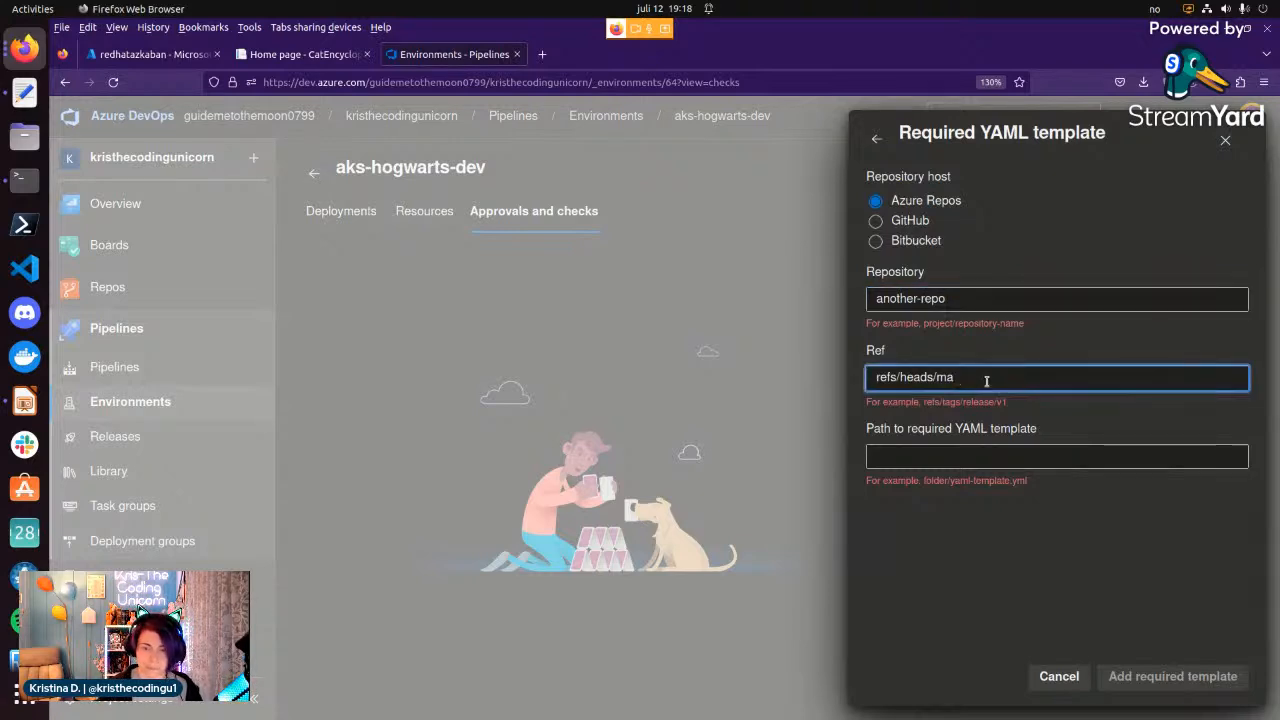
Set the required template path to templates/deploy_aks.yaml, add the template and create the check.
left_click(996, 456)
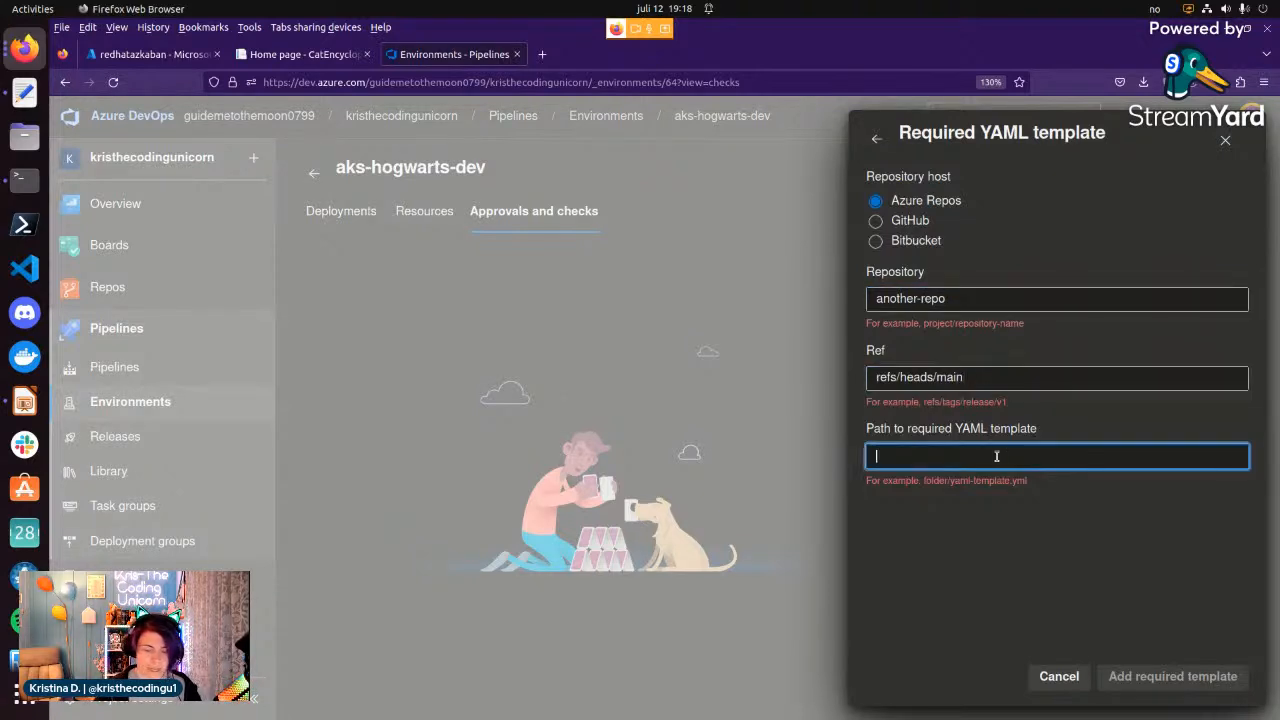
type("templates")
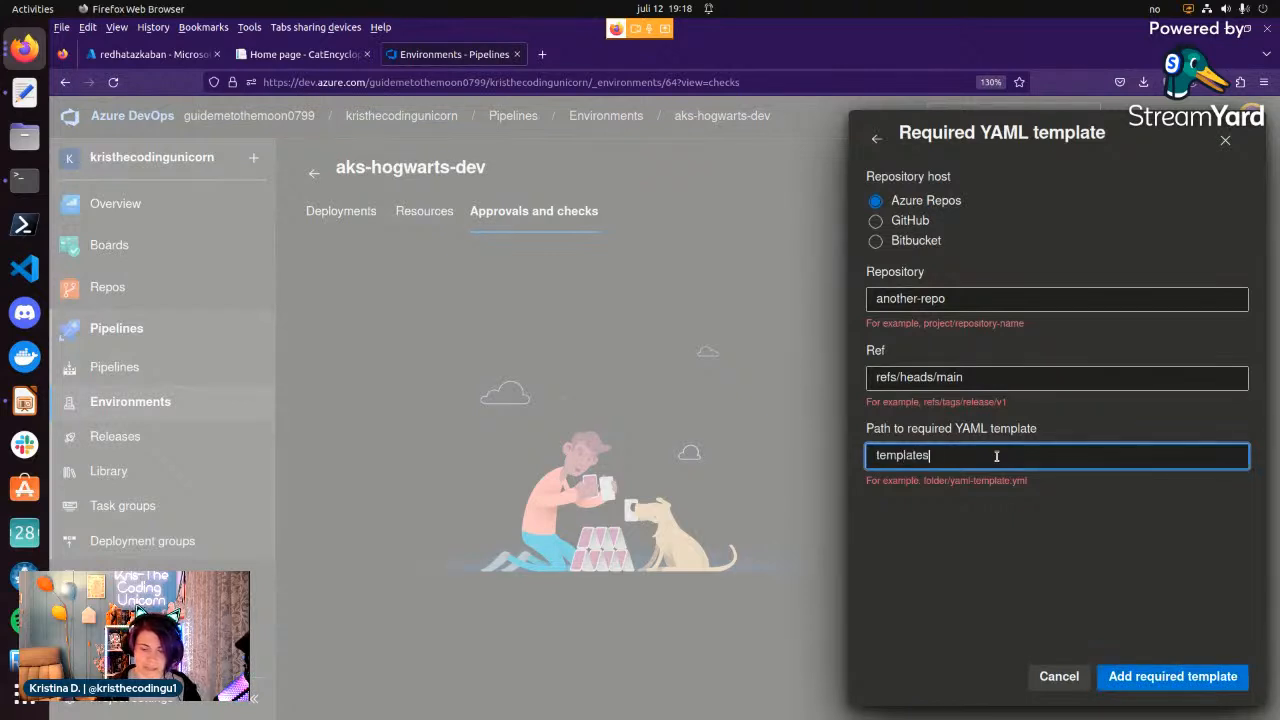
type("/deploy_")
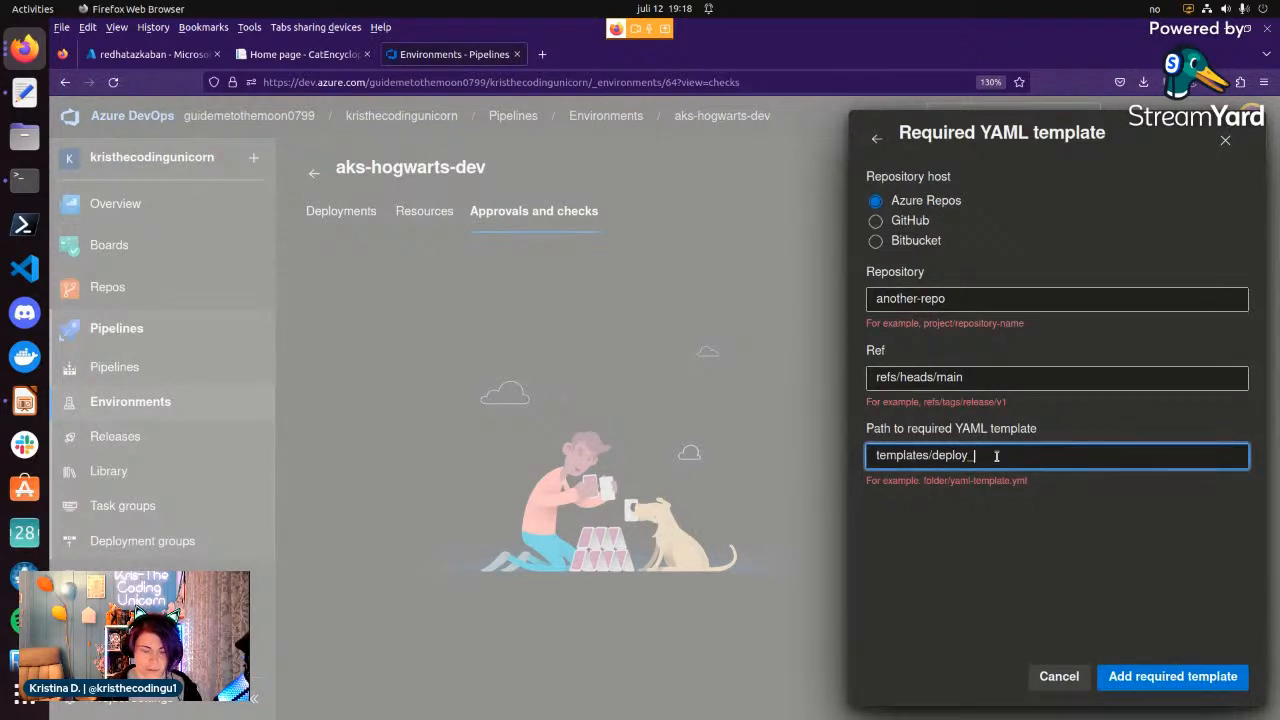
type("aks.yaml")
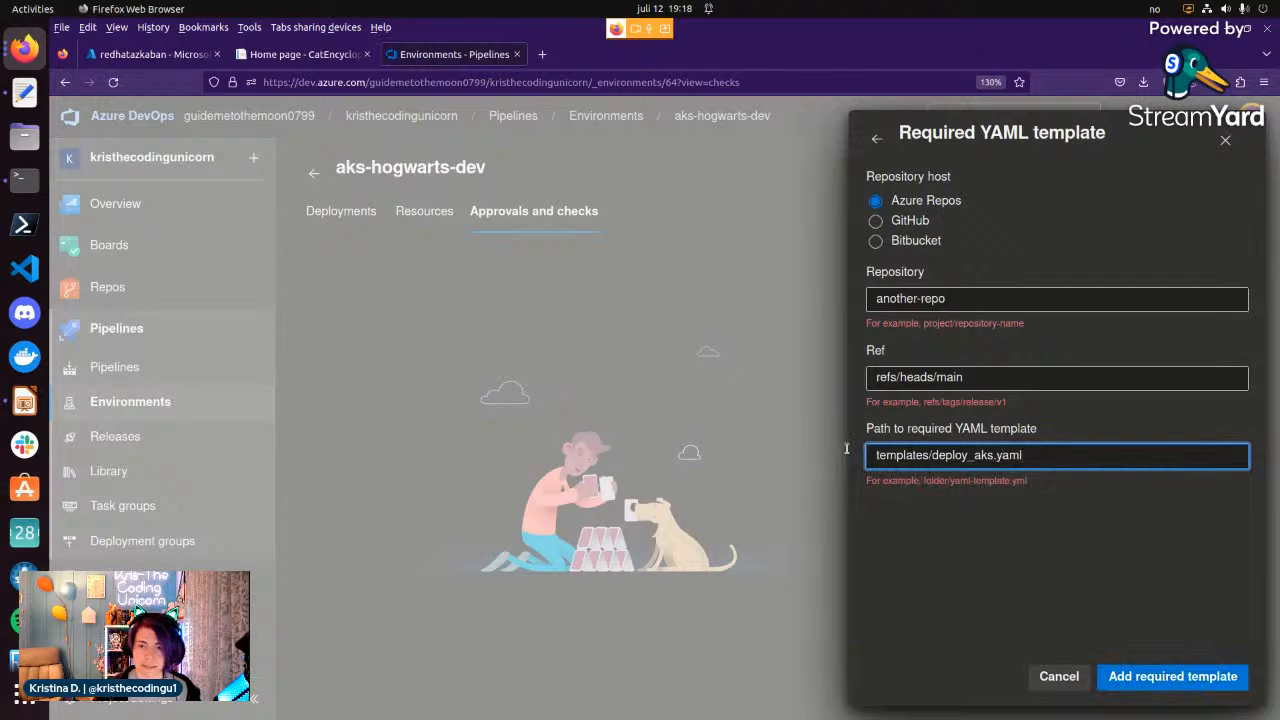
left_click(1205, 684)
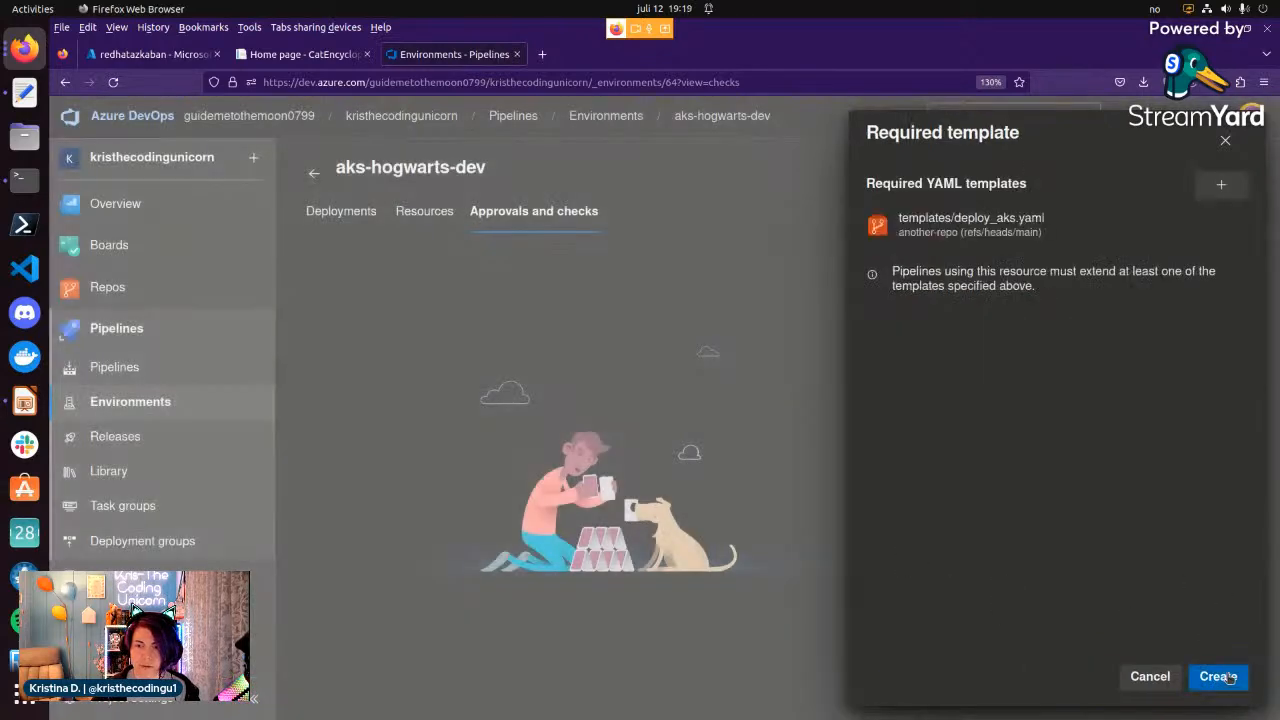
left_click(1229, 680)
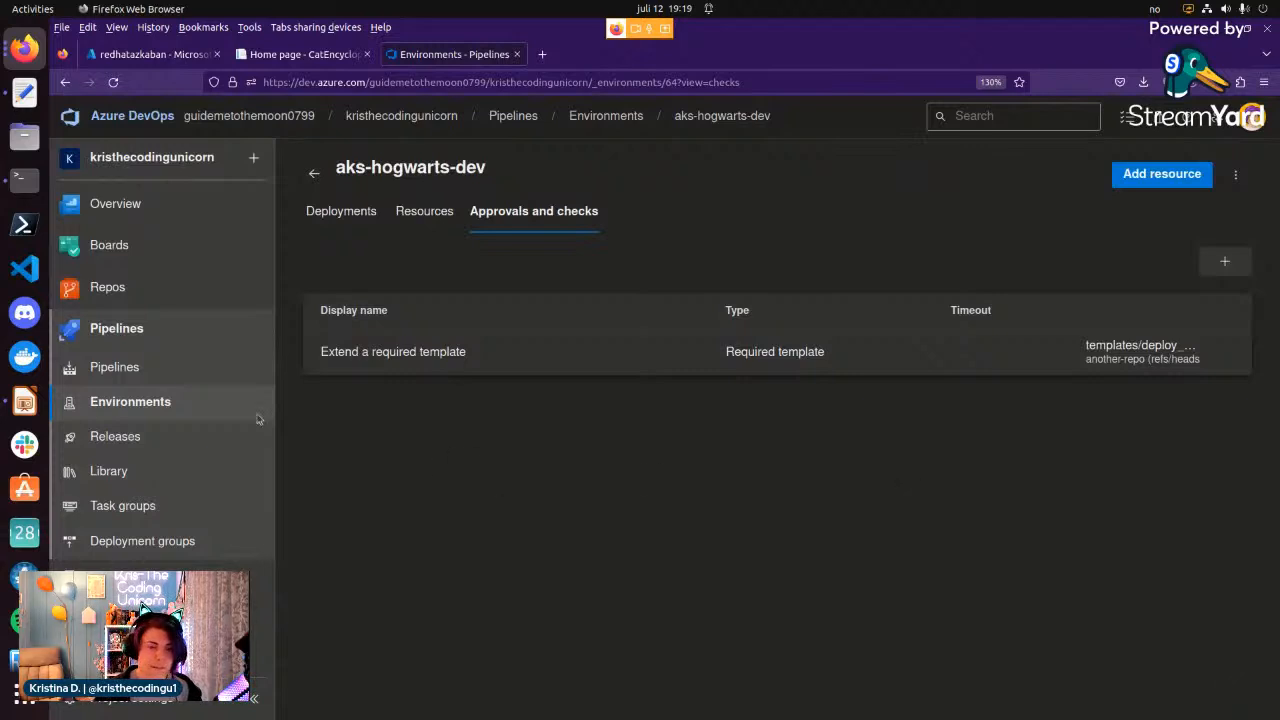
Open the wordpress-pipeline's settings, set its YAML file path to /evil-azure-pipeline.yaml and save.
left_click(157, 370)
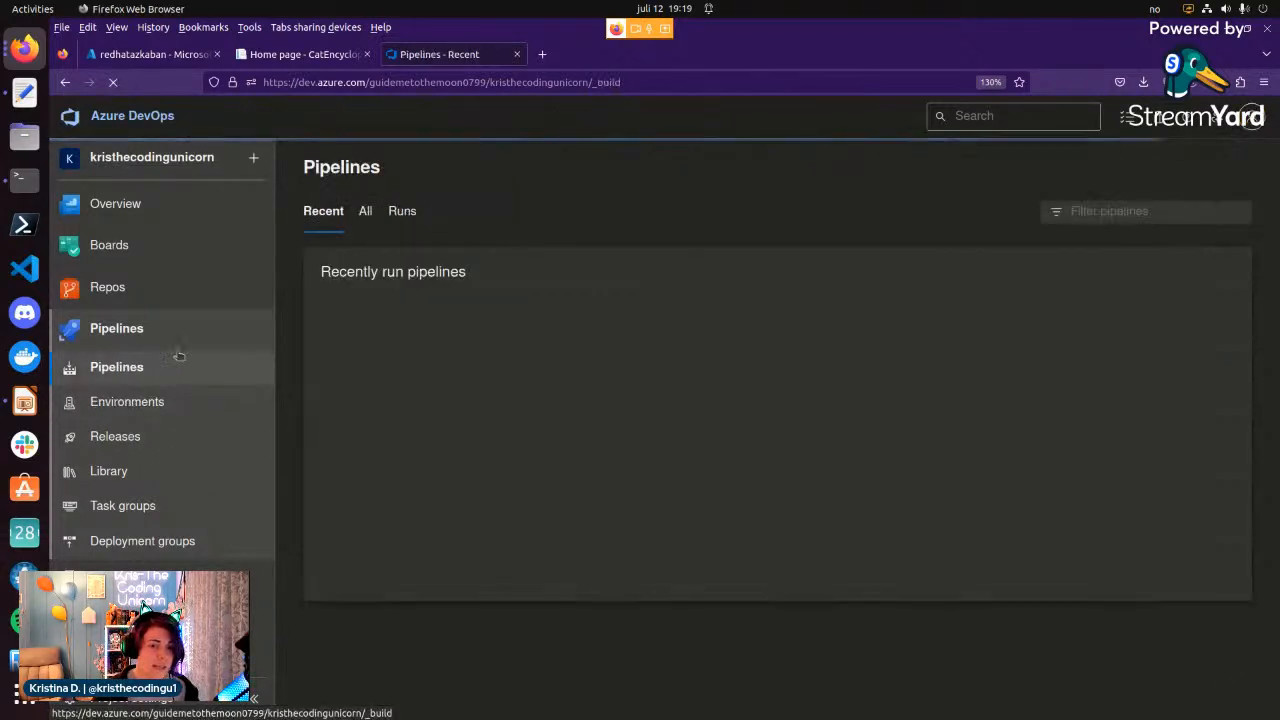
left_click(443, 408)
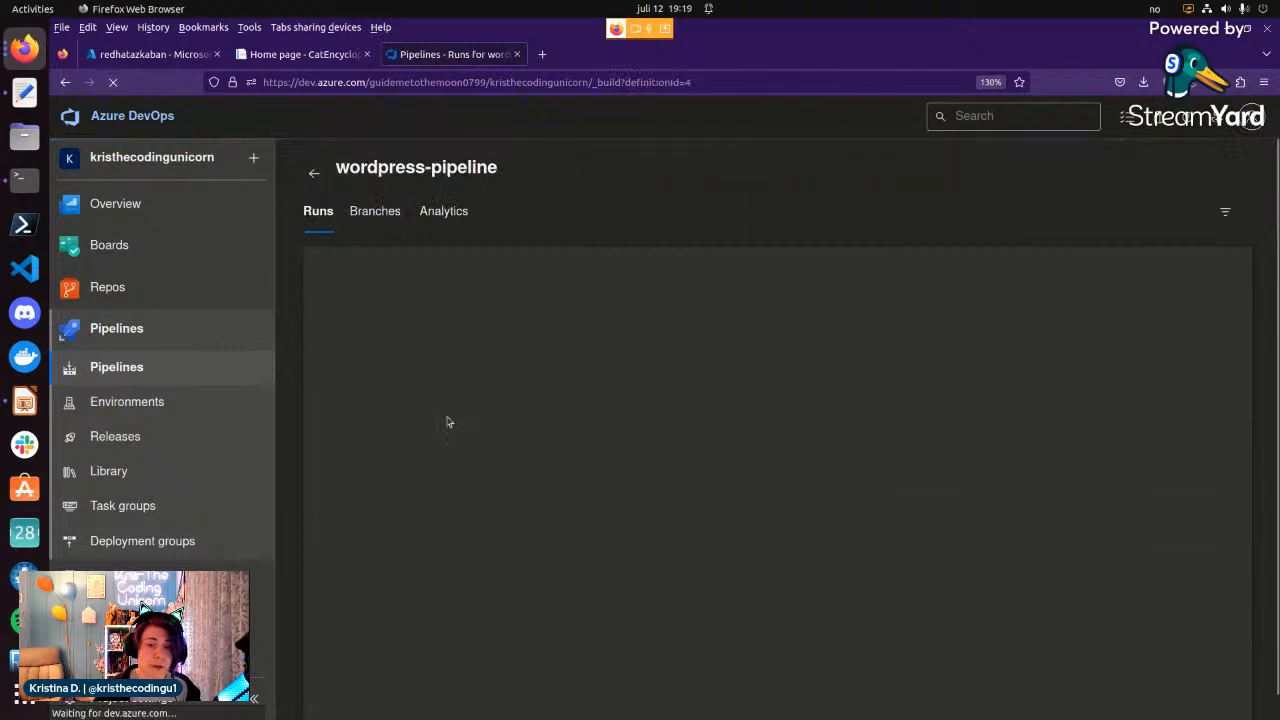
left_click(1235, 174)
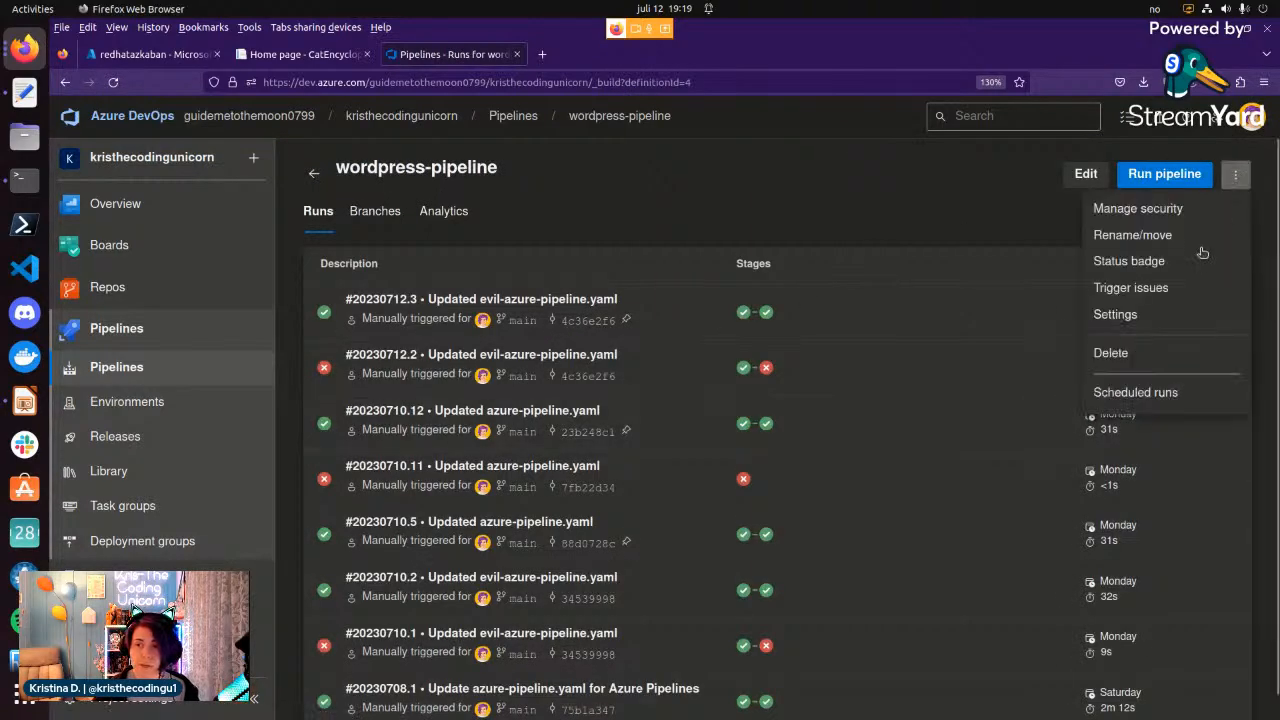
left_click(1183, 317)
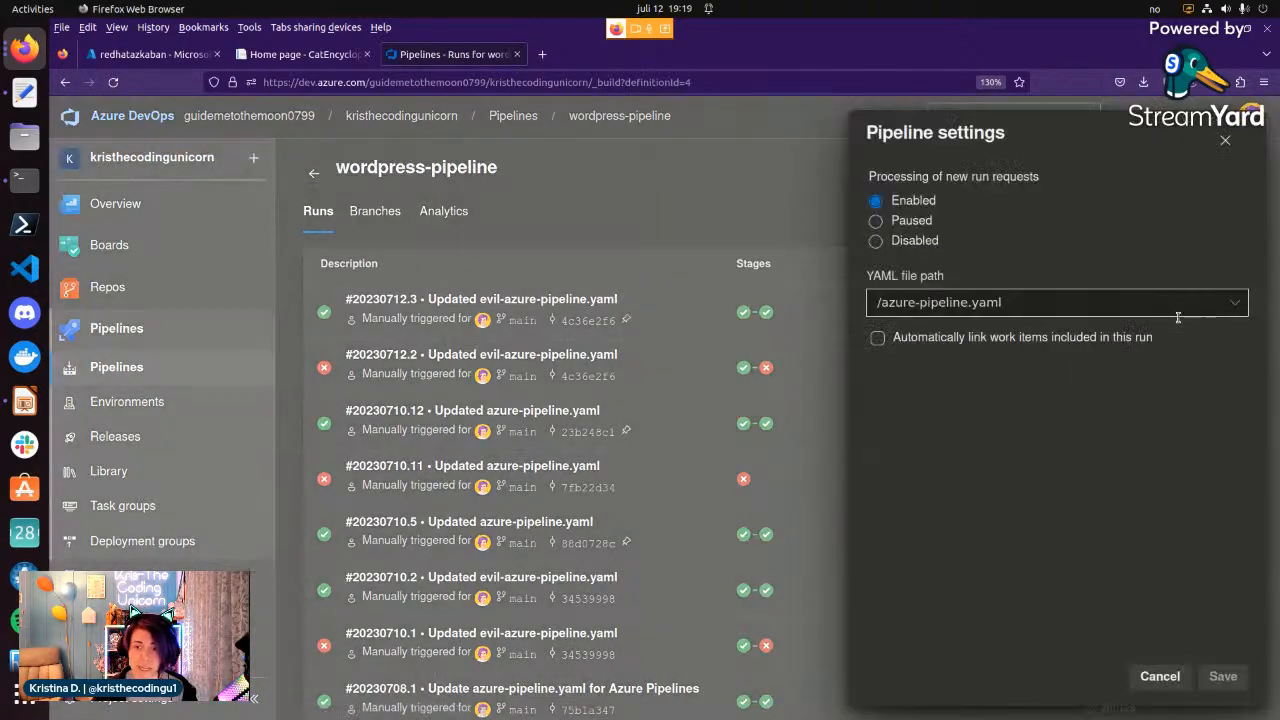
left_click(1116, 306)
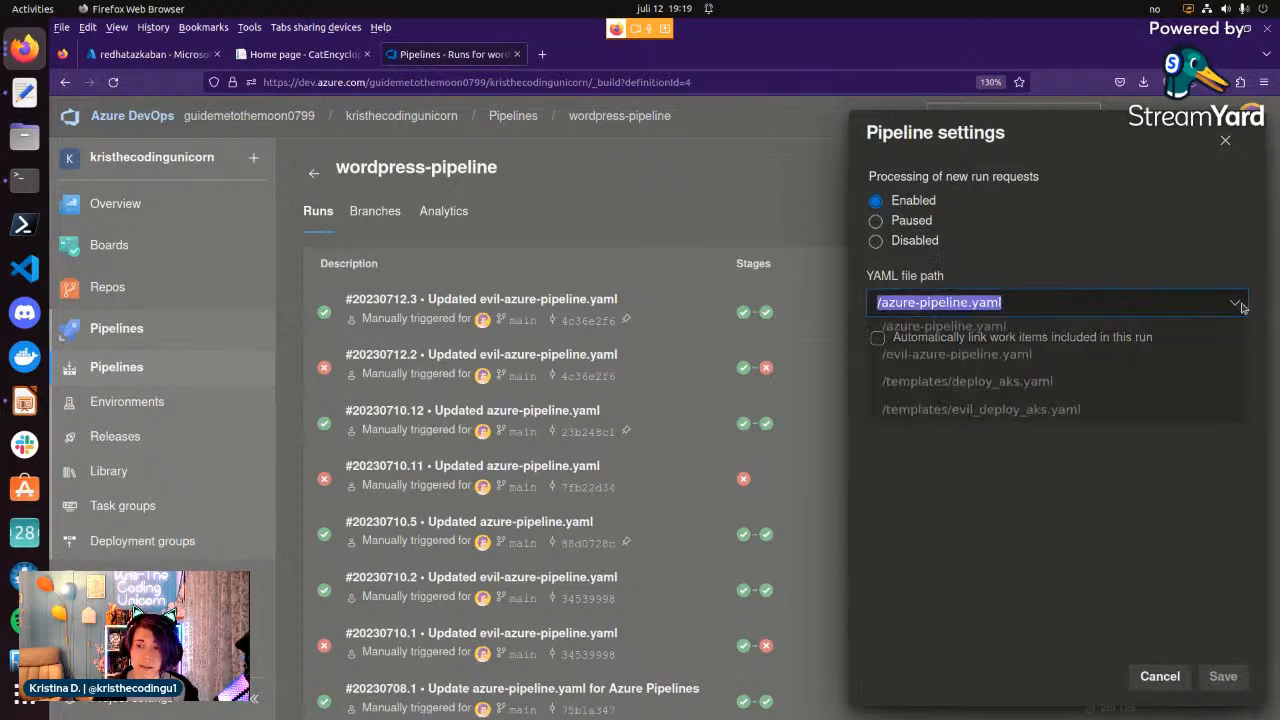
left_click(912, 358)
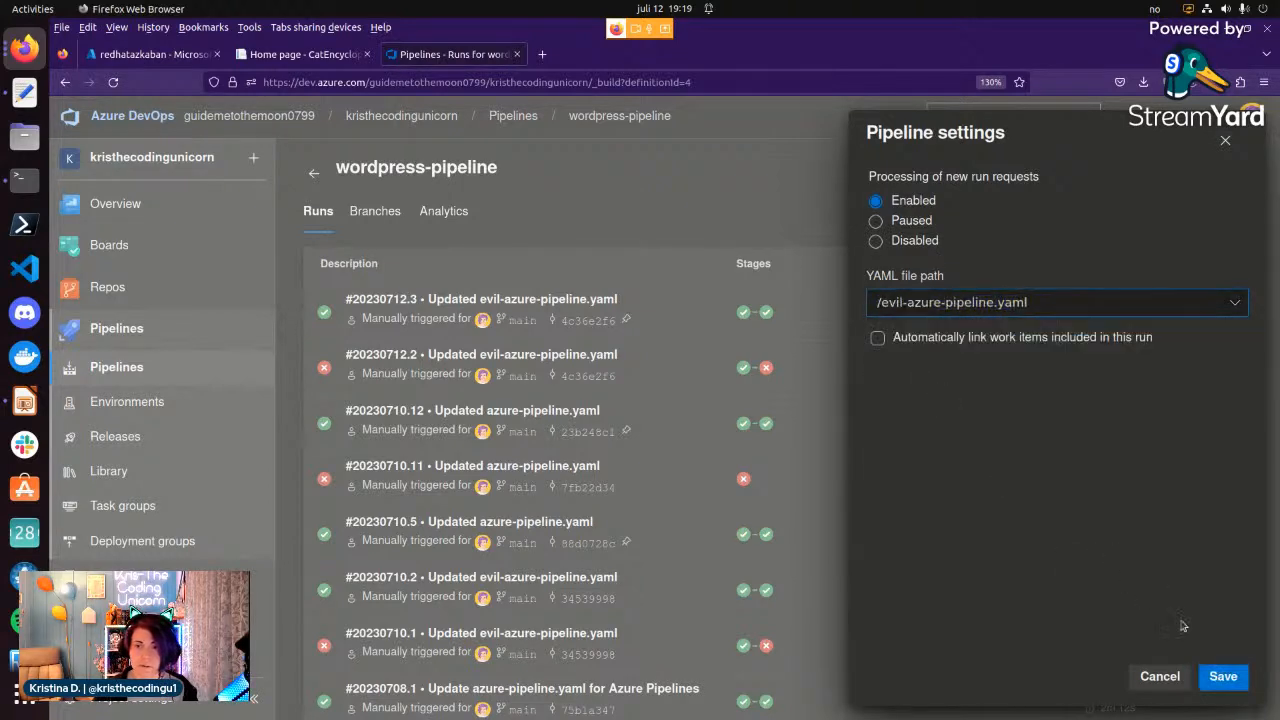
left_click(1221, 677)
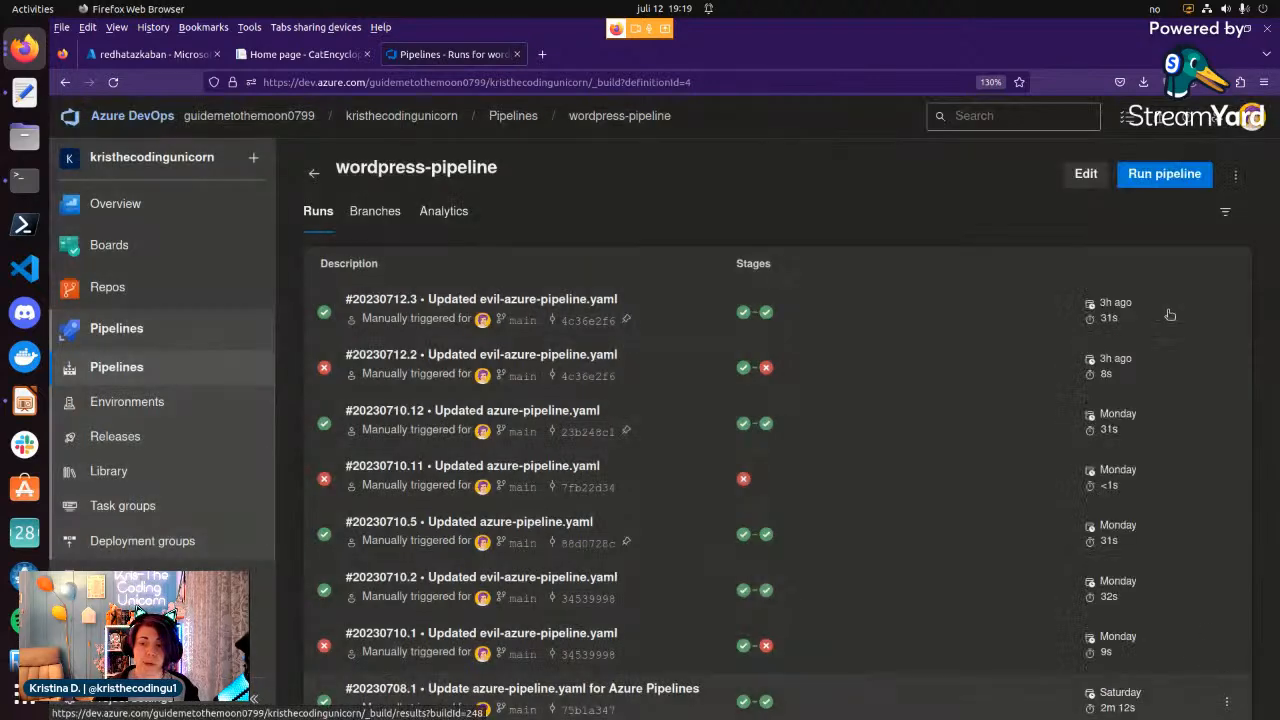
Run the wordpress-pipeline from the main branch and view its BuildJob log.
left_click(1160, 175)
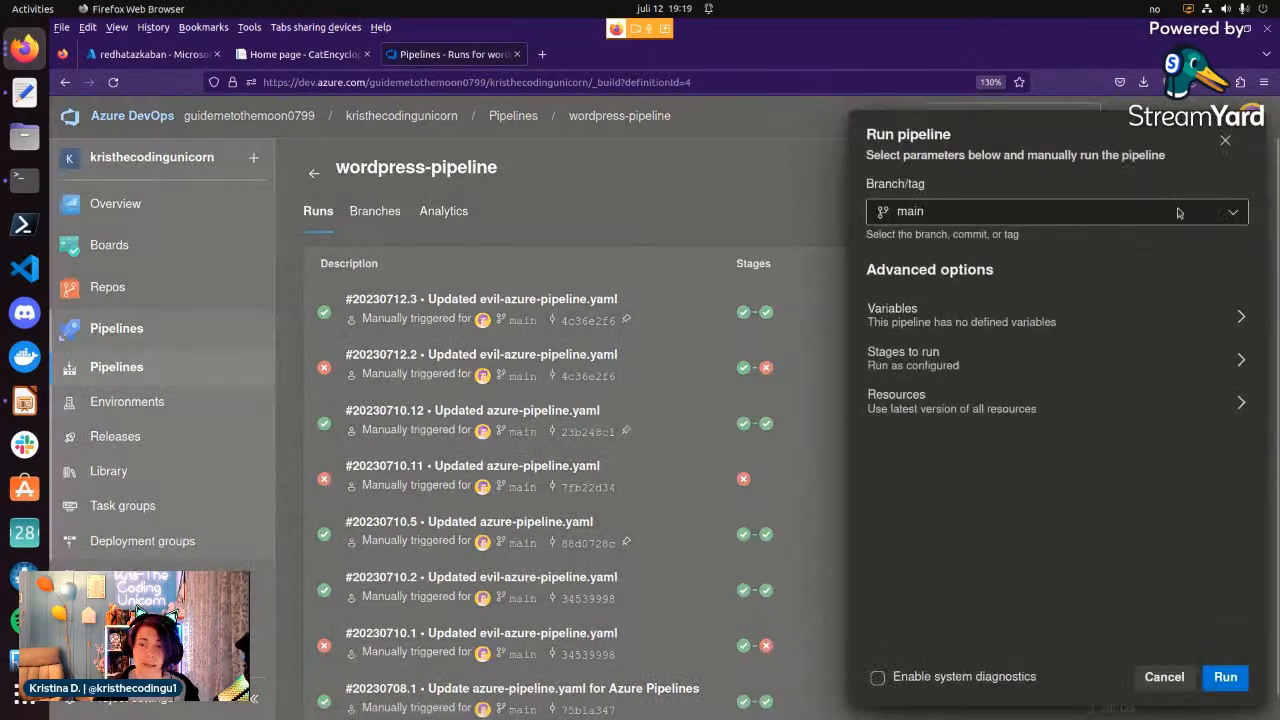
left_click(1225, 677)
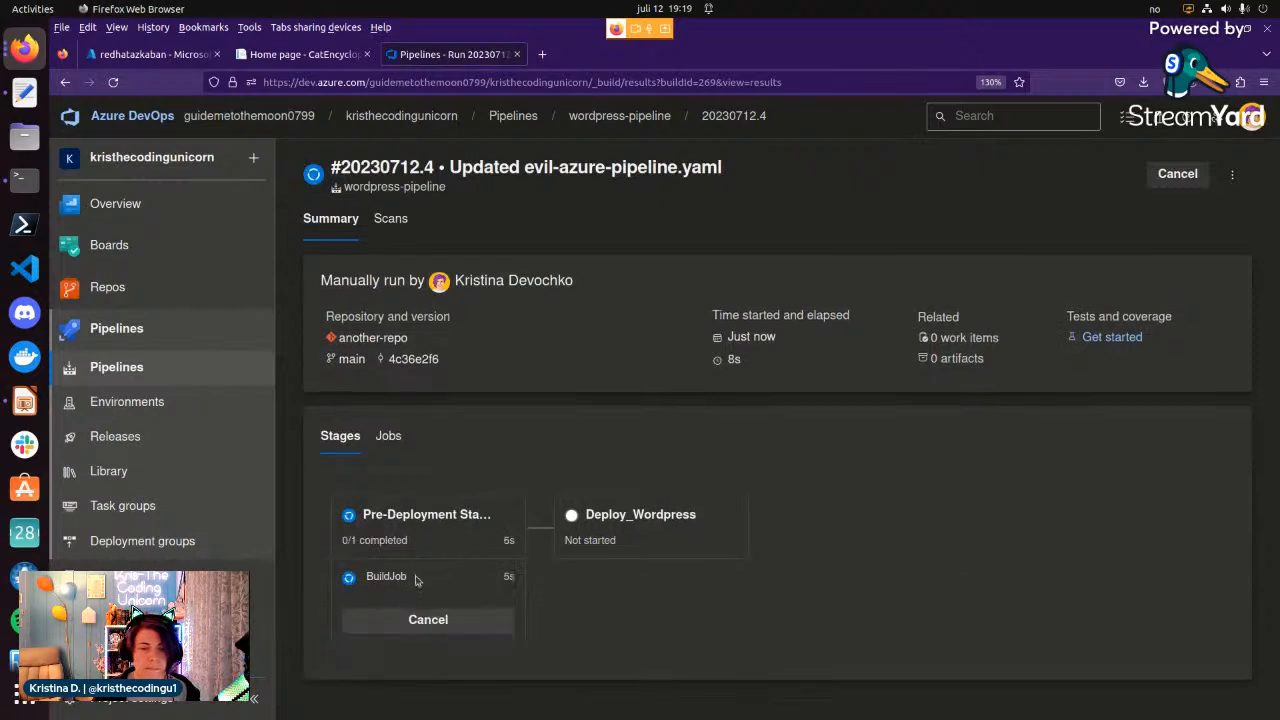
left_click(416, 577)
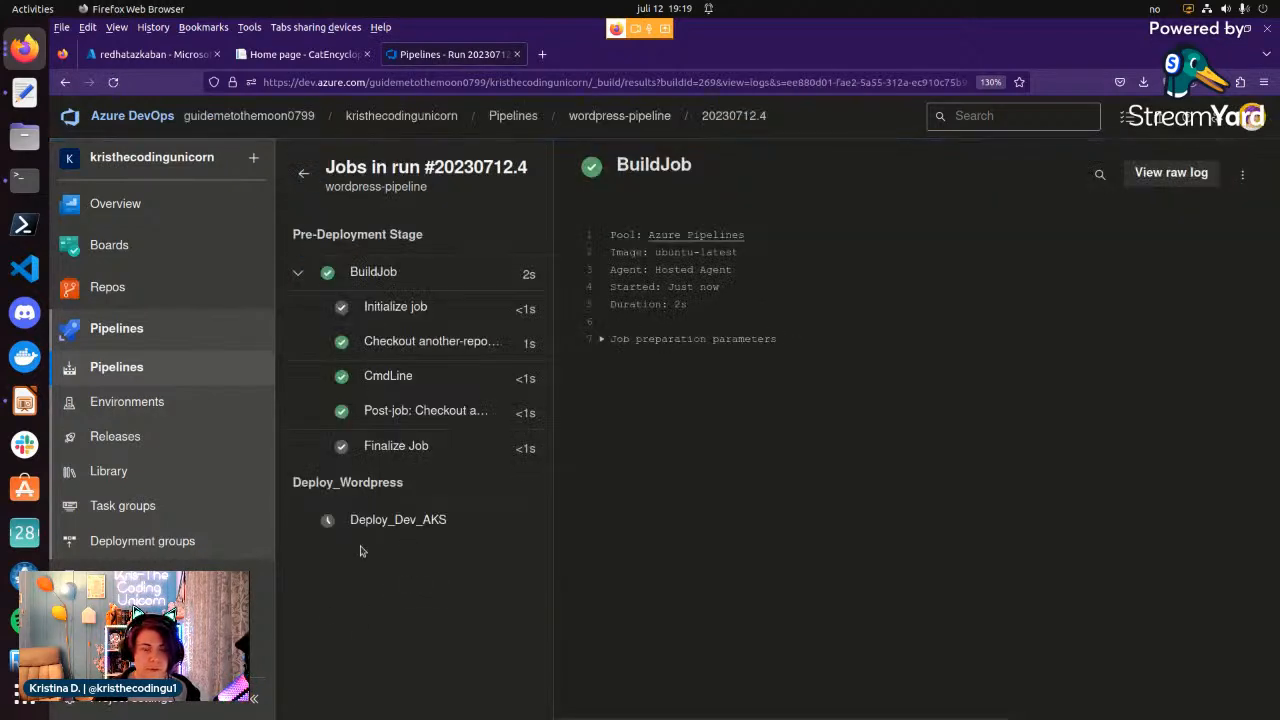
left_click(306, 175)
Examine the checks of the run's Deploy_Wordpress stage.
scroll(529, 549, "down", 3)
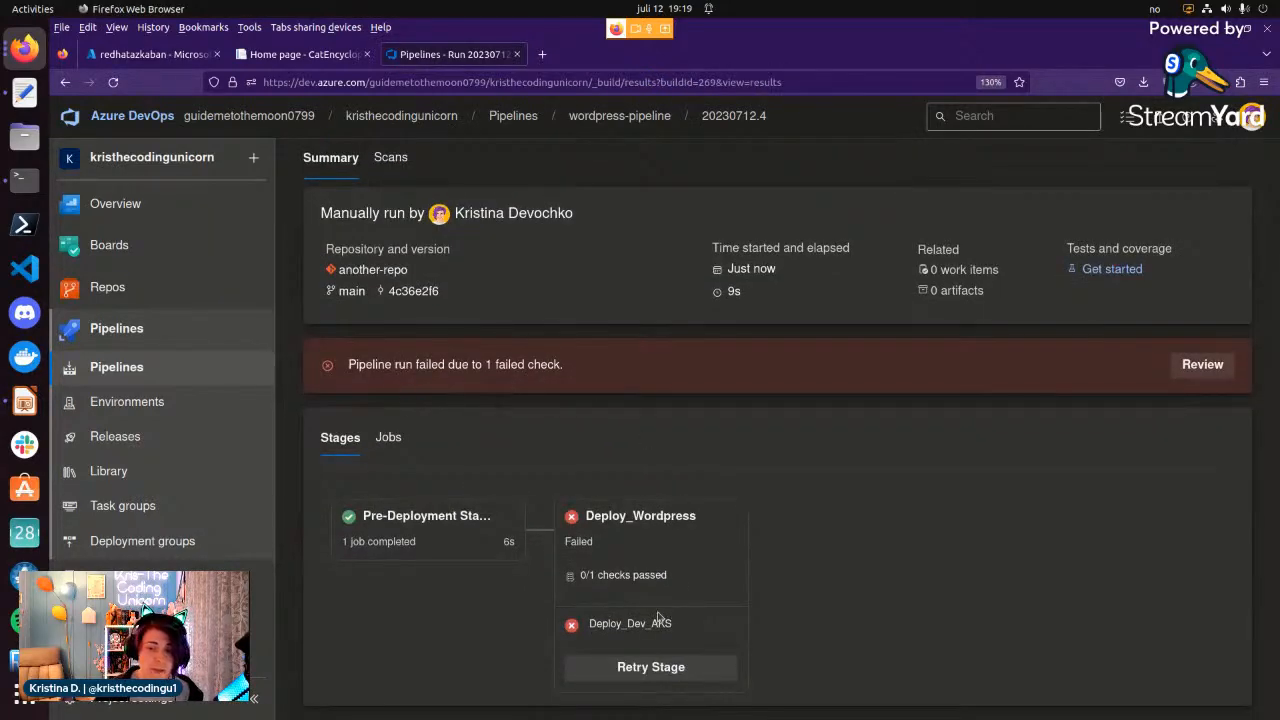
left_click(642, 580)
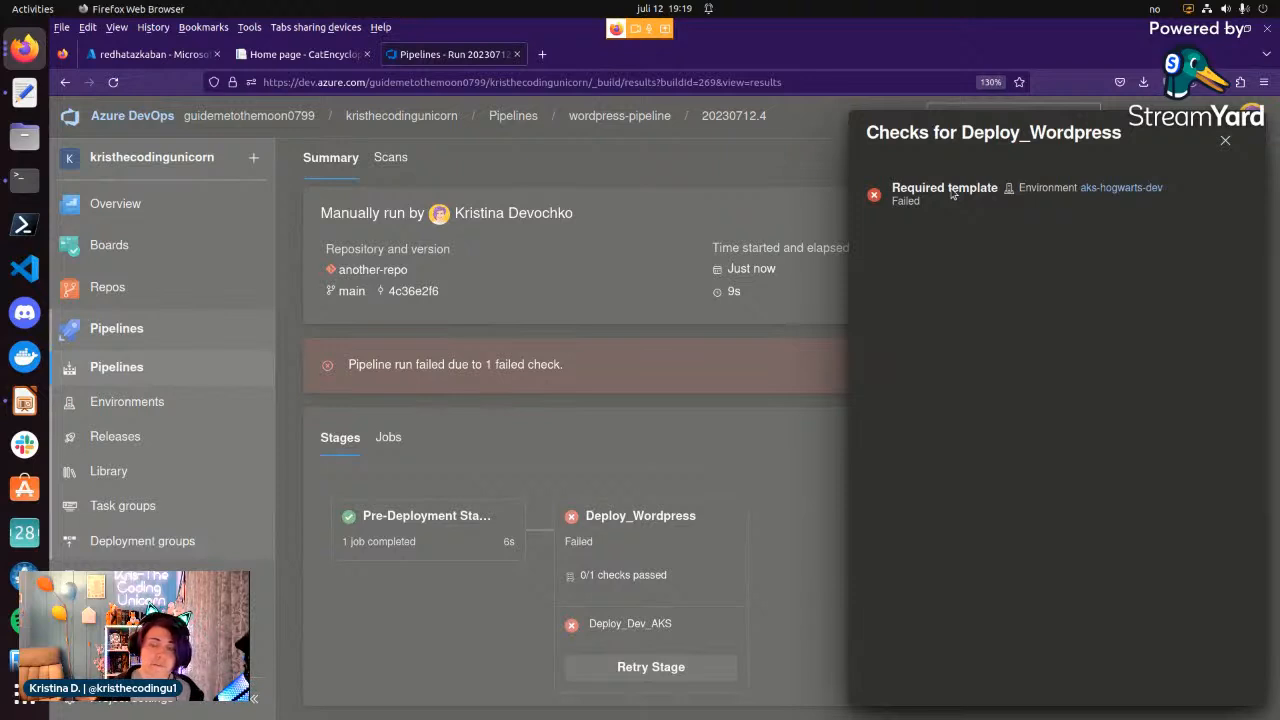
left_click(1229, 142)
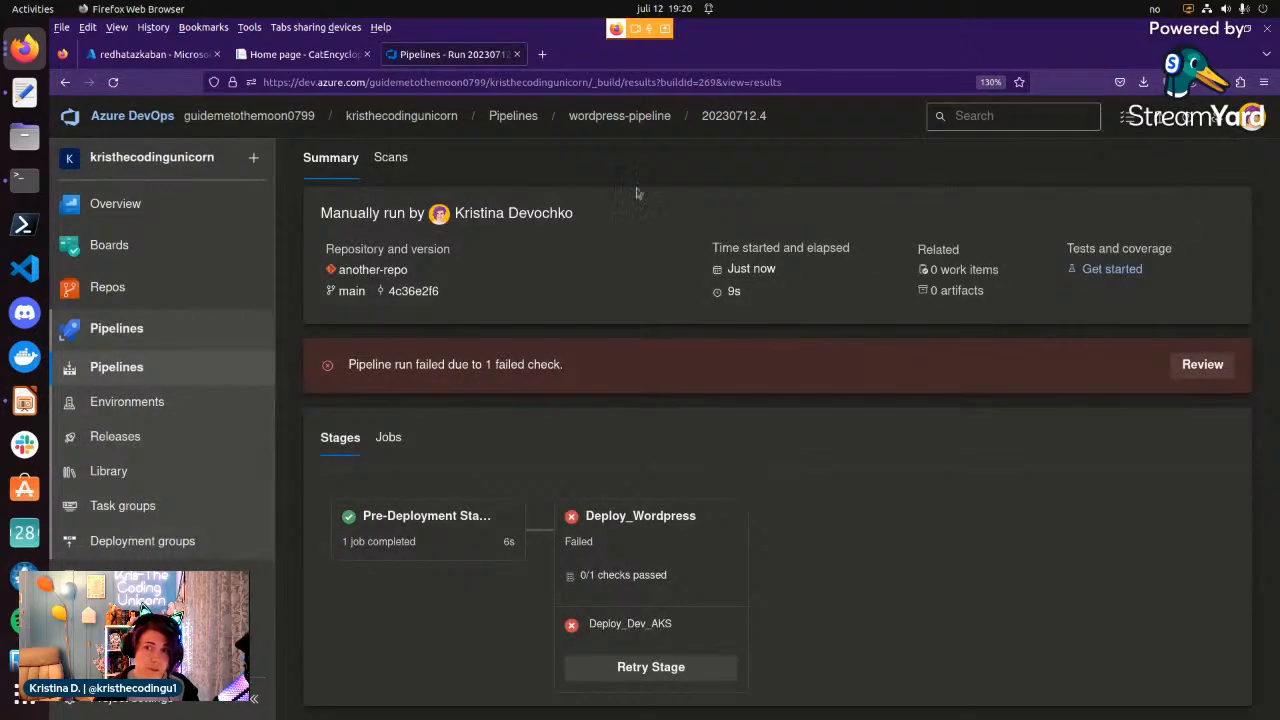
Return to the wordpress-pipeline's settings, set its YAML file path to /azure-pipeline.yaml and save.
scroll(1155, 232, "up", 3)
left_click(1233, 175)
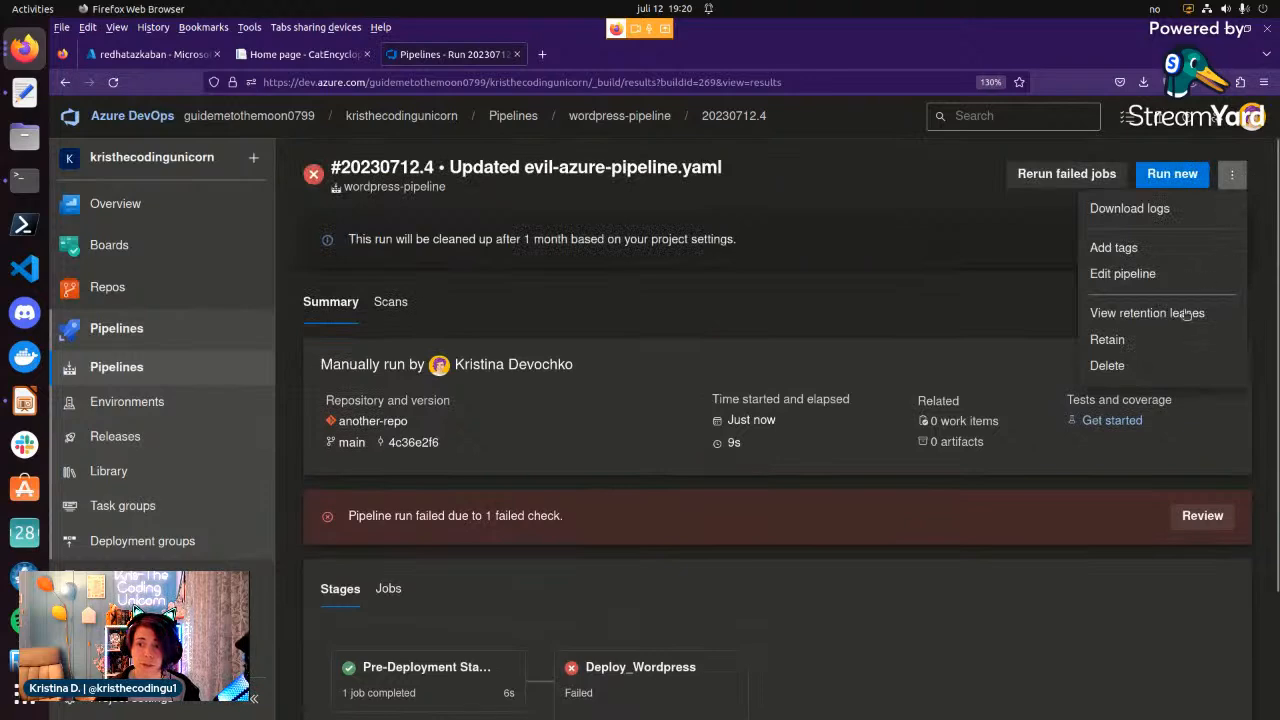
left_click(627, 117)
left_click(1232, 176)
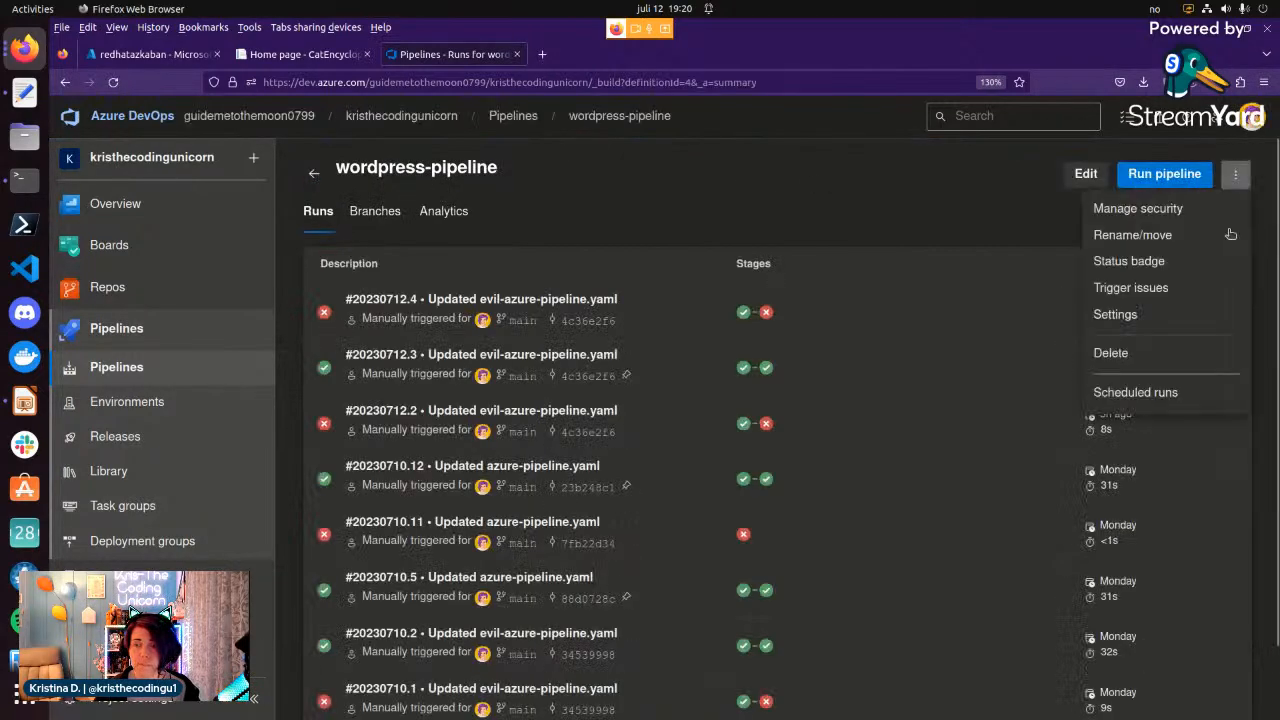
left_click(1187, 312)
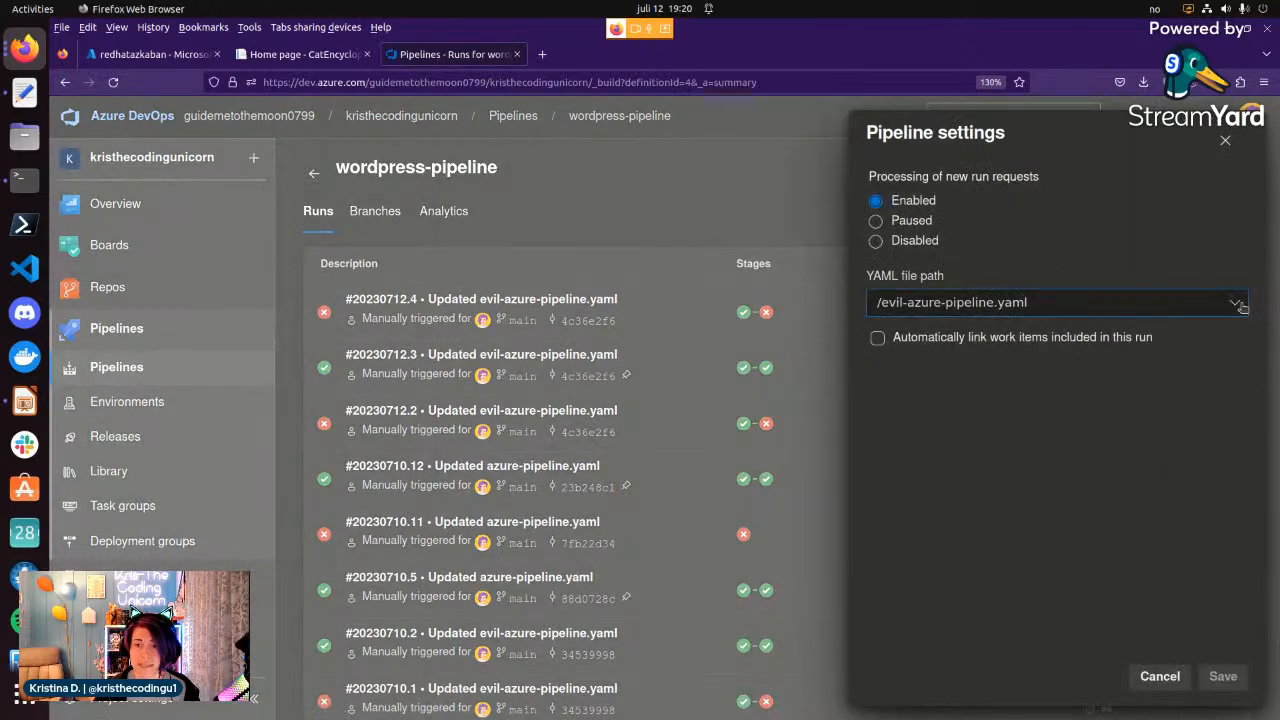
left_click(1120, 305)
left_click(930, 358)
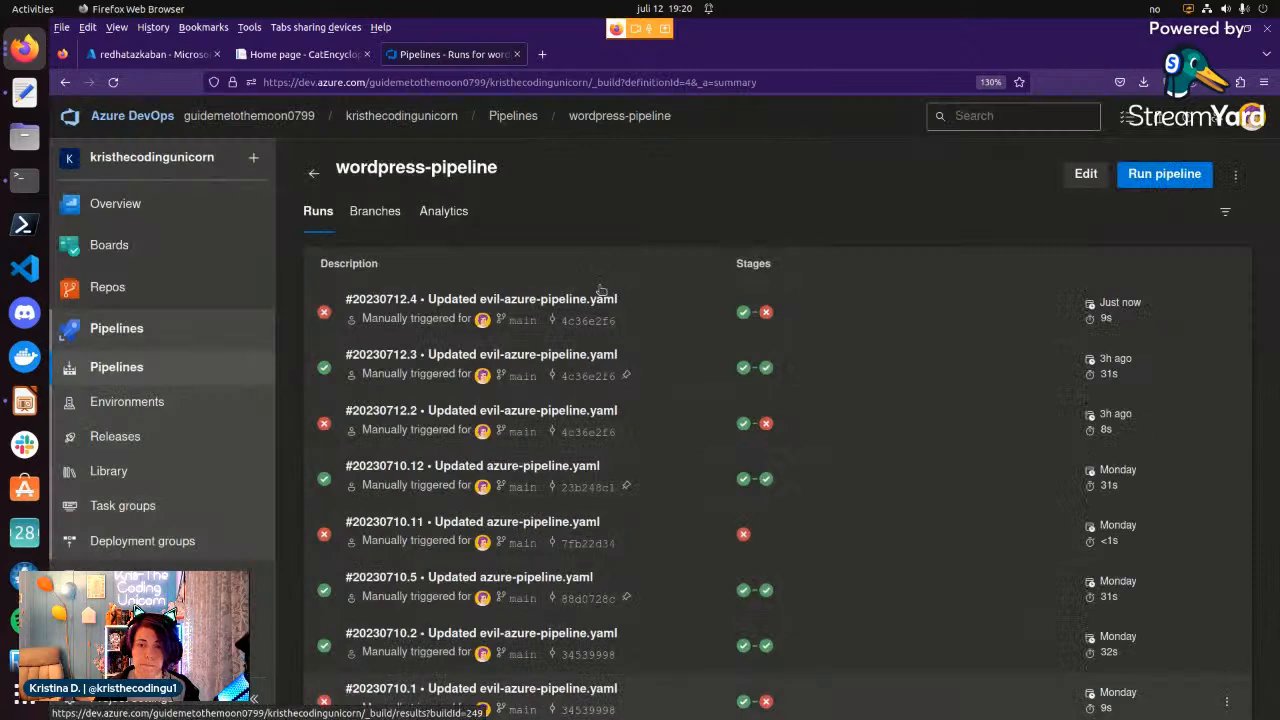
Run the wordpress-pipeline from main with the changed YAML file and follow its Pre-Deployment Stage job.
left_click(1129, 175)
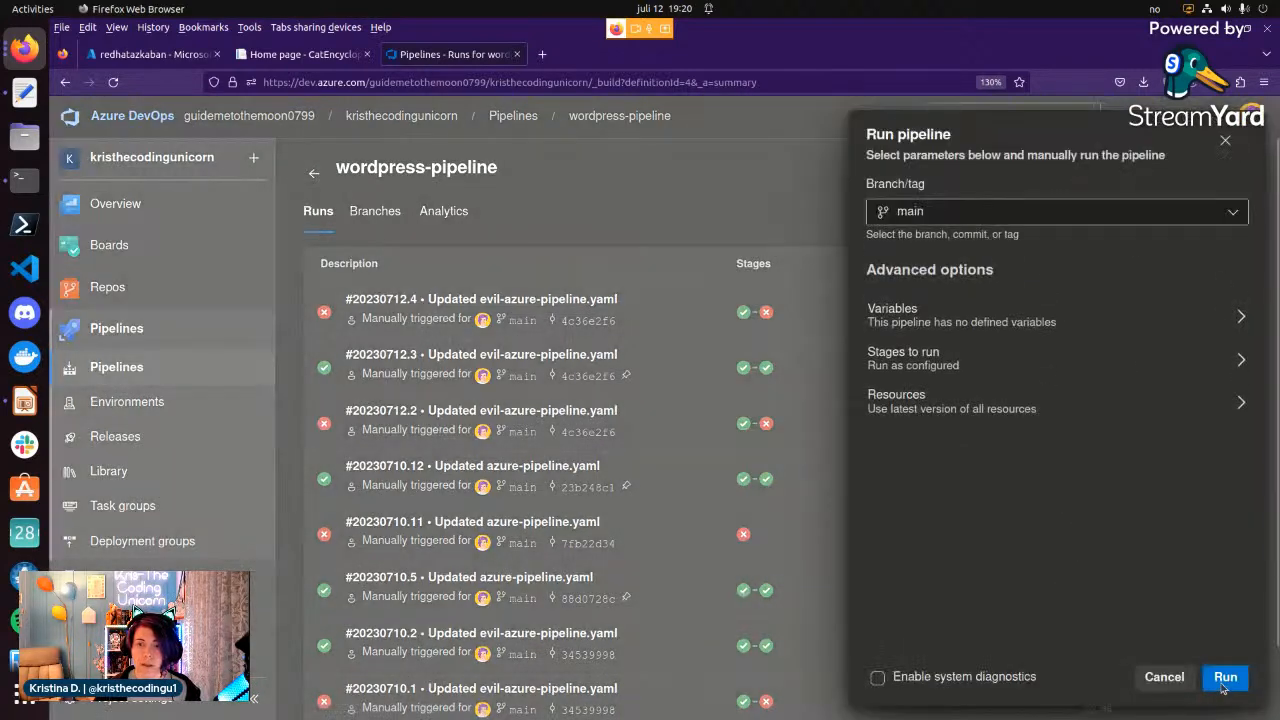
left_click(1222, 686)
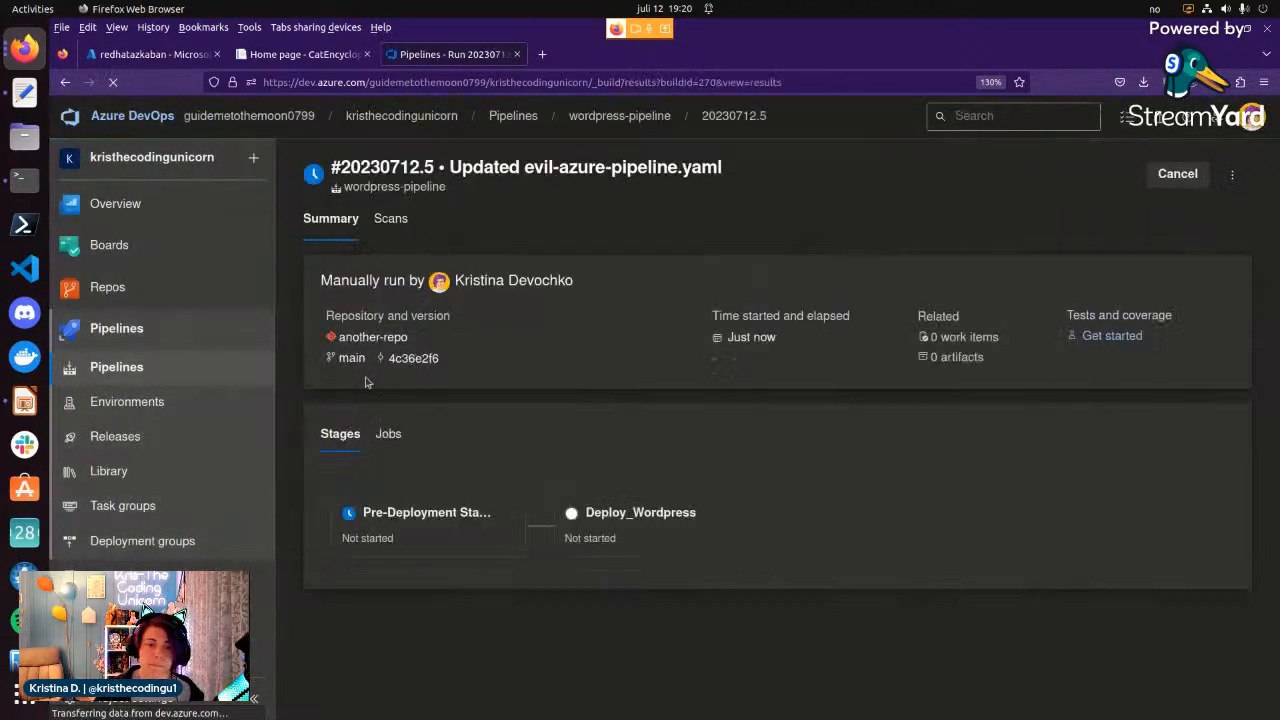
left_click(443, 533)
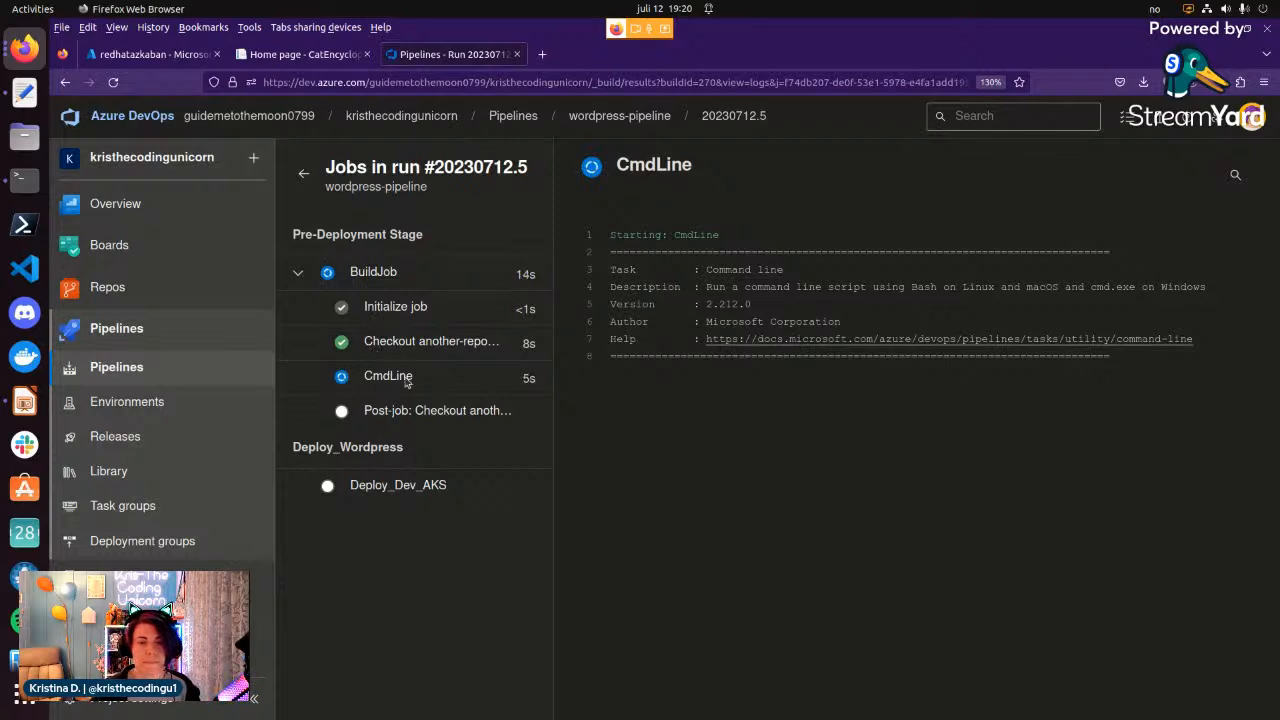
left_click(305, 177)
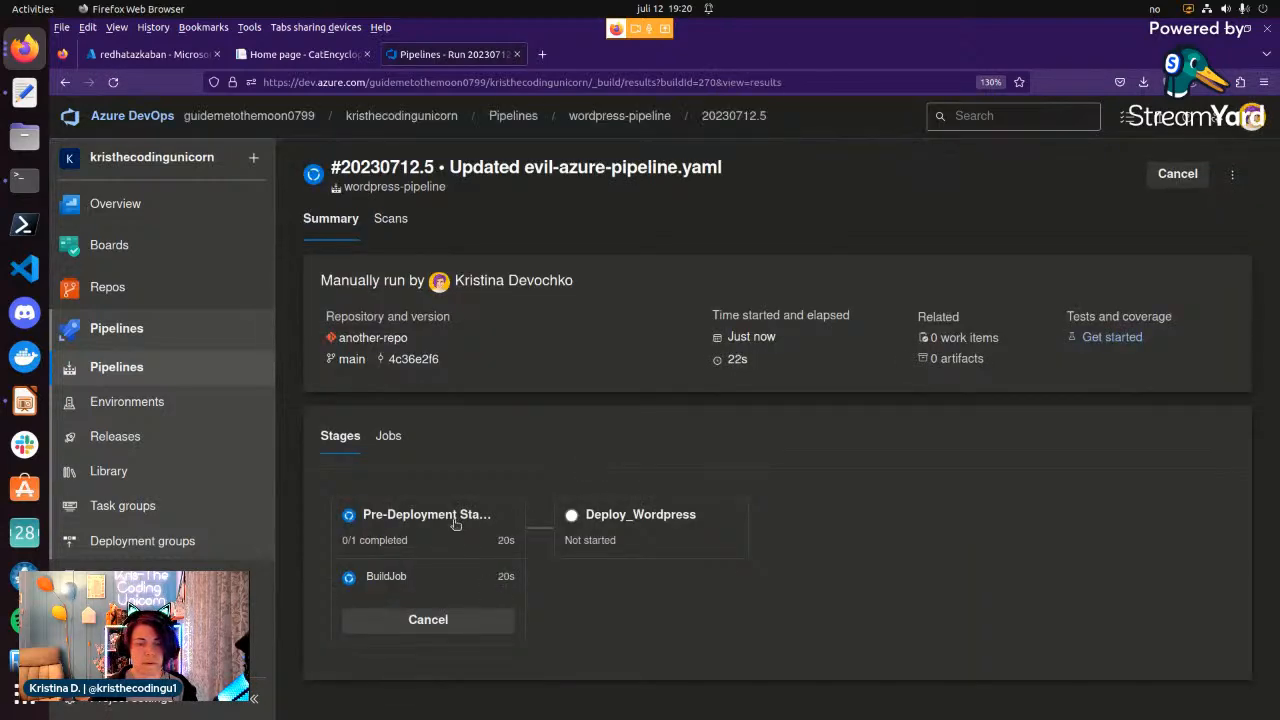
left_click(455, 517)
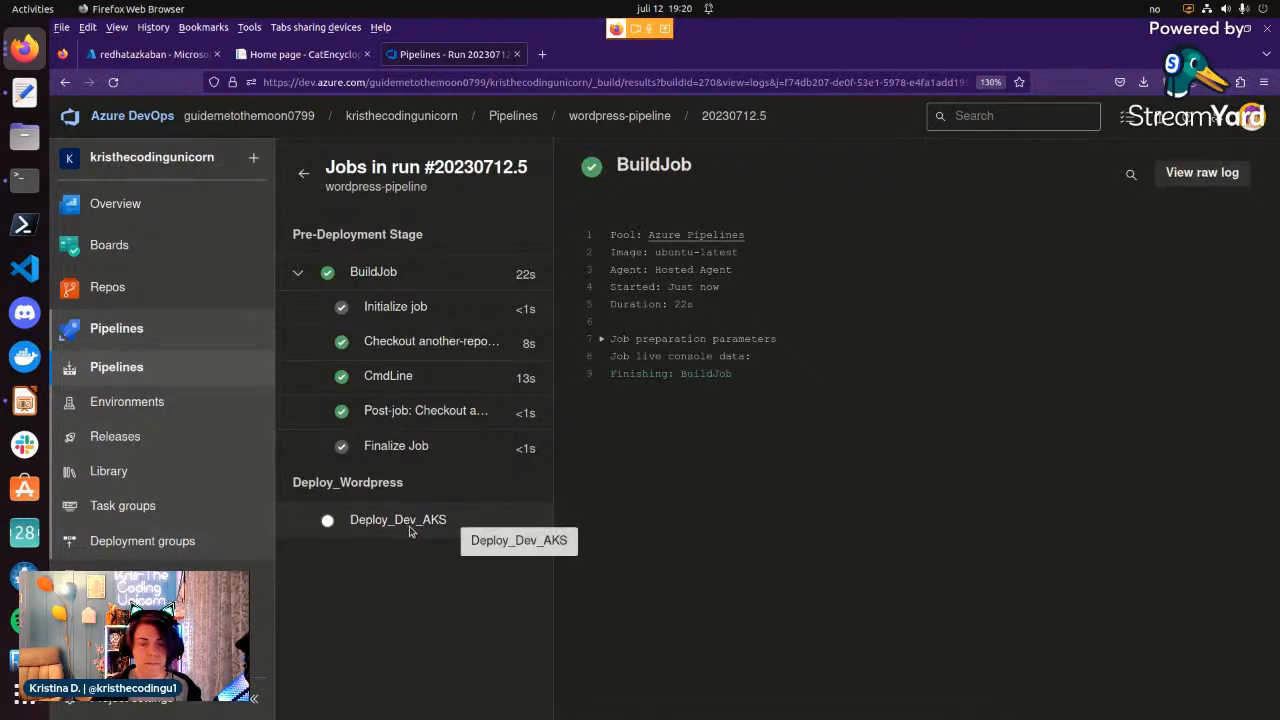
left_click(304, 176)
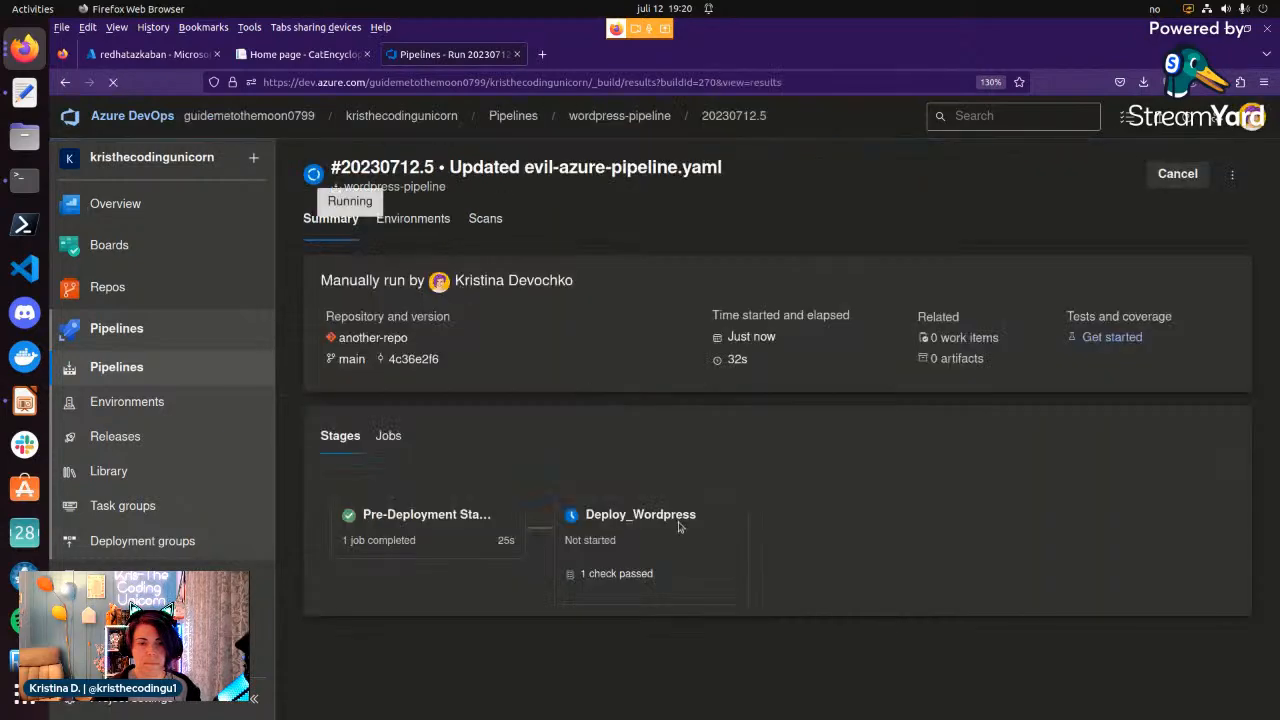
Review the required template check for Deploy_Wordpress and open the log of its Deploy_Dev_AKS job.
left_click(616, 574)
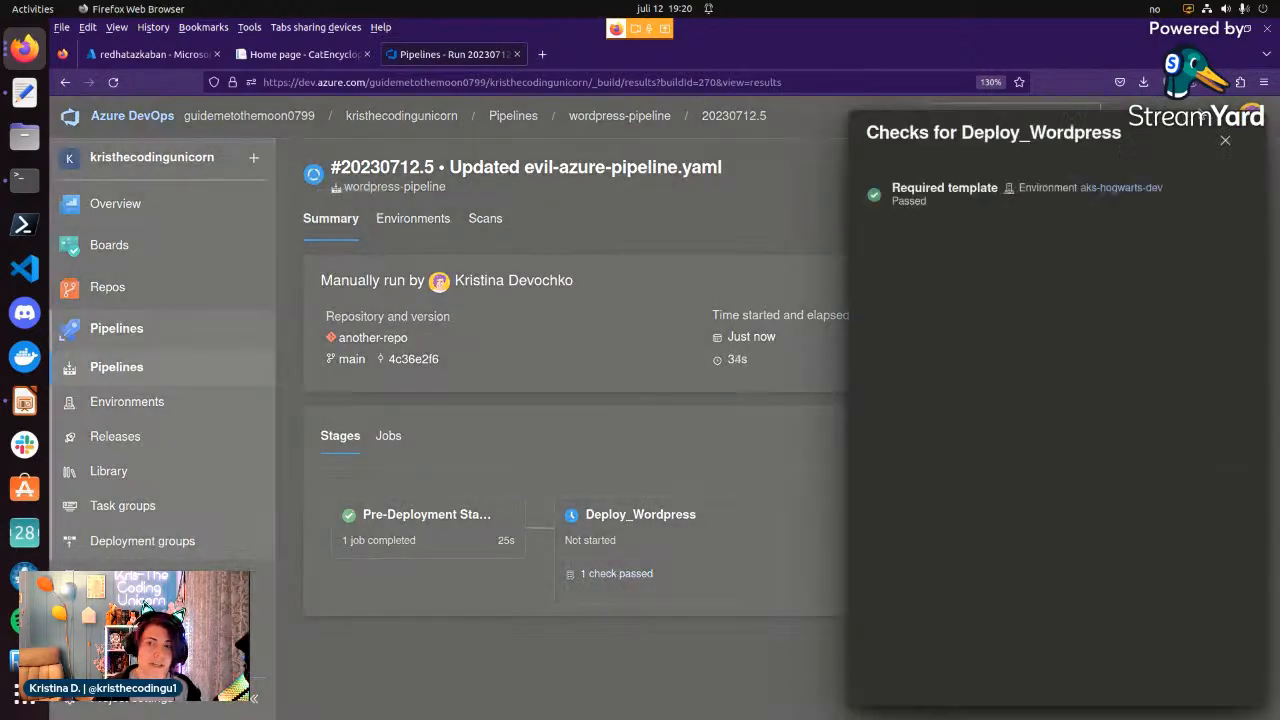
left_click(1225, 139)
left_click(660, 530)
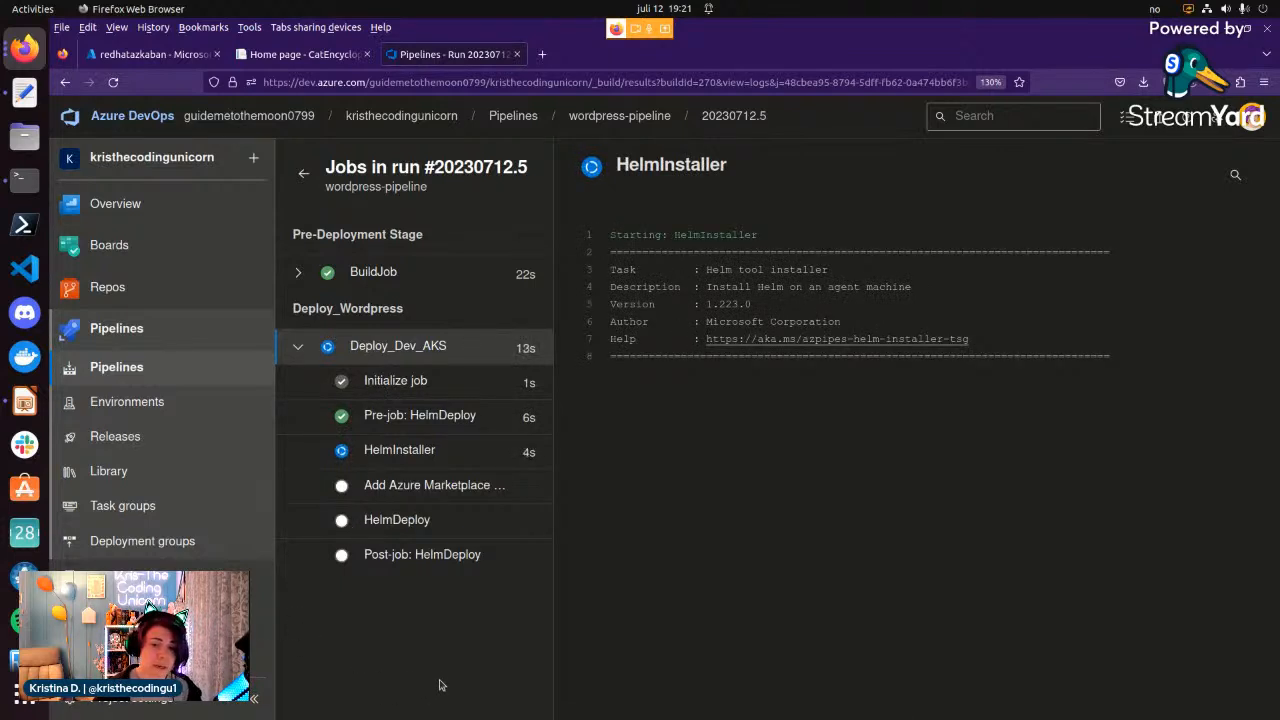
Open the project settings and view the project's service connections.
left_click(152, 700)
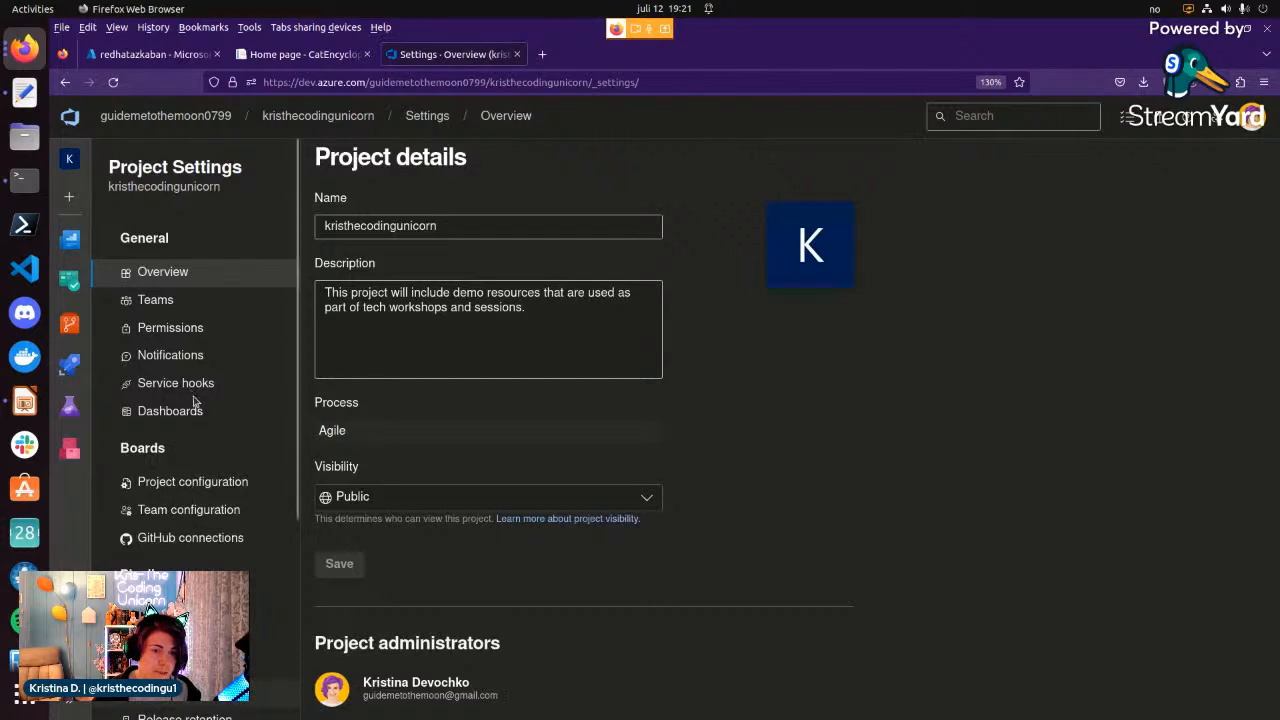
scroll(193, 398, "down", 2)
left_click(192, 653)
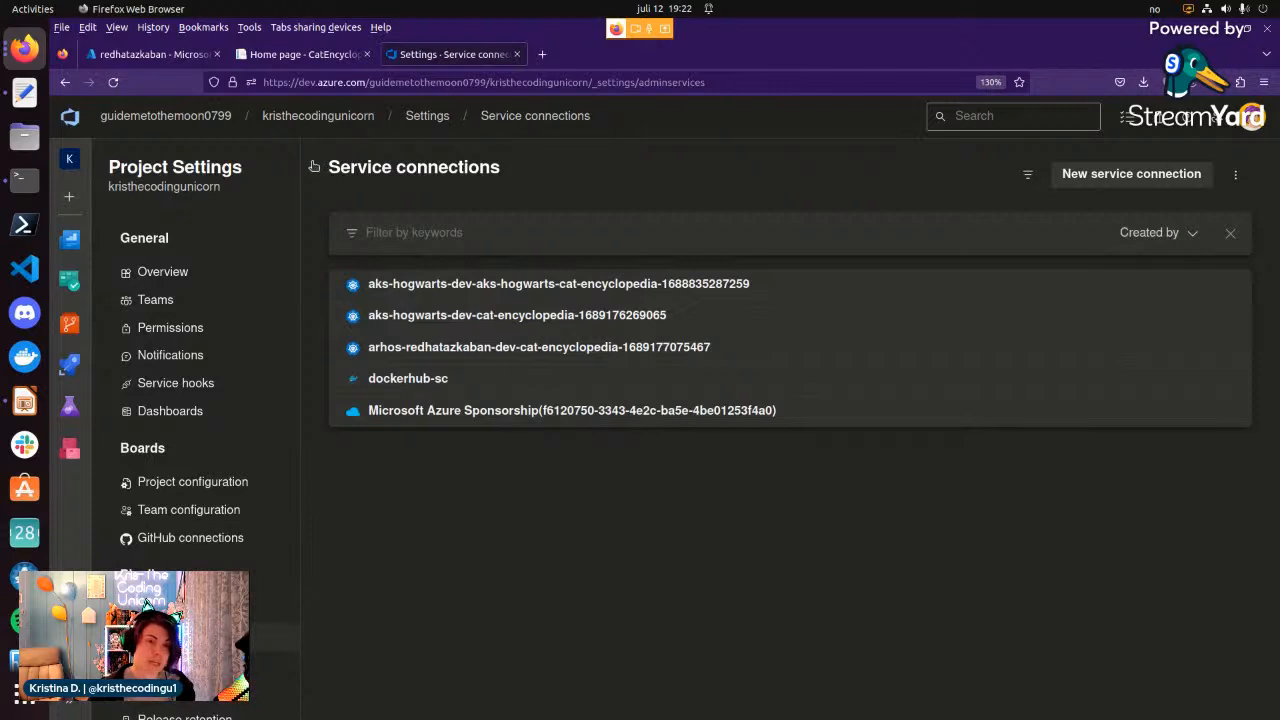
Go to the project's pipeline environments, then switch to the Azure portal to view the redhatazkaban OpenShift cluster overview.
left_click(65, 704)
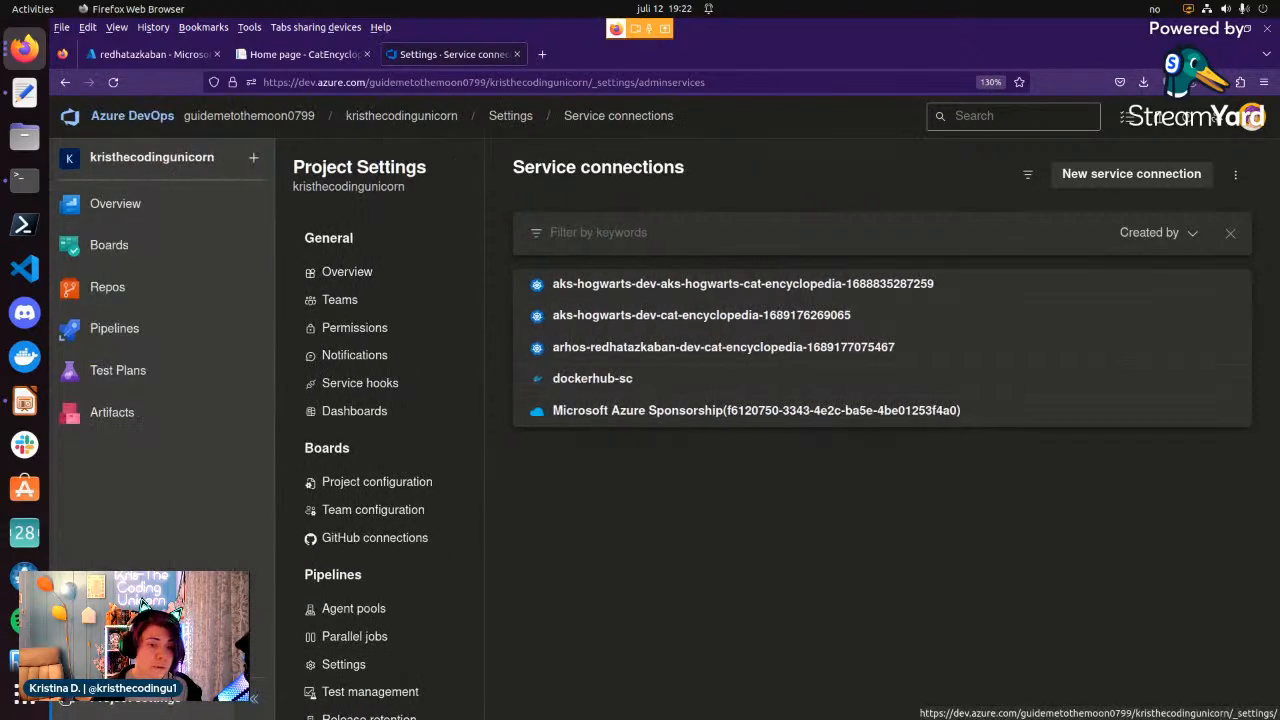
left_click(151, 333)
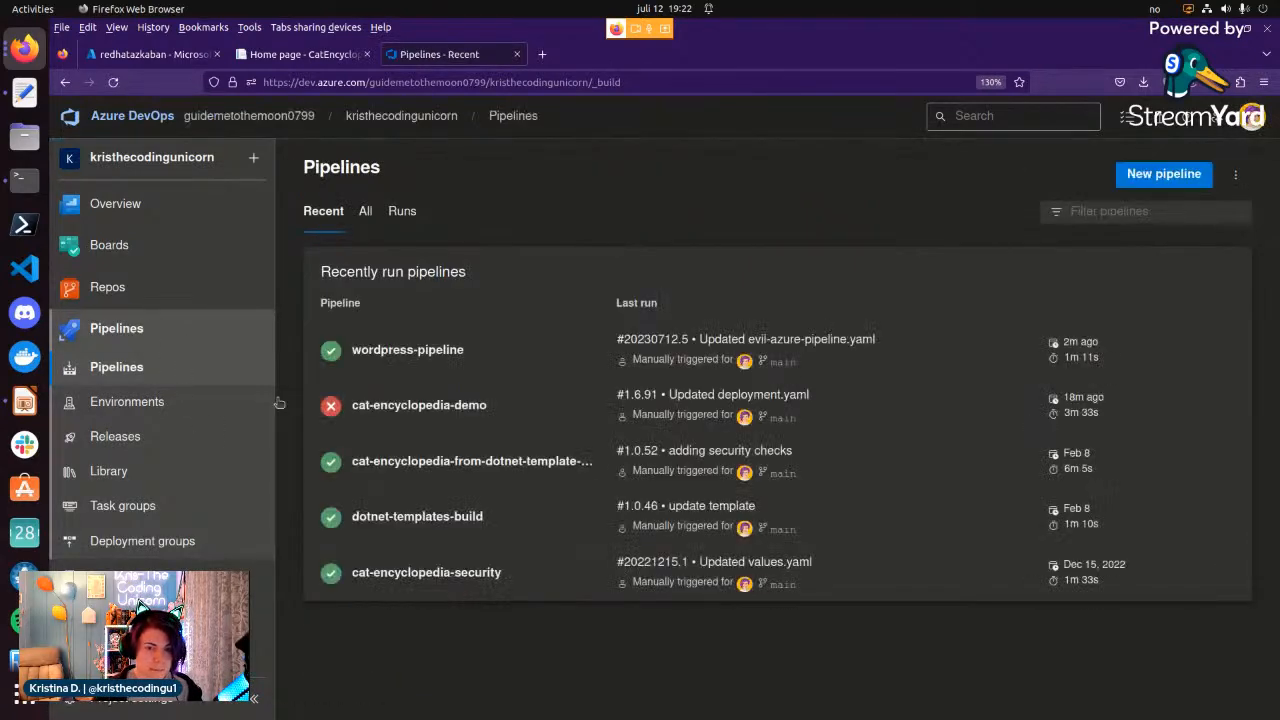
left_click(153, 402)
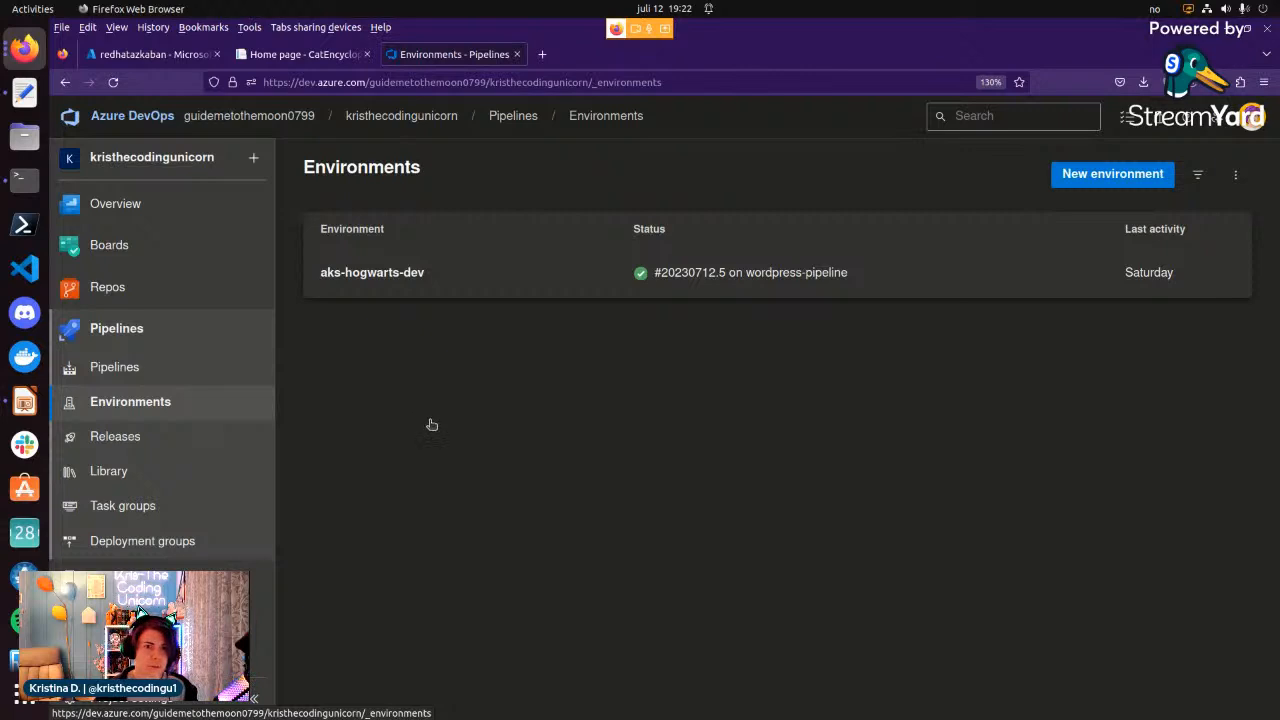
left_click(168, 56)
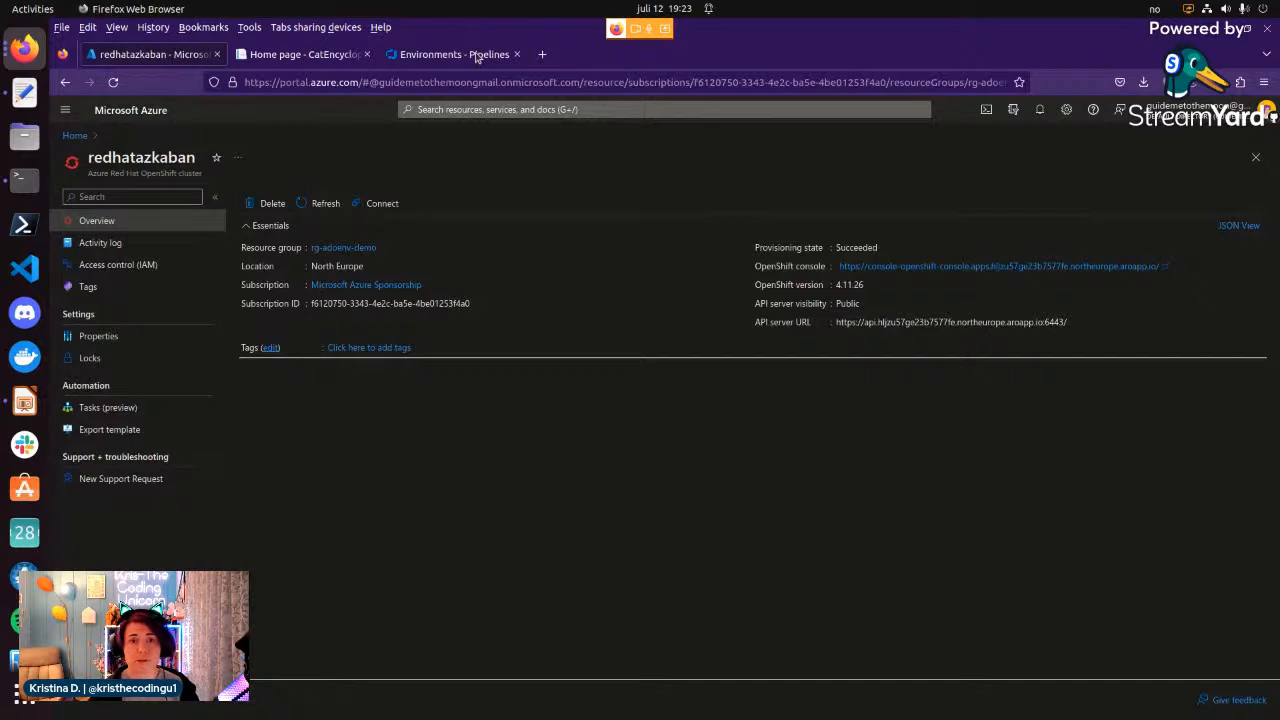
Switch to Azure DevOps and start a new environment named rhos-azkaban-dev with a Kubernetes resource.
left_click(476, 56)
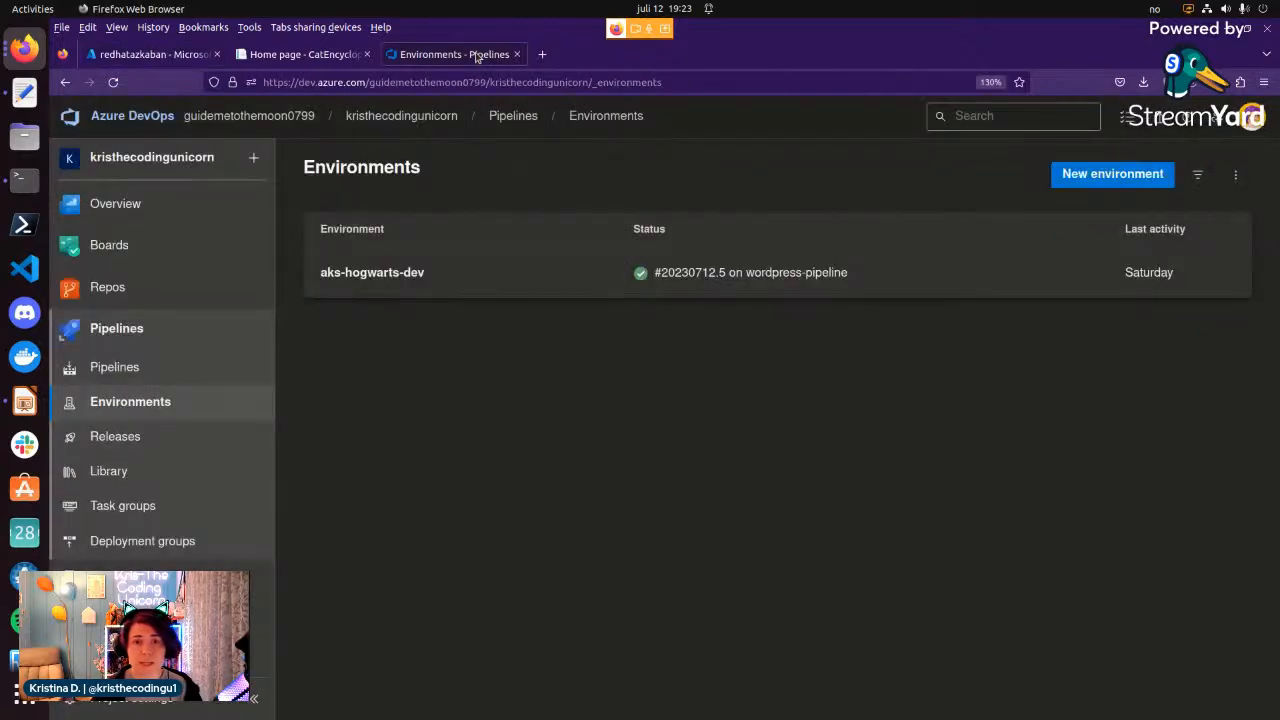
left_click(1142, 178)
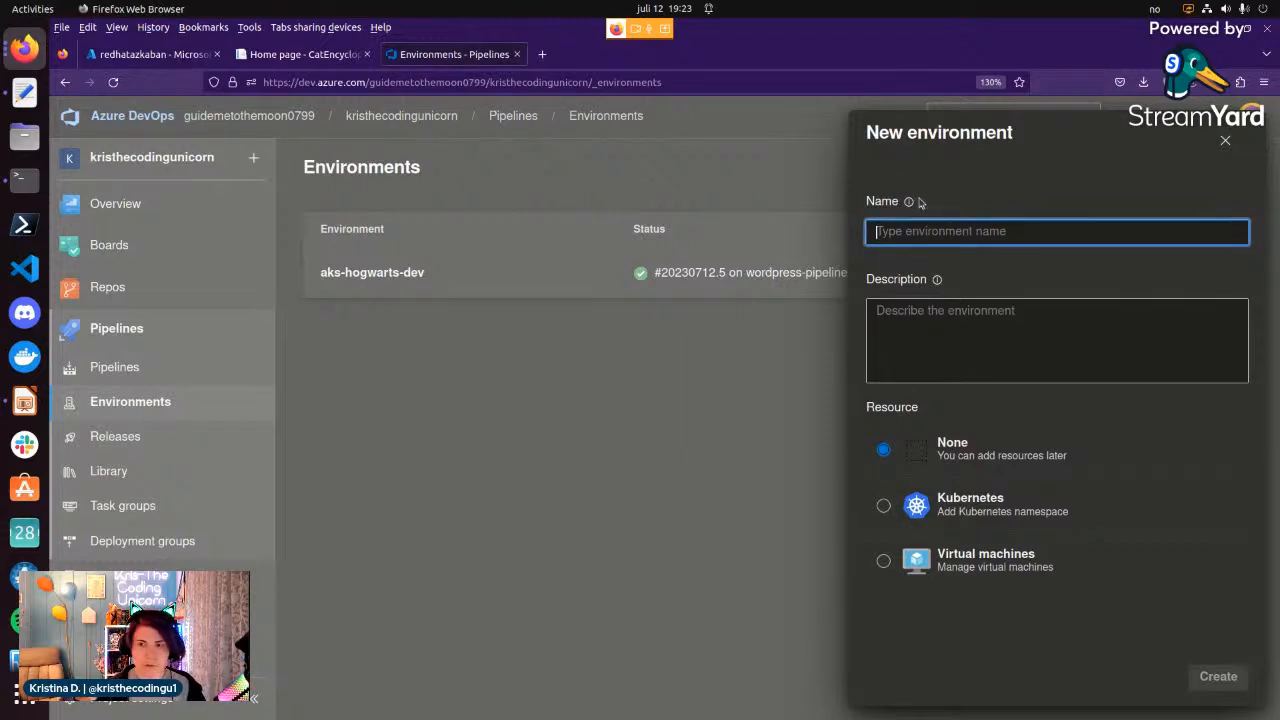
type("rhos")
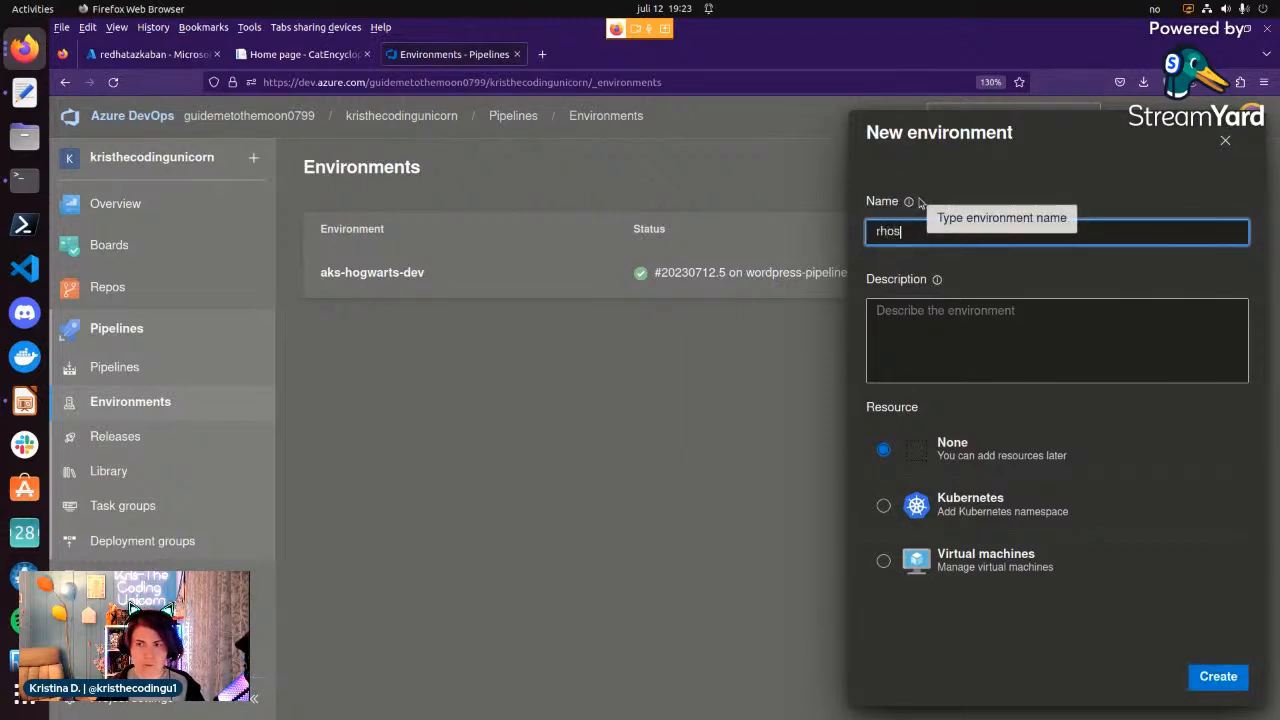
type("-azkaban-dev")
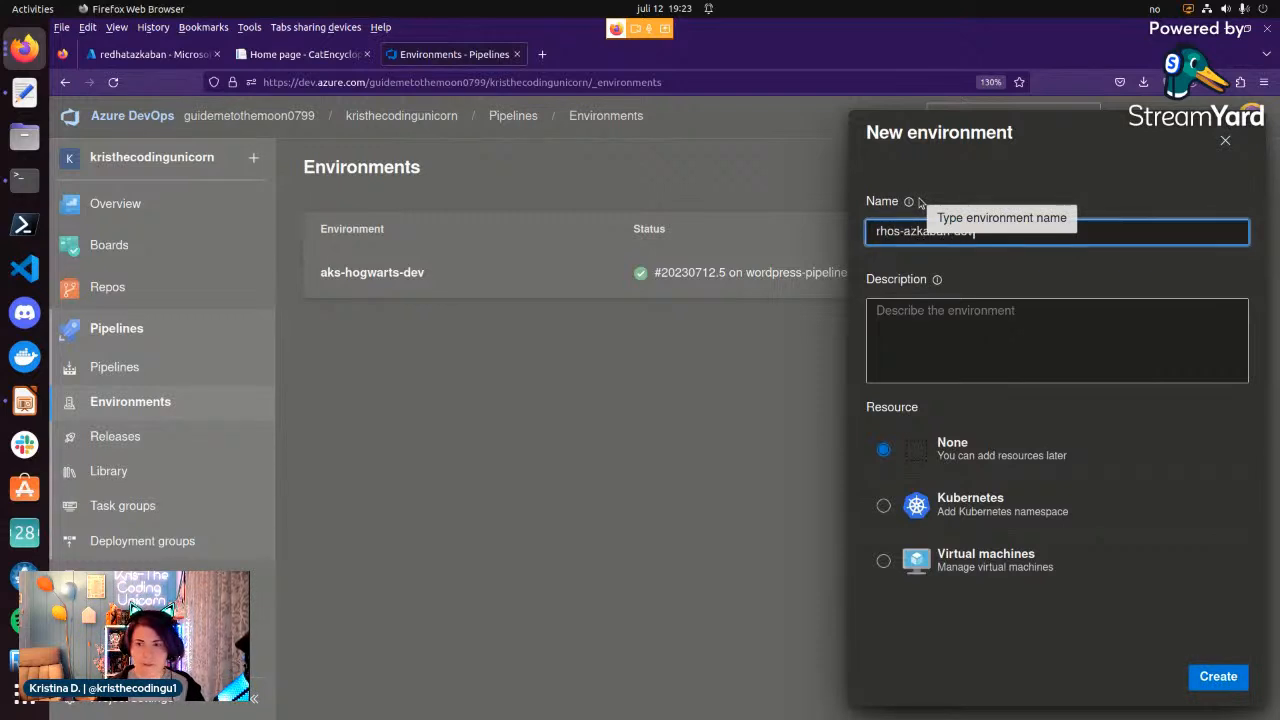
left_click(883, 506)
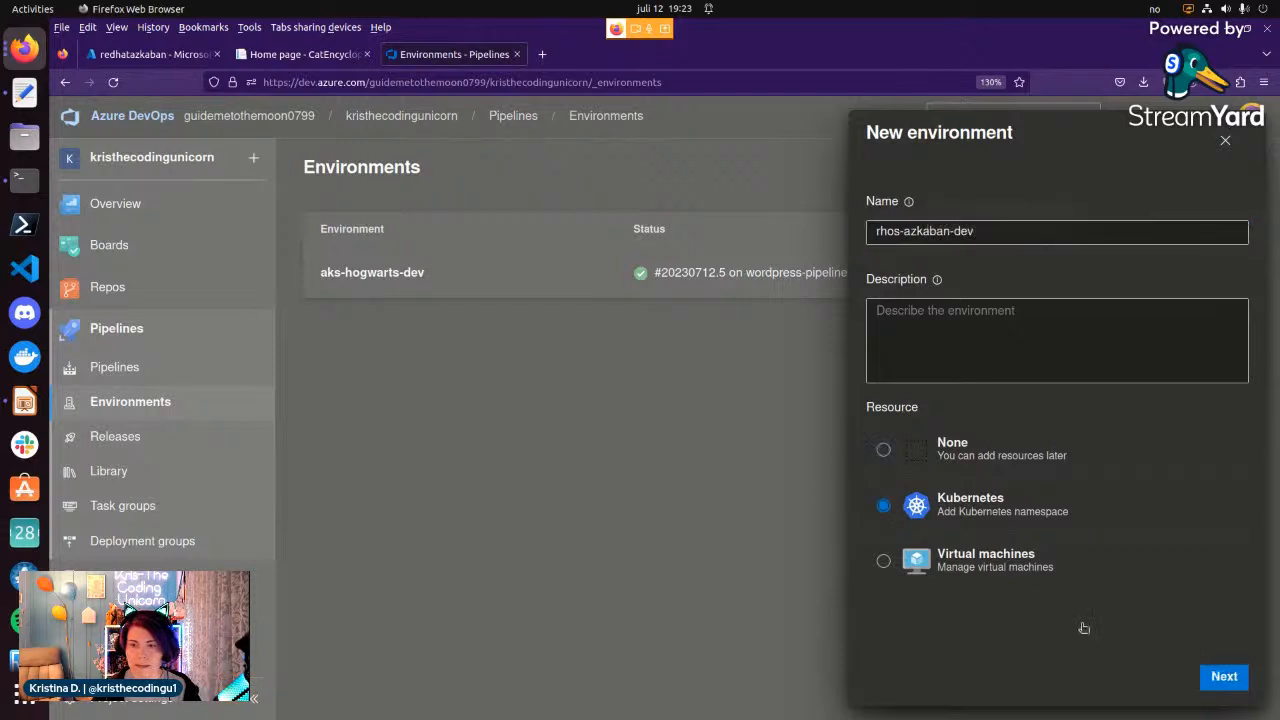
left_click(1228, 682)
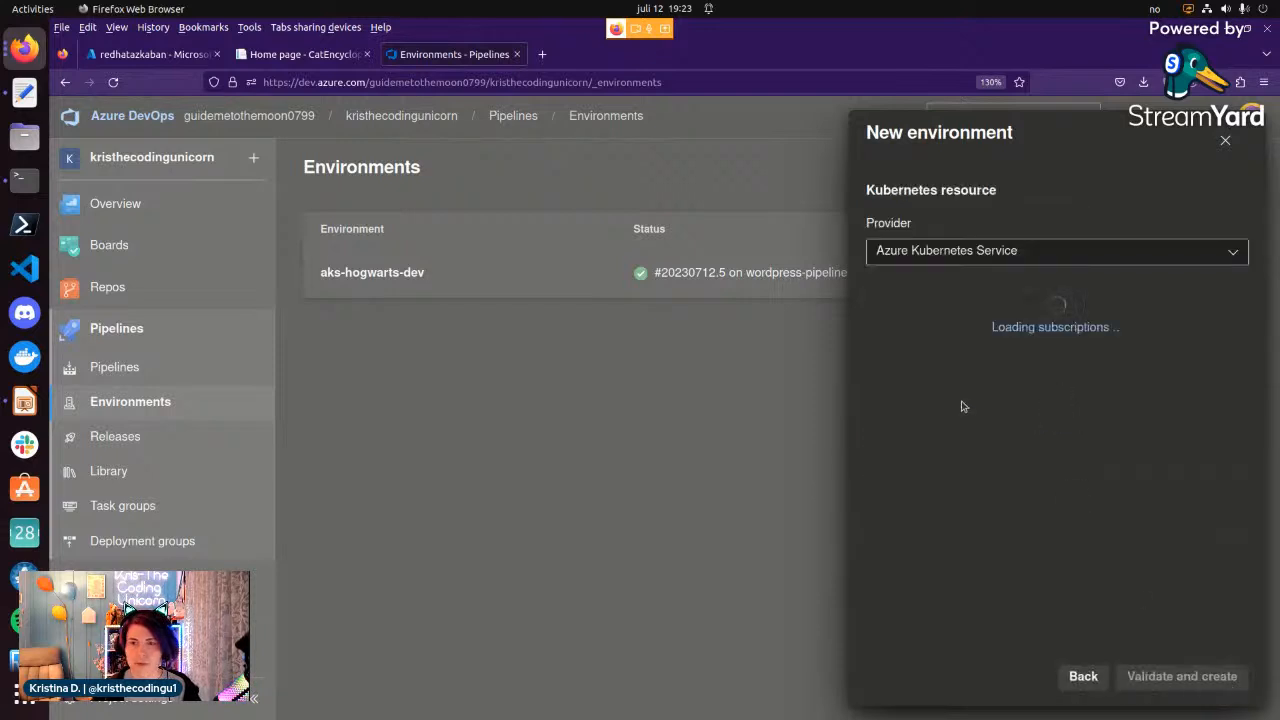
Set the resource's provider to Generic provider (existing service account), the cluster name to redhatazkaban and the namespace to cat-encyclopedia.
left_click(955, 258)
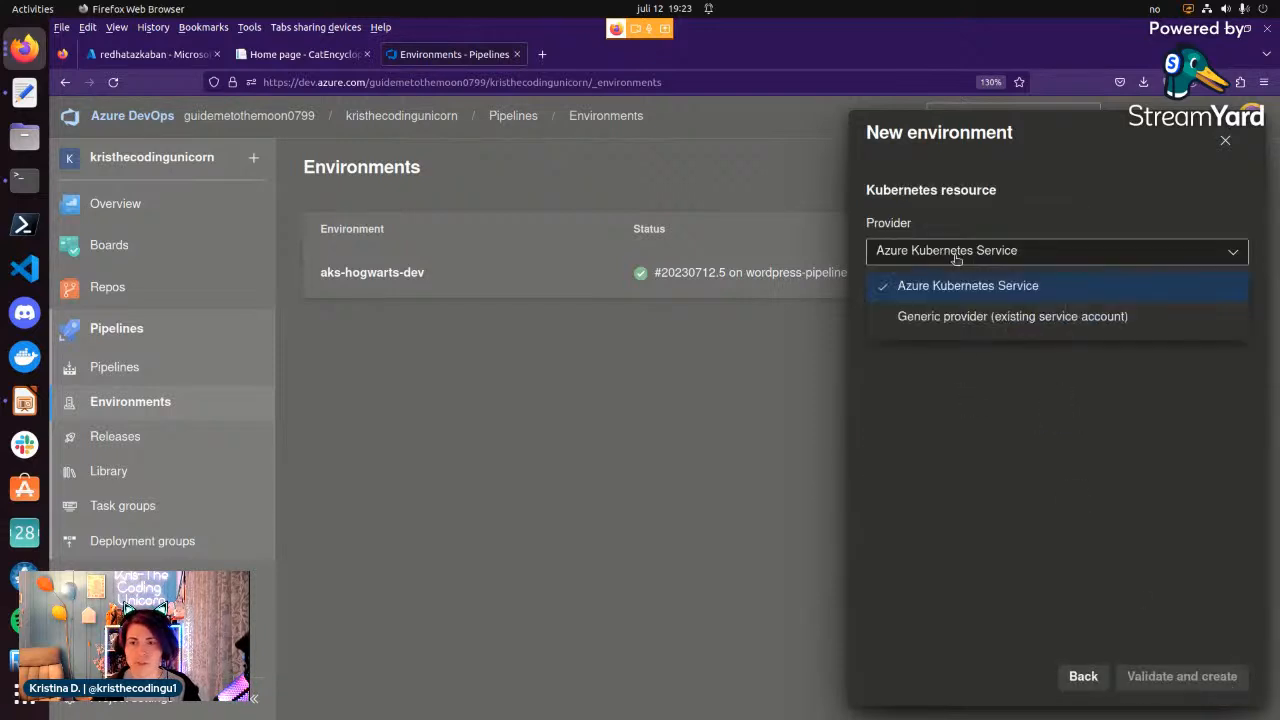
left_click(955, 317)
left_click(925, 364)
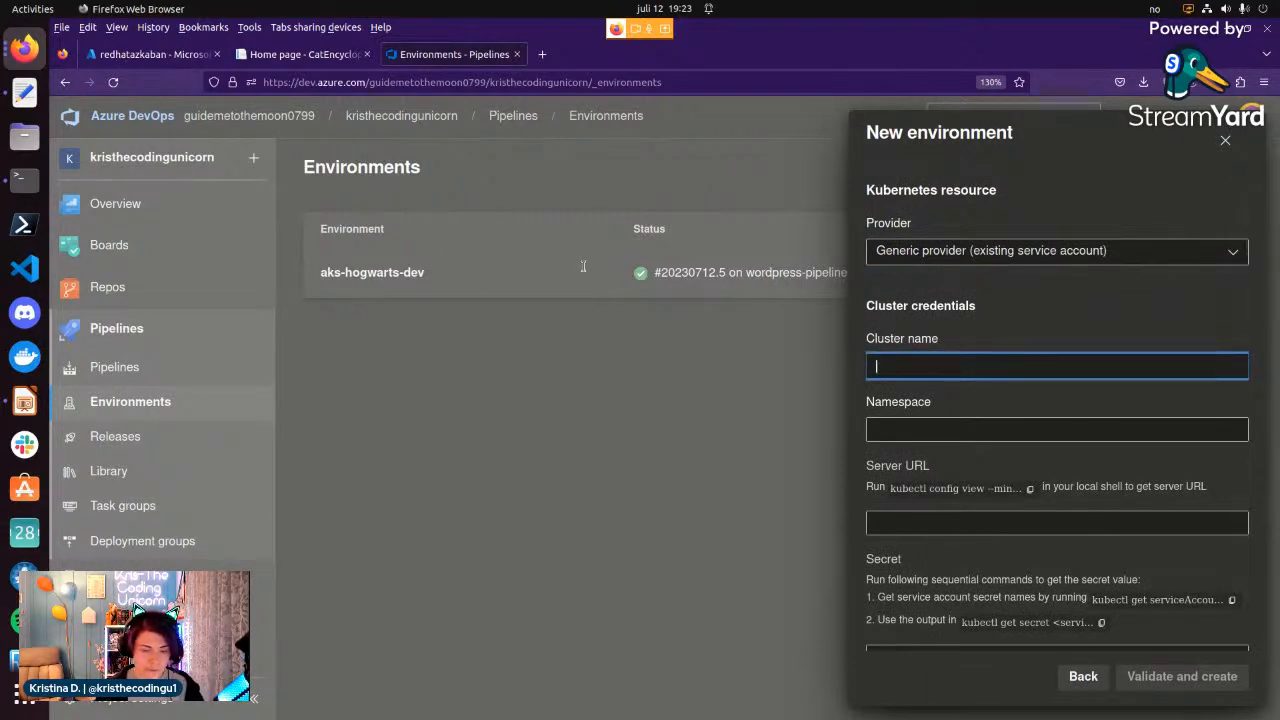
type("redhat")
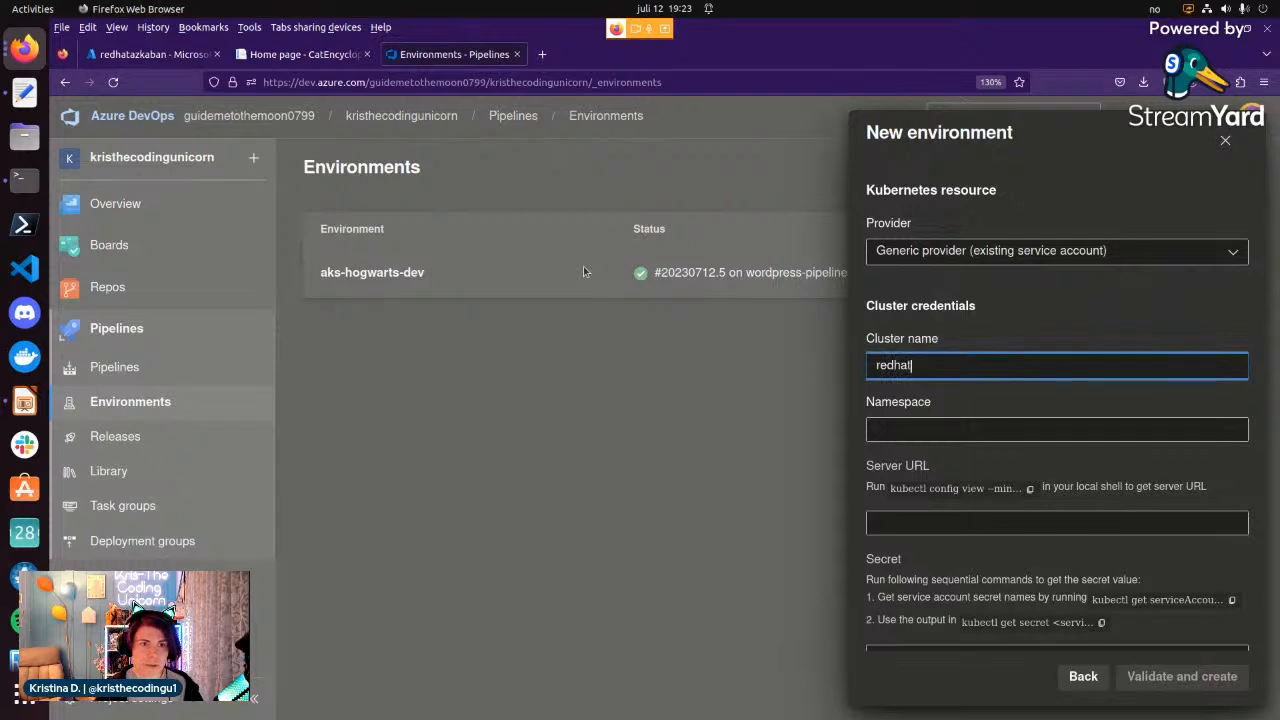
type("azkaban")
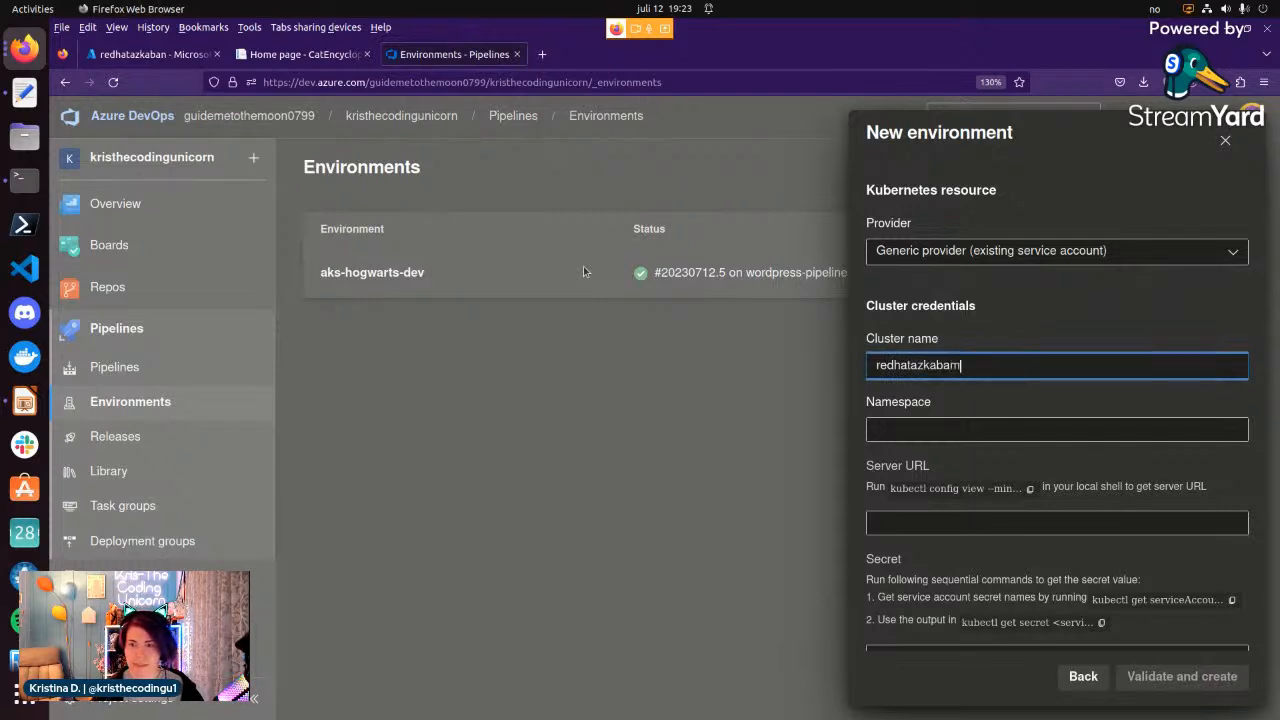
left_click(903, 424)
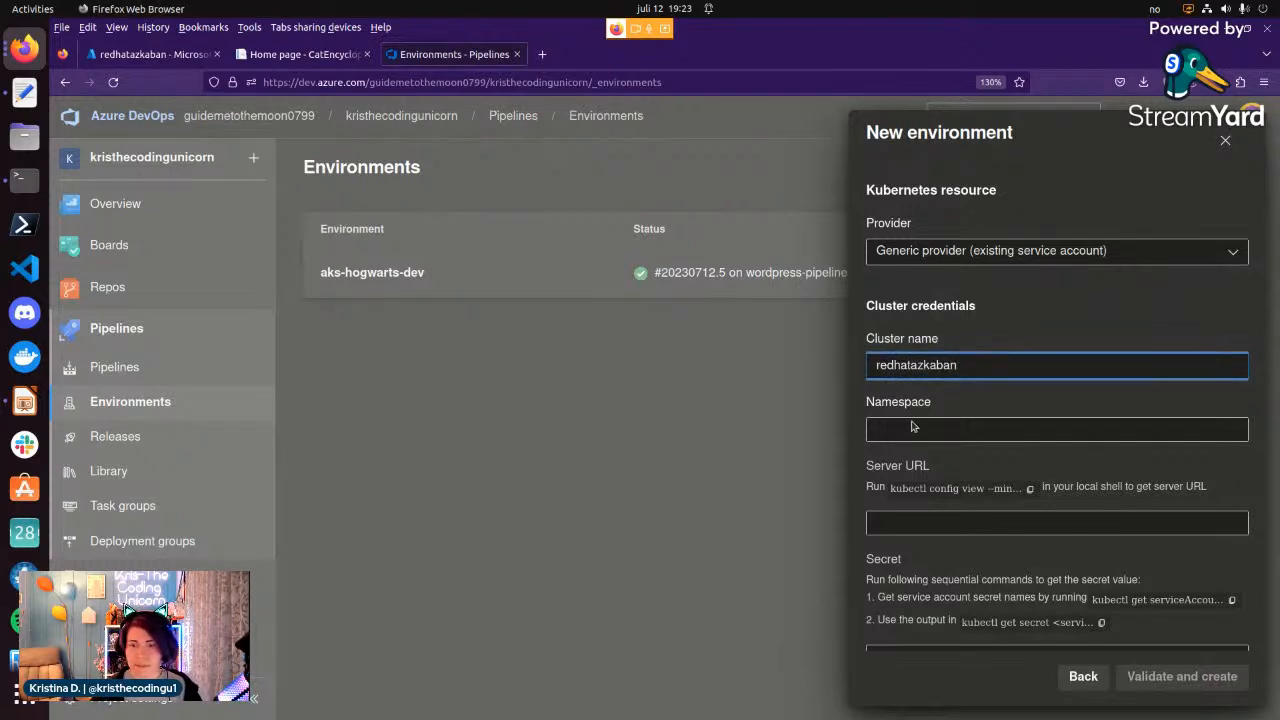
type("cat-encycl")
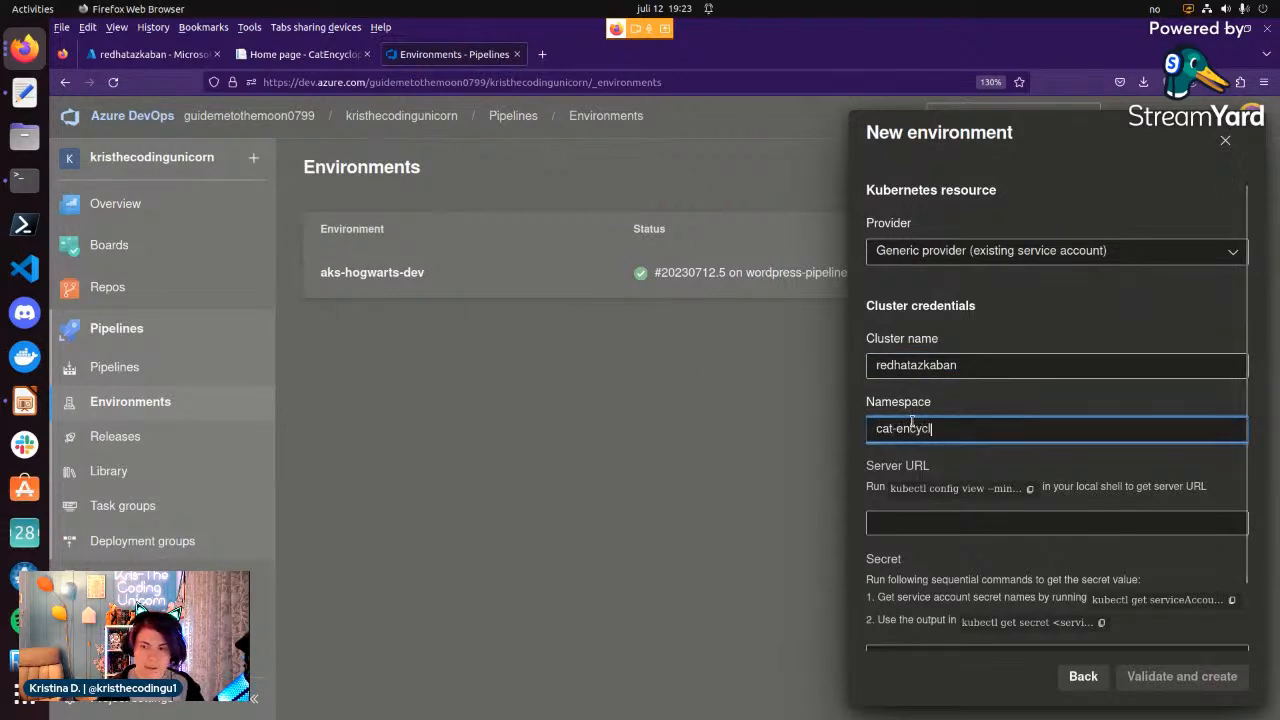
type("opedia")
left_click(962, 521)
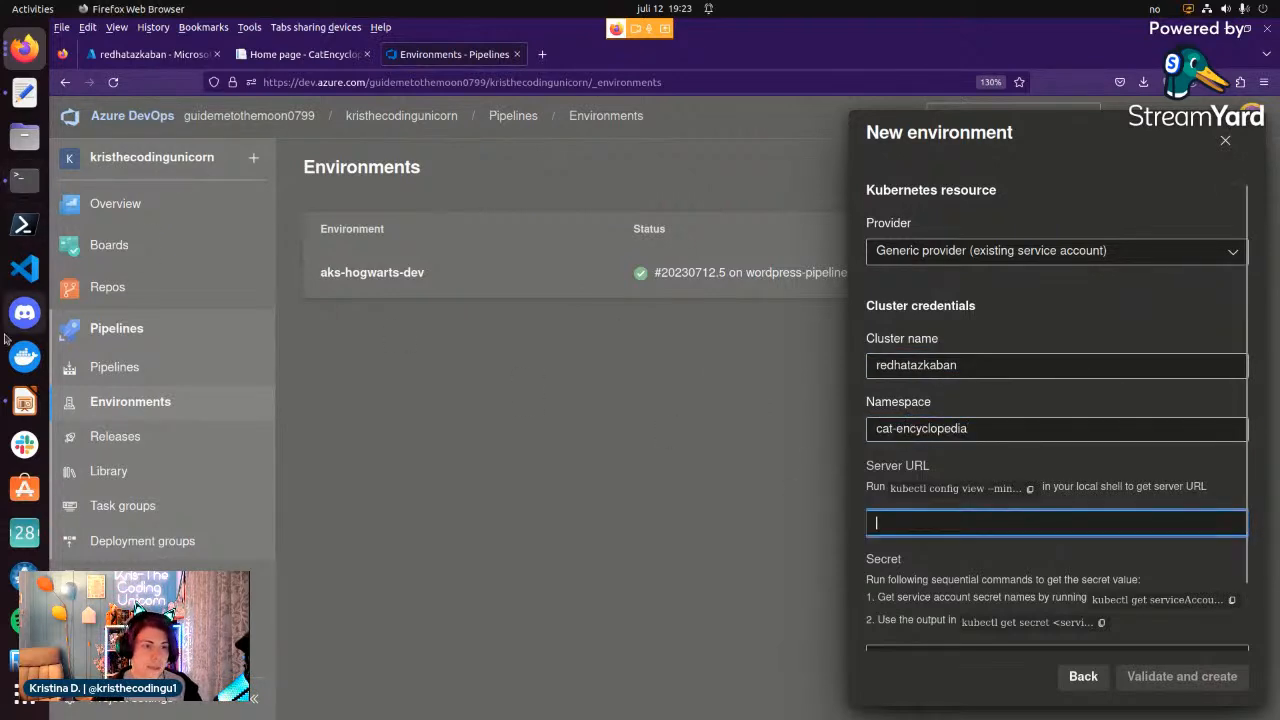
left_click(8, 92)
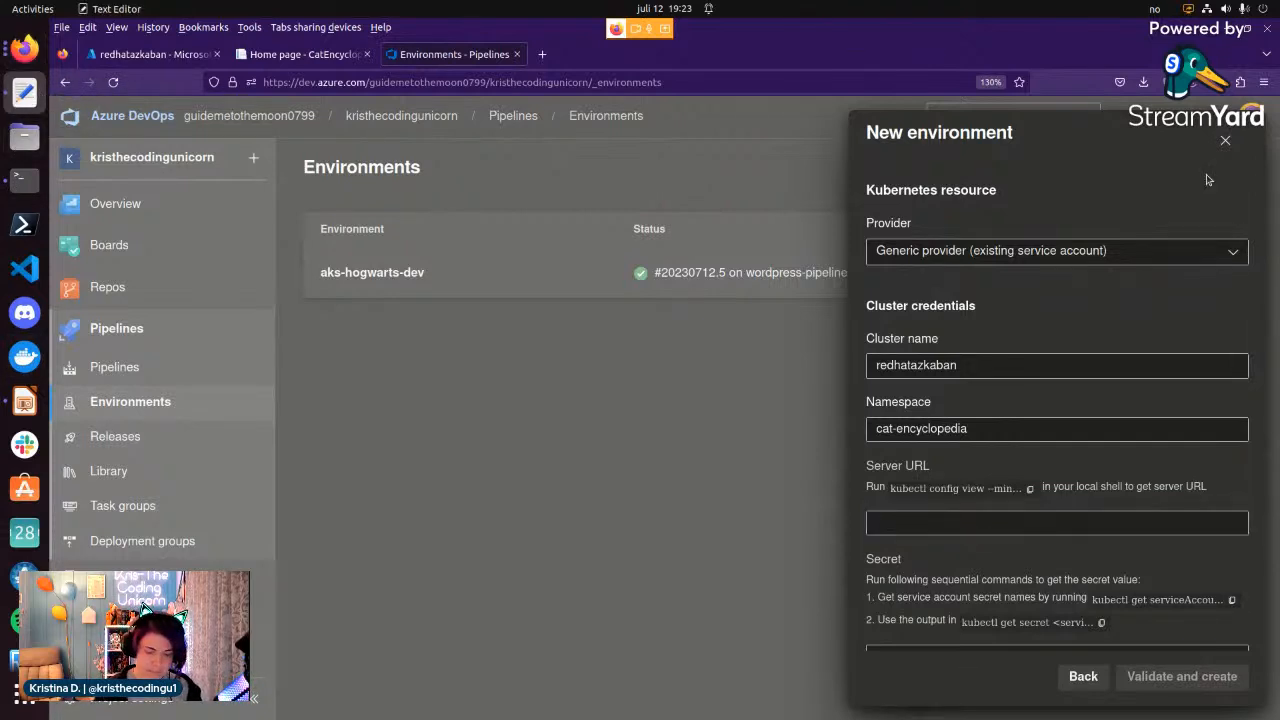
left_click(1018, 528)
key("ctrl+v")
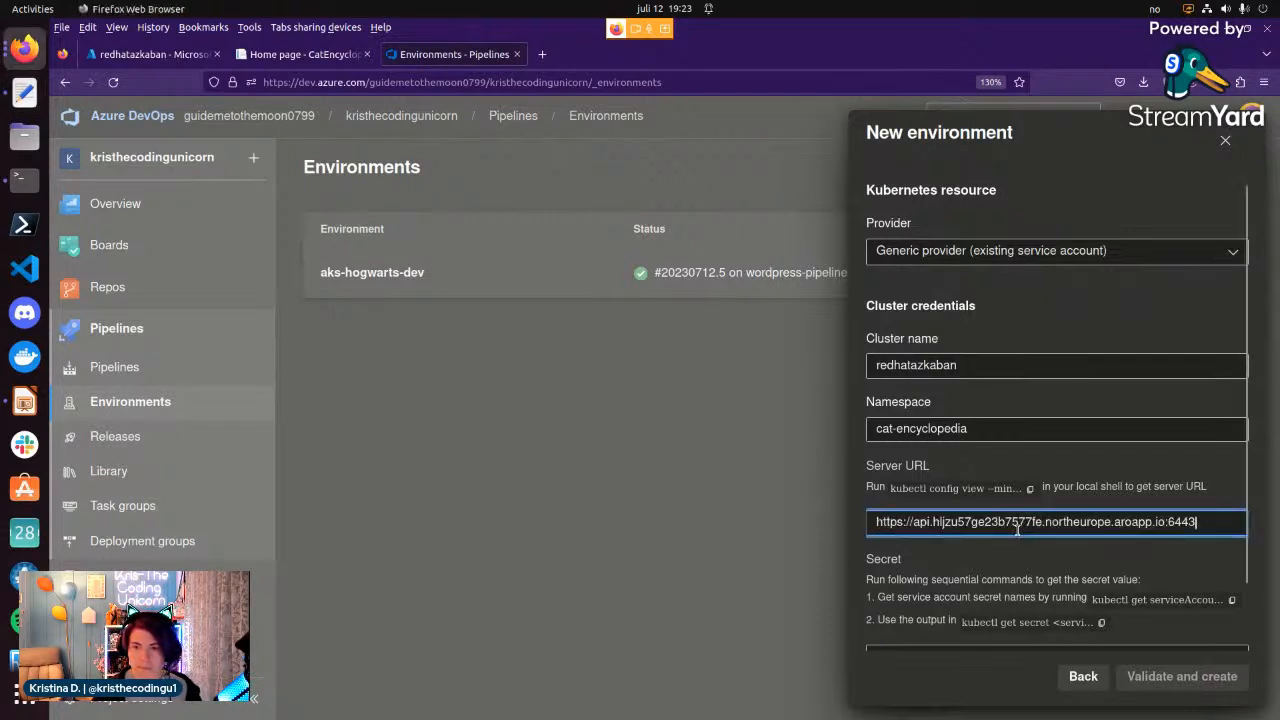
Paste the service account secret copied from the text editor into the Secret field, and validate and create the environment.
scroll(1014, 548, "down", 1)
left_click(1209, 577)
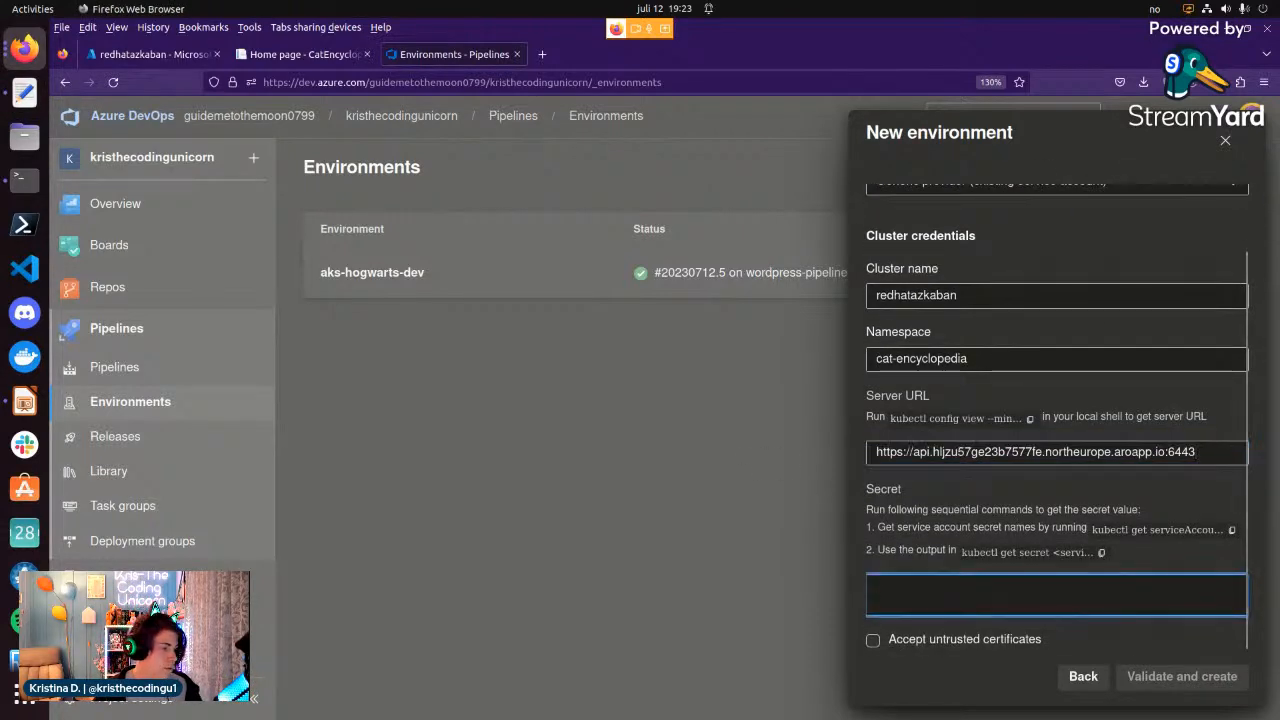
key("alt+Tab")
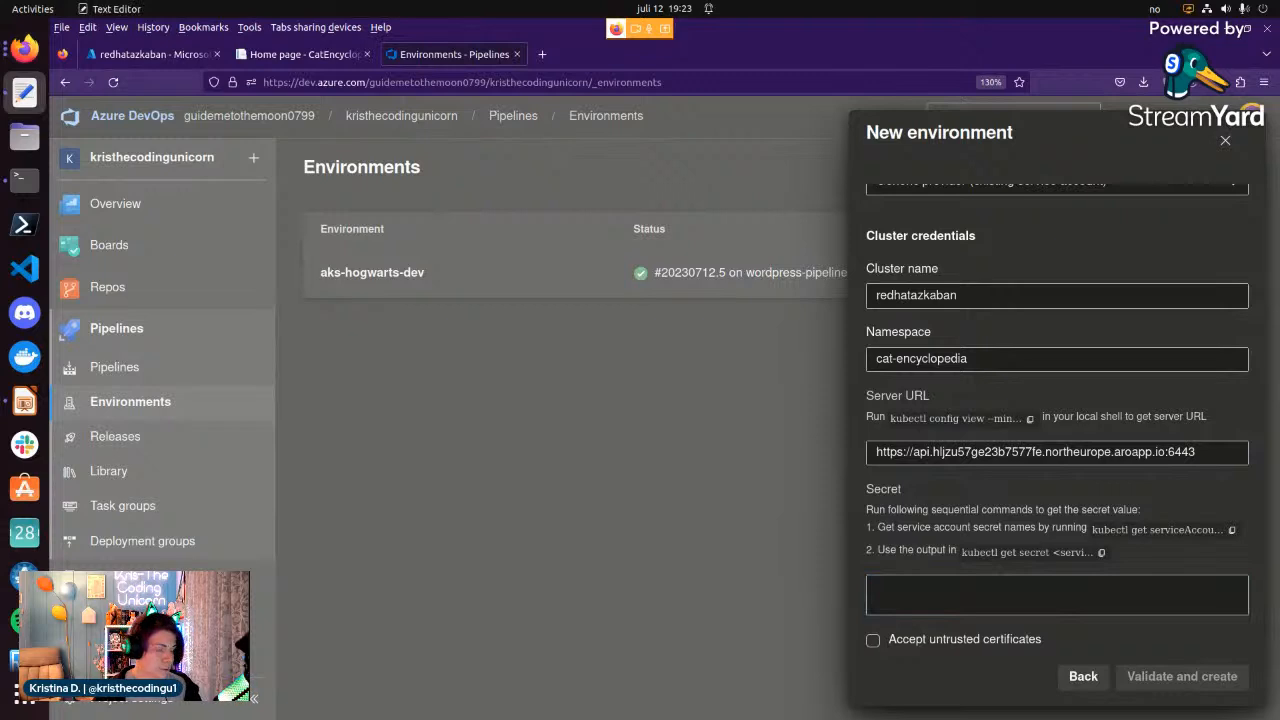
left_click(996, 584)
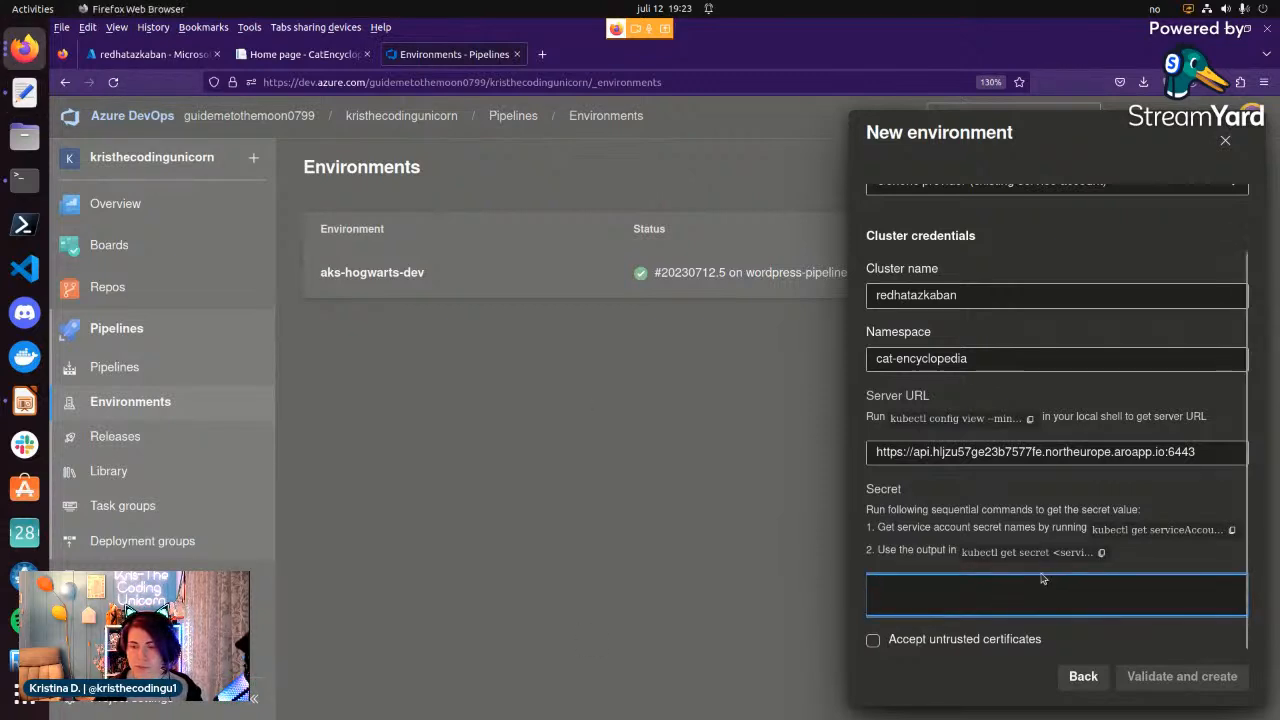
key("ctrl+v")
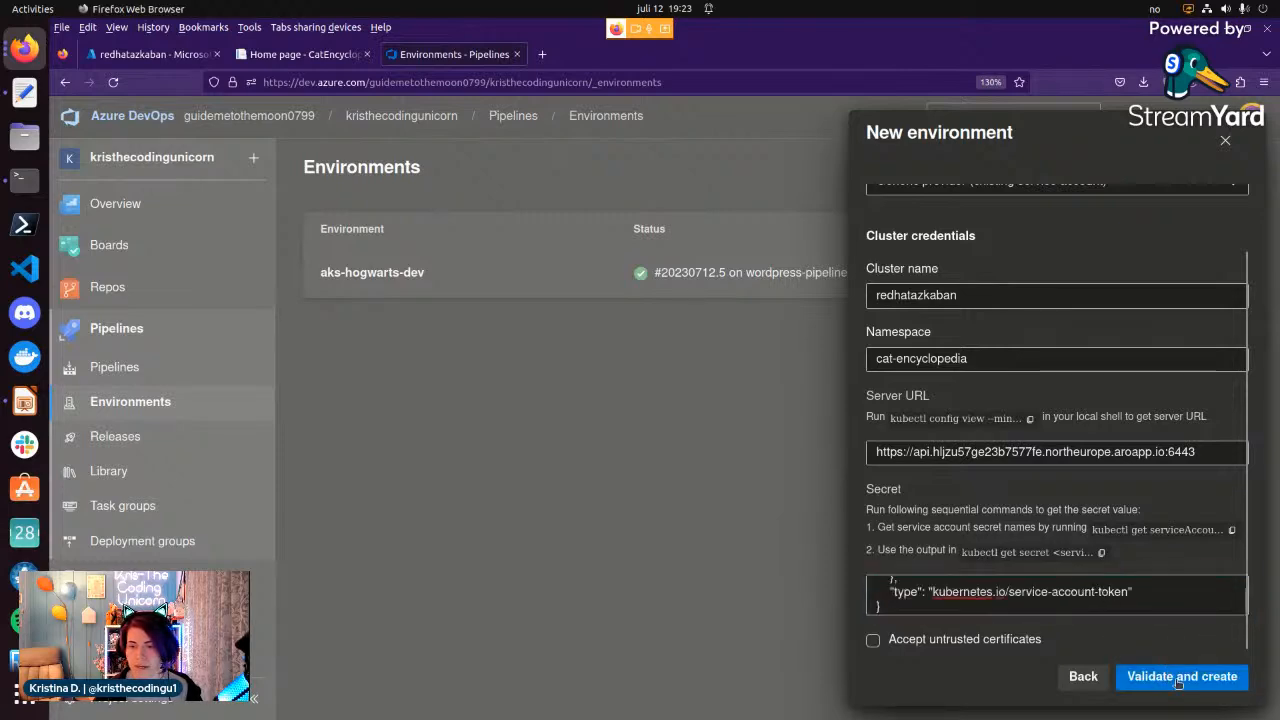
left_click(1181, 678)
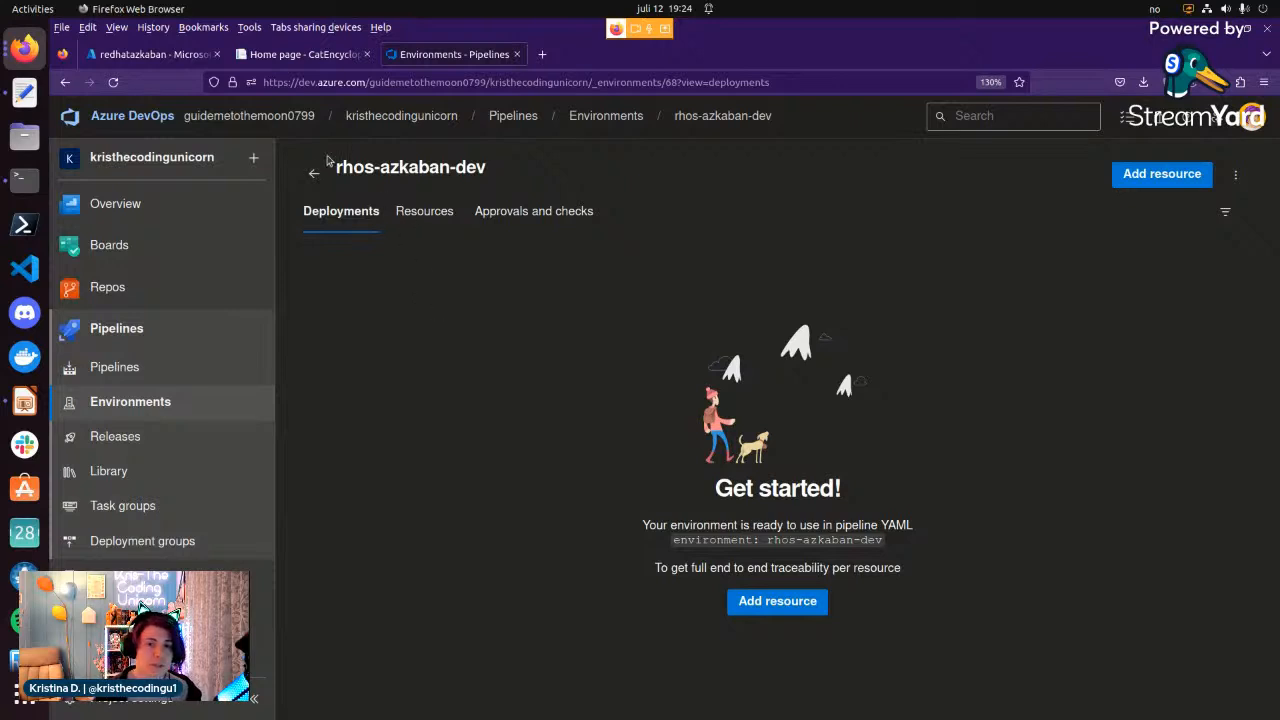
View the resources and deployments of the rhos-azkaban-dev environment, ending on its resources.
left_click(444, 213)
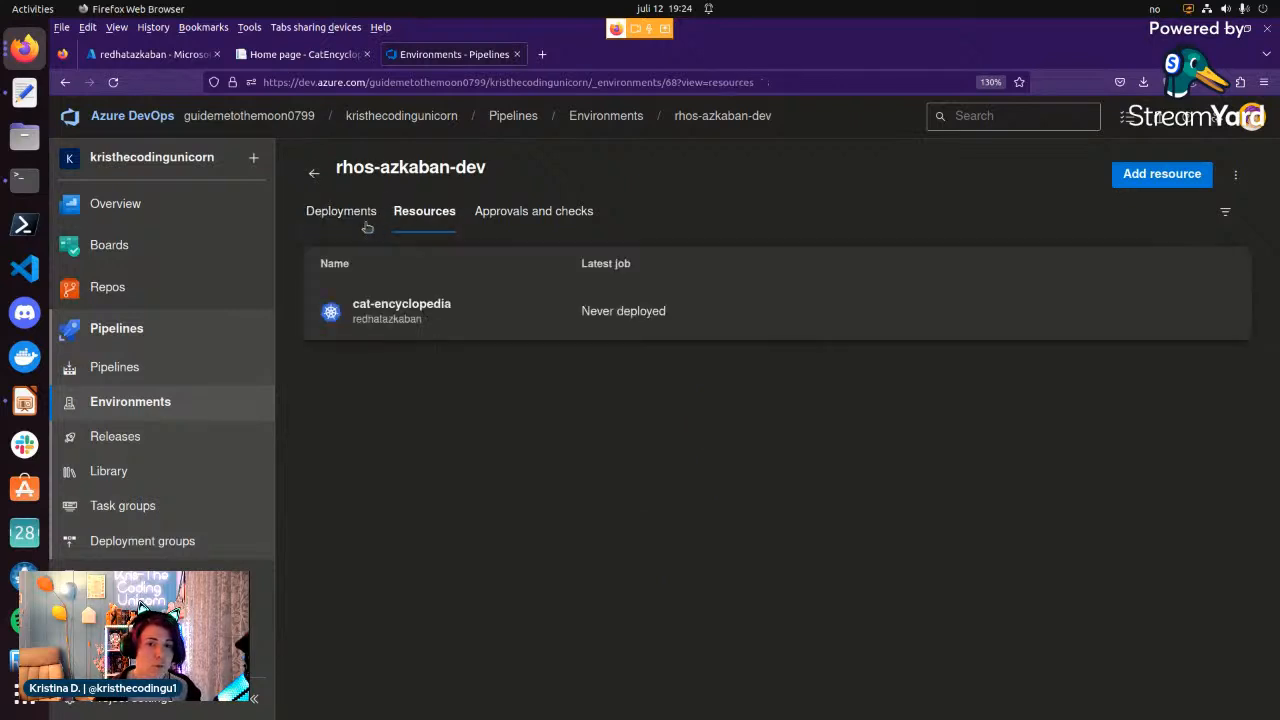
left_click(361, 219)
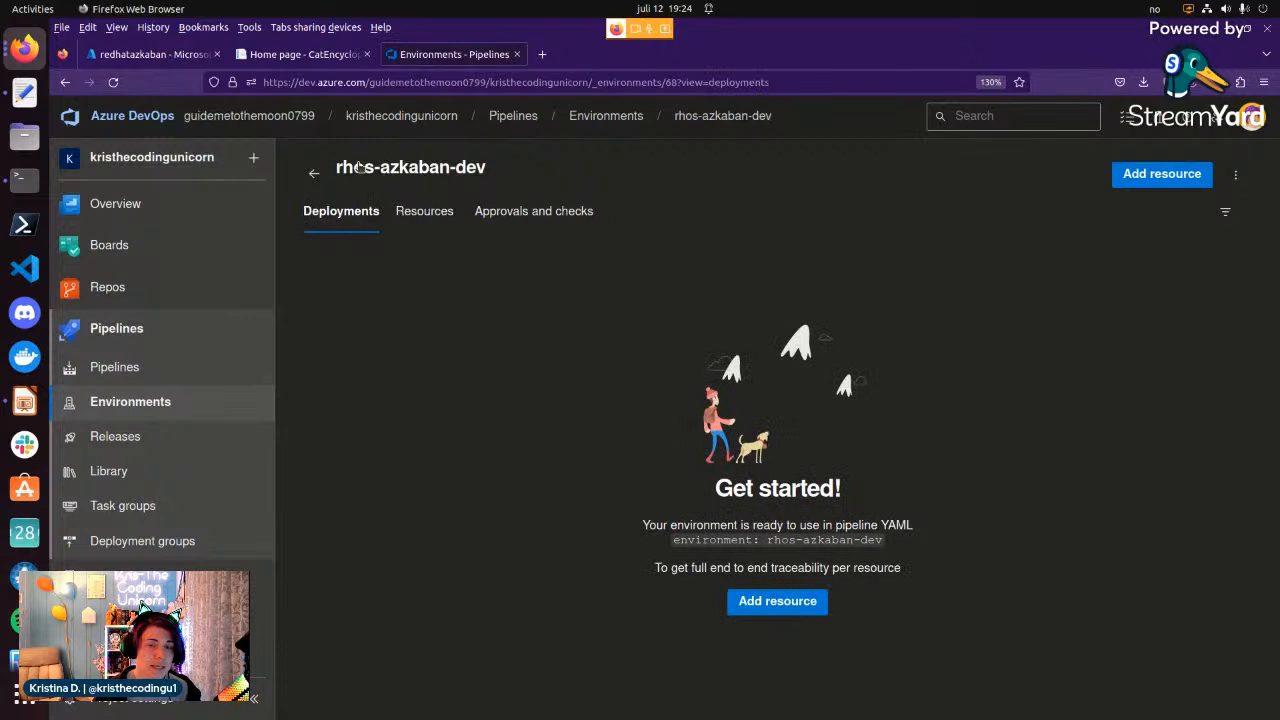
left_click(419, 228)
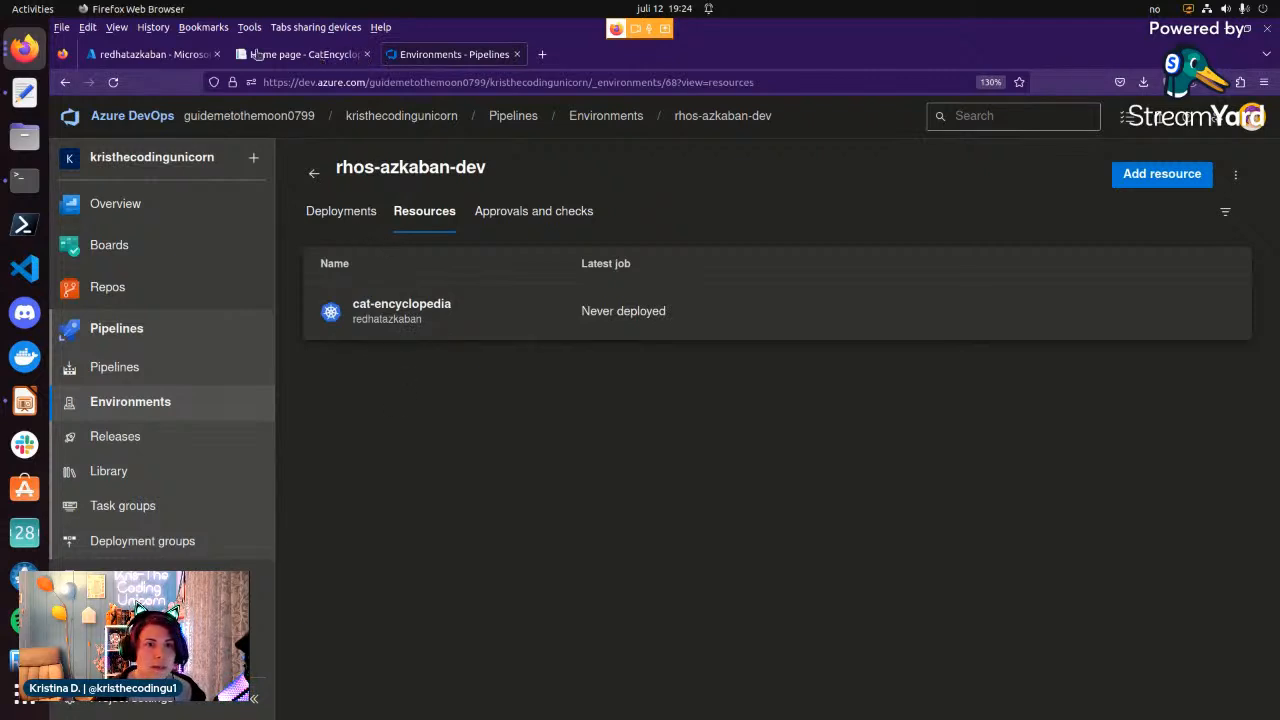
Switch to LibreOffice Impress and present the "Summing it up..." slide as a slide show starting from that slide.
left_click(24, 405)
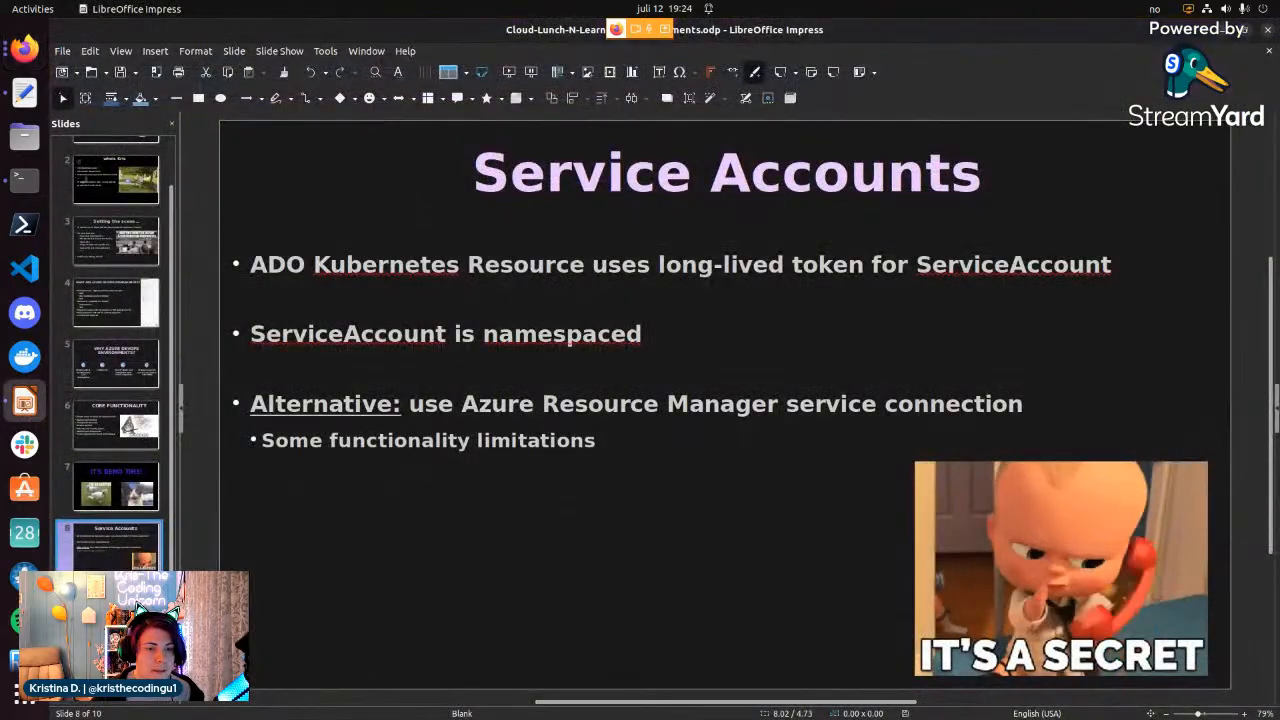
left_click(116, 605)
left_click(290, 56)
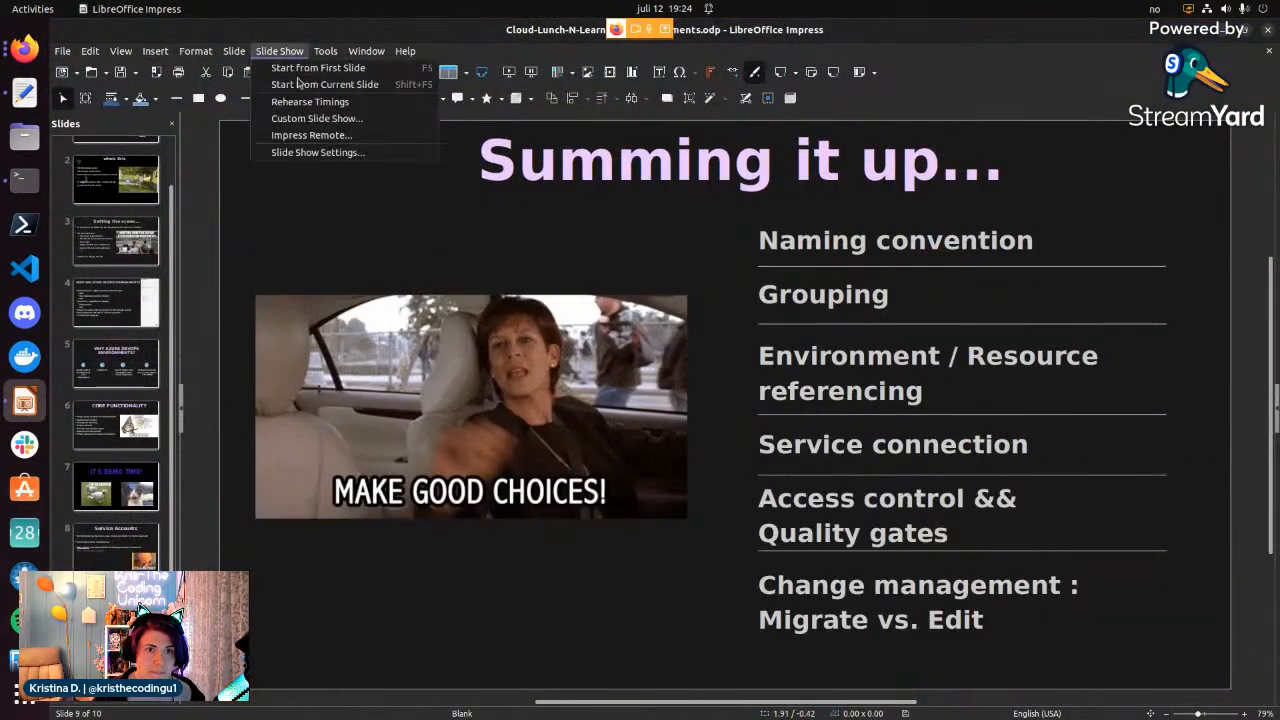
left_click(301, 83)
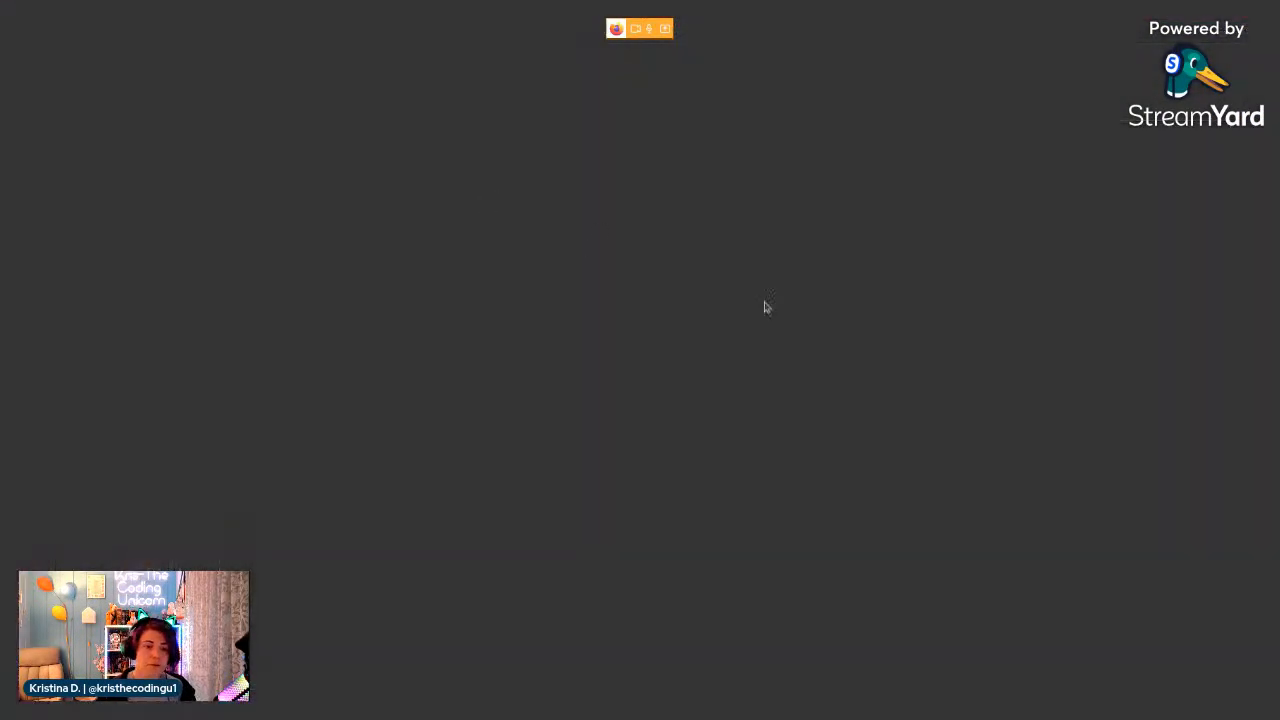
key("alt+Tab")
key("alt+Tab")
key("alt+Tab")
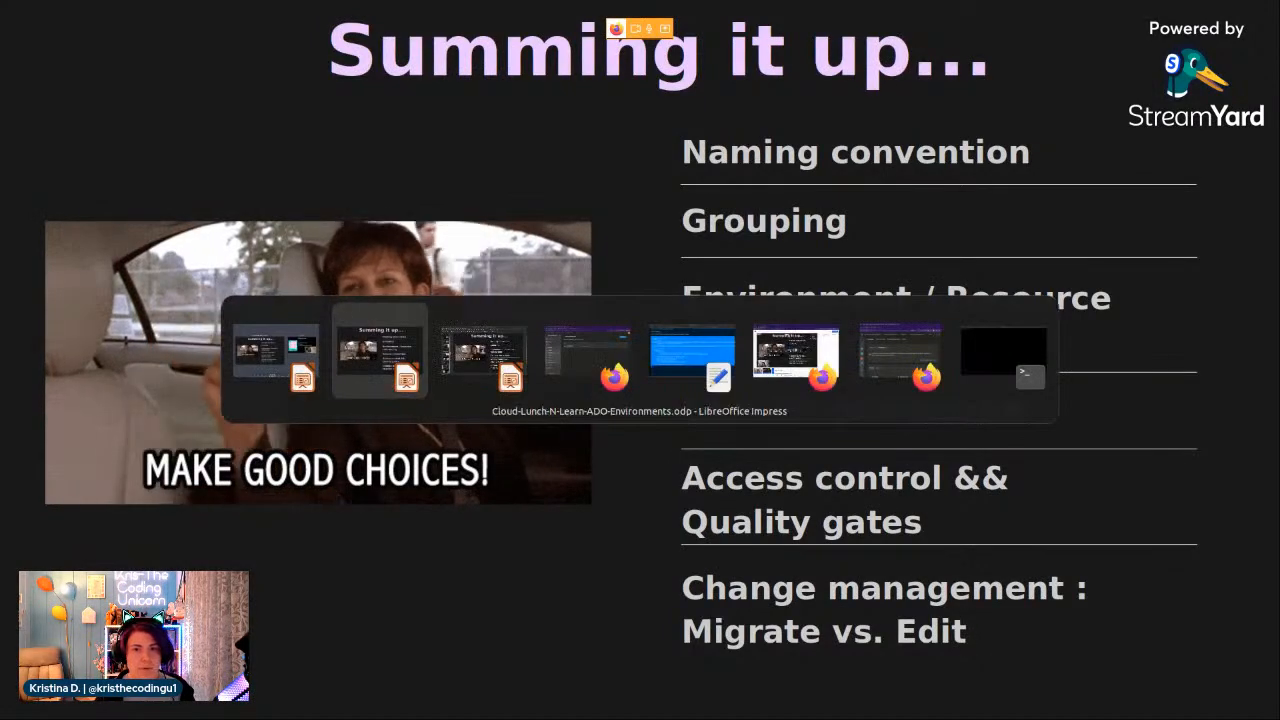
key("alt+Tab")
key("alt+Tab")
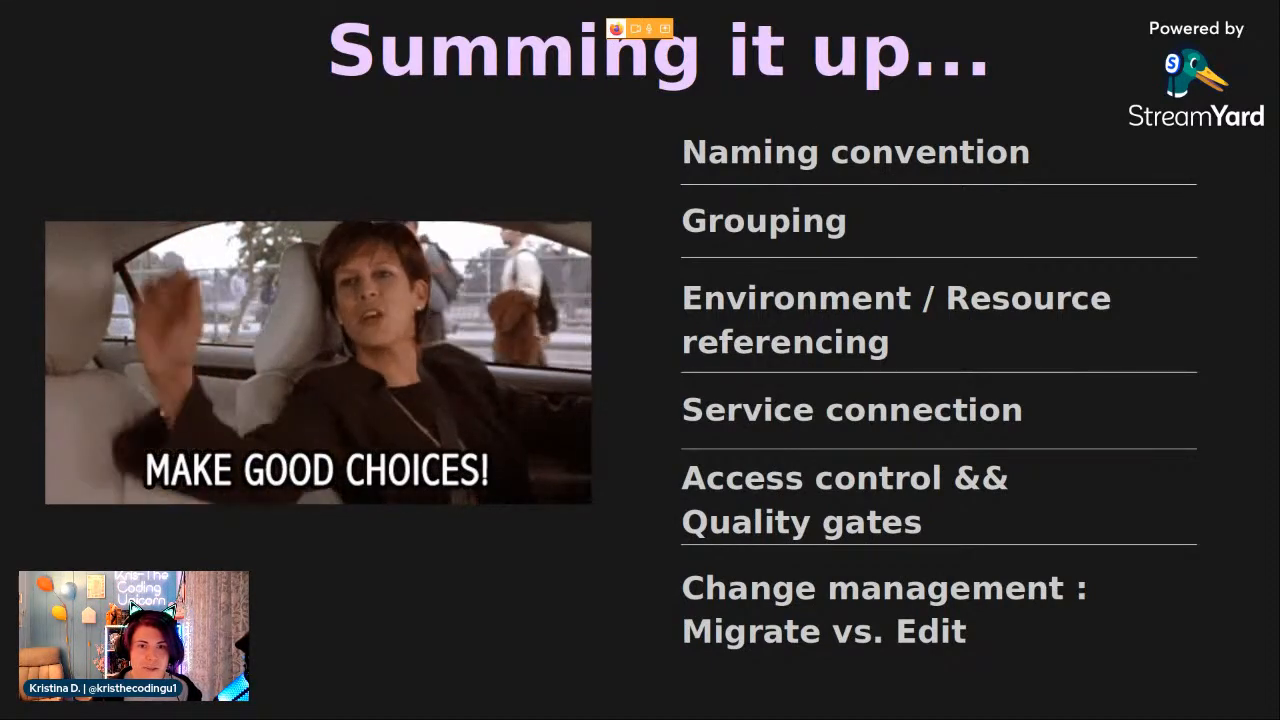
Advance to the "Thank You!" slide, go back to the summary slide and end the slide show.
key("Right")
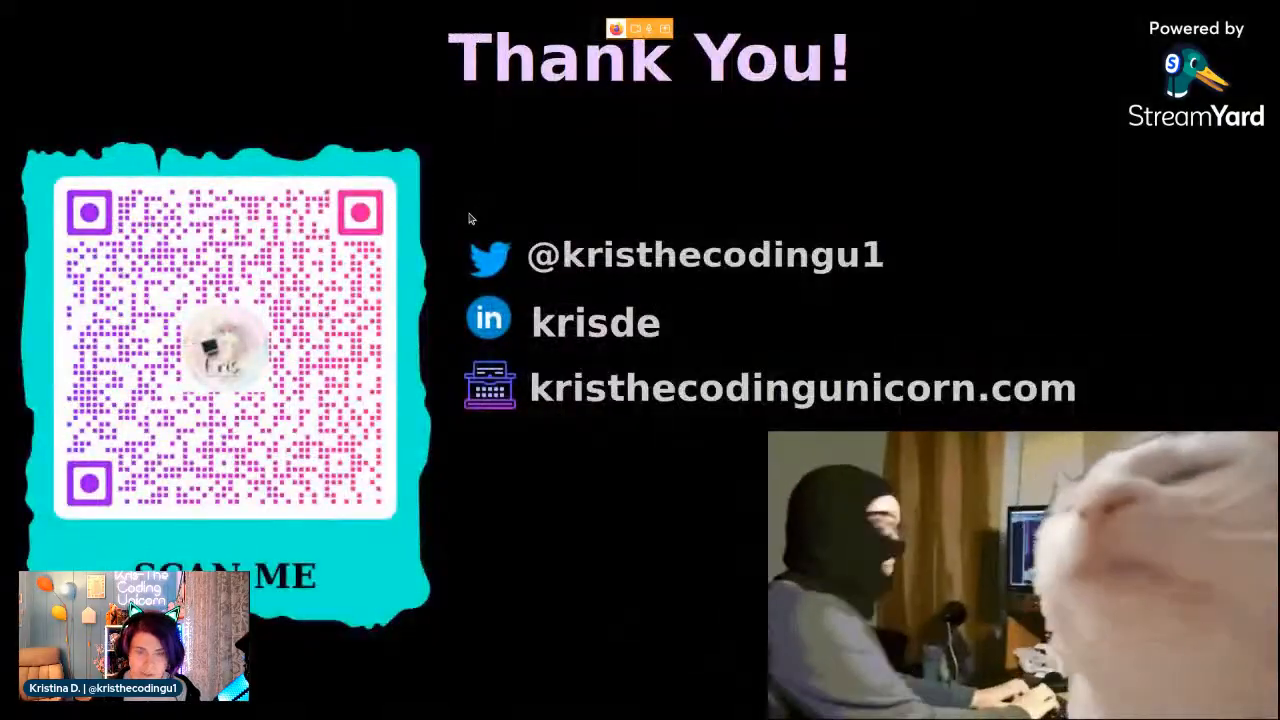
key("Left")
key("Escape")
Switch back to Azure DevOps in Firefox, go to the environments list and open the aks-hogwarts-dev environment's deployments.
left_click(24, 47)
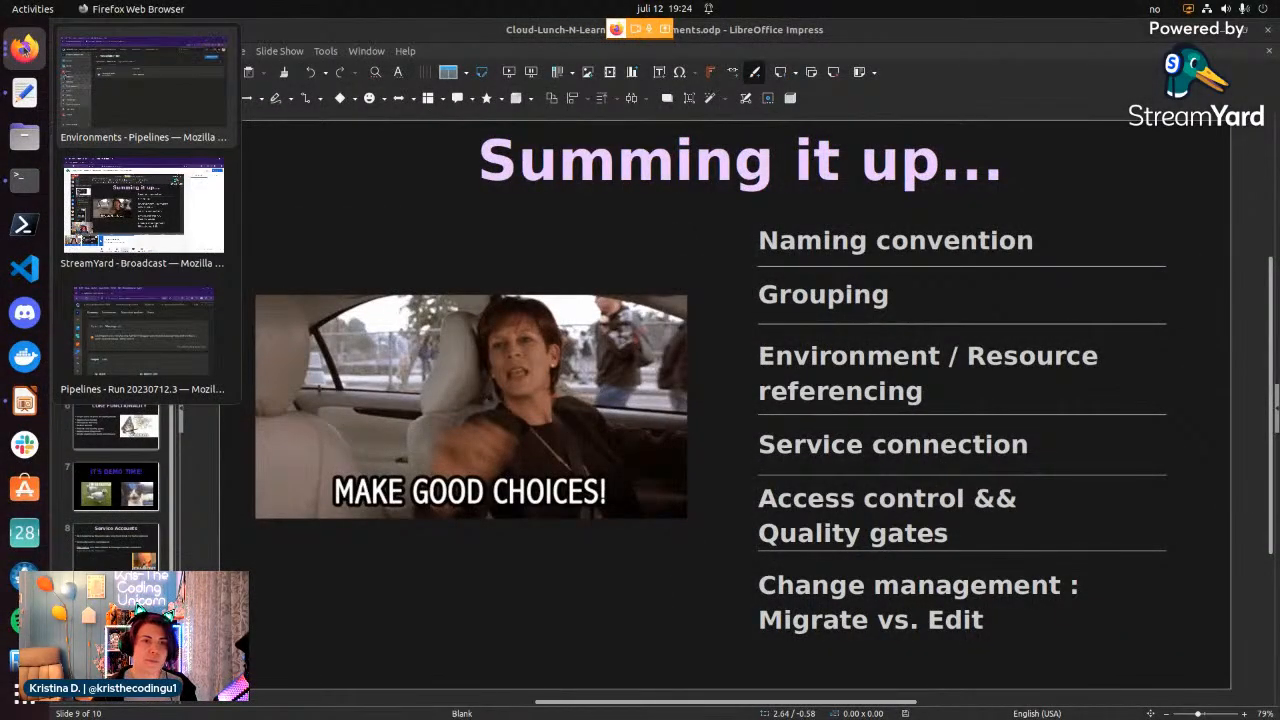
left_click(116, 86)
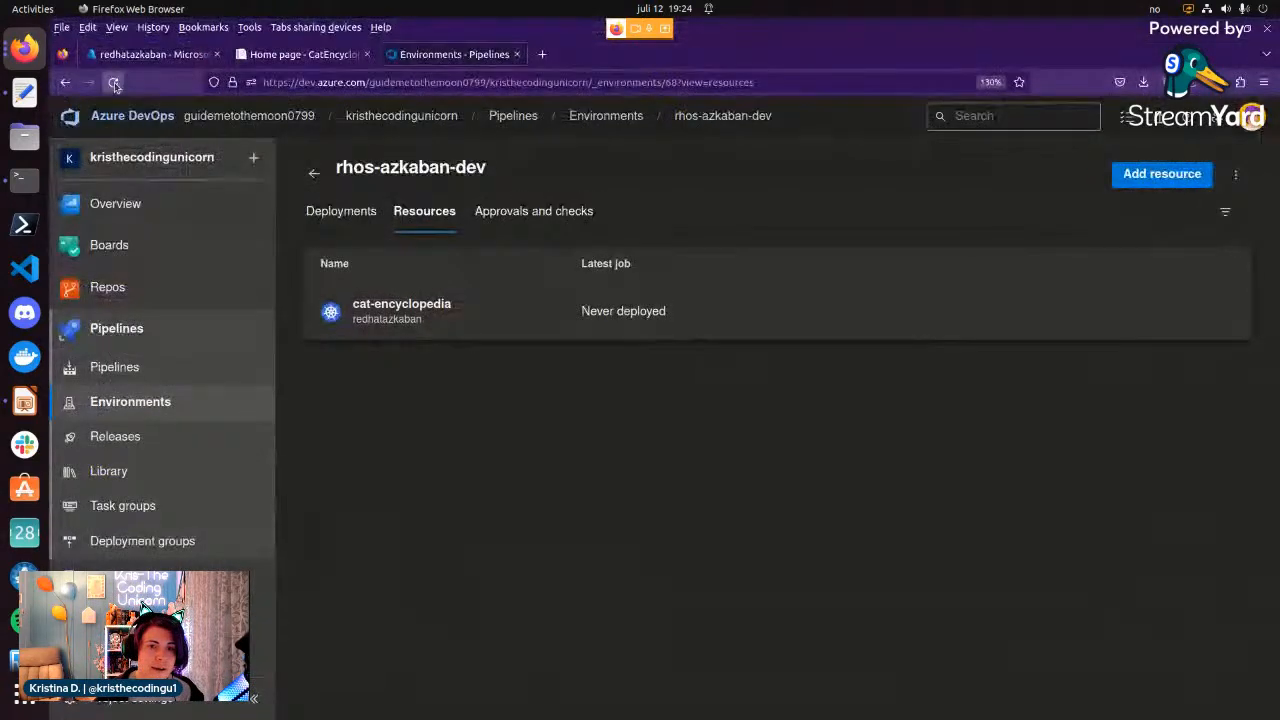
left_click(606, 115)
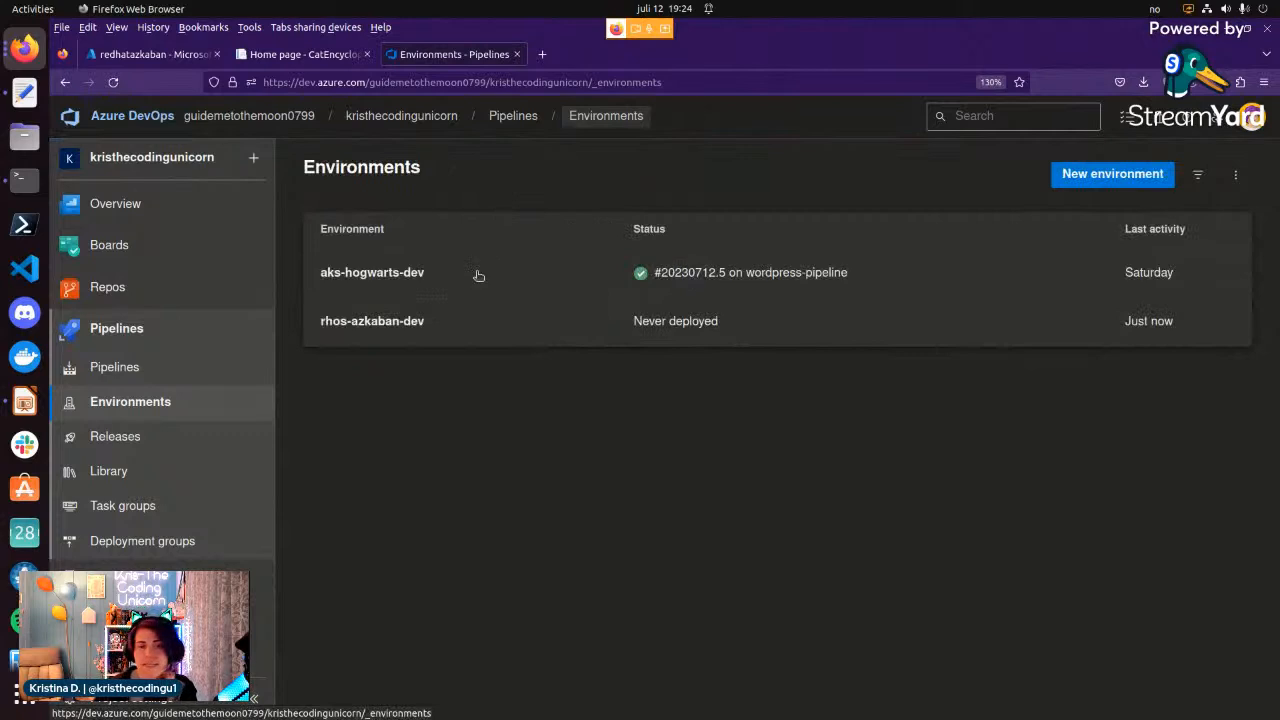
left_click(476, 276)
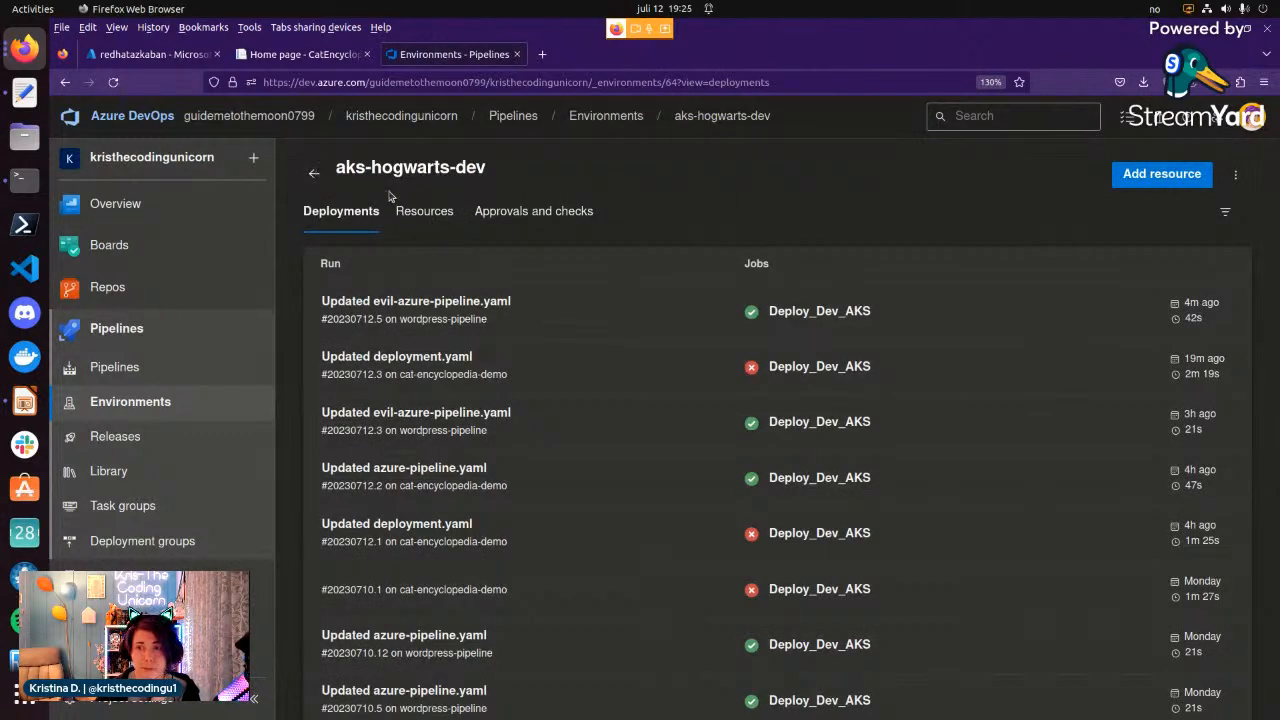
left_click(313, 173)
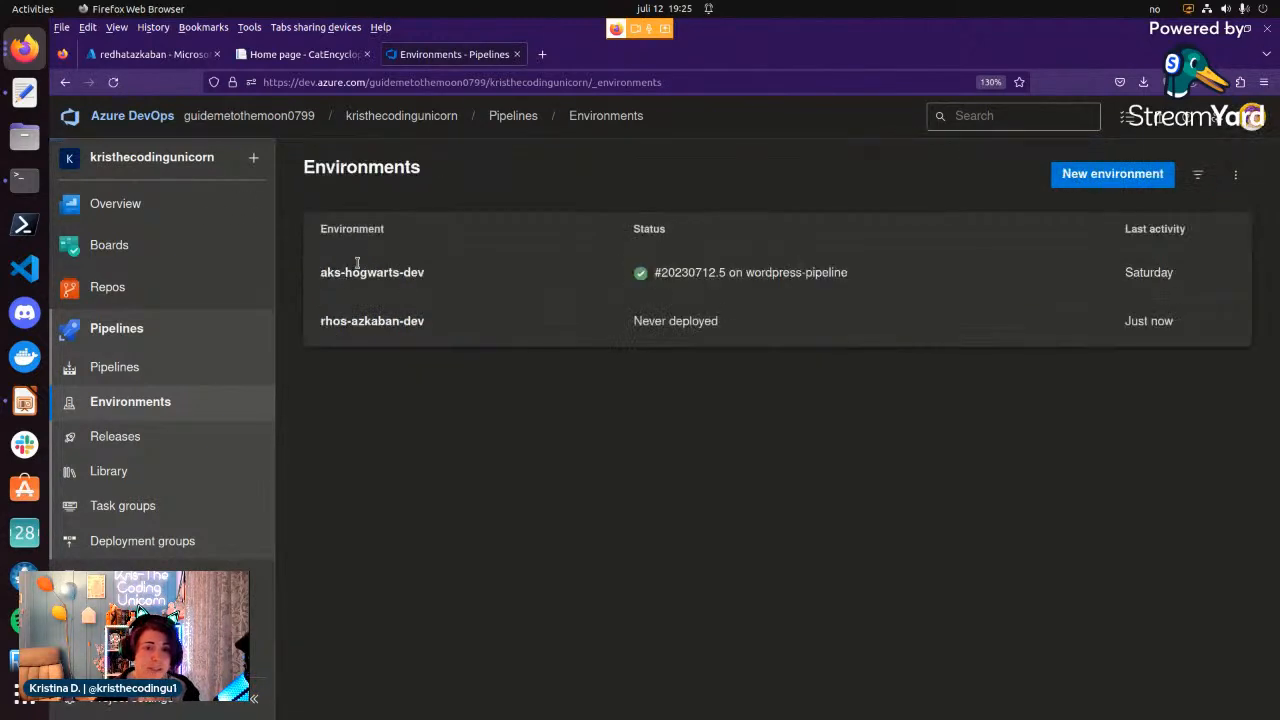
left_click(372, 276)
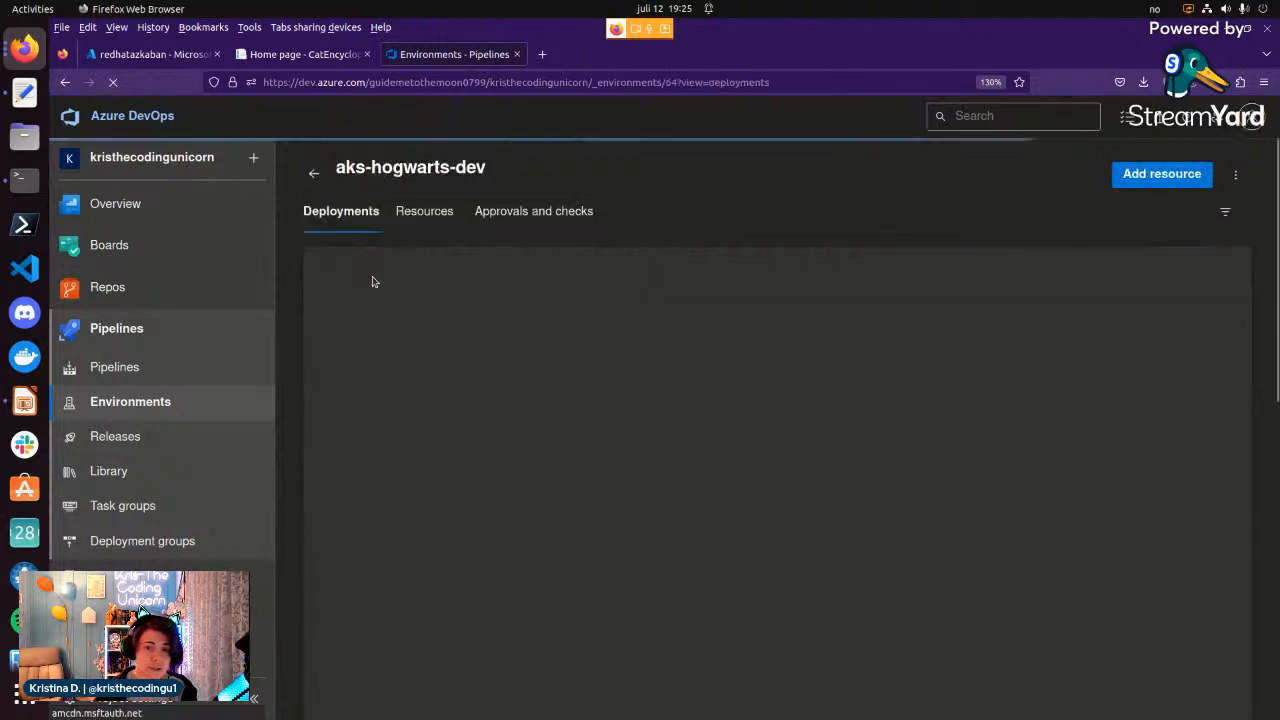
Start adding a Kubernetes resource from Azure Kubernetes Service, choosing the Microsoft Azure Sponsorship subscription and the chamber-of-secrets cluster in rg-adoenv-demo.
left_click(1124, 178)
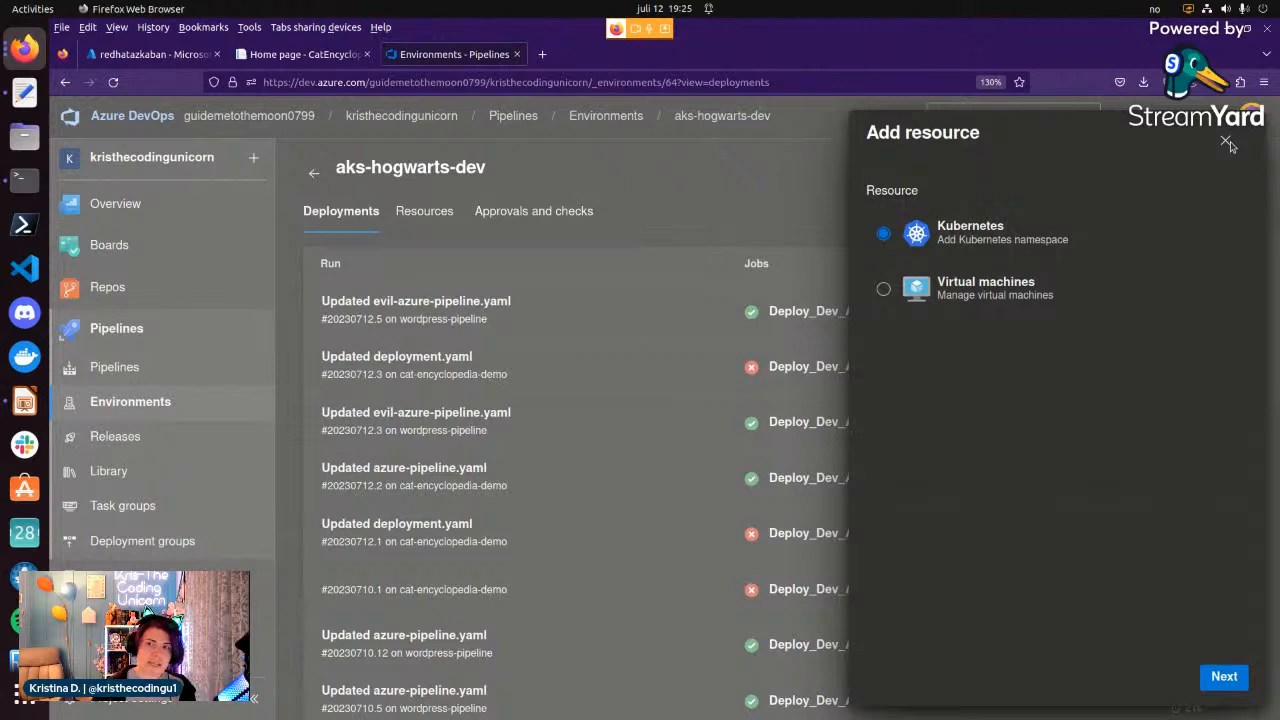
left_click(1225, 677)
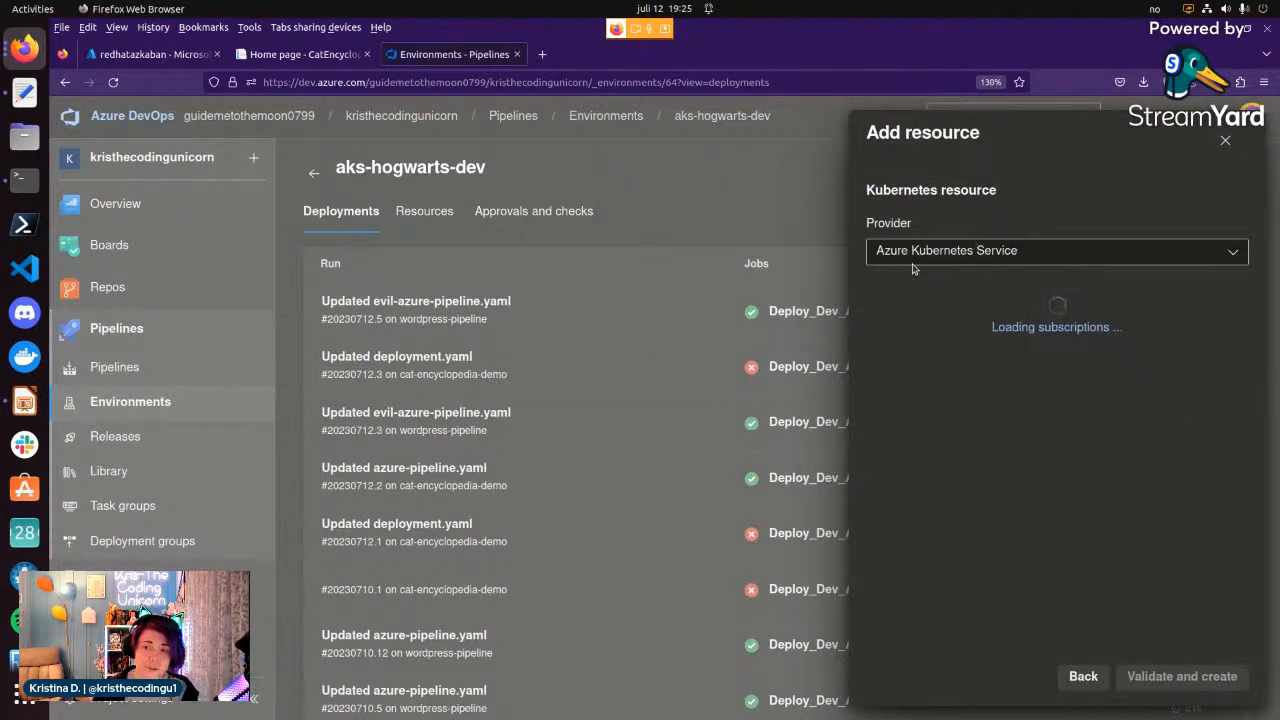
left_click(940, 318)
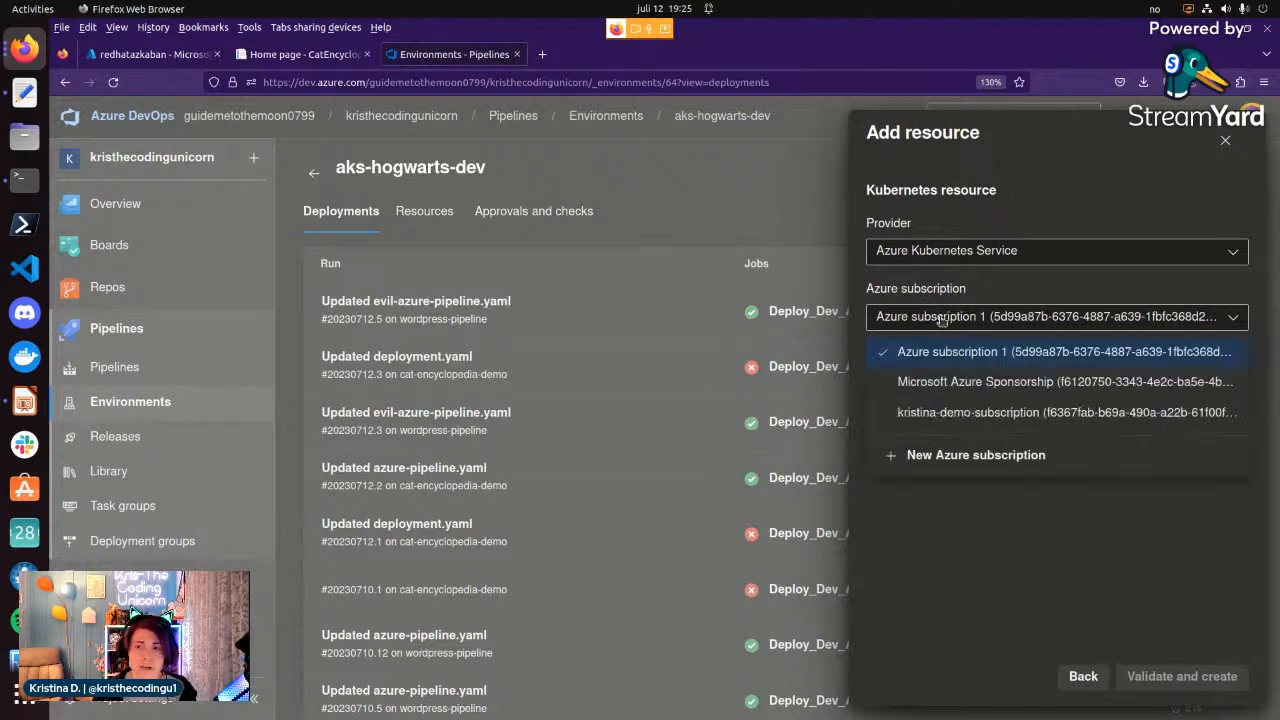
left_click(948, 383)
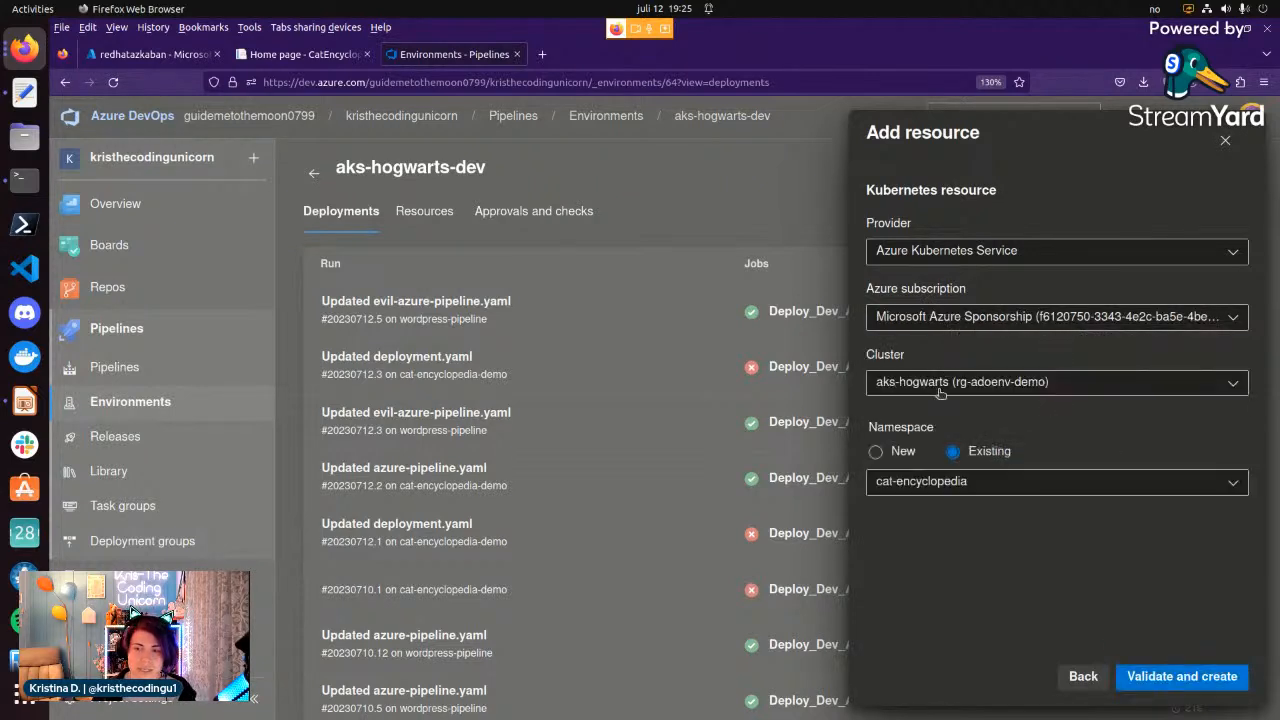
left_click(940, 385)
left_click(949, 450)
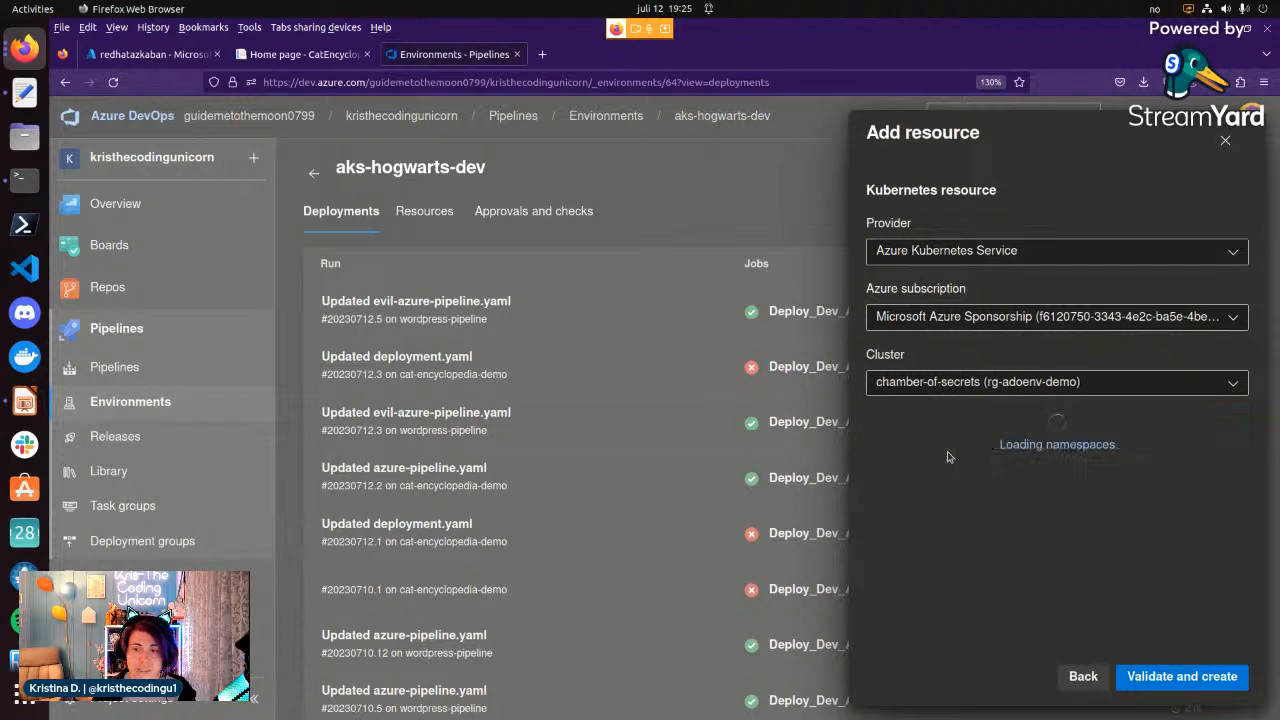
Try to validate and create the resource with a new namespace named cat-encyclopedia.
left_click(890, 453)
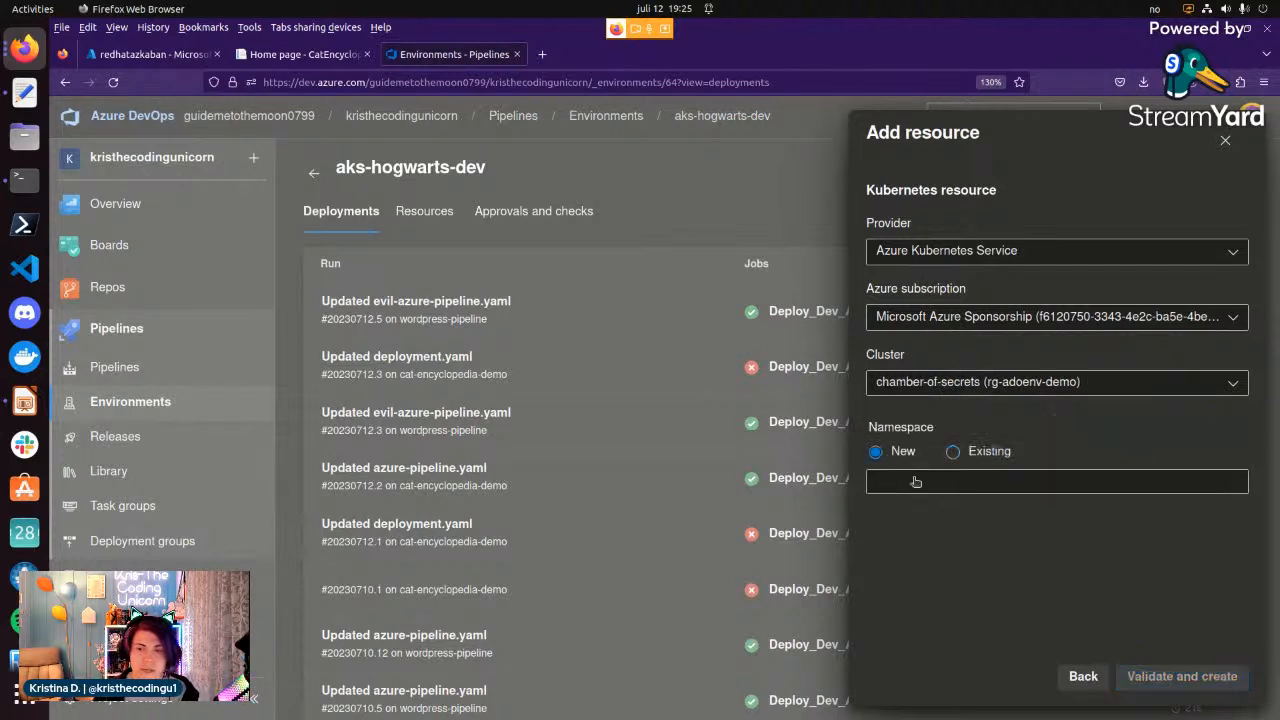
left_click(913, 480)
type("cat")
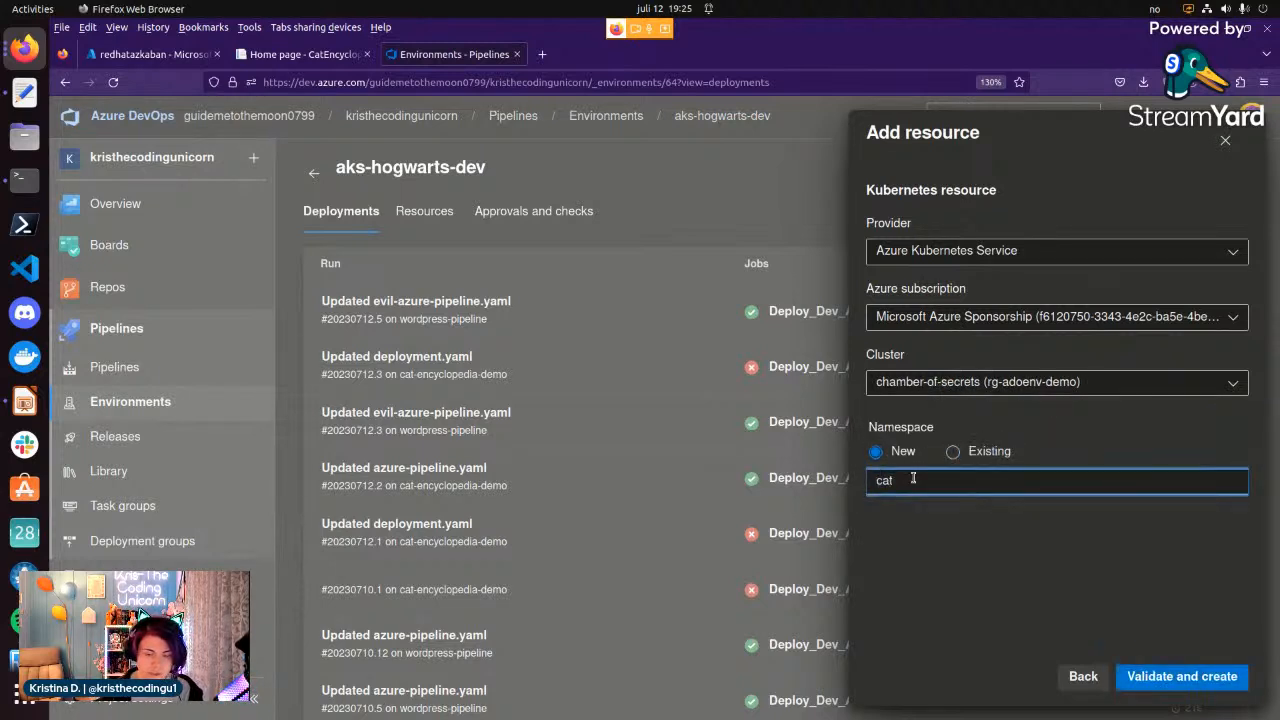
type("-encyclopedia")
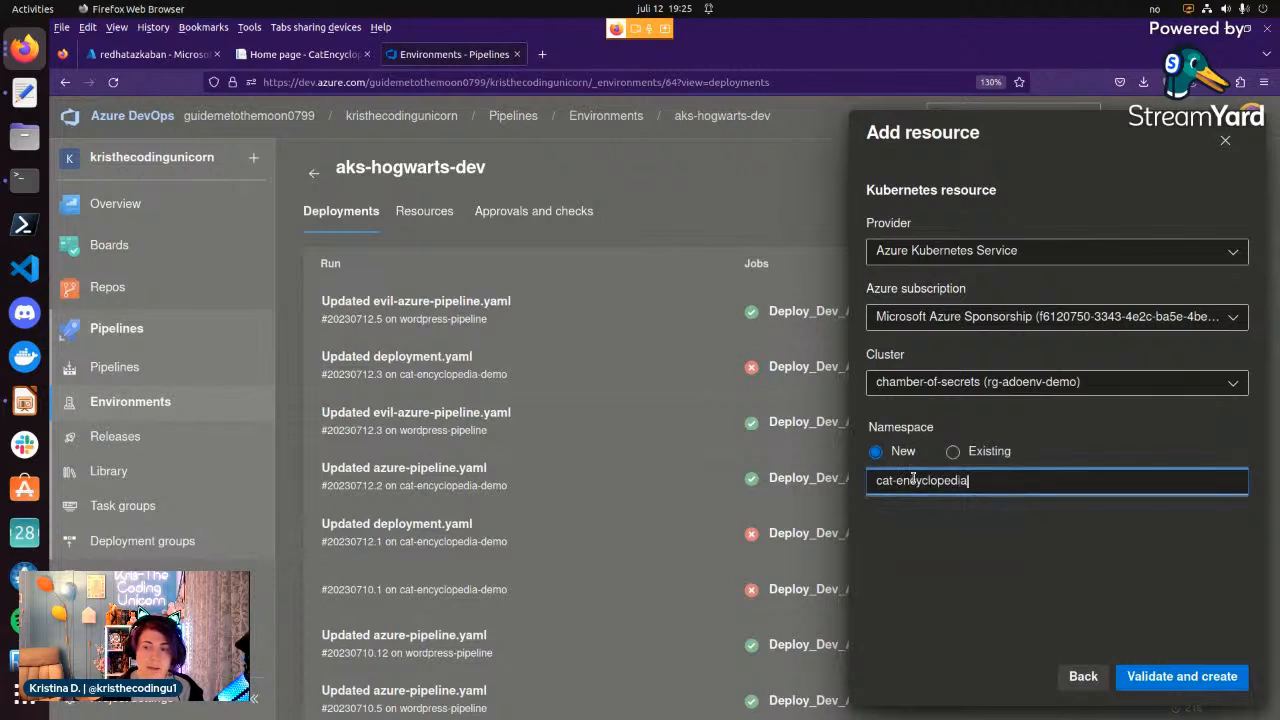
left_click(1184, 677)
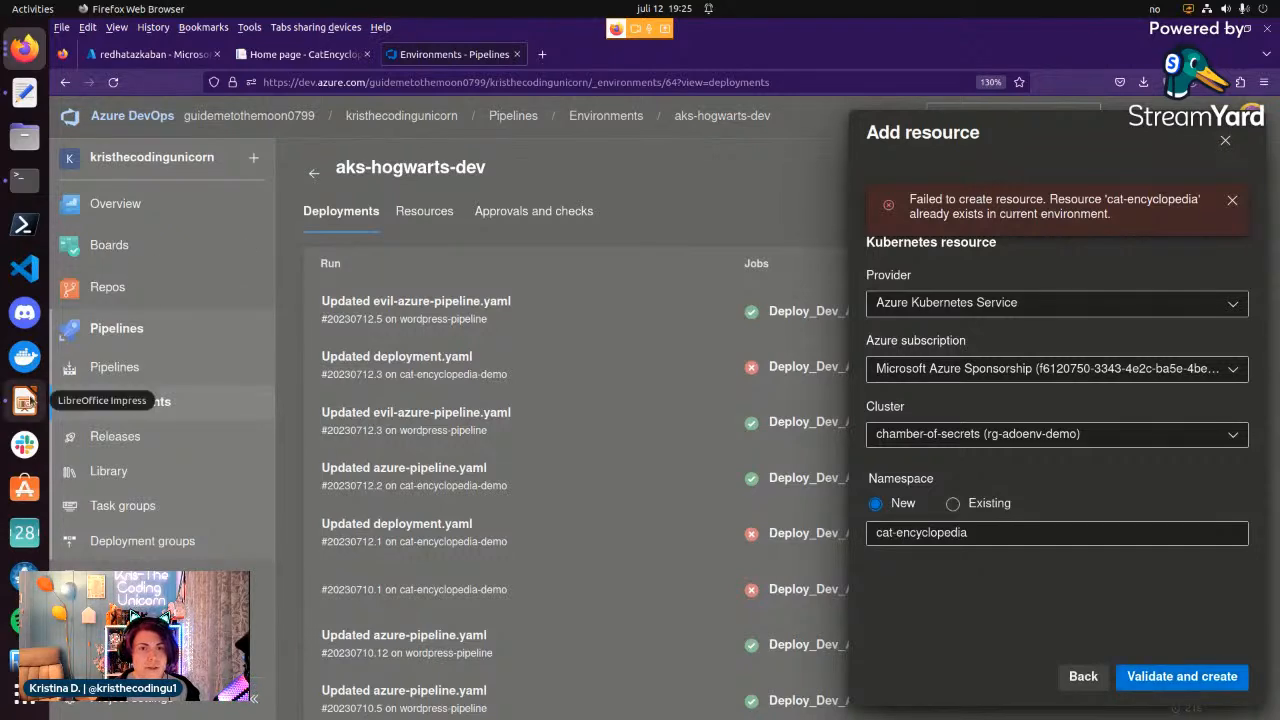
Switch to LibreOffice Impress and present the "Summing it up..." slide as a slide show.
left_click(25, 401)
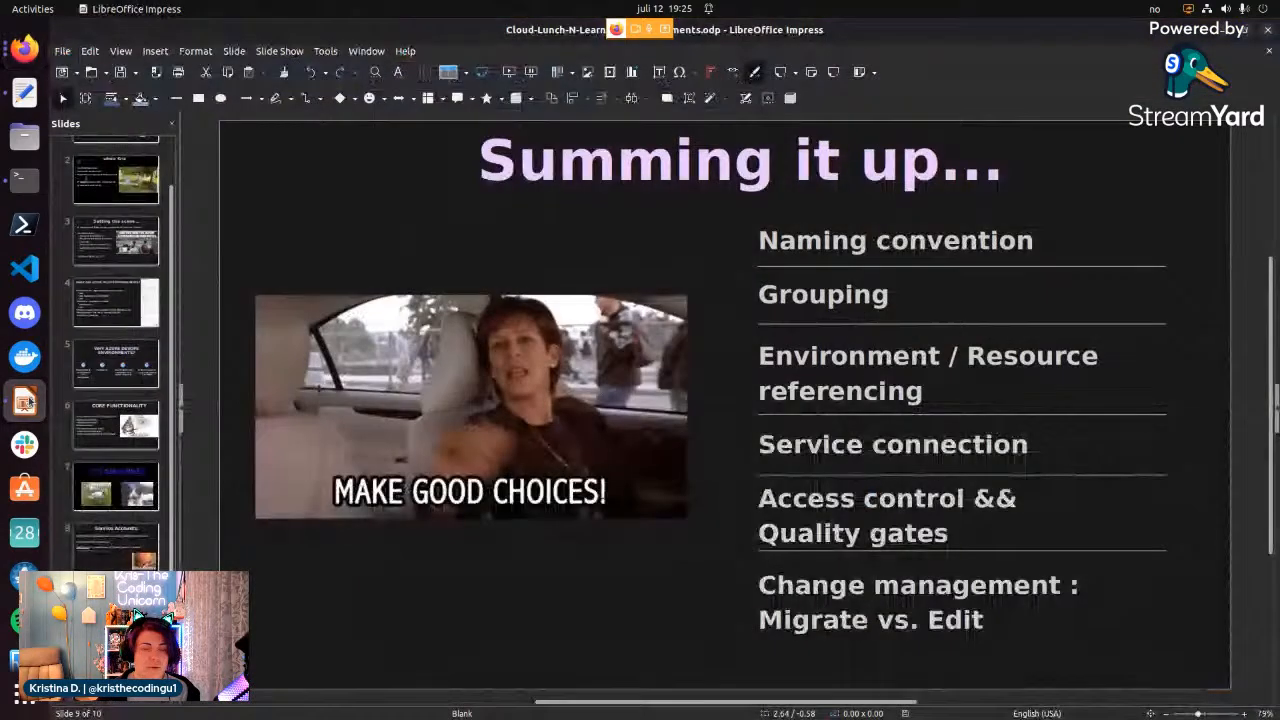
left_click(265, 50)
left_click(287, 84)
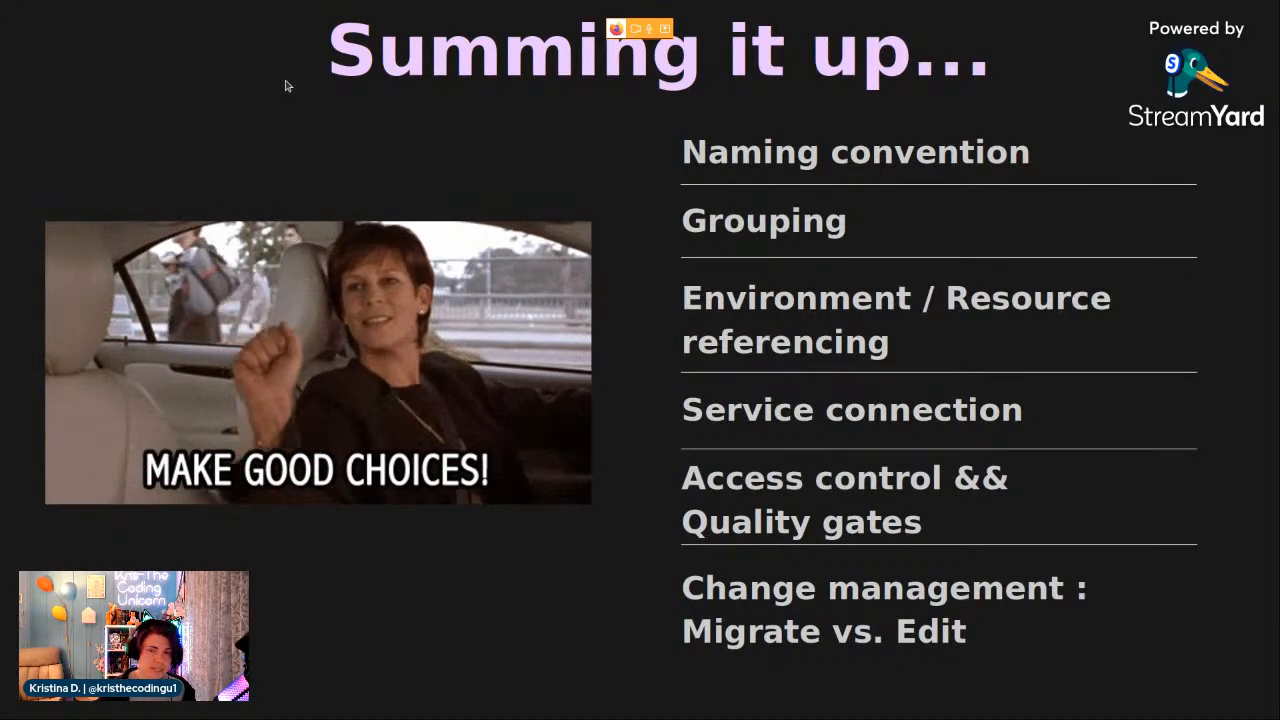
Switch from the slide show to the StreamYard broadcast window in Firefox.
key("alt+Tab")
key("alt+Tab")
key("alt+Tab")
key("alt+Tab")
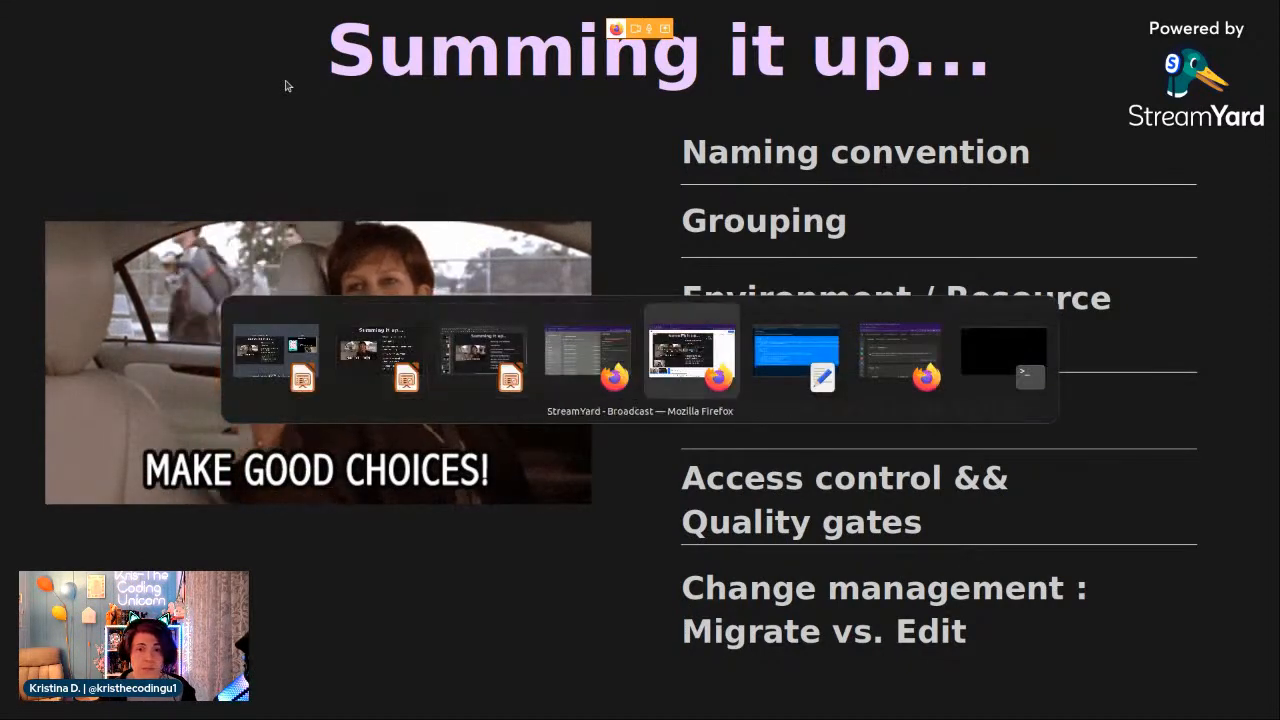